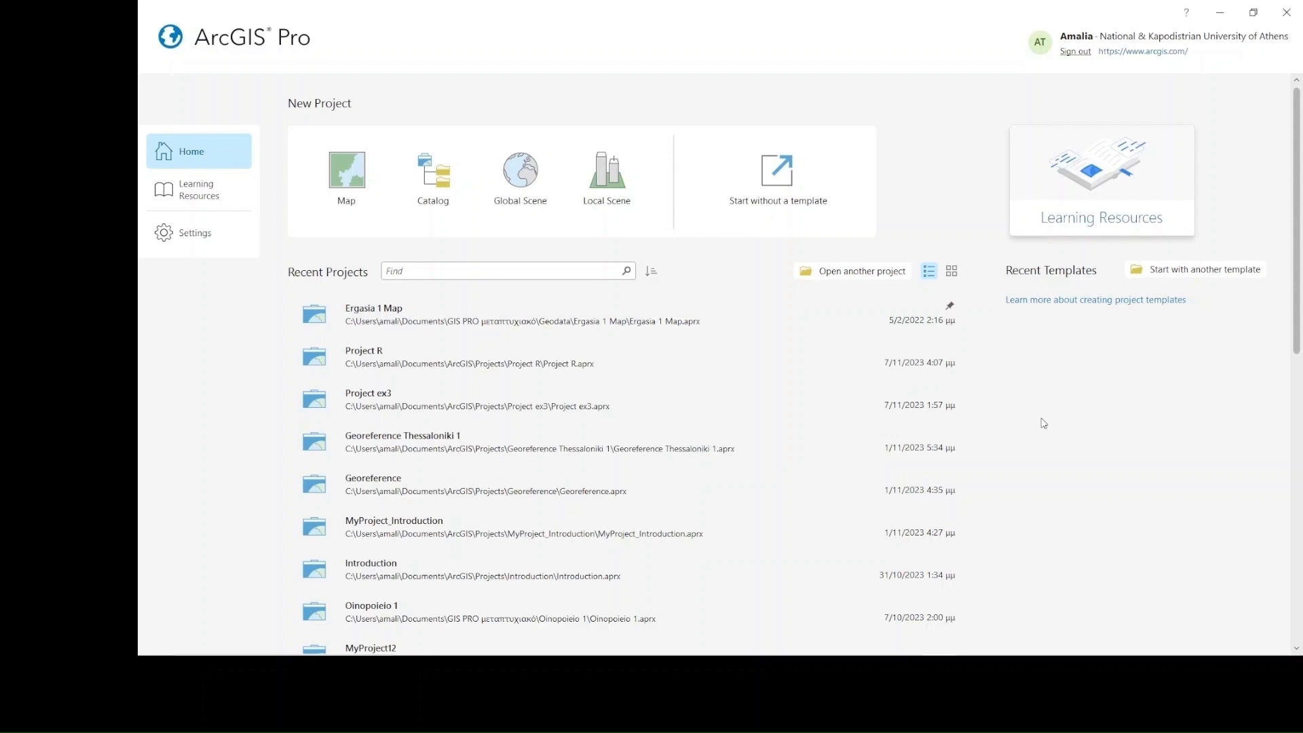
Create a new project from the Map template, named "Digitization project", in the default location
click(345, 179)
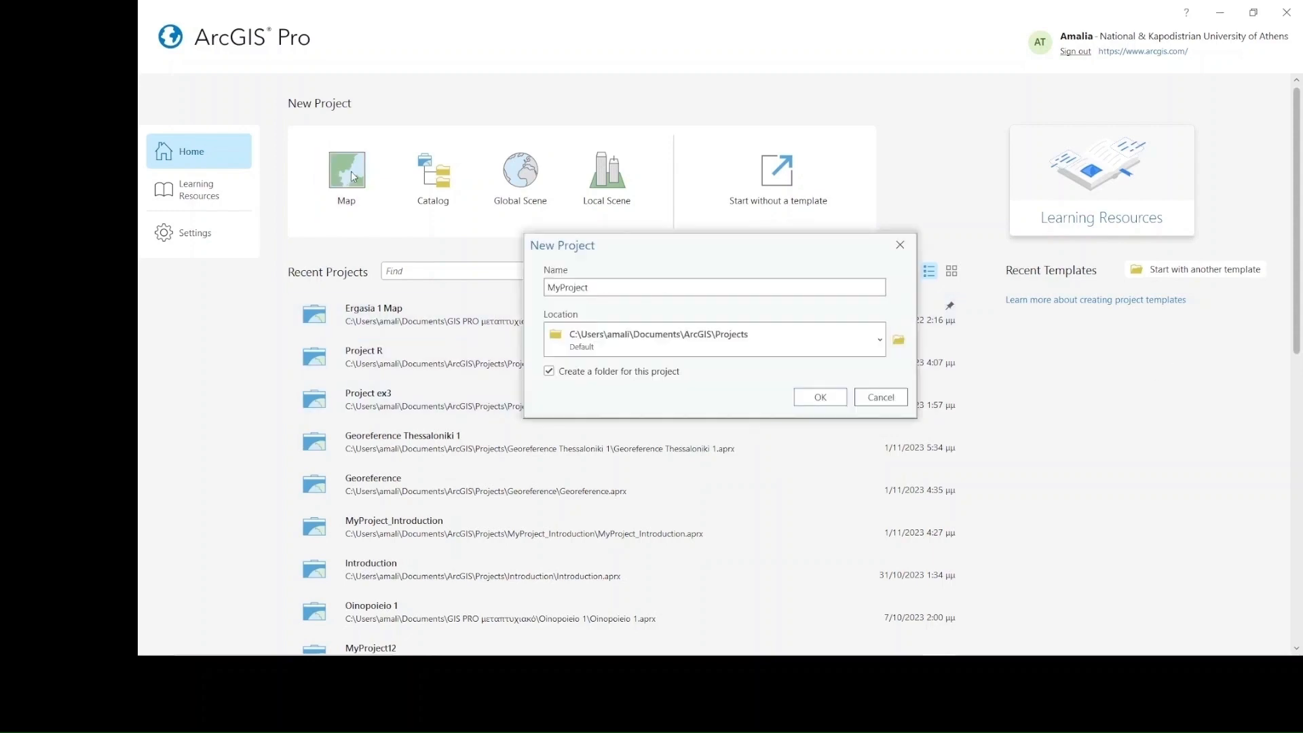
click(709, 287)
key(BackSpace)
key(BackSpace)
key(BackSpace)
key(BackSpace)
key(BackSpace)
key(BackSpace)
key(BackSpace)
key(BackSpace)
key(BackSpace)
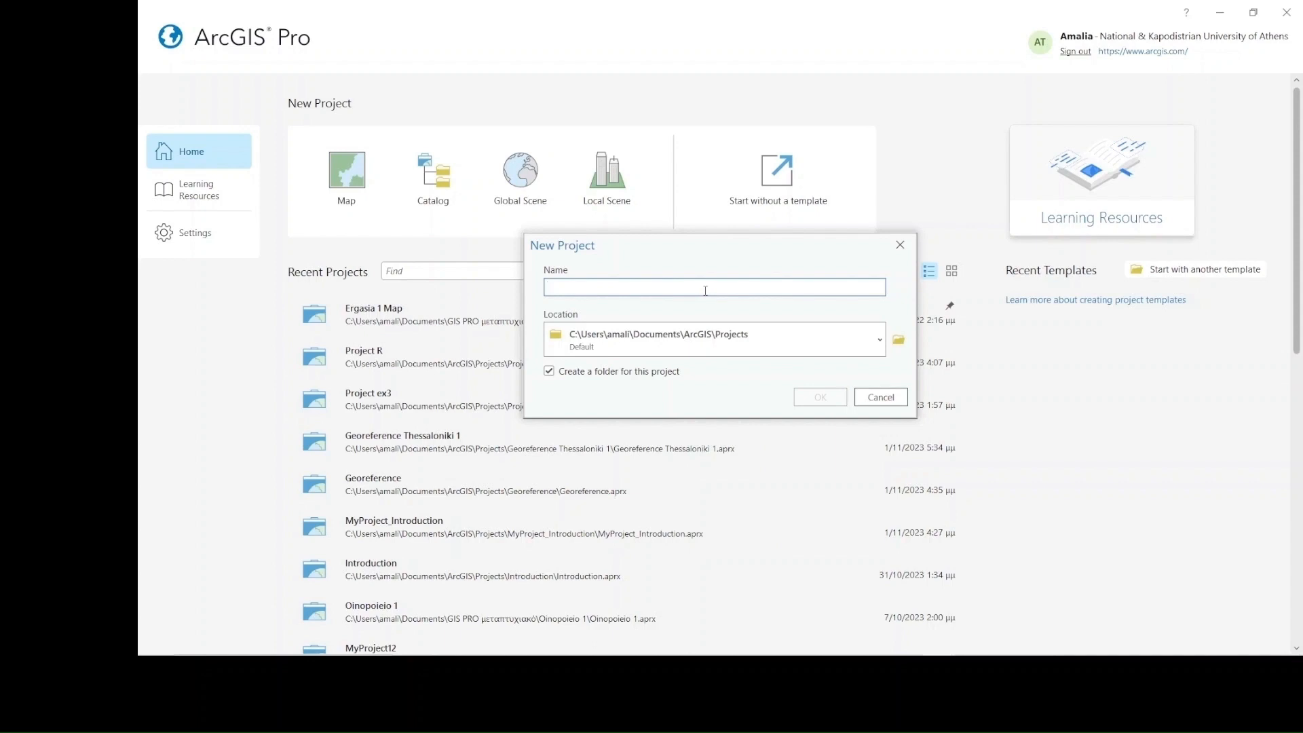
text(Digitization project)
click(829, 402)
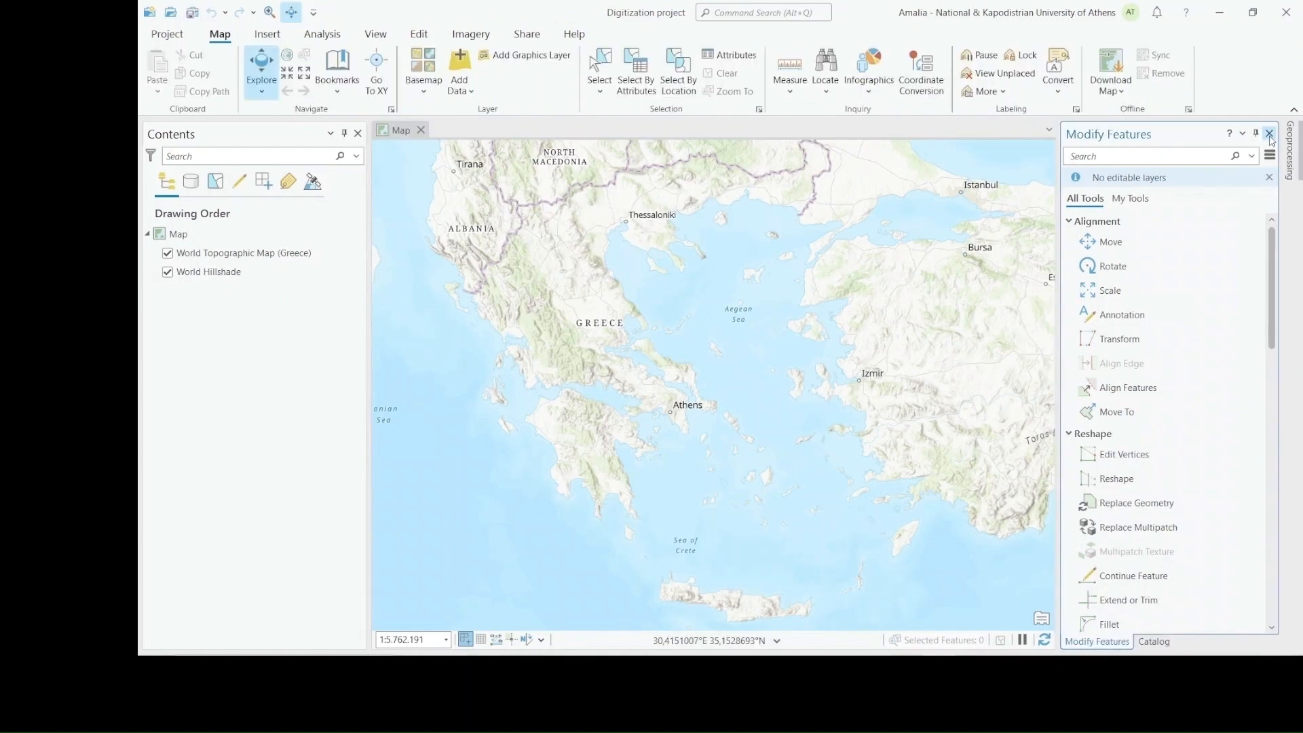
Close the Modify Features pane and add a folder connection to the Digitization folder in MSc GIS
click(1270, 134)
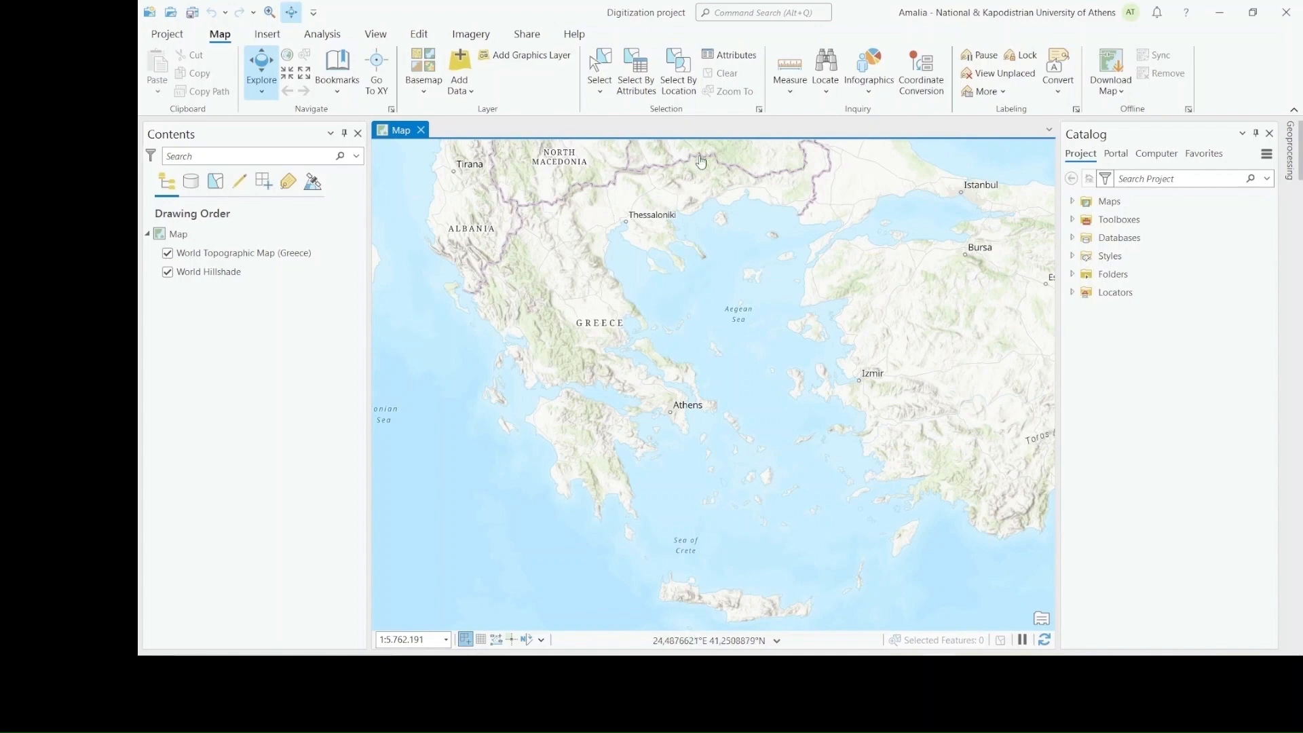
click(266, 34)
click(470, 99)
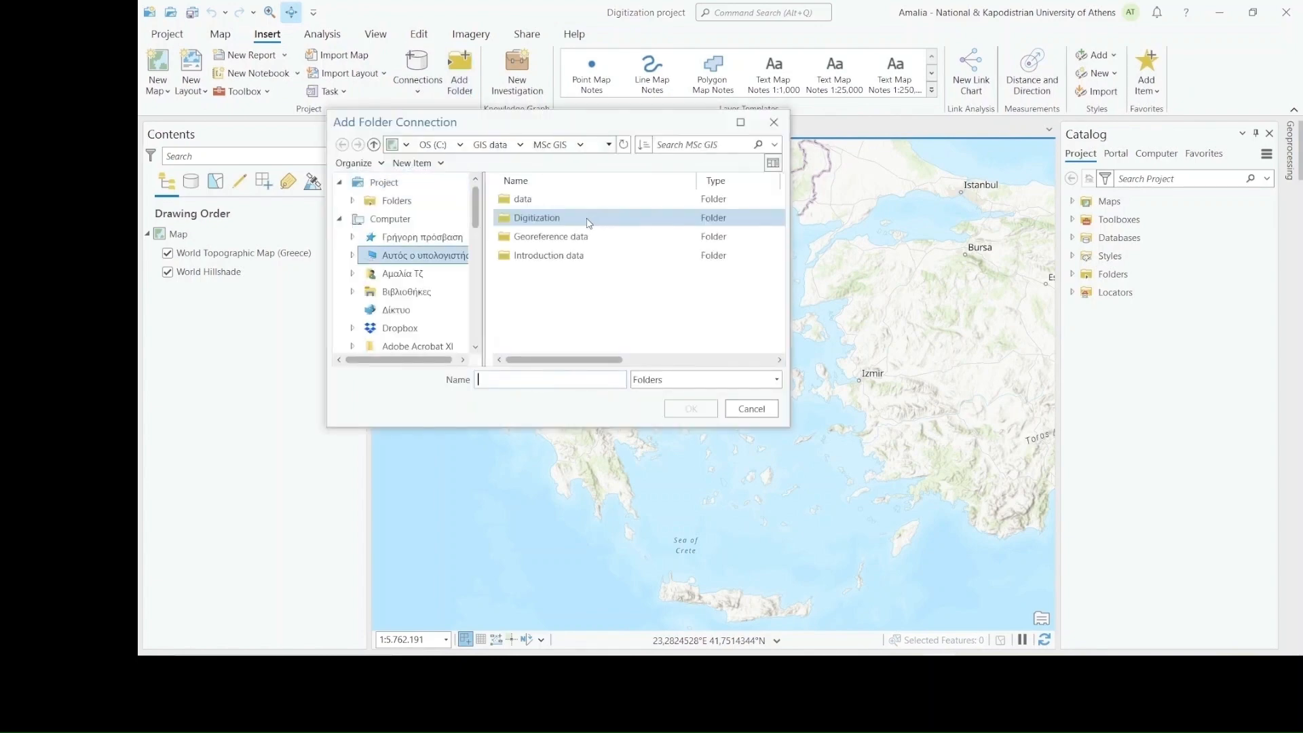
click(594, 218)
click(692, 407)
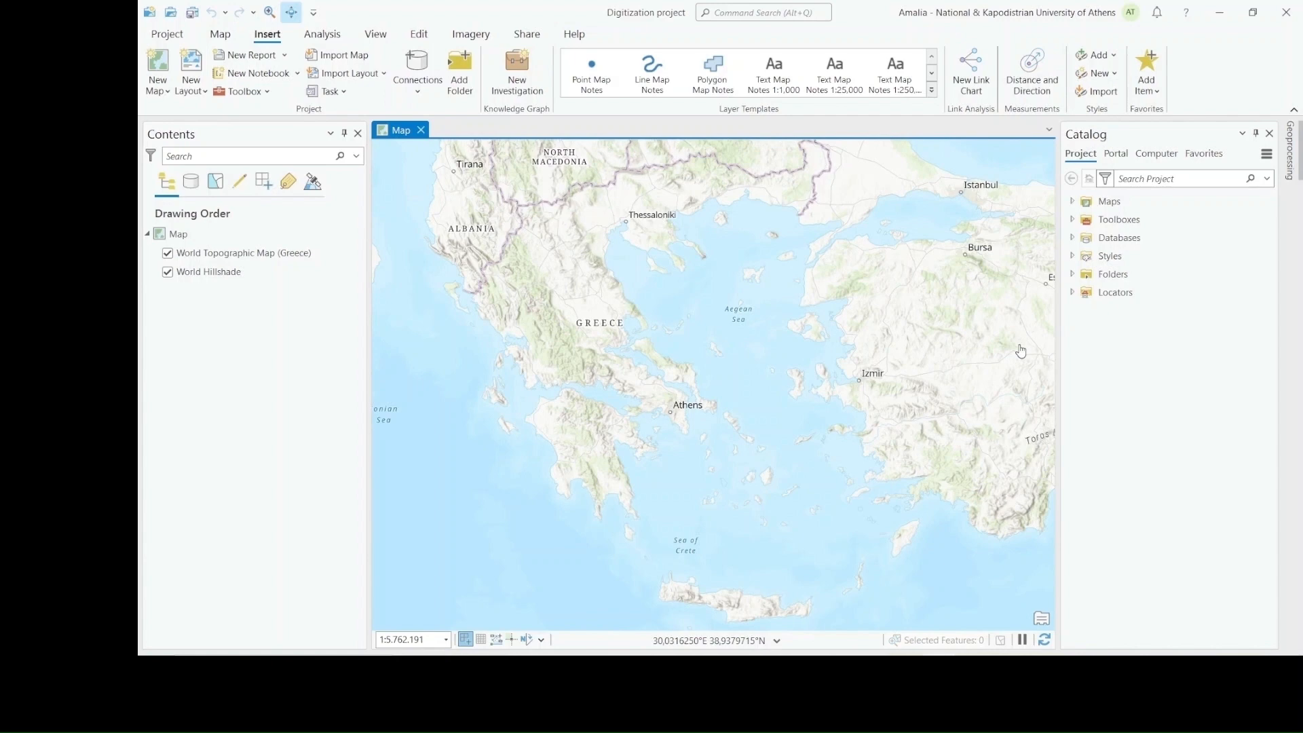
Start a new shapefile in the connected Digitization folder, named "Boreholes", with Point as its geometry type
click(1072, 274)
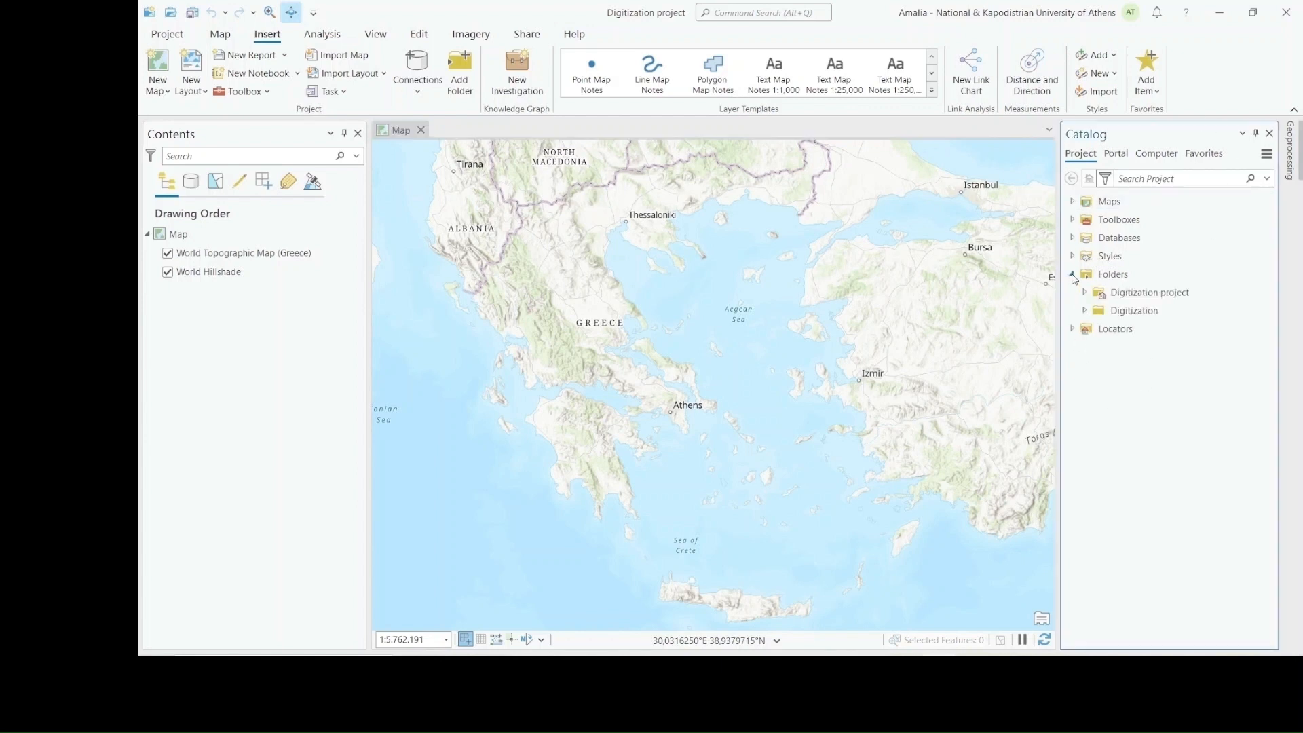
click(1085, 312)
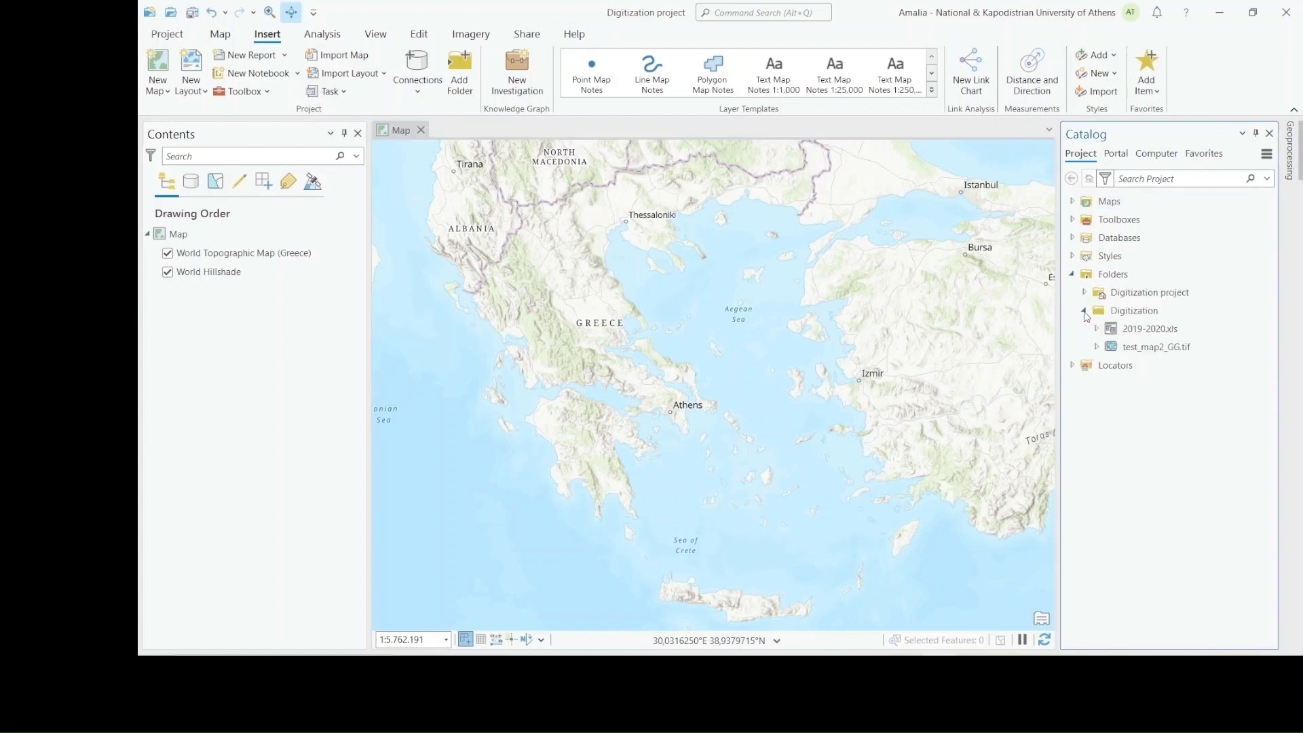
right_click(1132, 312)
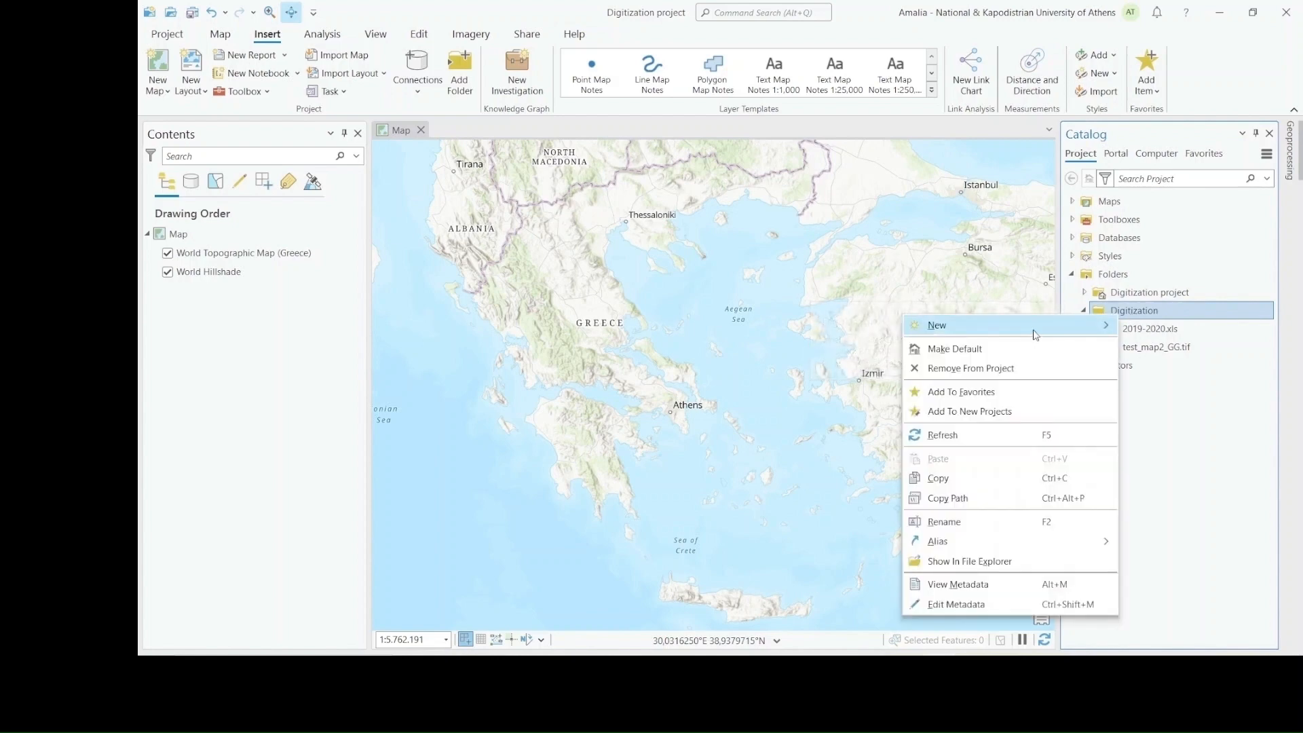
mouse_move(1033, 330)
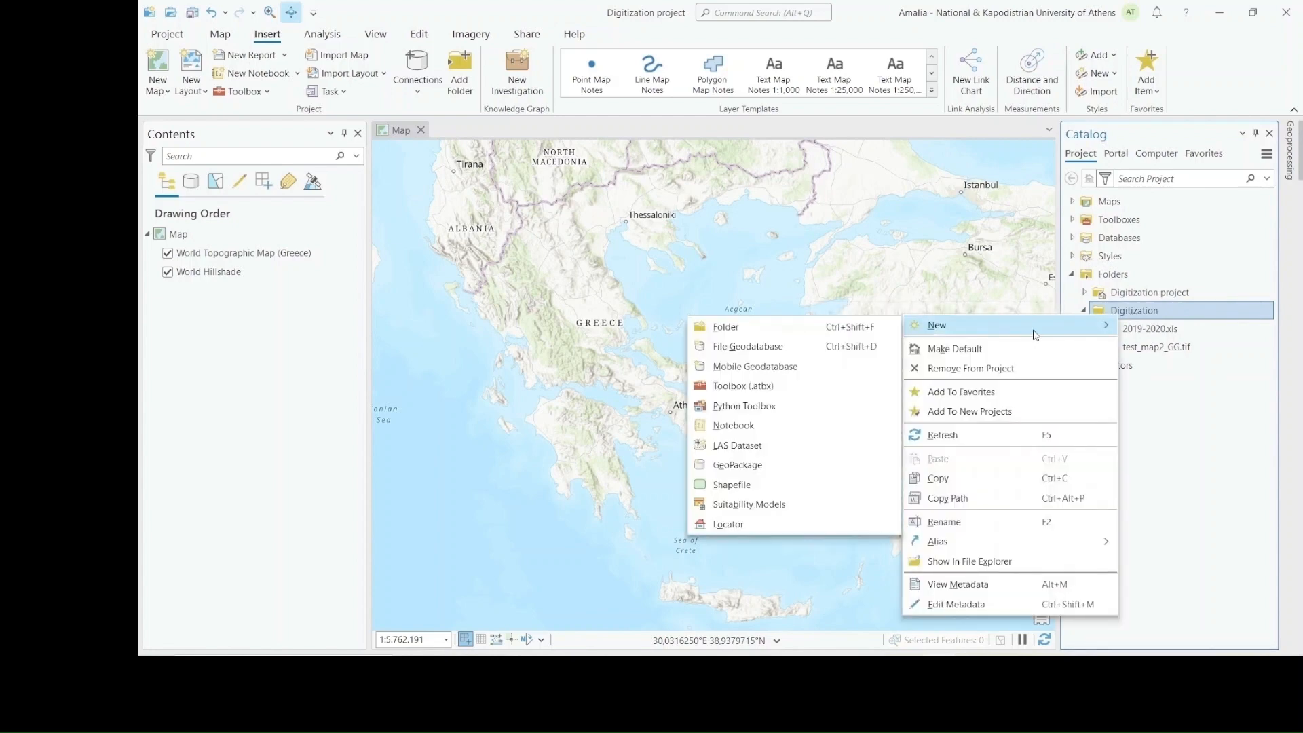
click(780, 487)
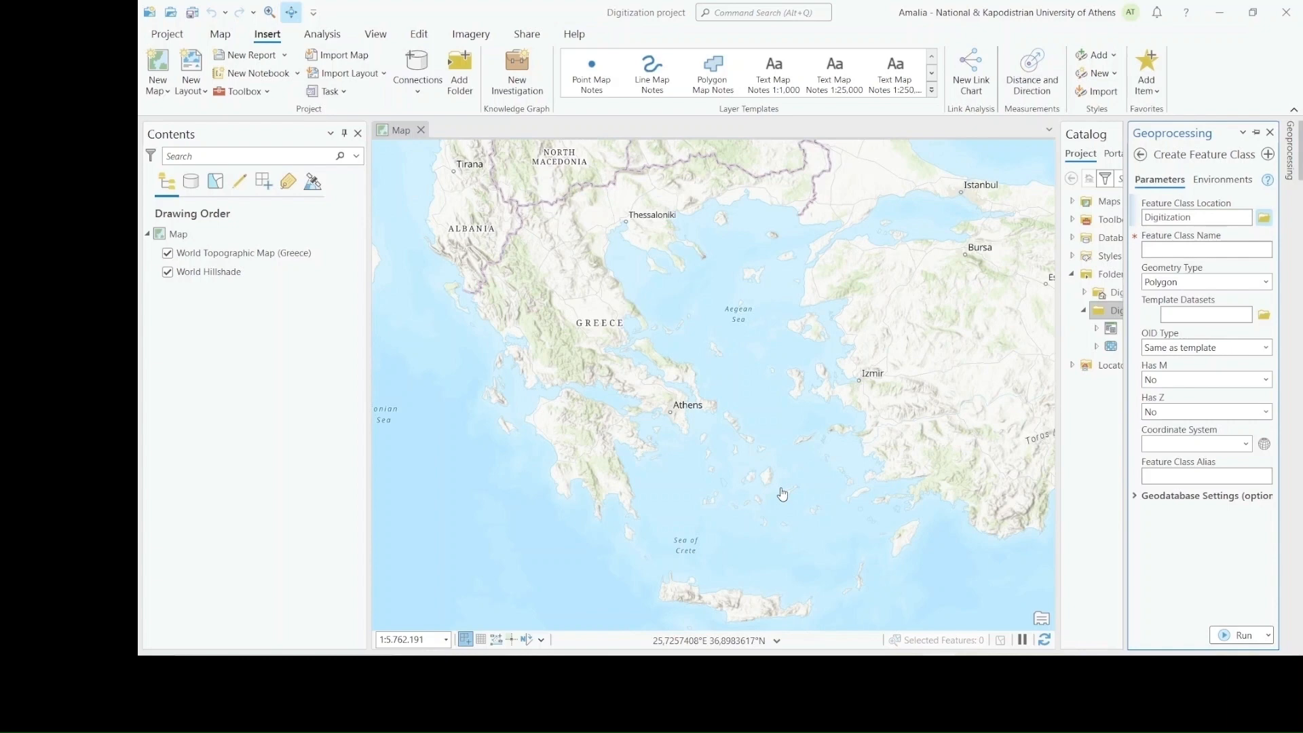
click(1187, 249)
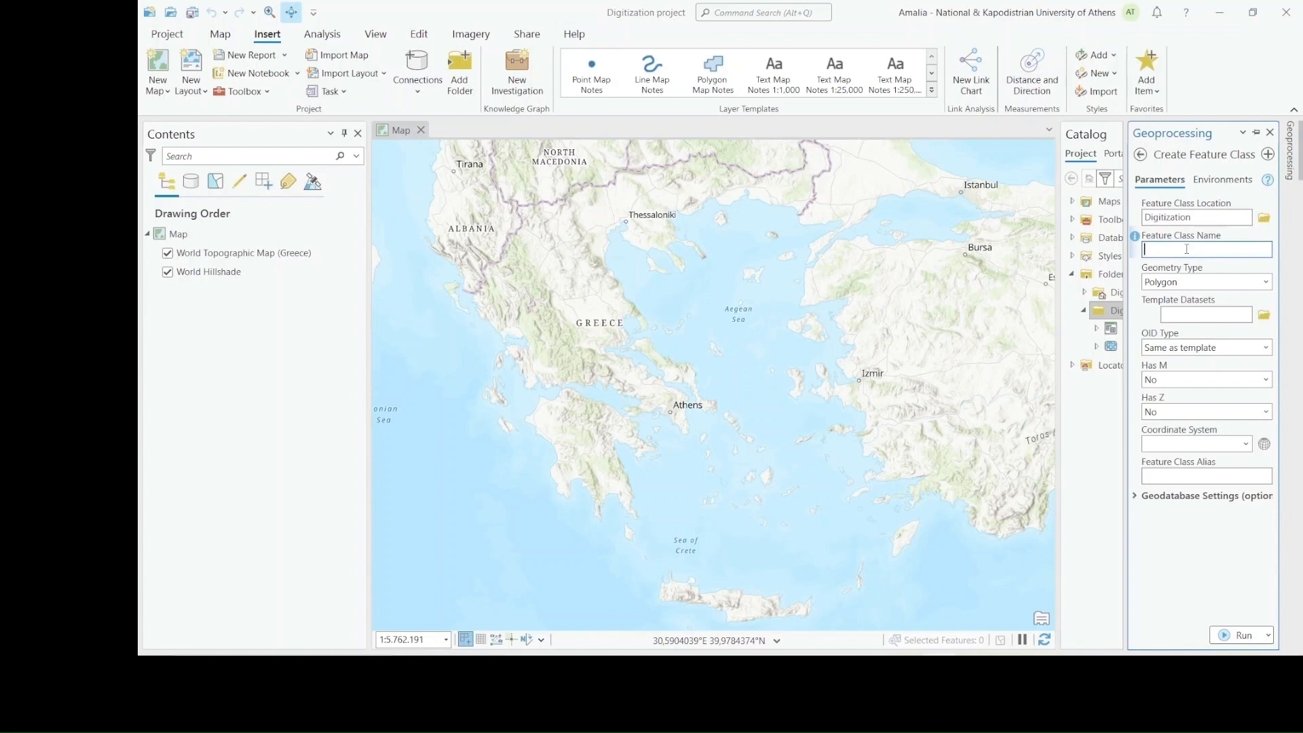
text(Boreholes)
click(1266, 282)
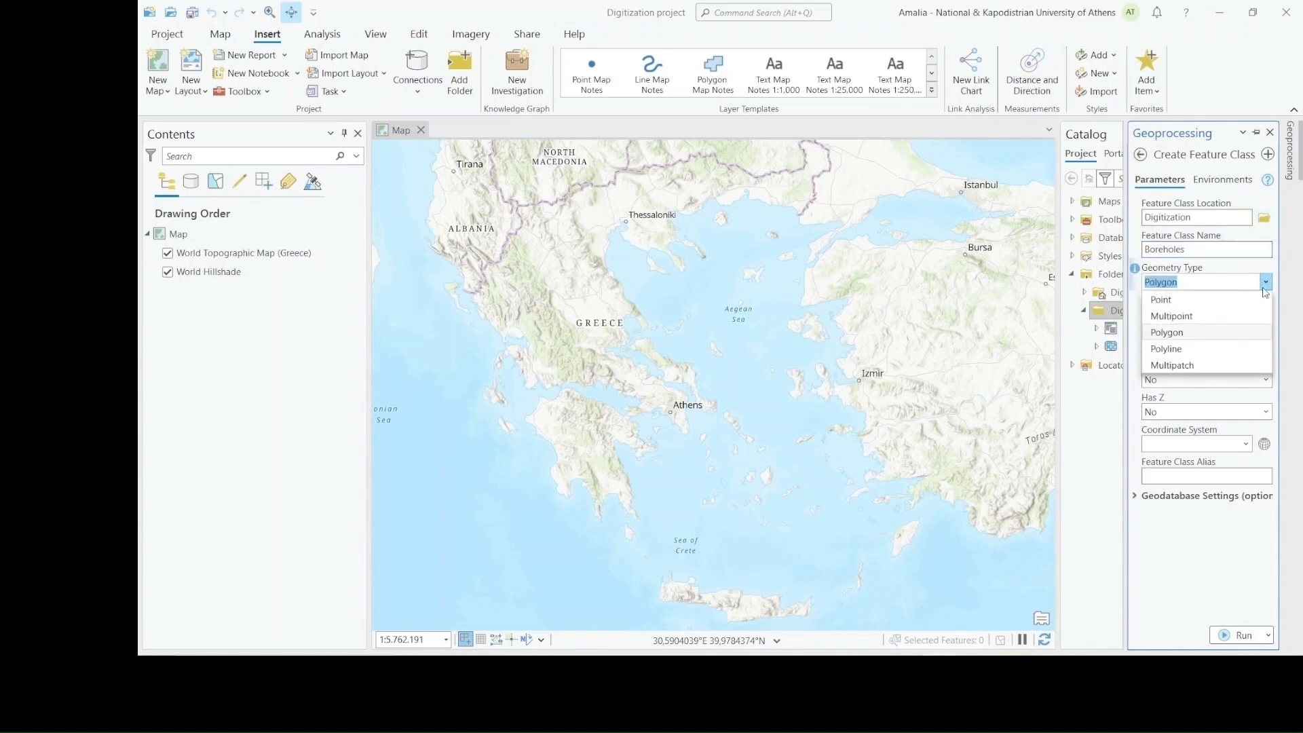
click(1212, 302)
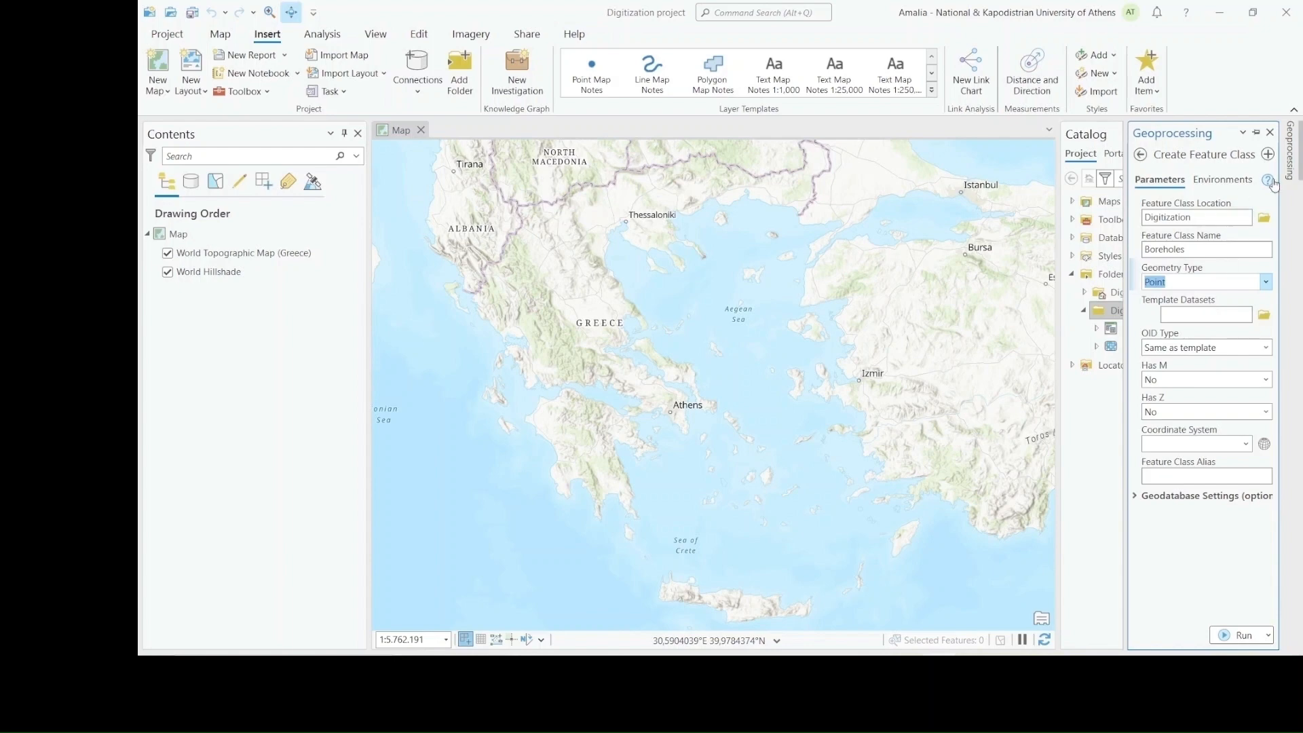
Set the feature class's coordinate system to the projected European national grid "Greek Grid" and create the shapefile
click(1264, 444)
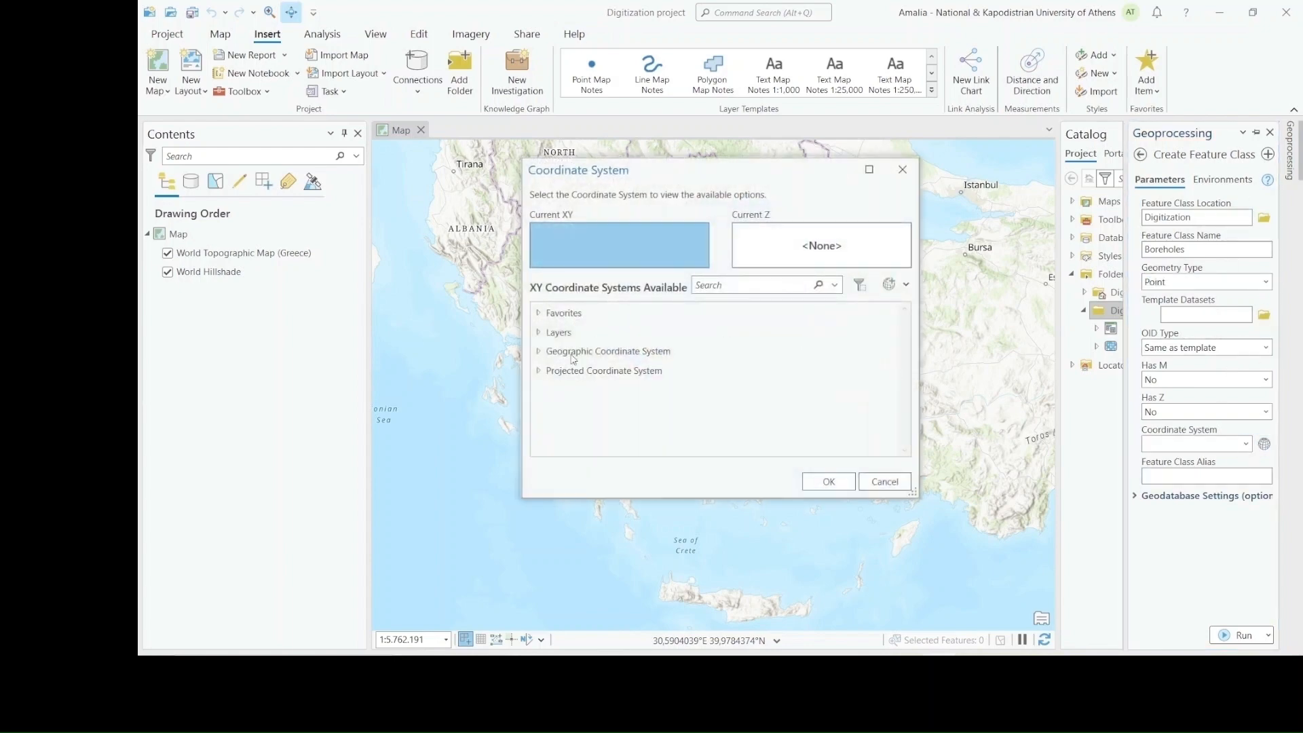
click(539, 371)
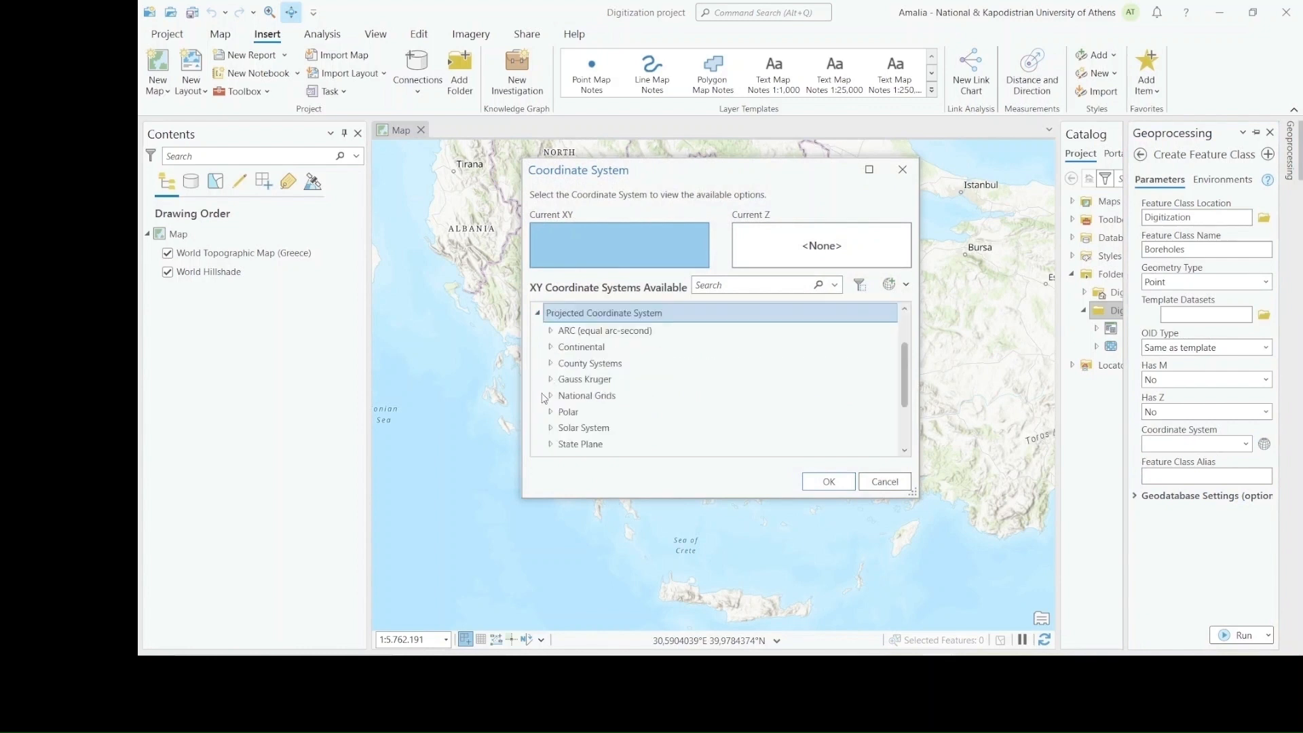
click(550, 396)
scroll(607, 417, down, 5)
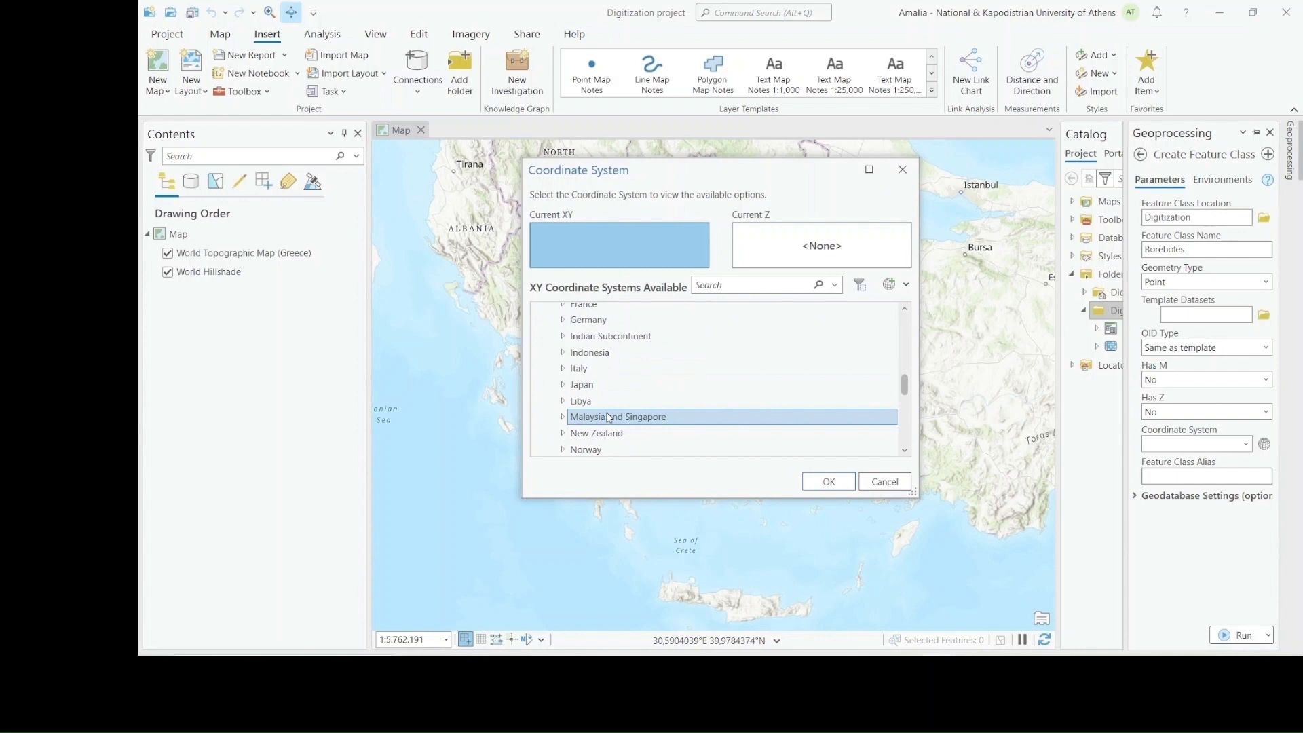
scroll(613, 389, down, 1)
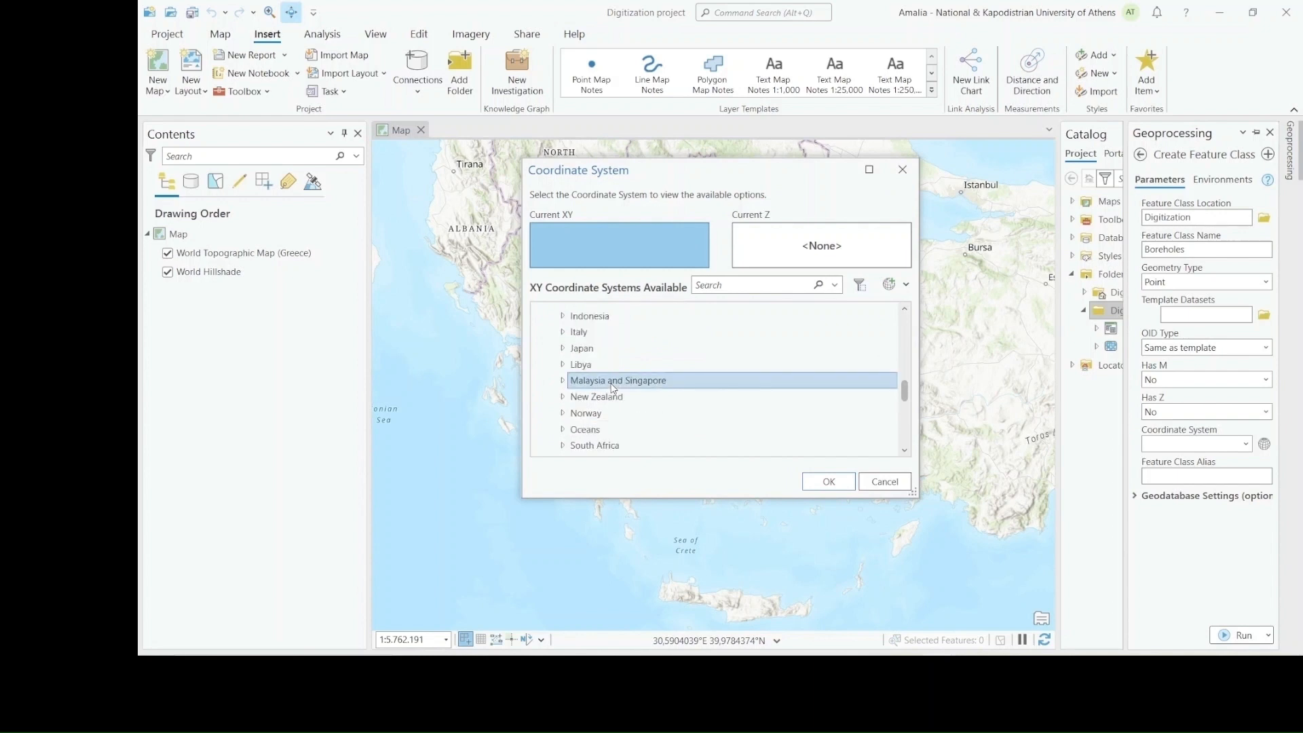
scroll(614, 388, up, 3)
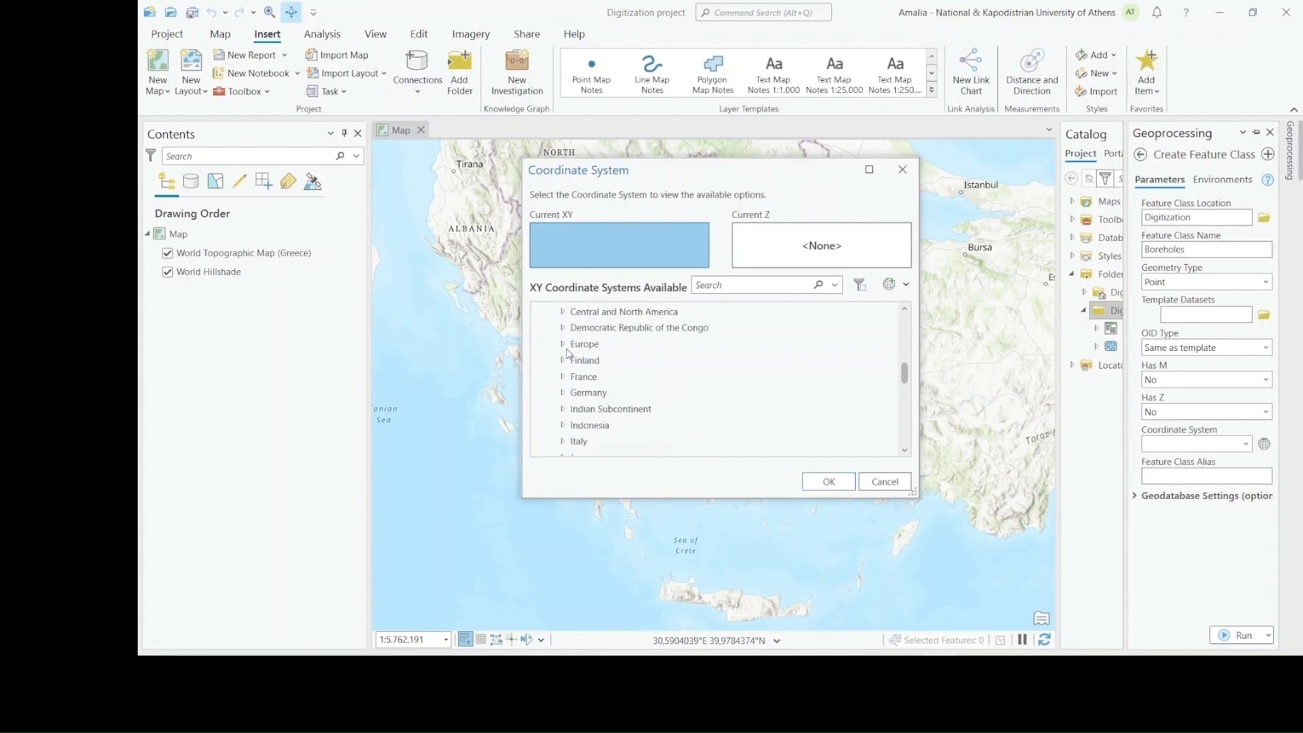
click(563, 344)
scroll(574, 359, down, 5)
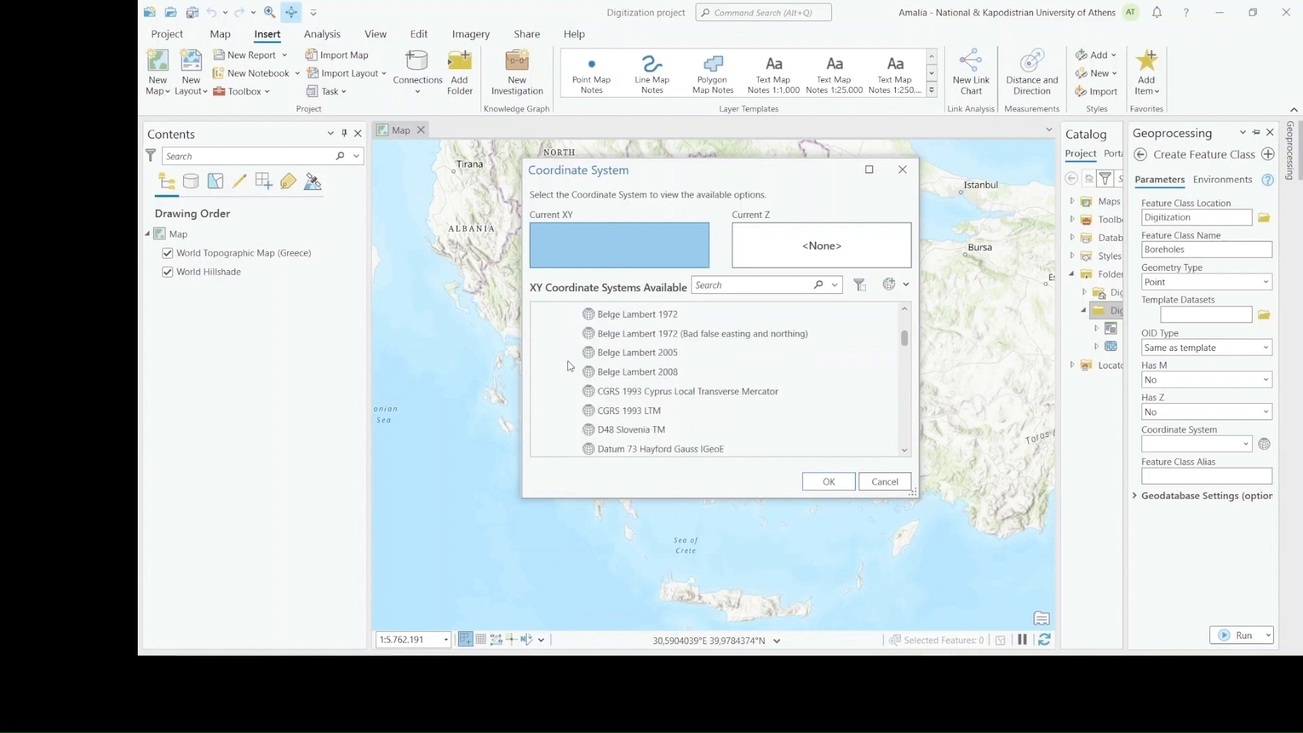
scroll(581, 369, down, 12)
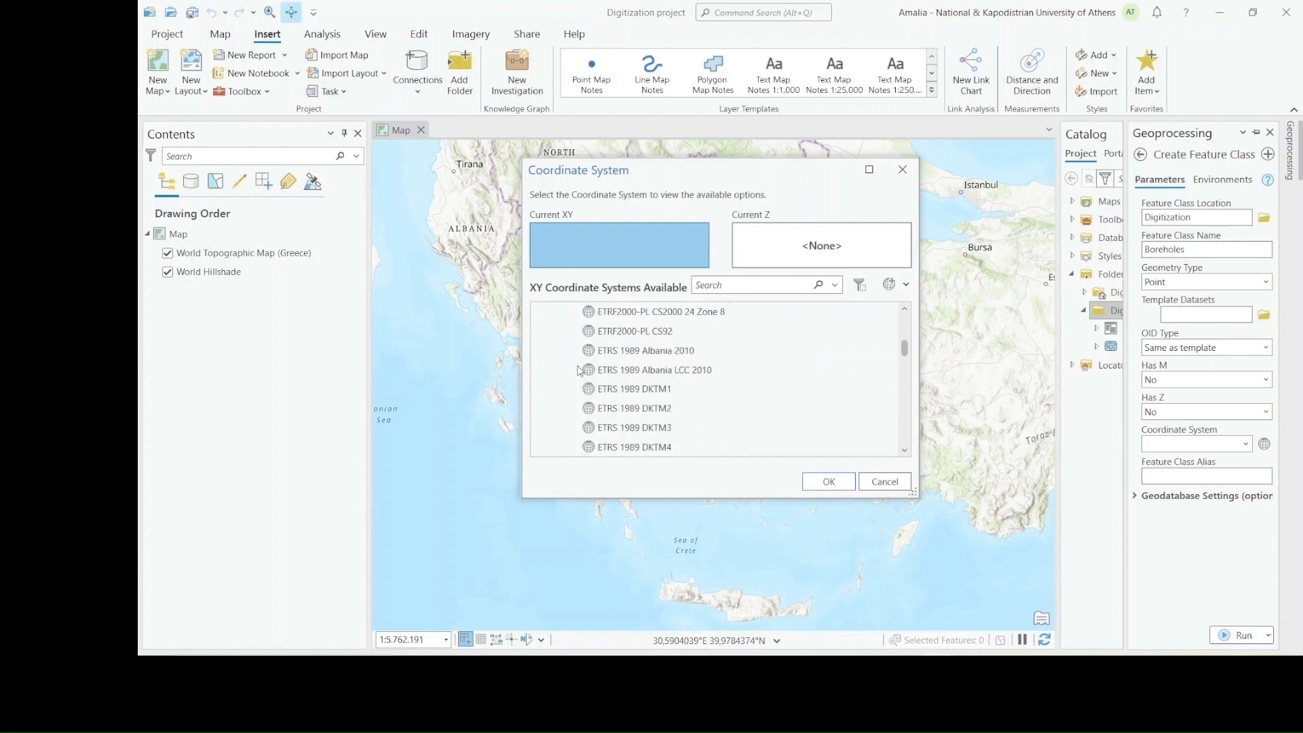
scroll(587, 370, down, 5)
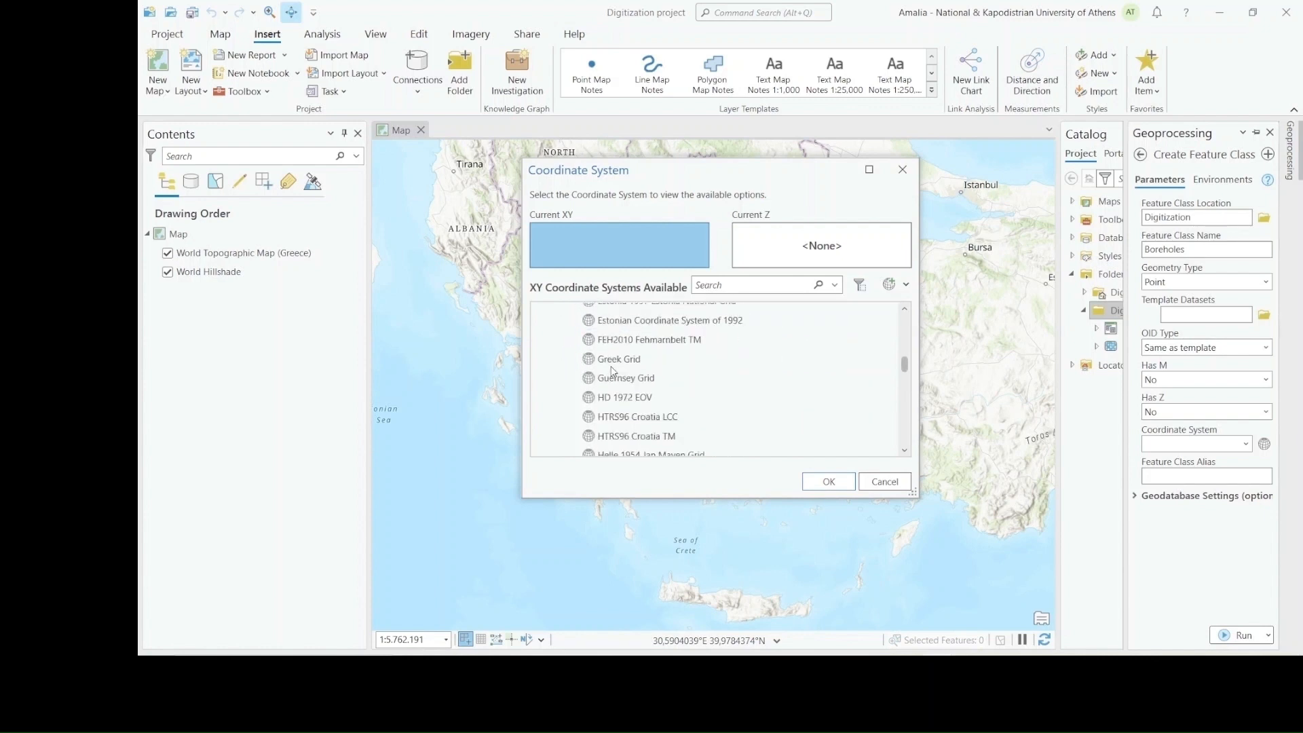
click(614, 362)
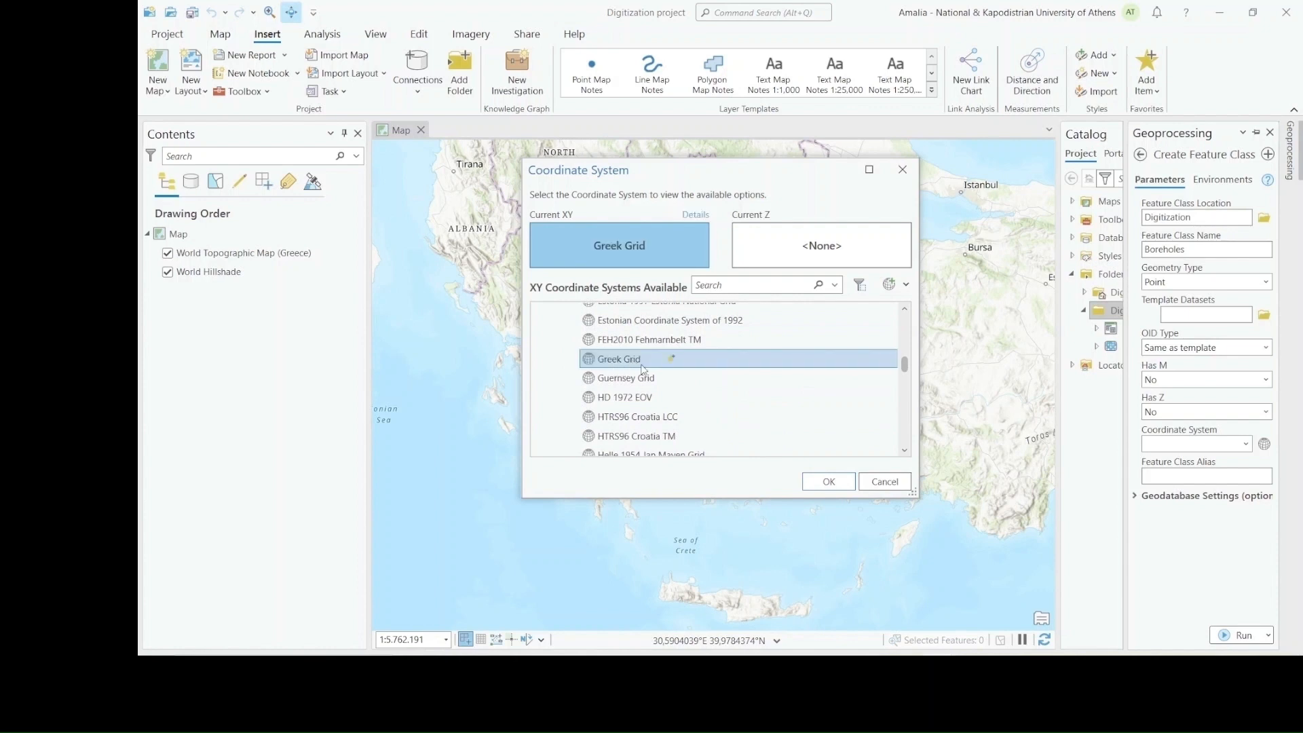
click(829, 481)
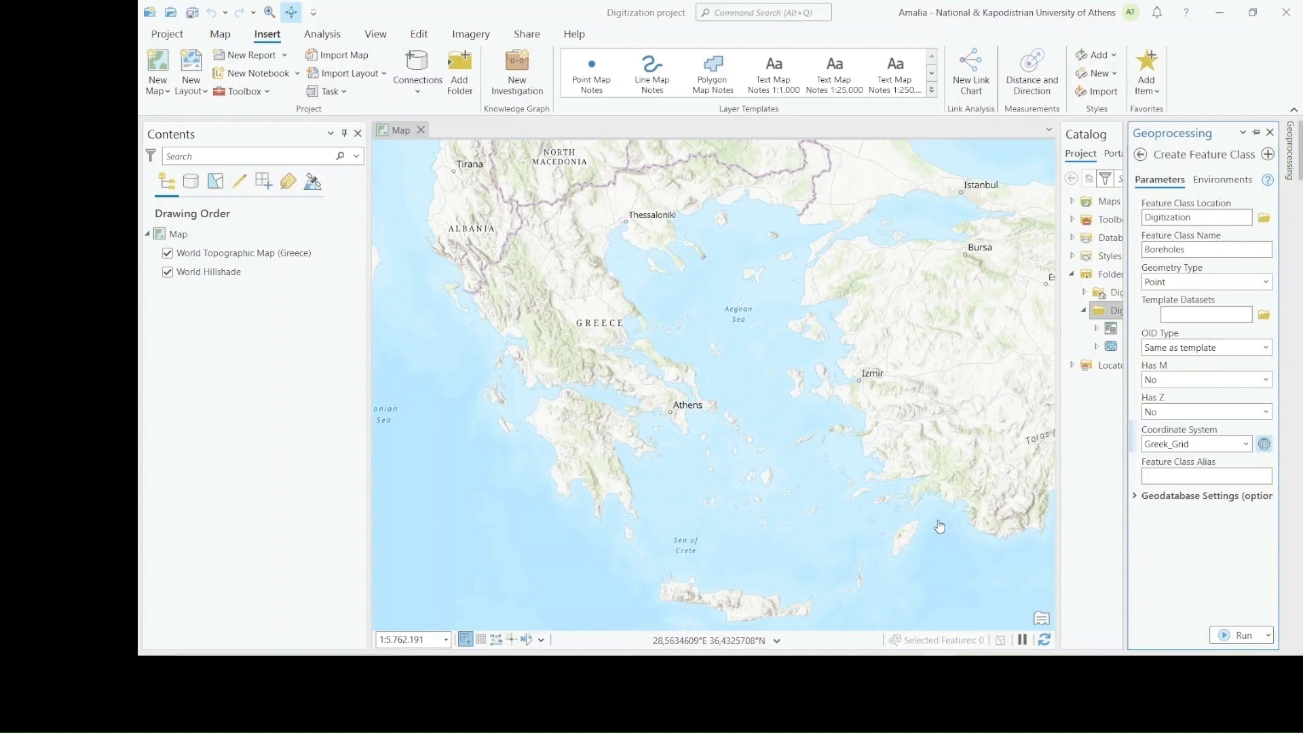
click(1236, 642)
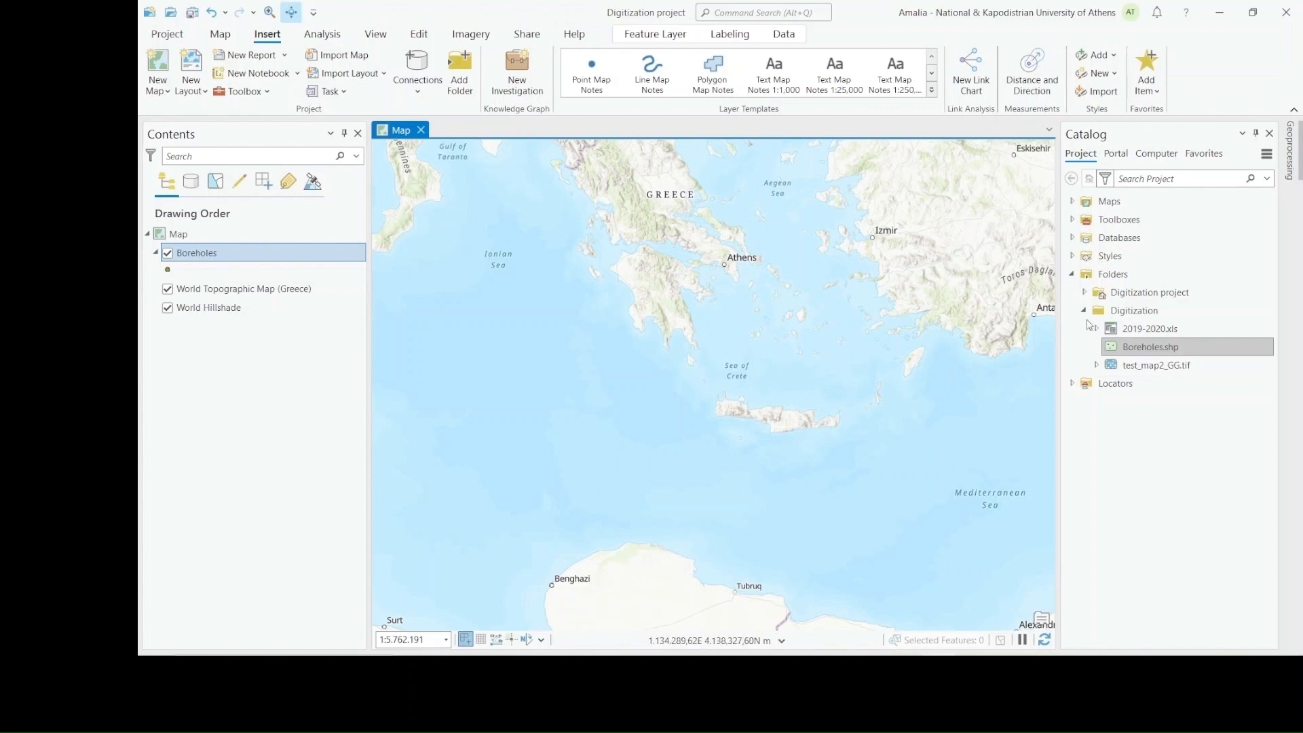
Open the field design table of Boreholes.shp from the Digitization folder
mouse_move(1140, 320)
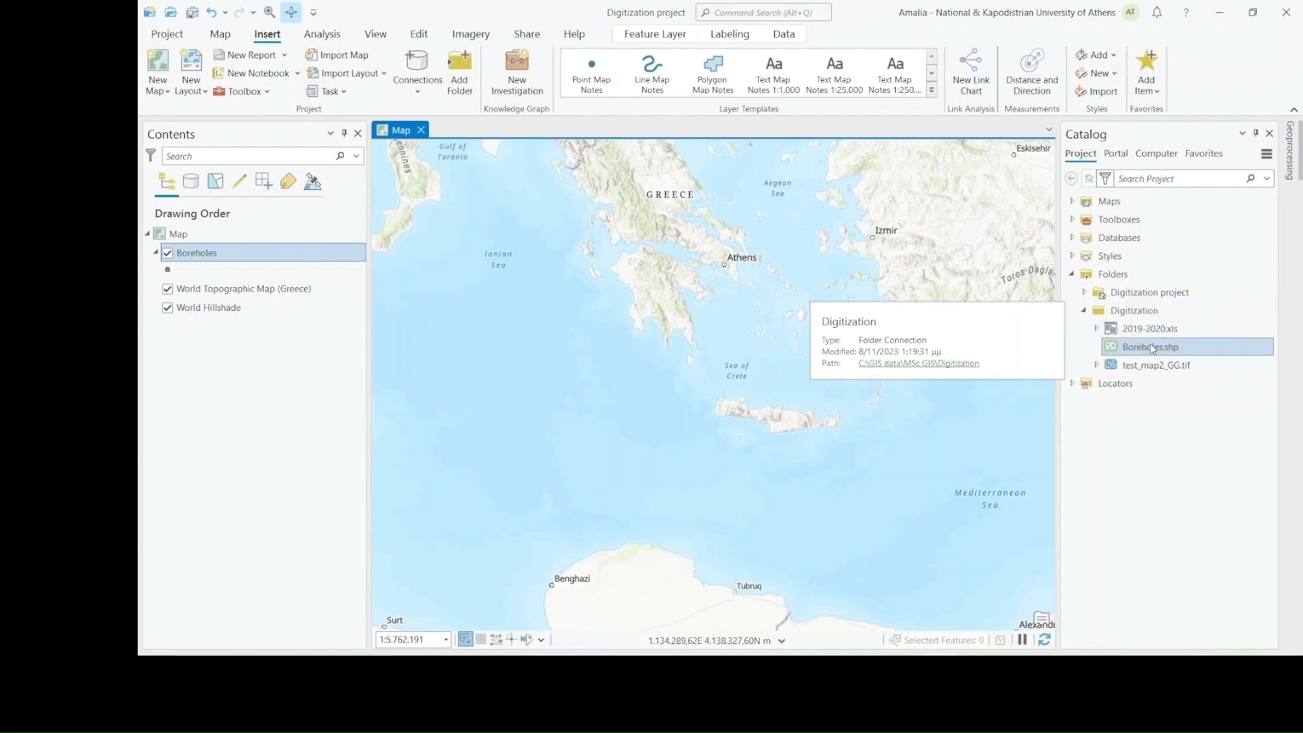
right_click(1152, 347)
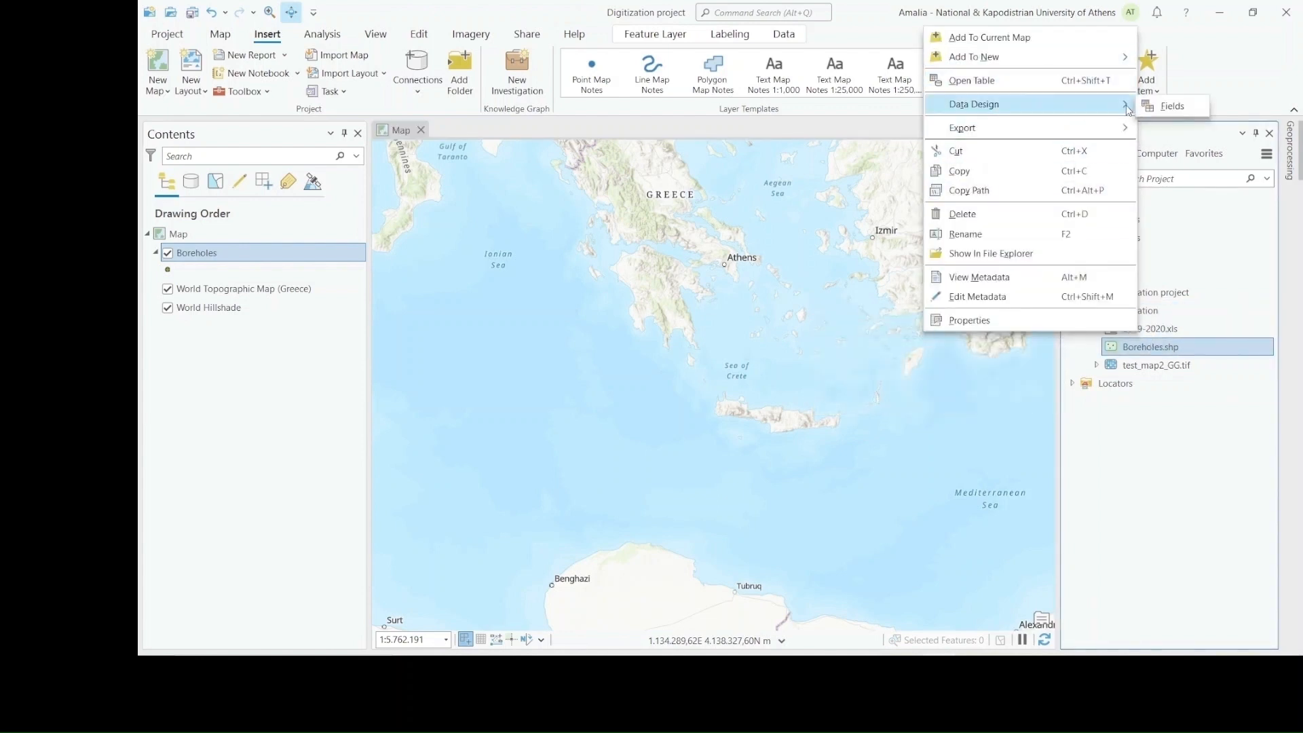
click(1159, 108)
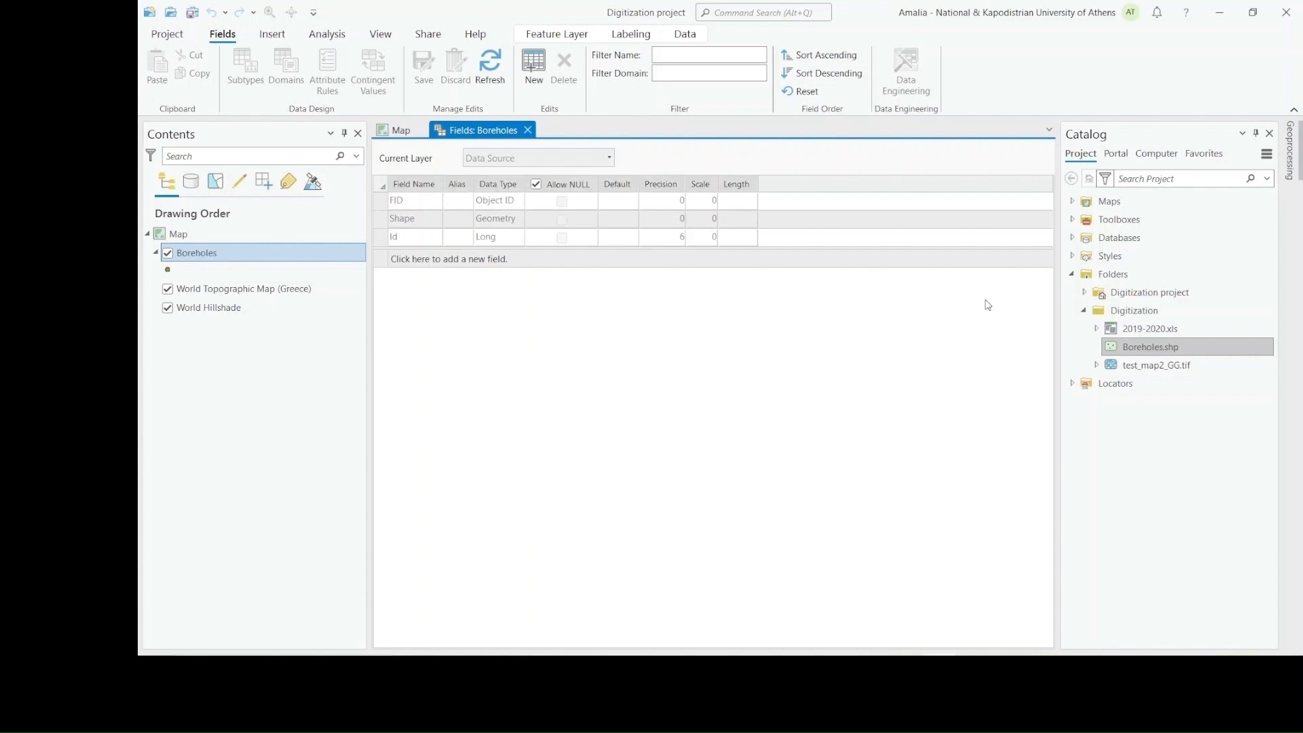
Add a field called "Name" to the Boreholes shapefile, with Text data type and a length of 100
click(422, 259)
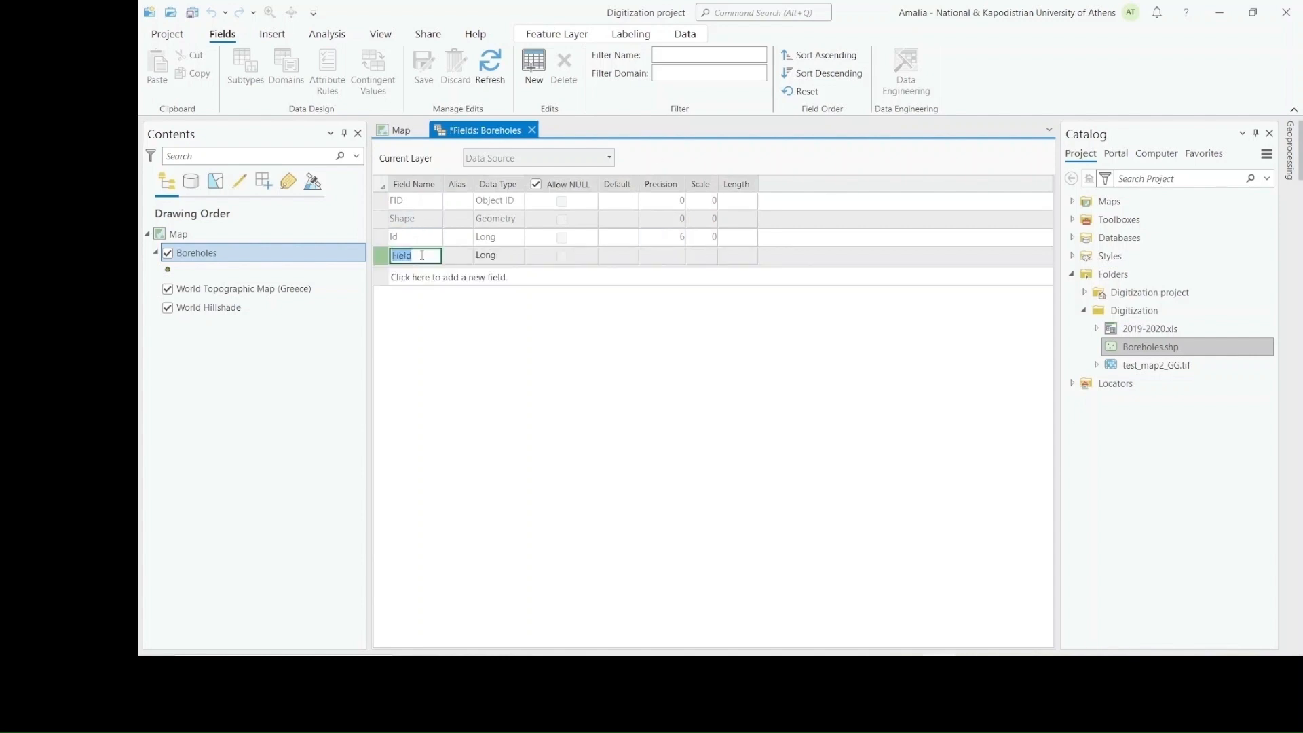
click(428, 256)
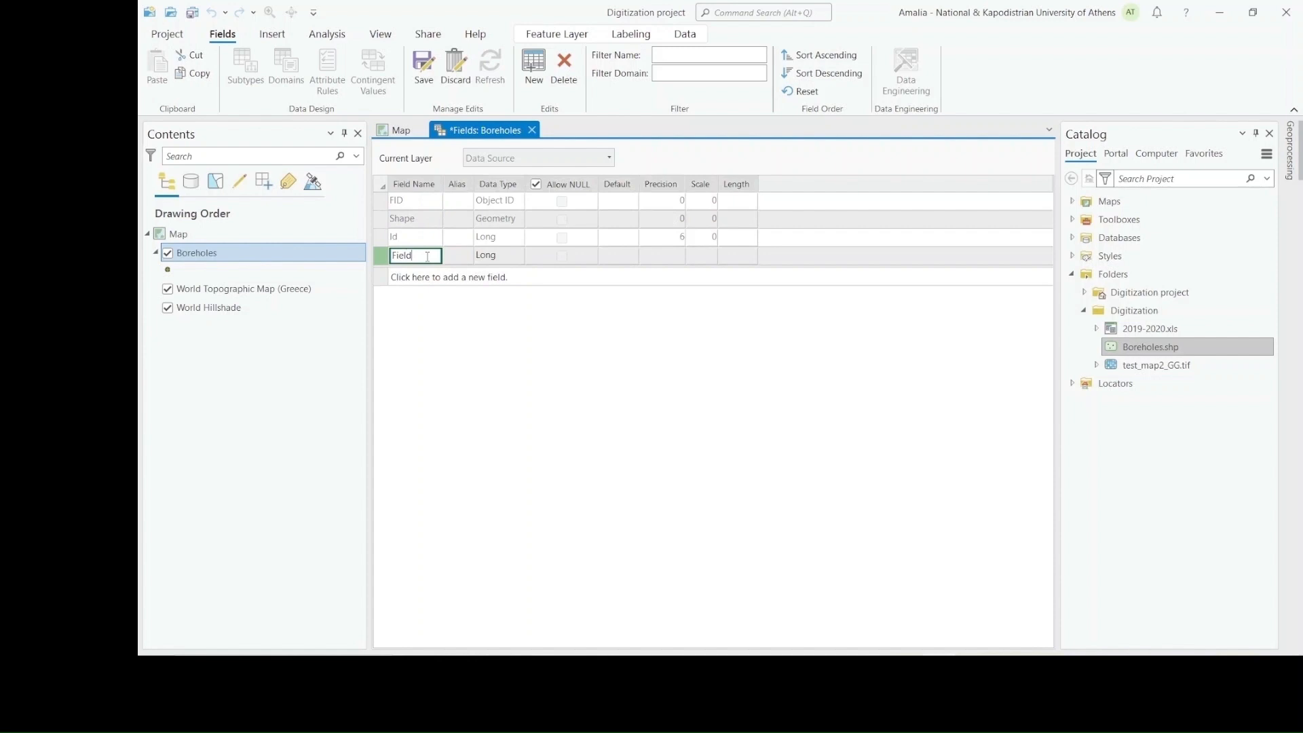
key(BackSpace)
key(BackSpace)
key(BackSpace)
key(BackSpace)
key(BackSpace)
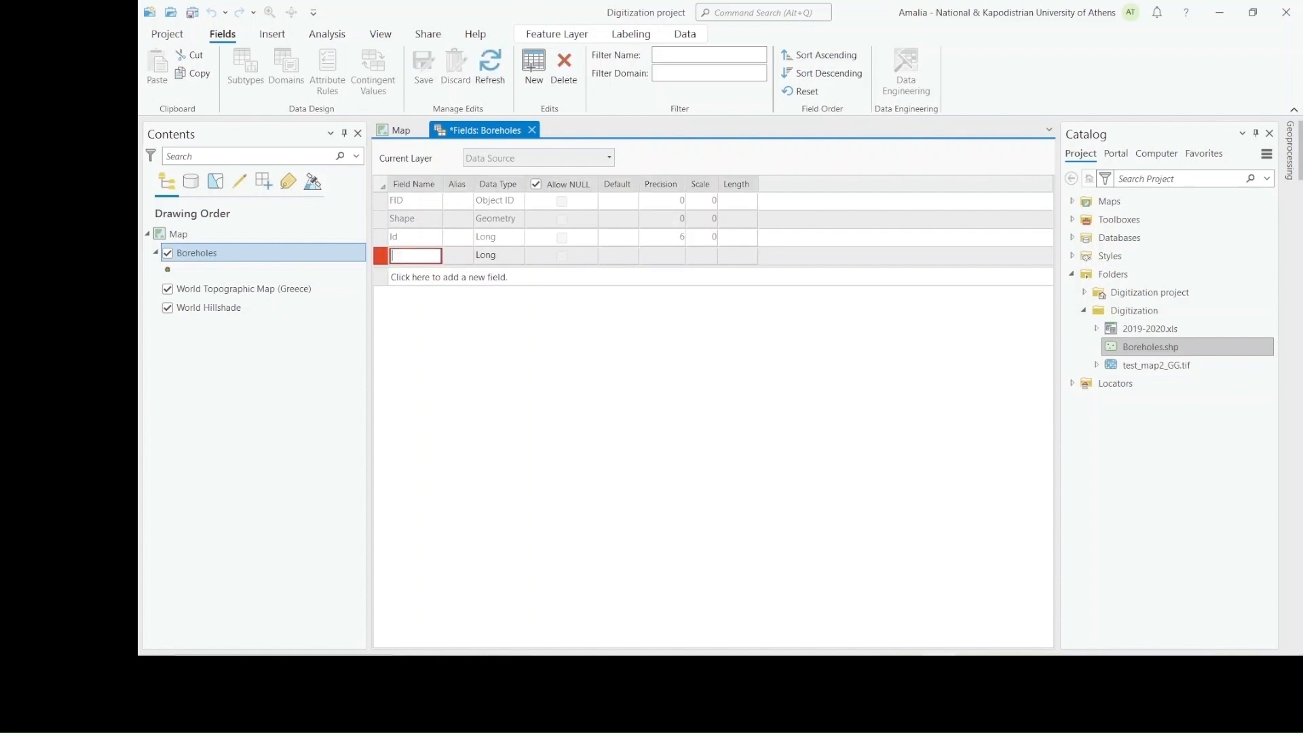
text(Name)
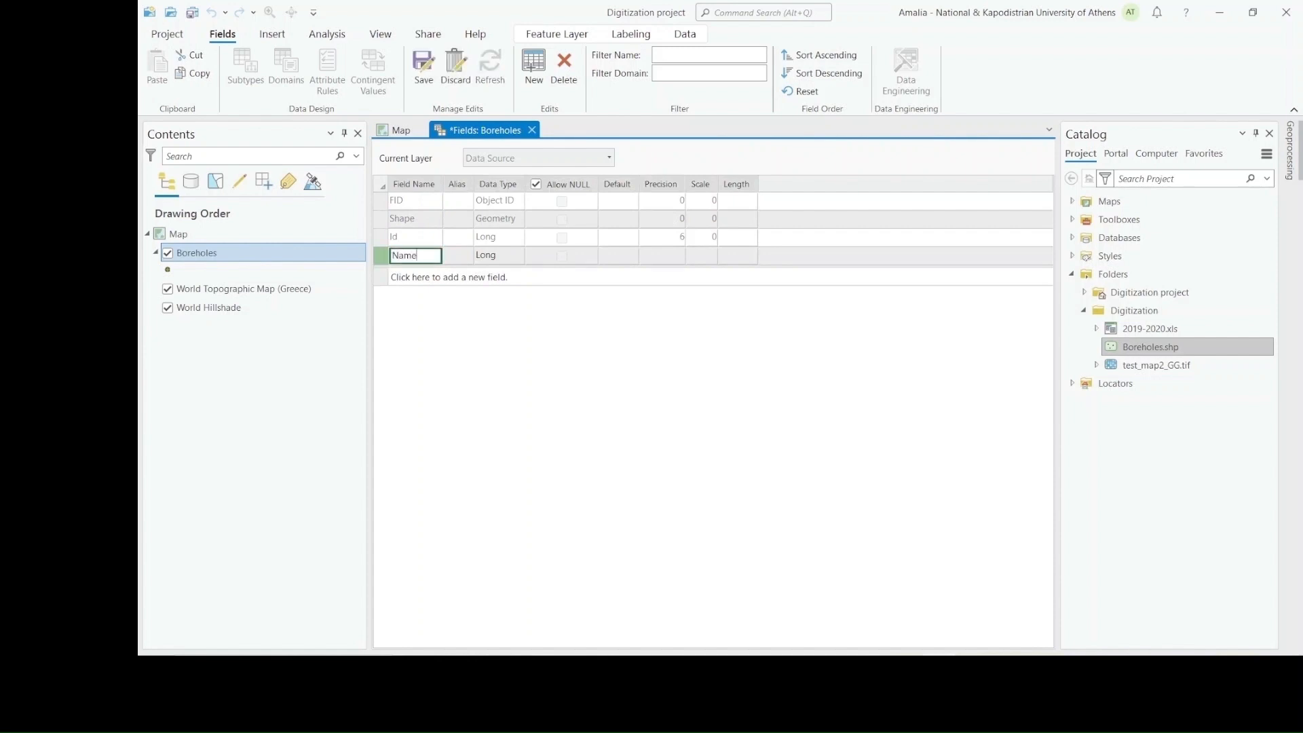
click(509, 252)
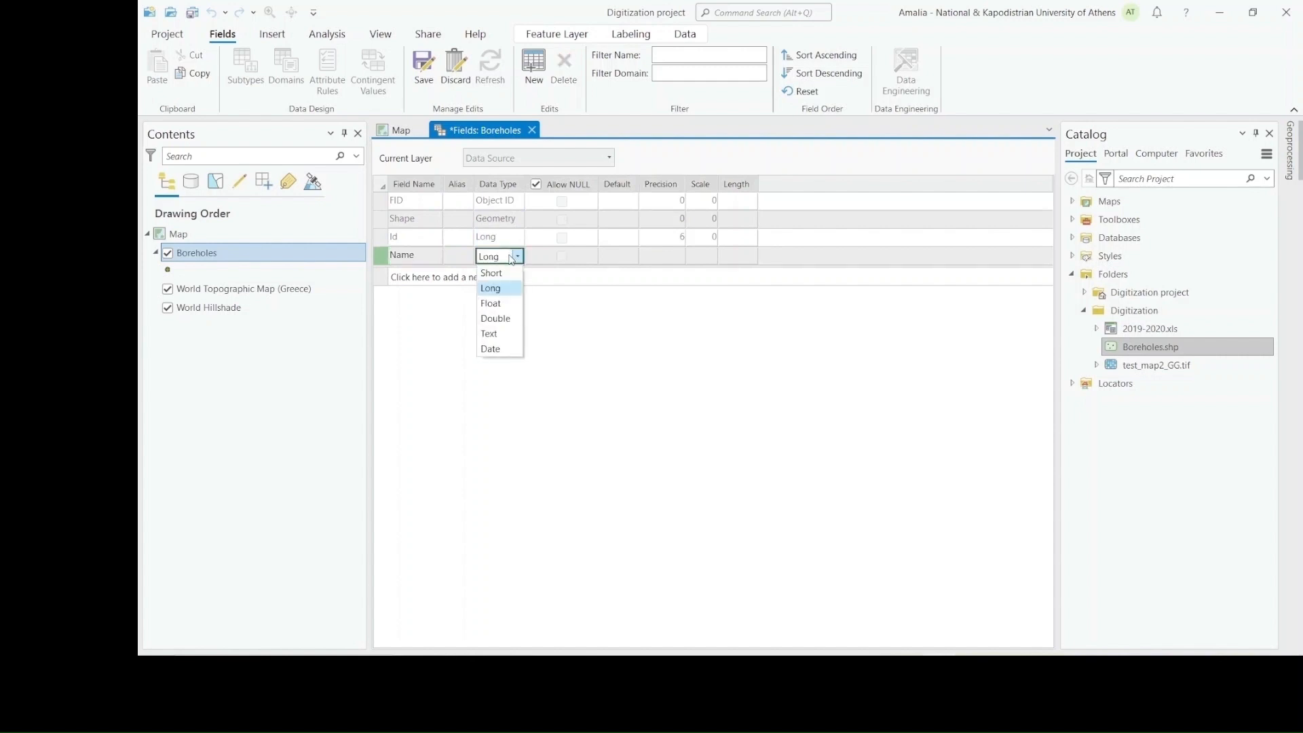
click(498, 338)
click(747, 264)
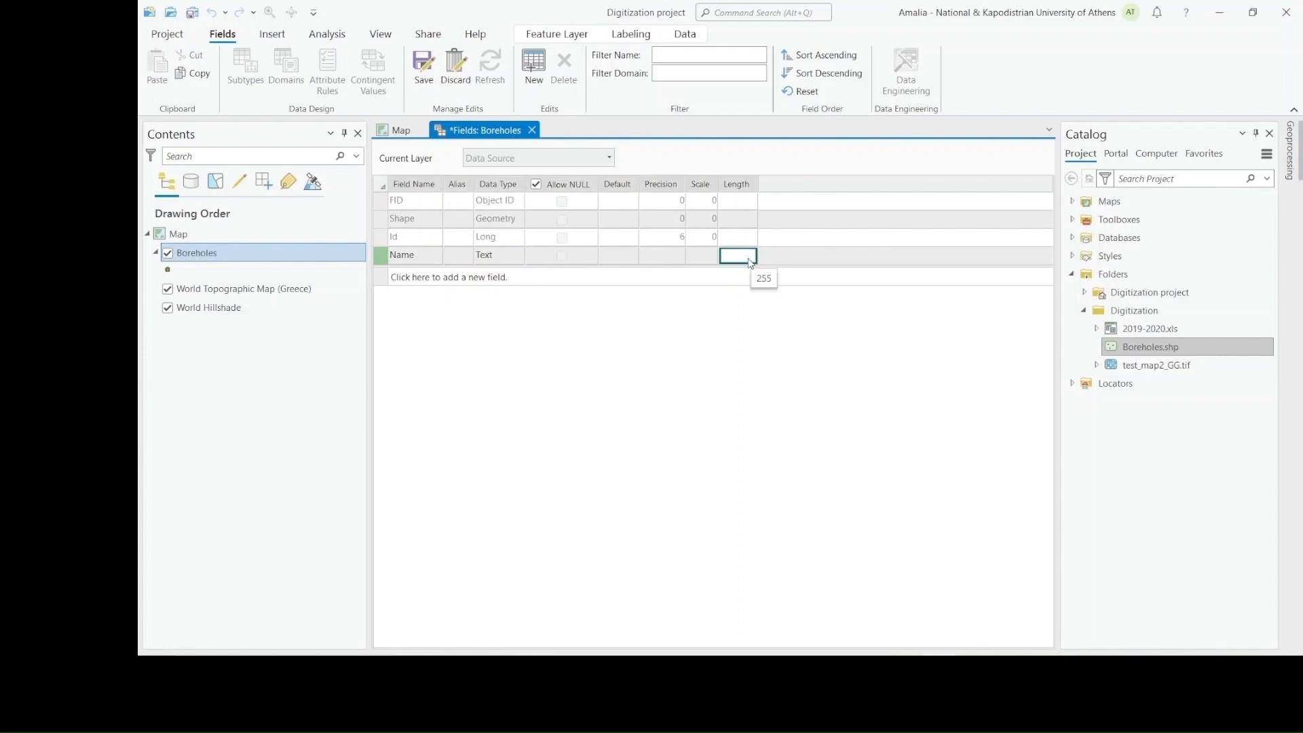
text(100)
Add a field called "Altitude" with Long data type to the Boreholes shapefile and save the field edits
click(414, 276)
text(Al)
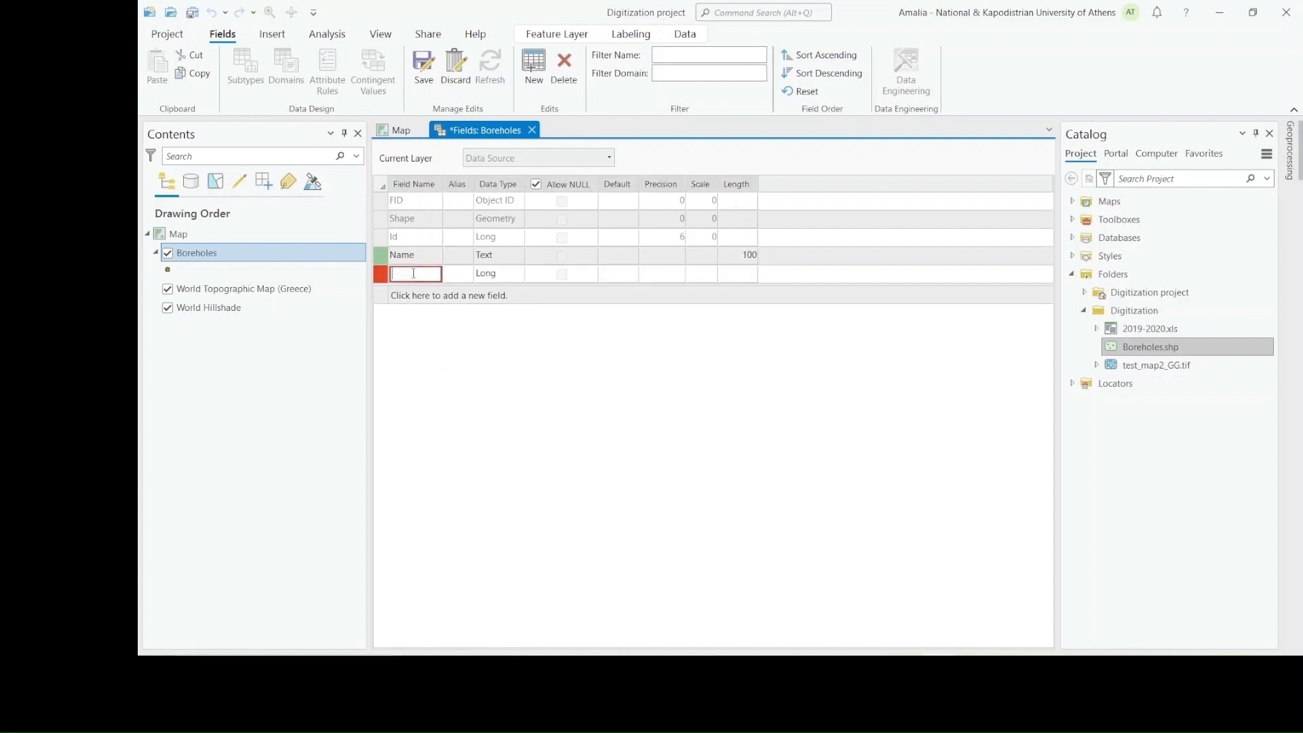
text(titude)
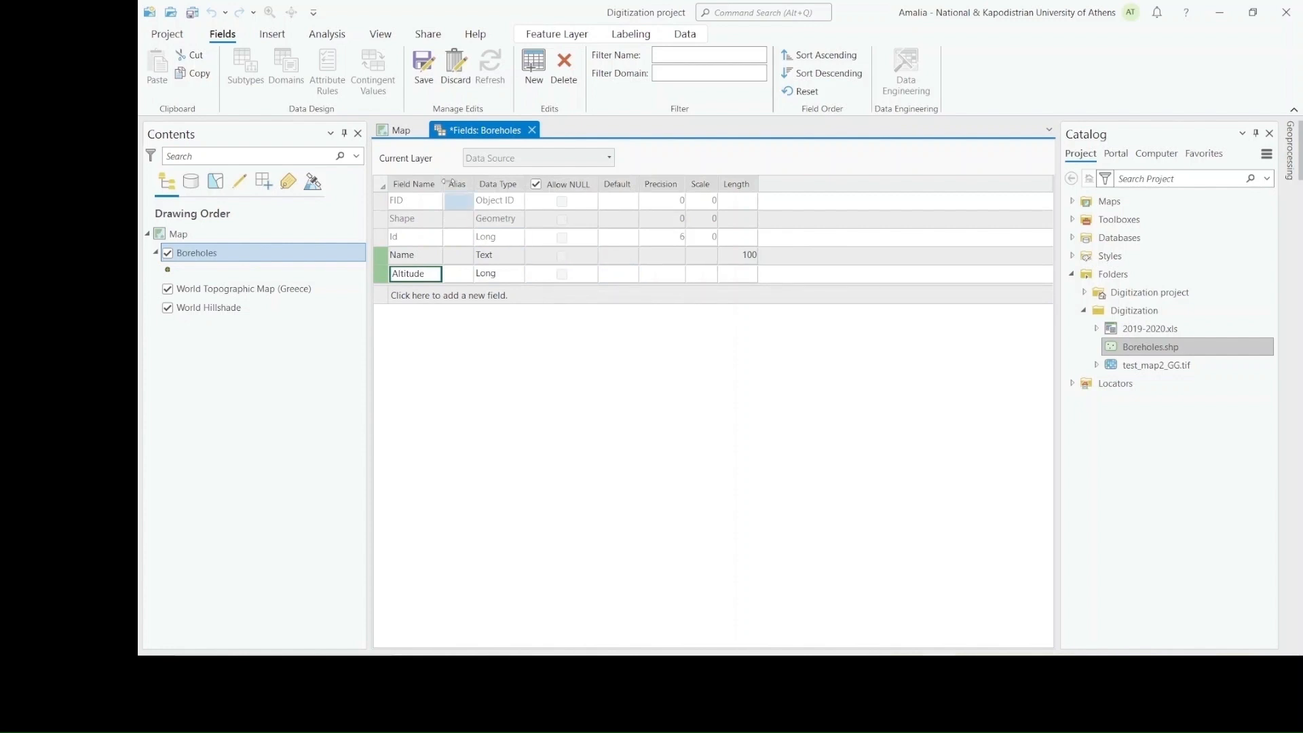
click(426, 71)
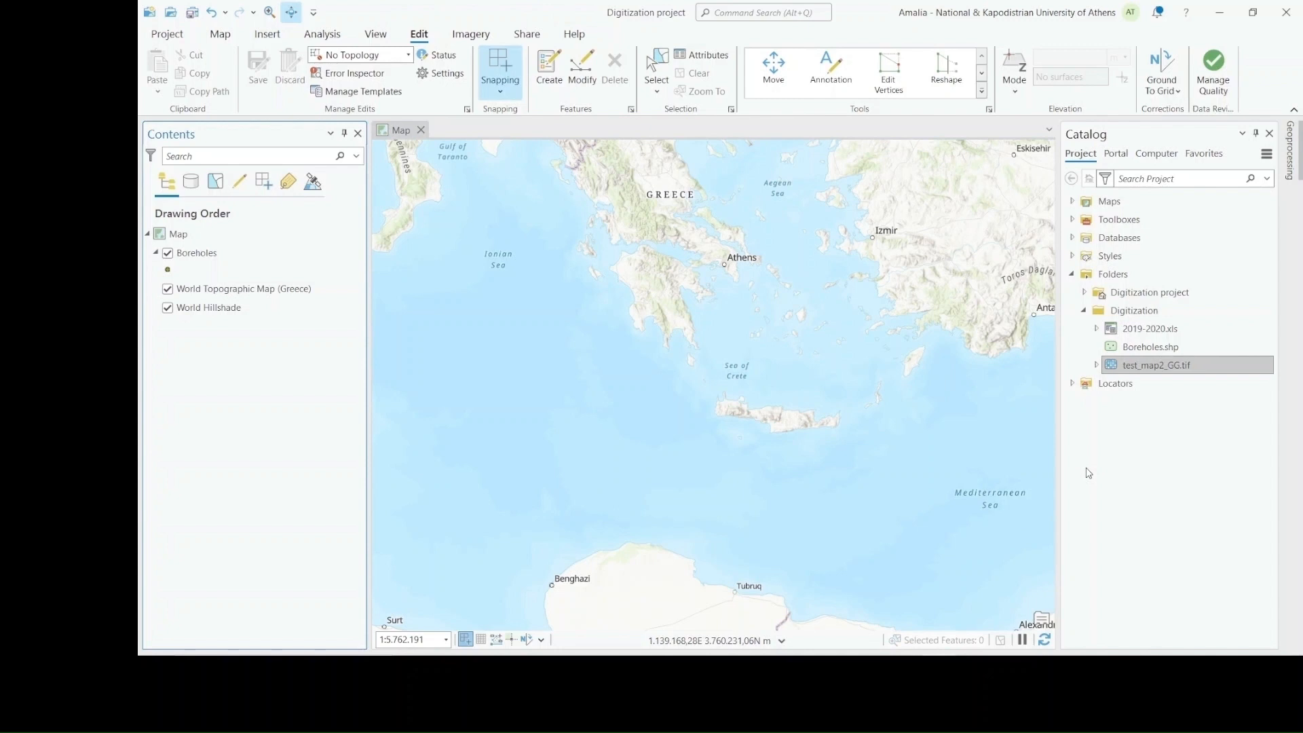
Add test_map2_GG.tif to the map and remove the World Topographic Map (Greece) and World Hillshade layers
drag(1127, 367, 675, 339)
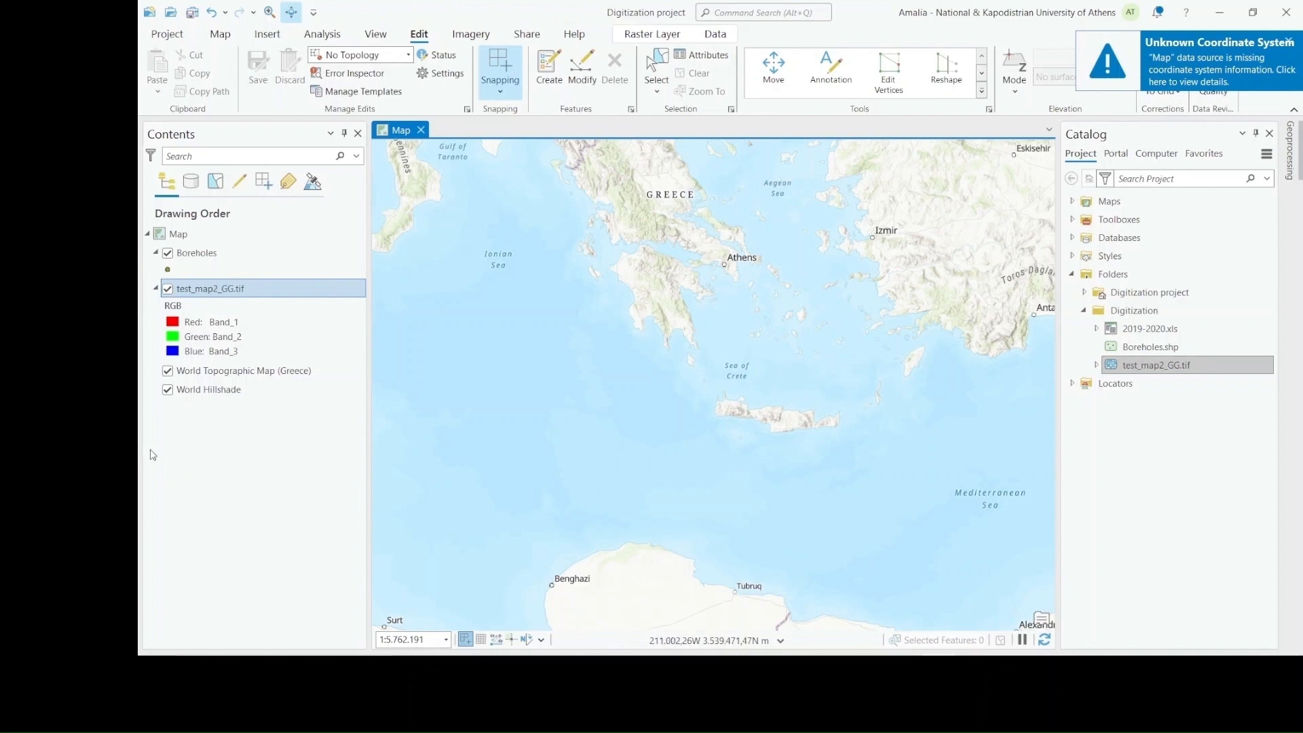
click(207, 377)
right_click(207, 379)
click(245, 406)
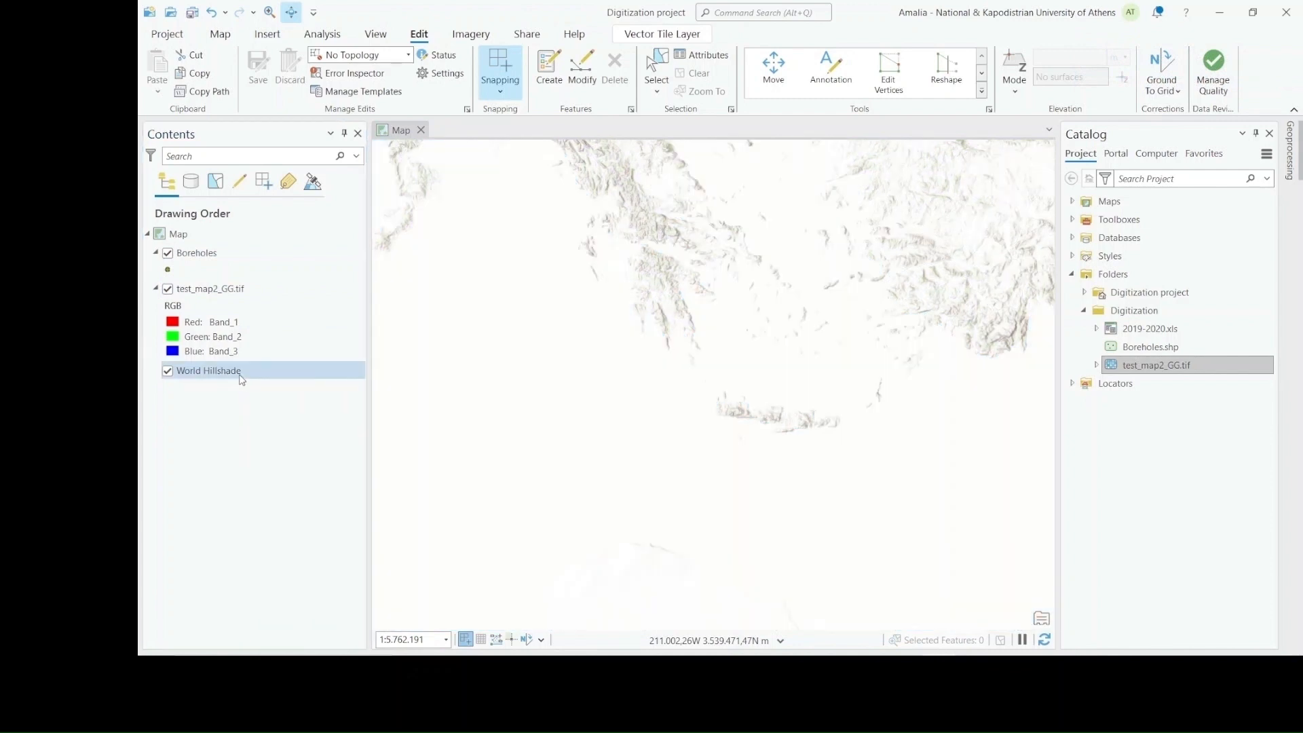
right_click(237, 370)
click(271, 407)
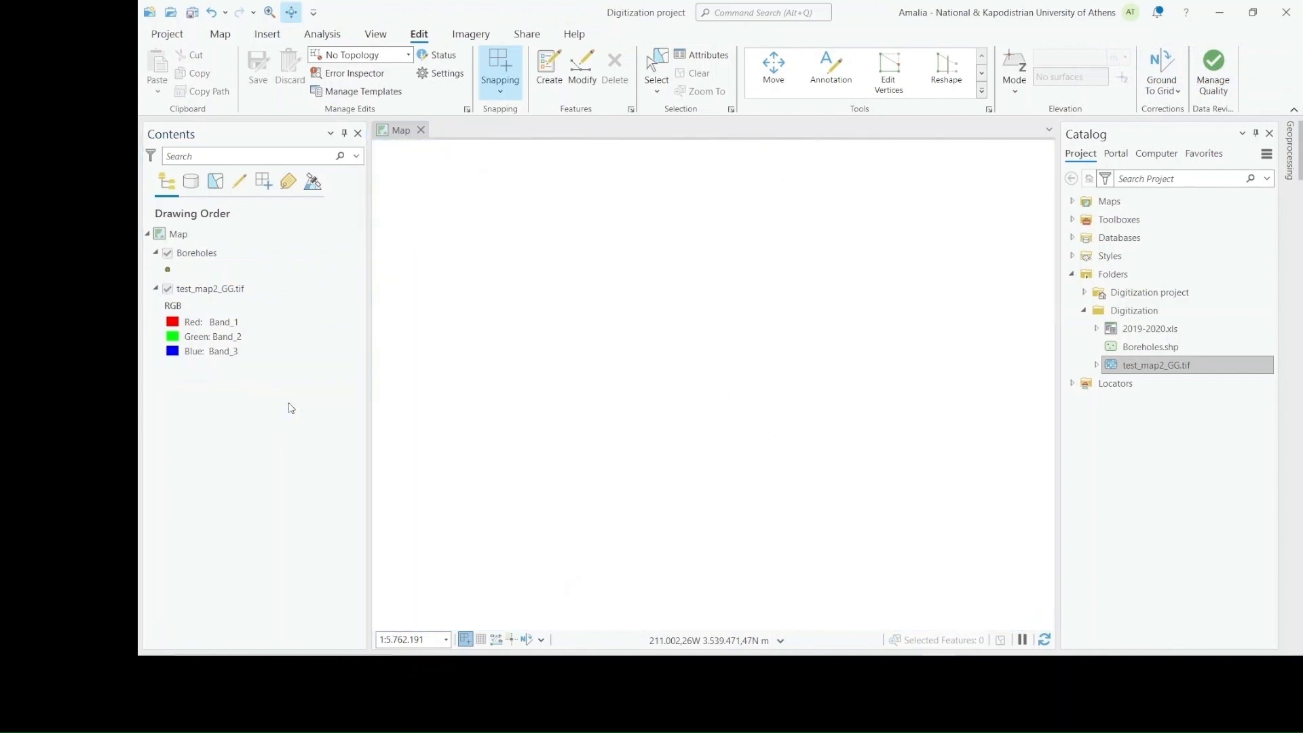
Digitize a Boreholes point feature at the centre of the borehole A symbol on the test_map2_GG.tif raster
right_click(229, 293)
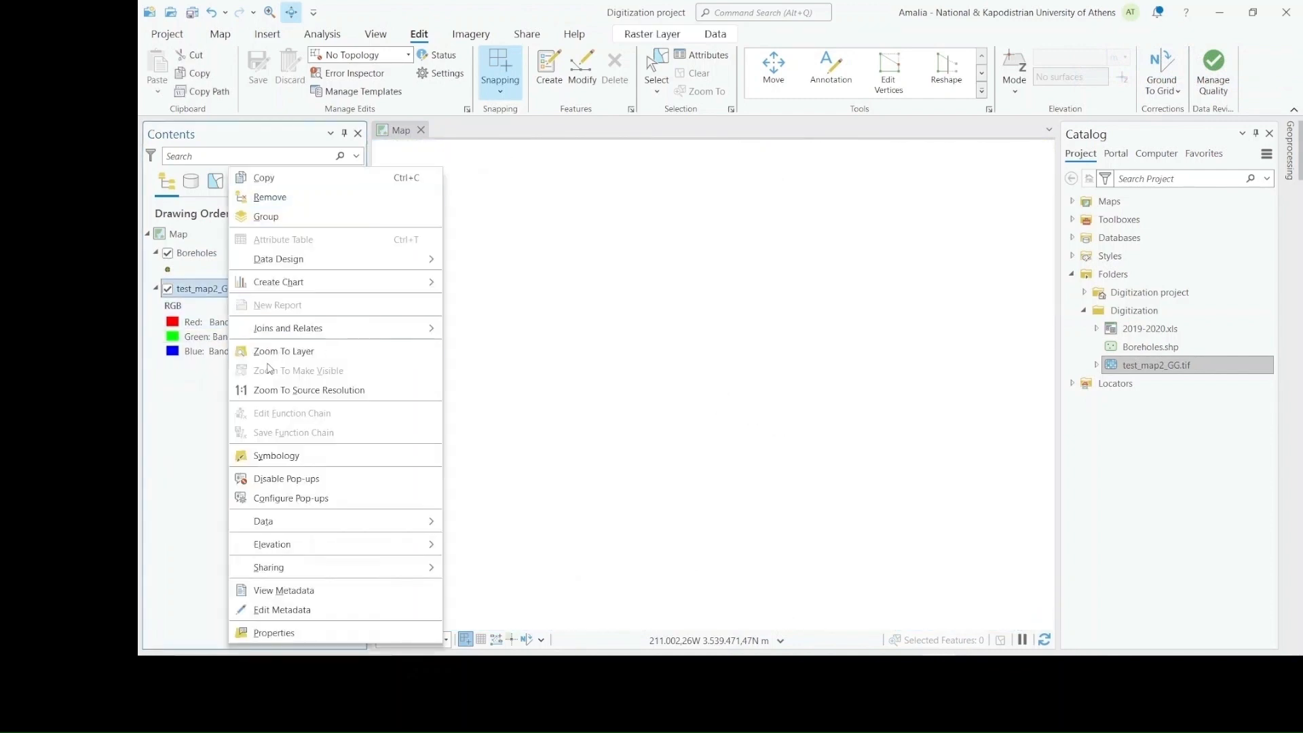
click(275, 353)
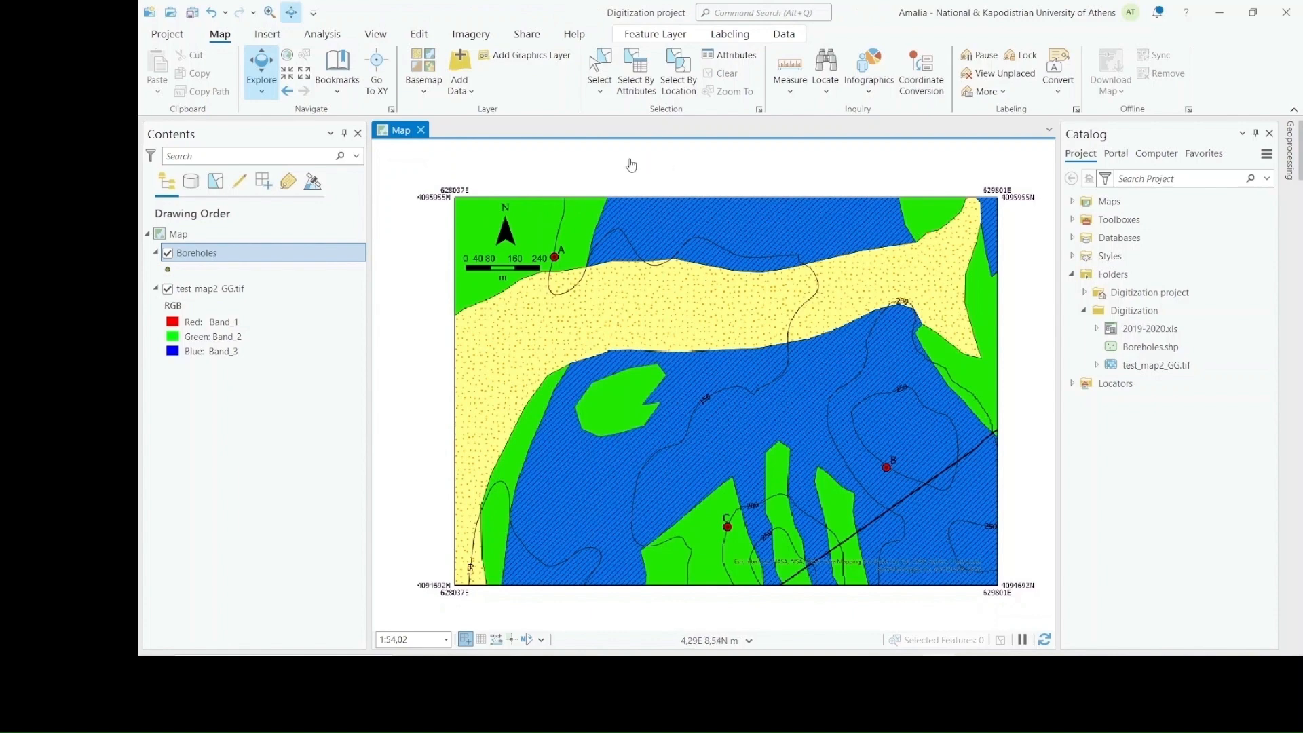
click(421, 36)
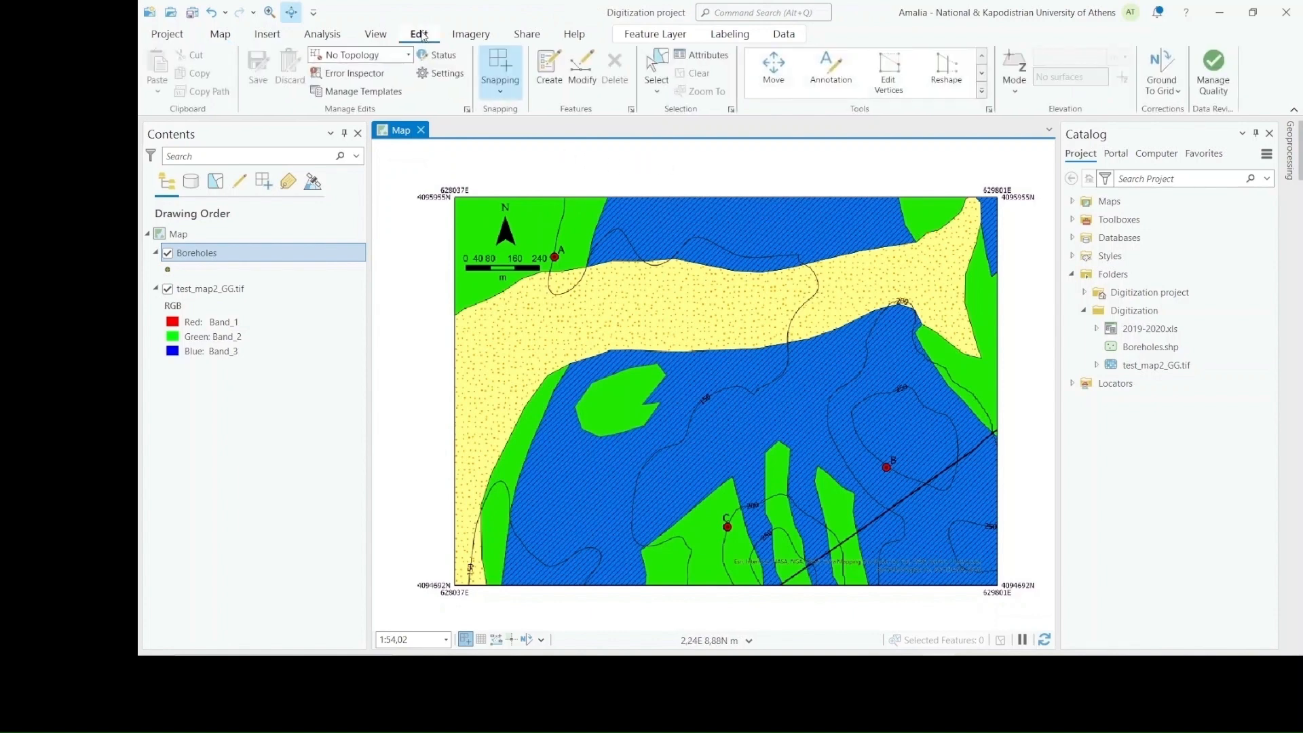
click(555, 89)
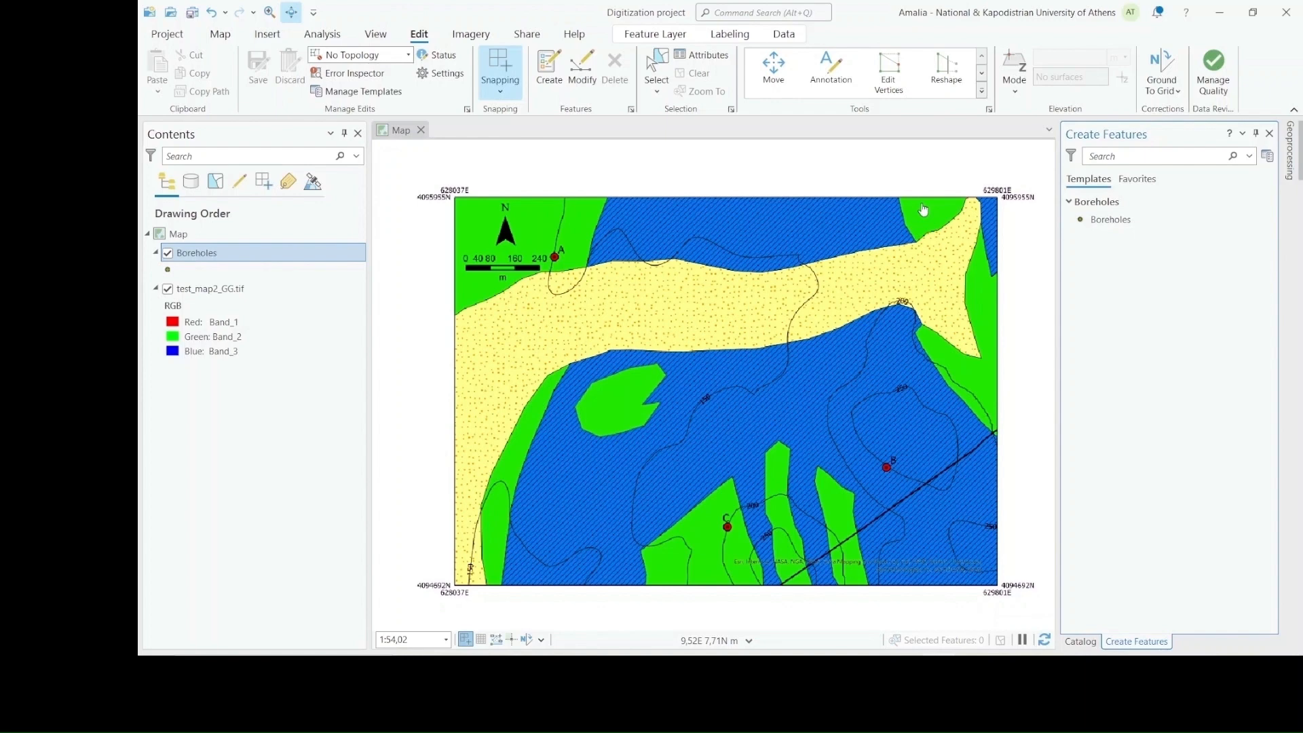
click(1147, 222)
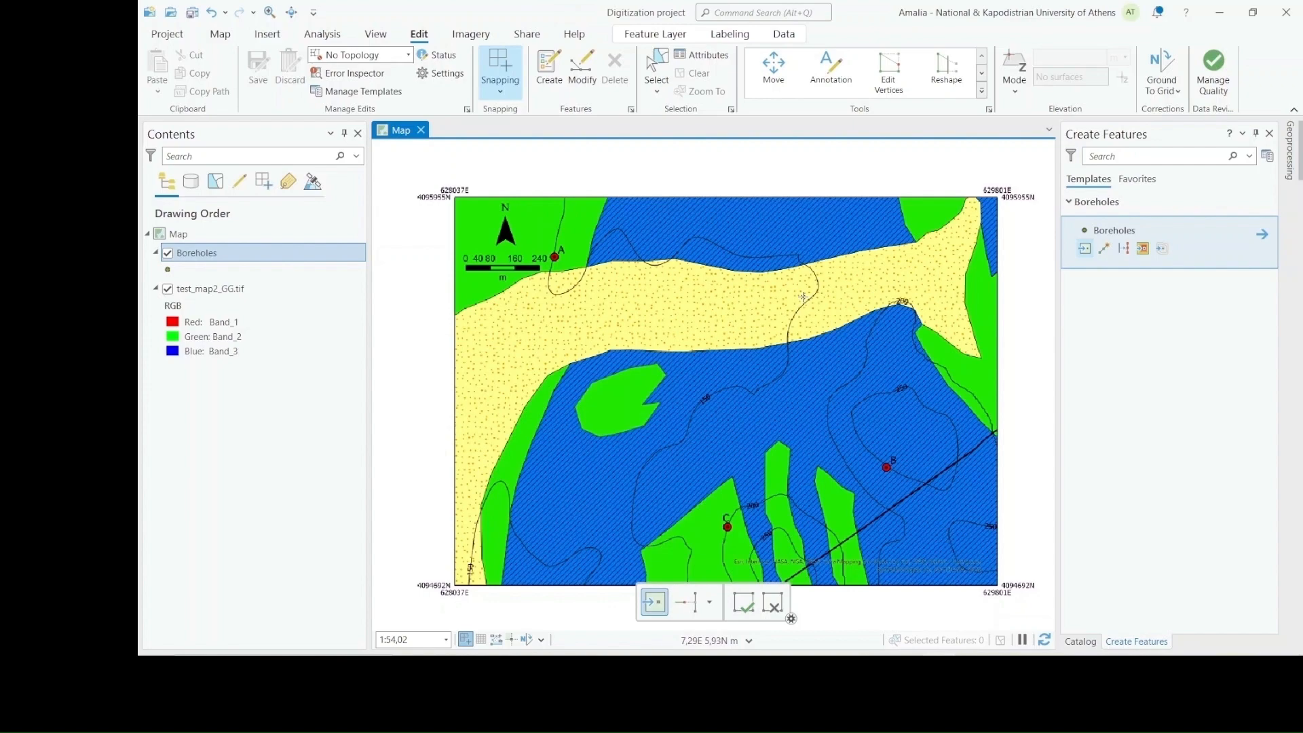
scroll(697, 438, up, 2)
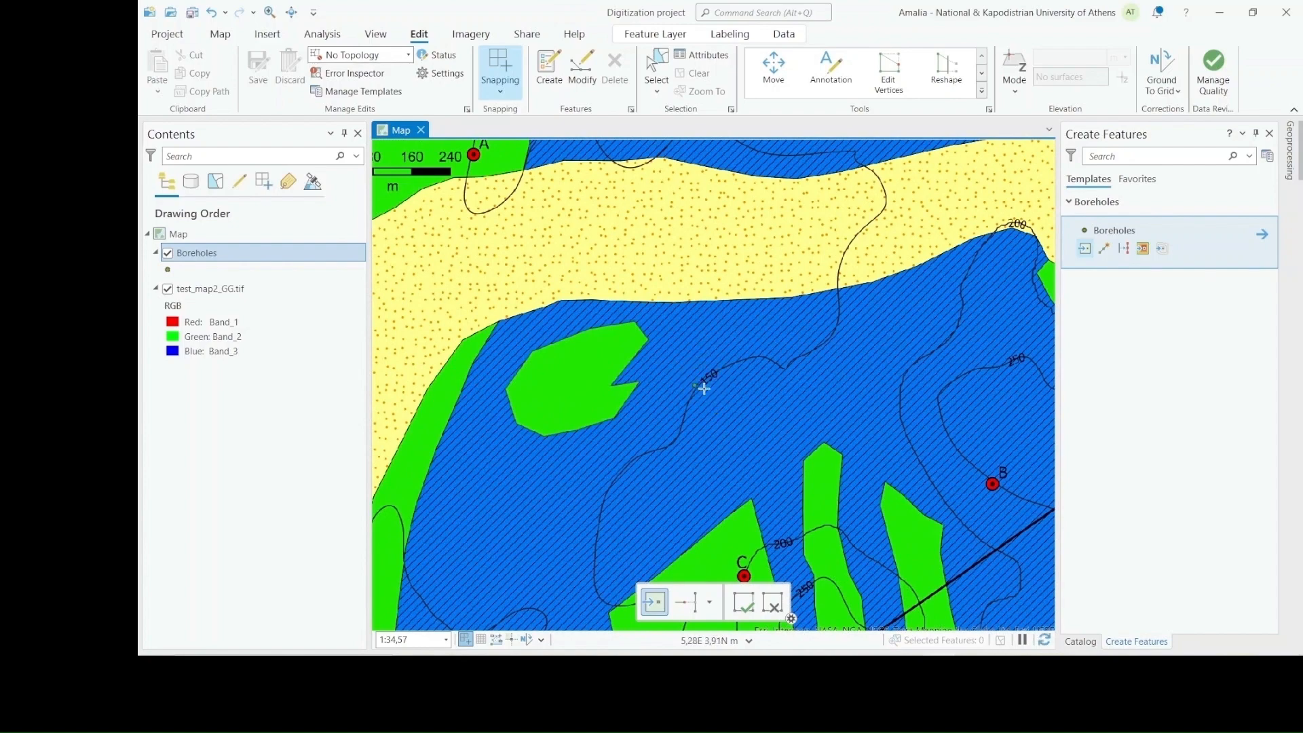
scroll(460, 145, up, 1)
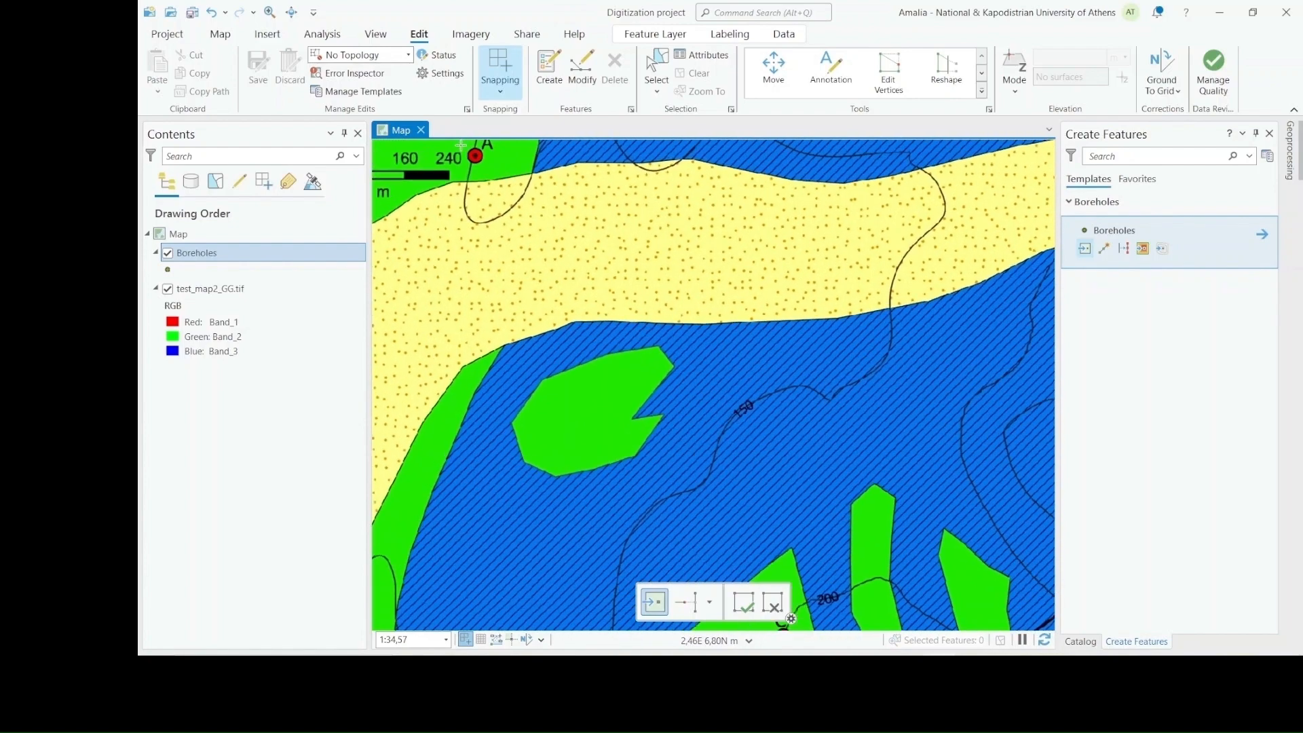
scroll(461, 145, up, 4)
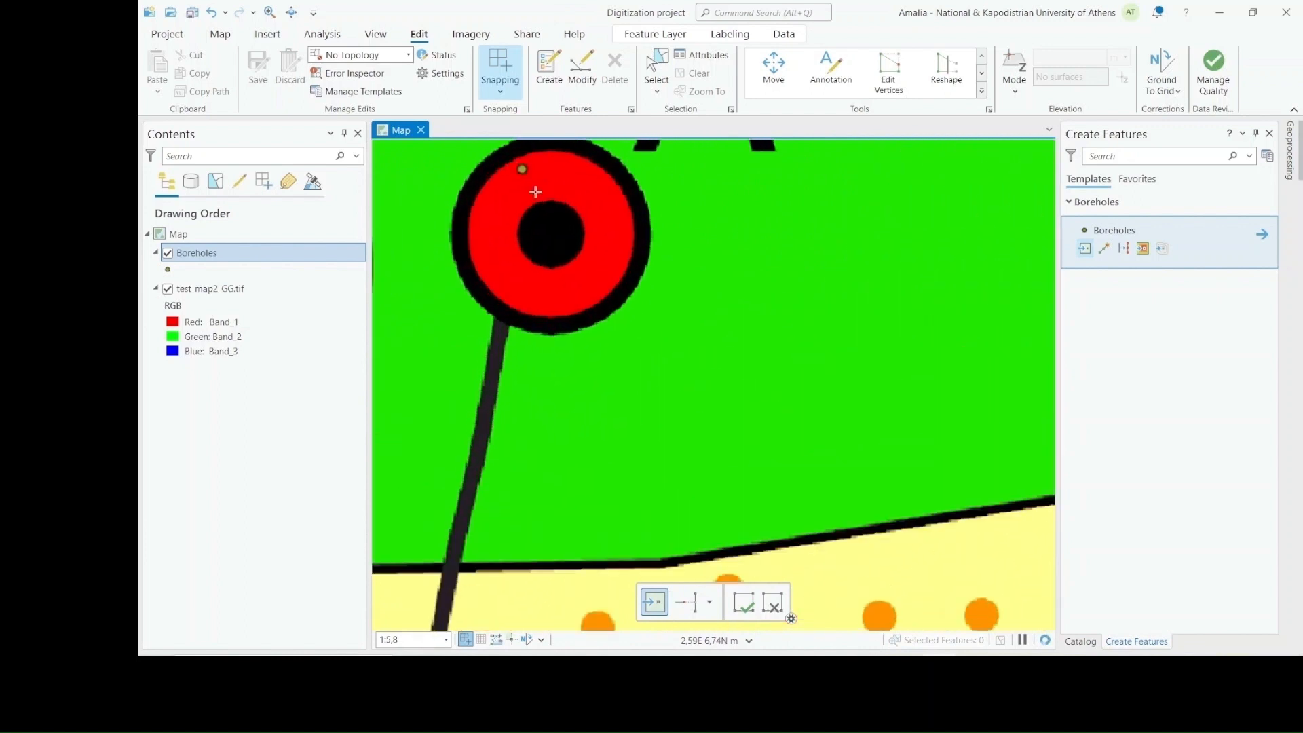
click(552, 232)
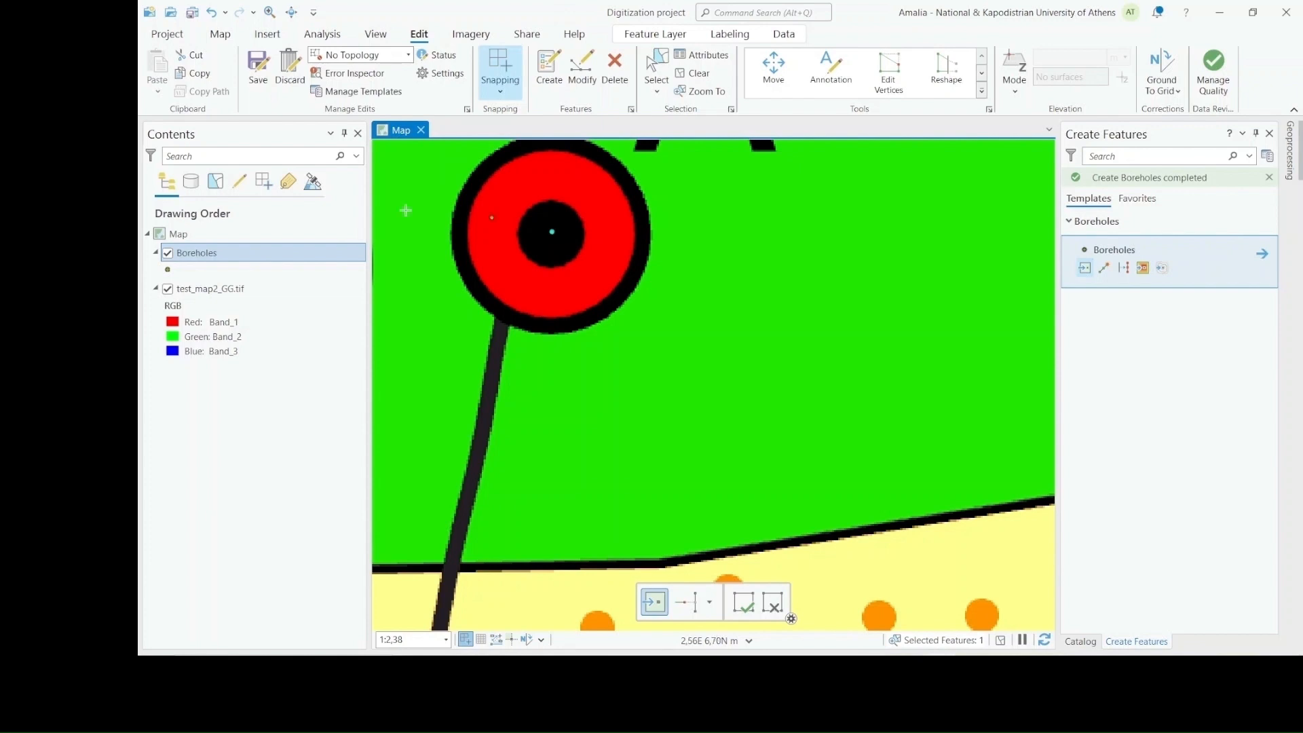
In the Boreholes attribute table, set the new point's Name to "A" and its Altitude to 150
right_click(254, 251)
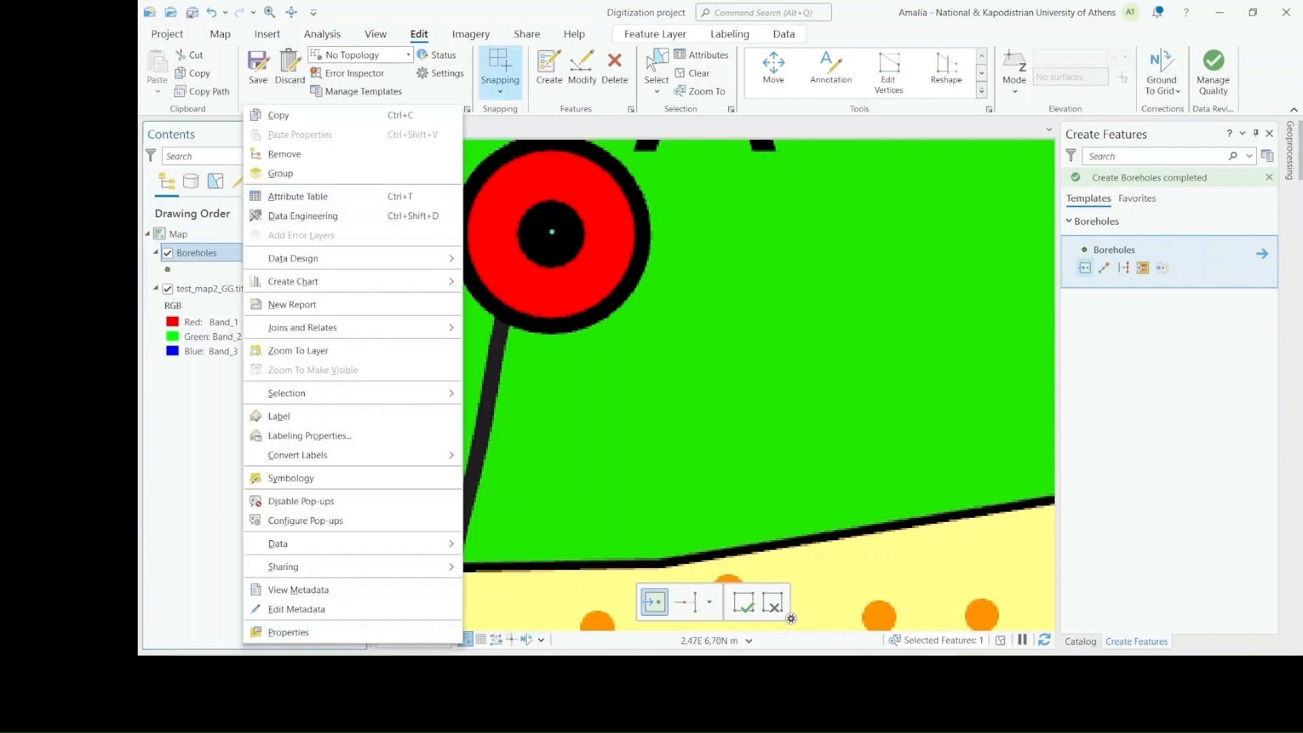
click(326, 197)
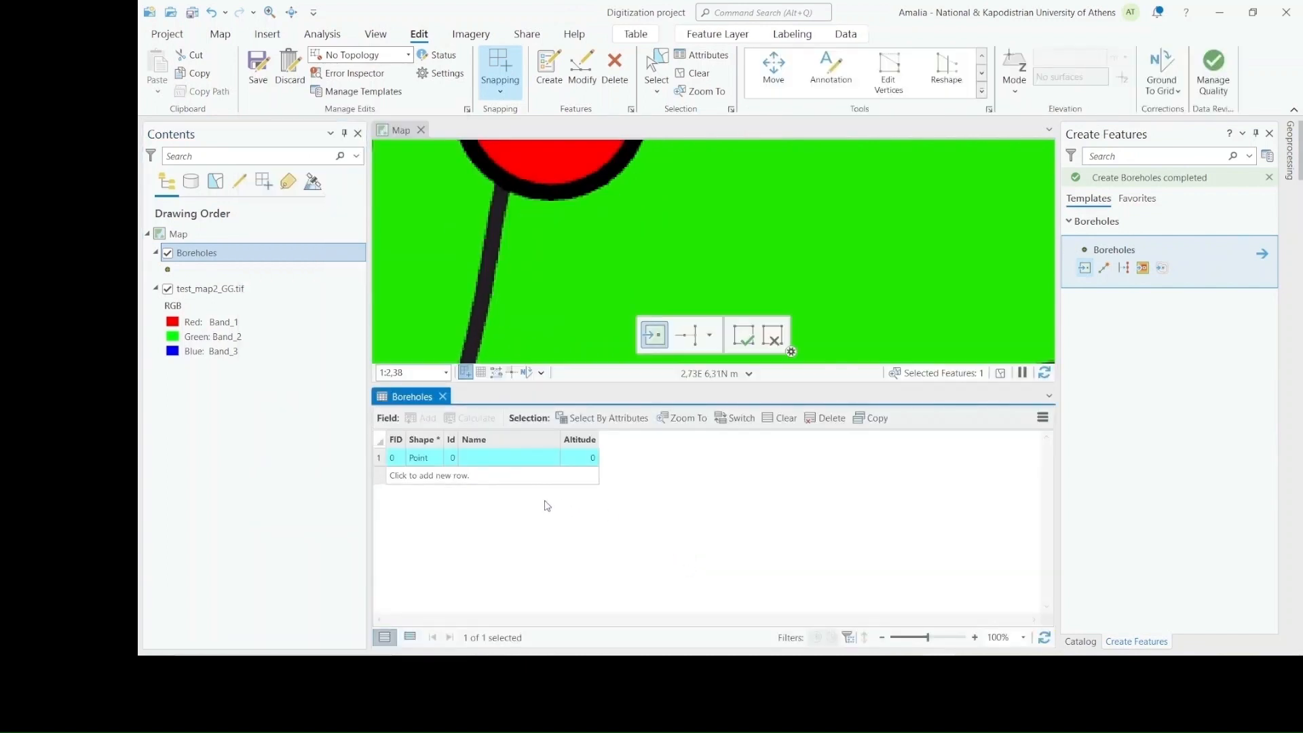
click(492, 457)
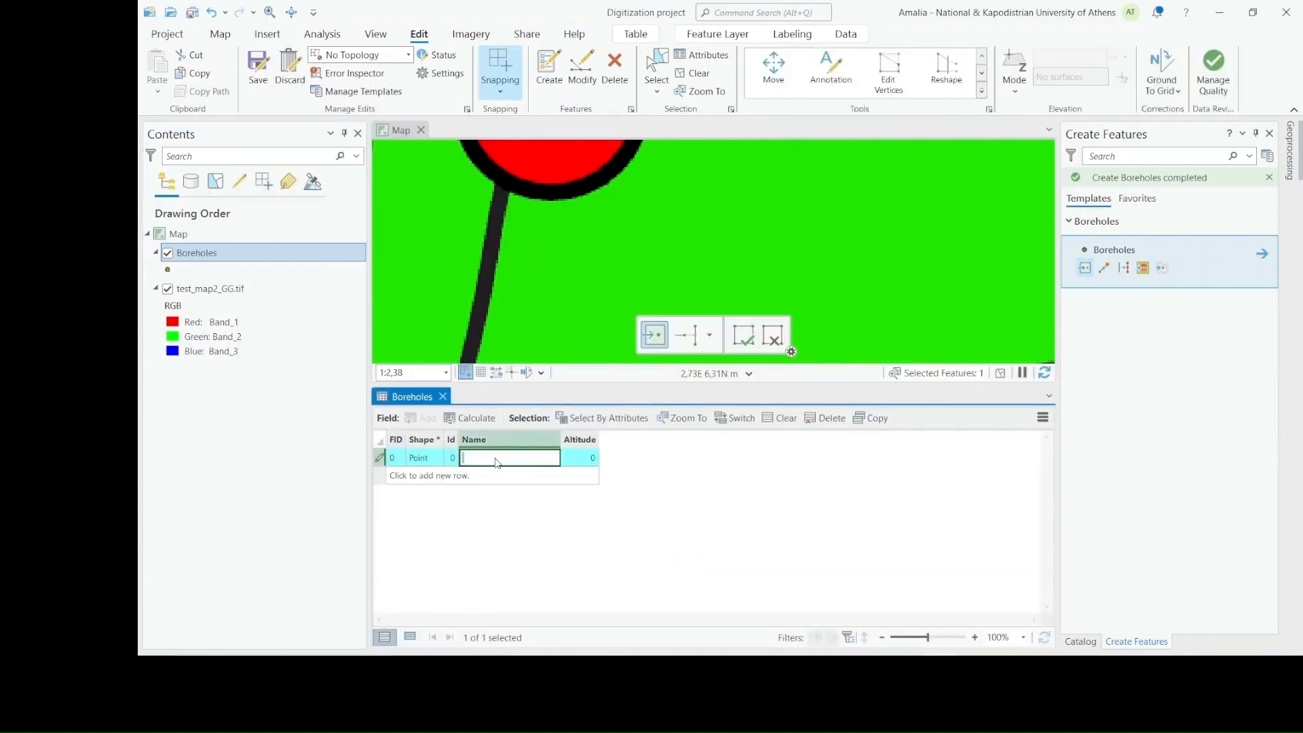
text(A)
click(586, 459)
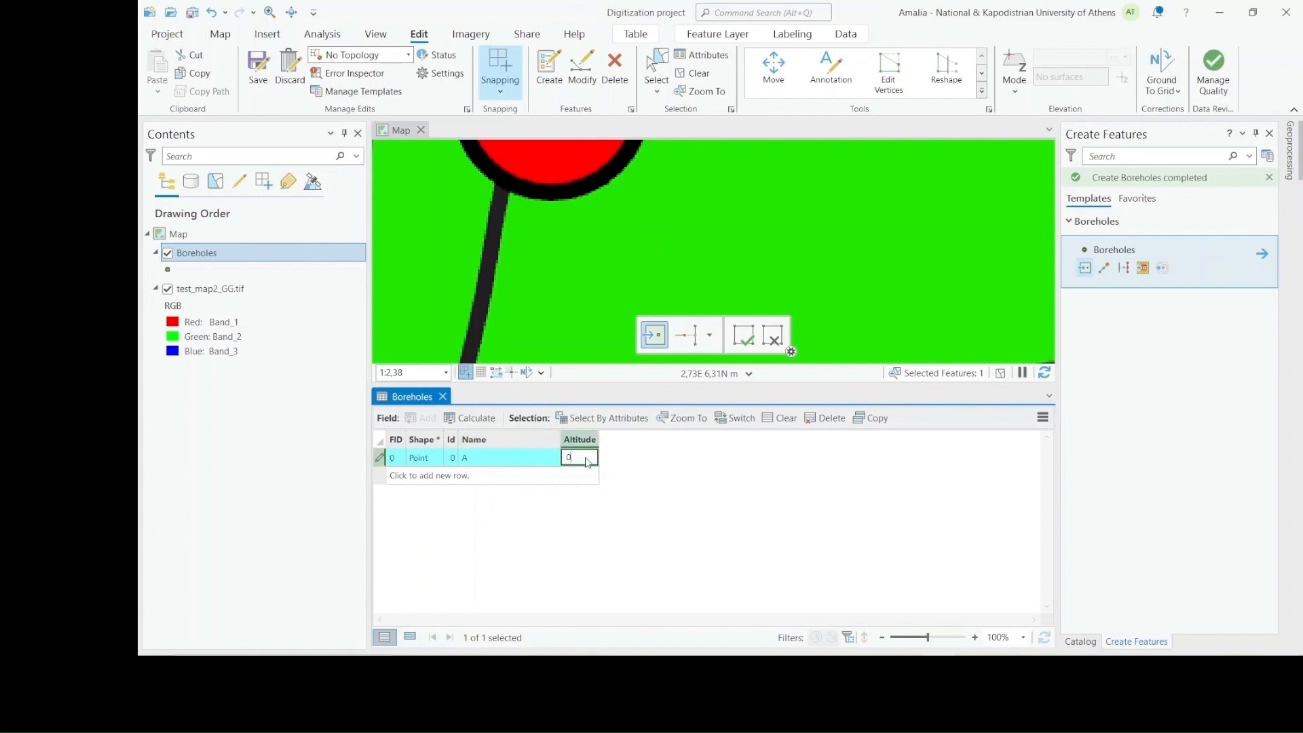
key(BackSpace)
text(150)
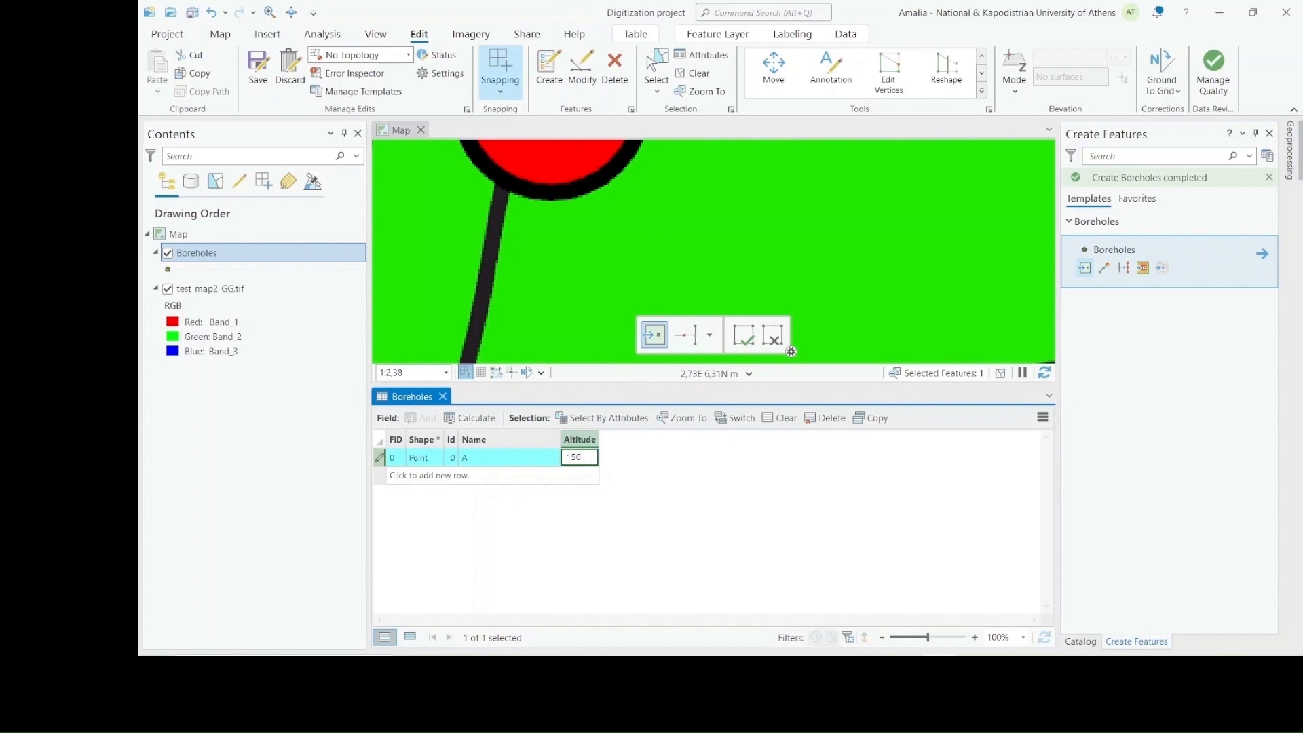
Save all borehole edits and close the Boreholes attribute table
click(258, 71)
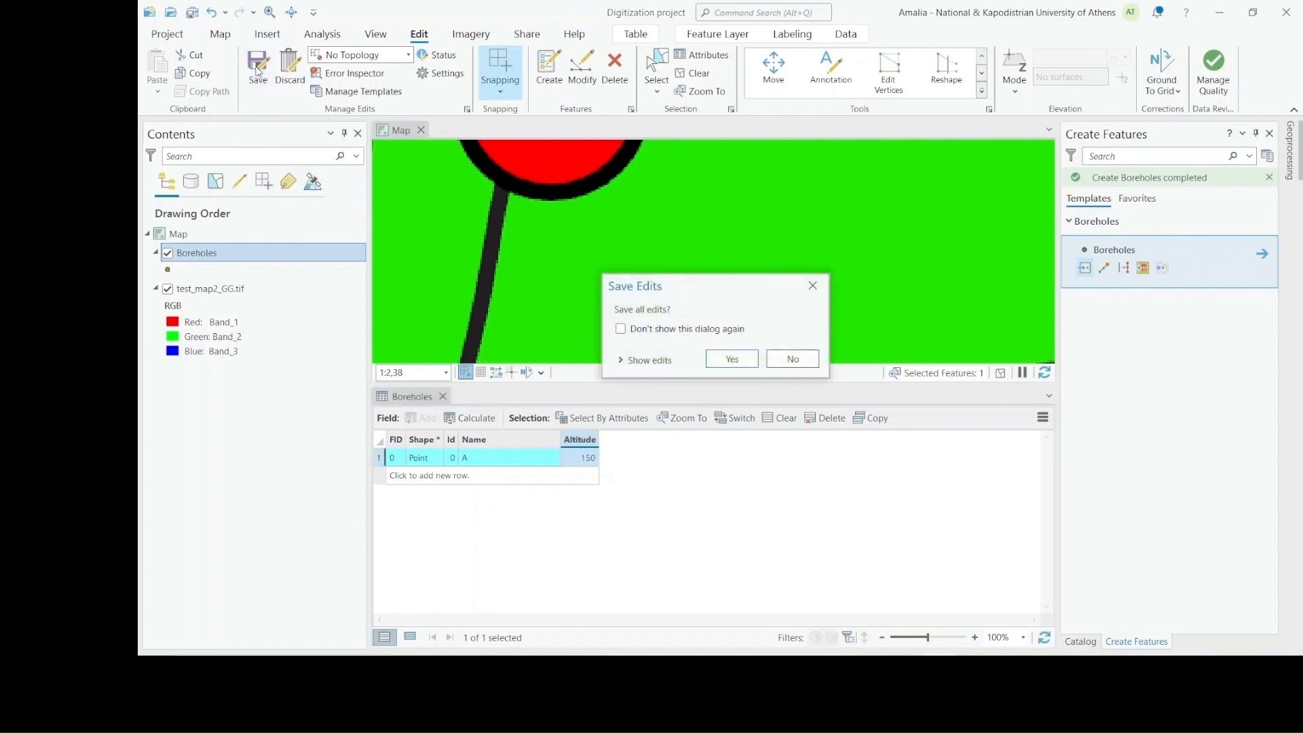
click(733, 359)
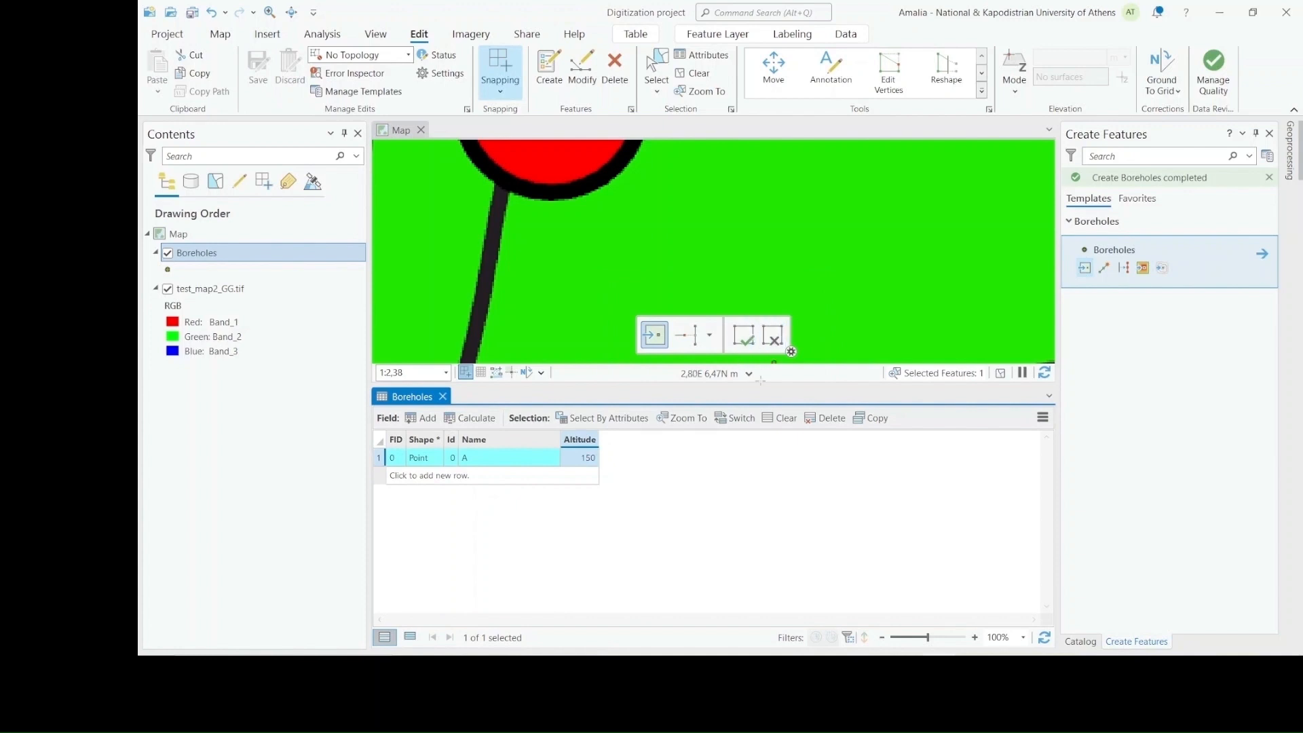
click(443, 396)
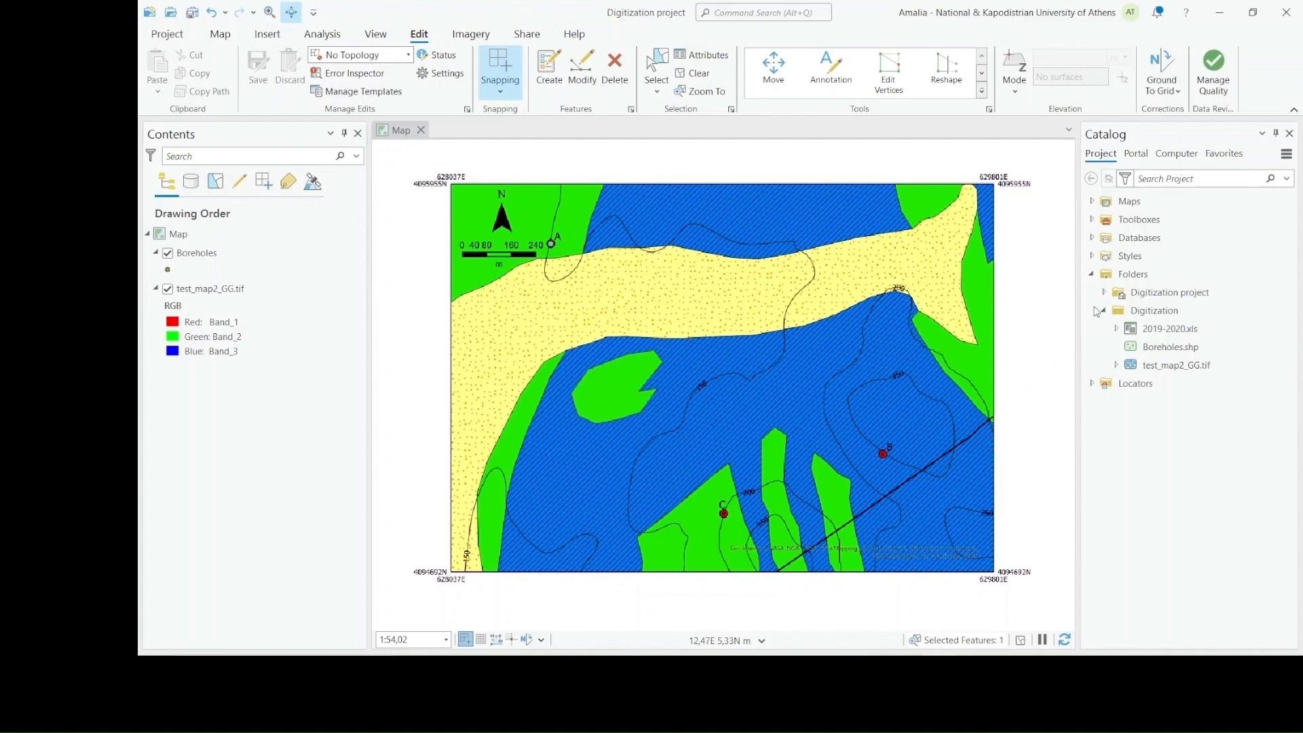
Start a new shapefile in the Digitization folder, named "Contours", with Polyline as its geometry type
click(1176, 318)
right_click(1174, 315)
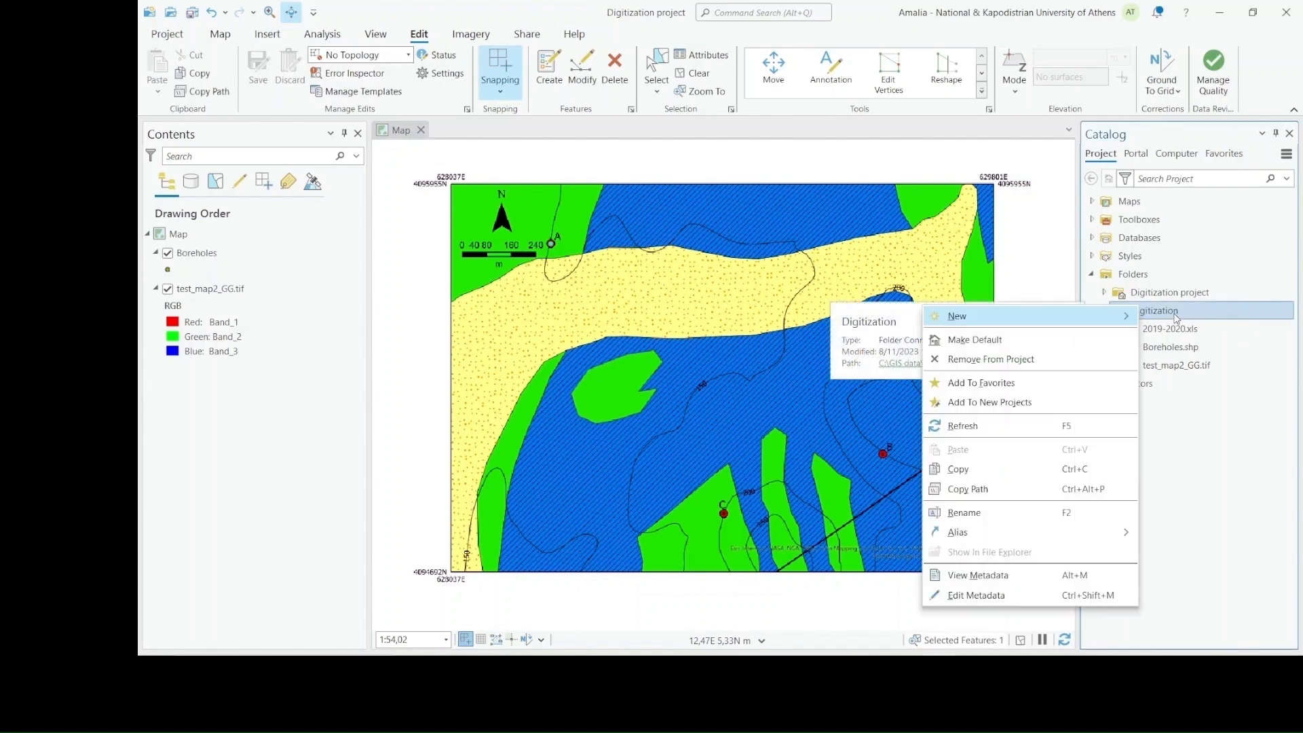
mouse_move(1102, 323)
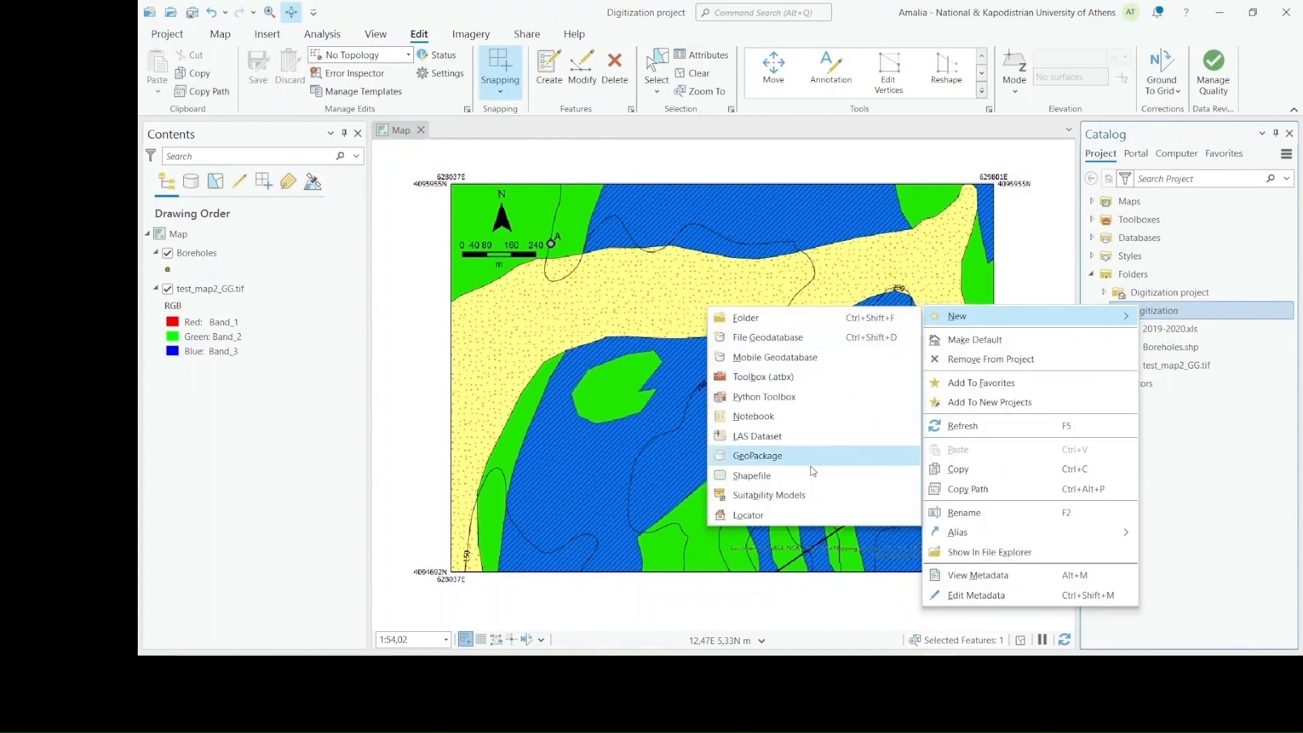
click(882, 453)
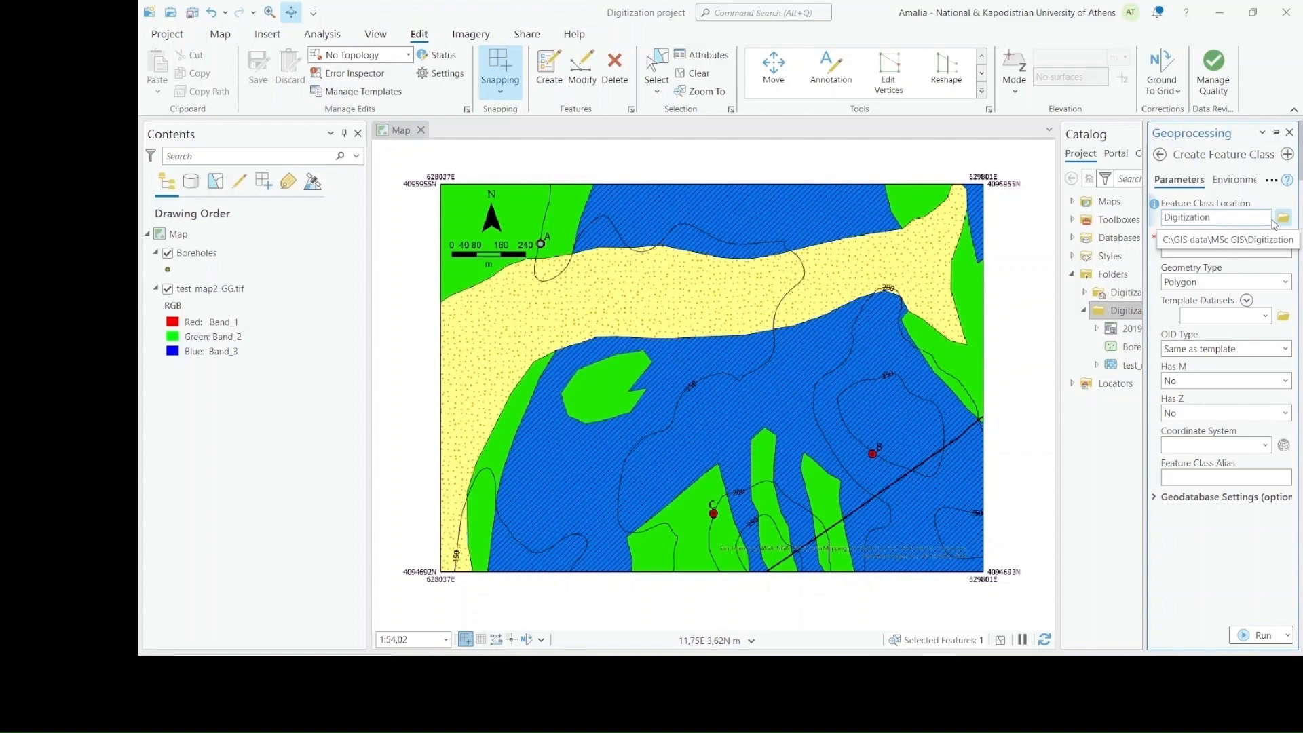
click(1252, 250)
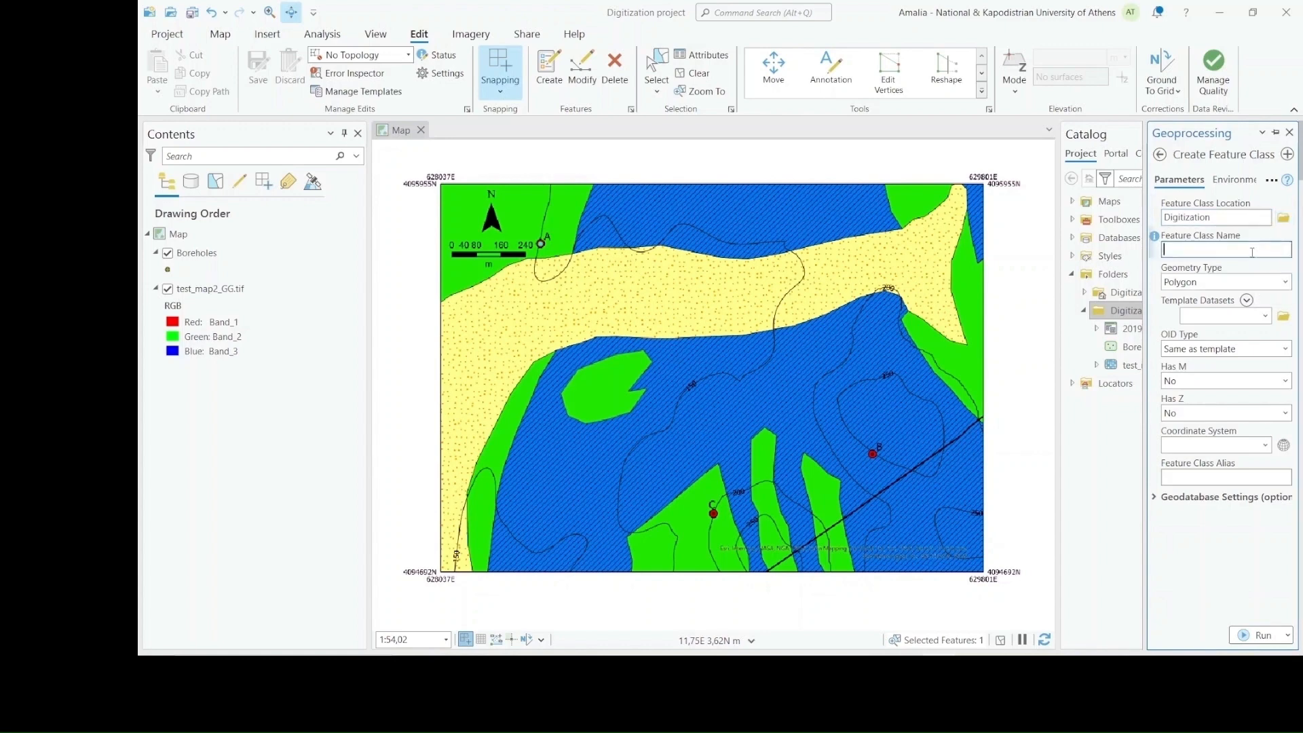
text(Contours)
click(1254, 281)
click(1223, 348)
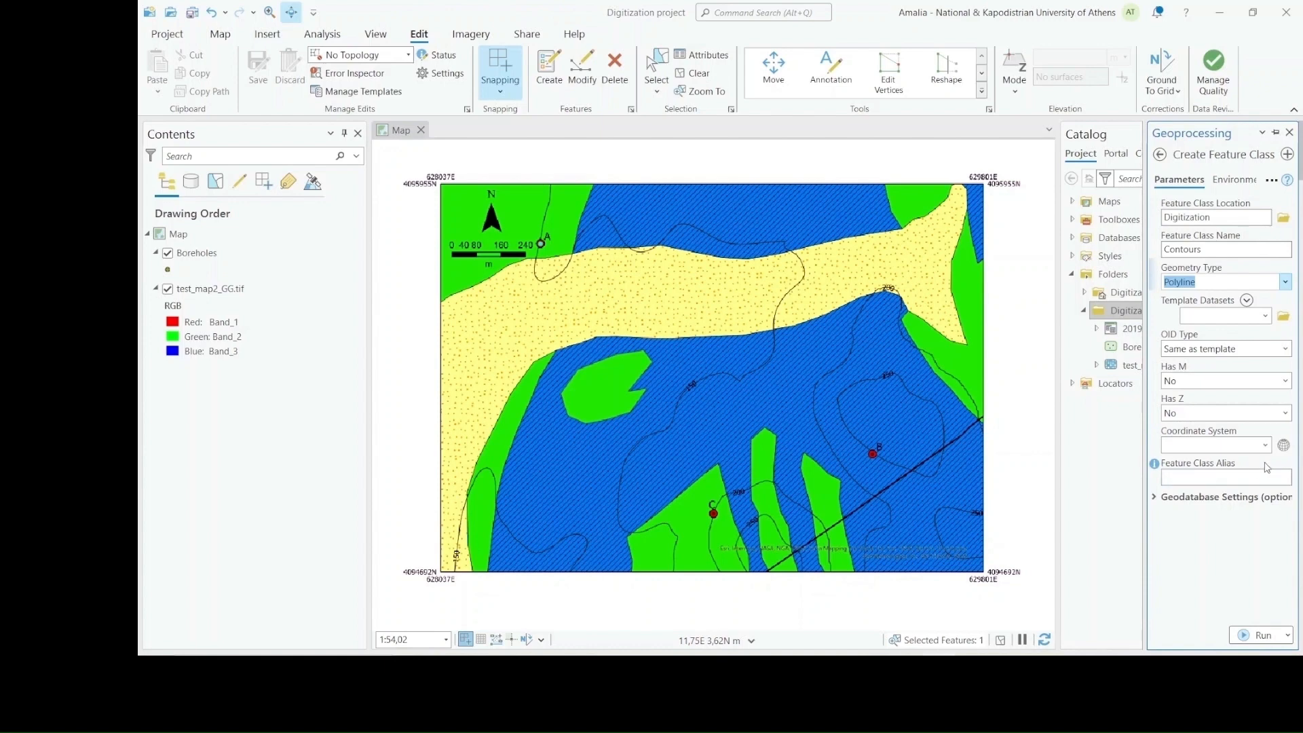
Set the Contours shapefile's coordinate system to Greek Grid from the projected European national grids
click(1283, 446)
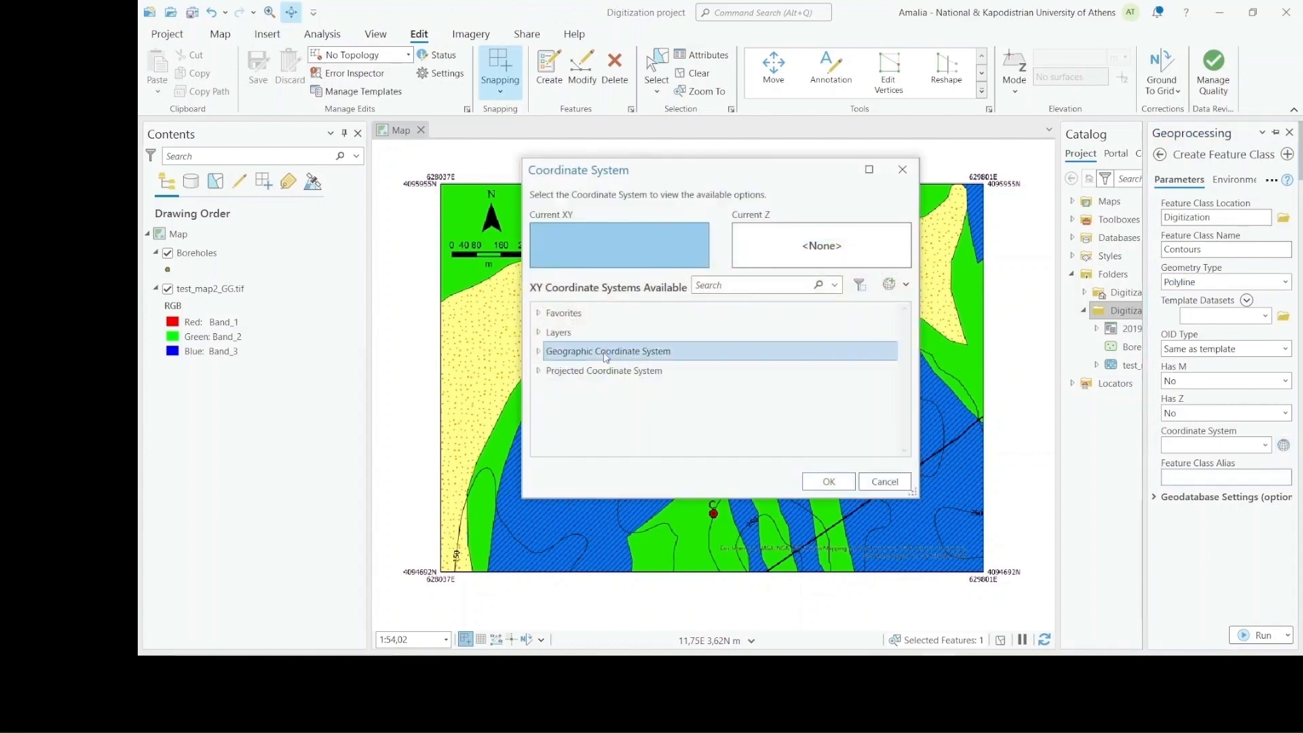
click(539, 371)
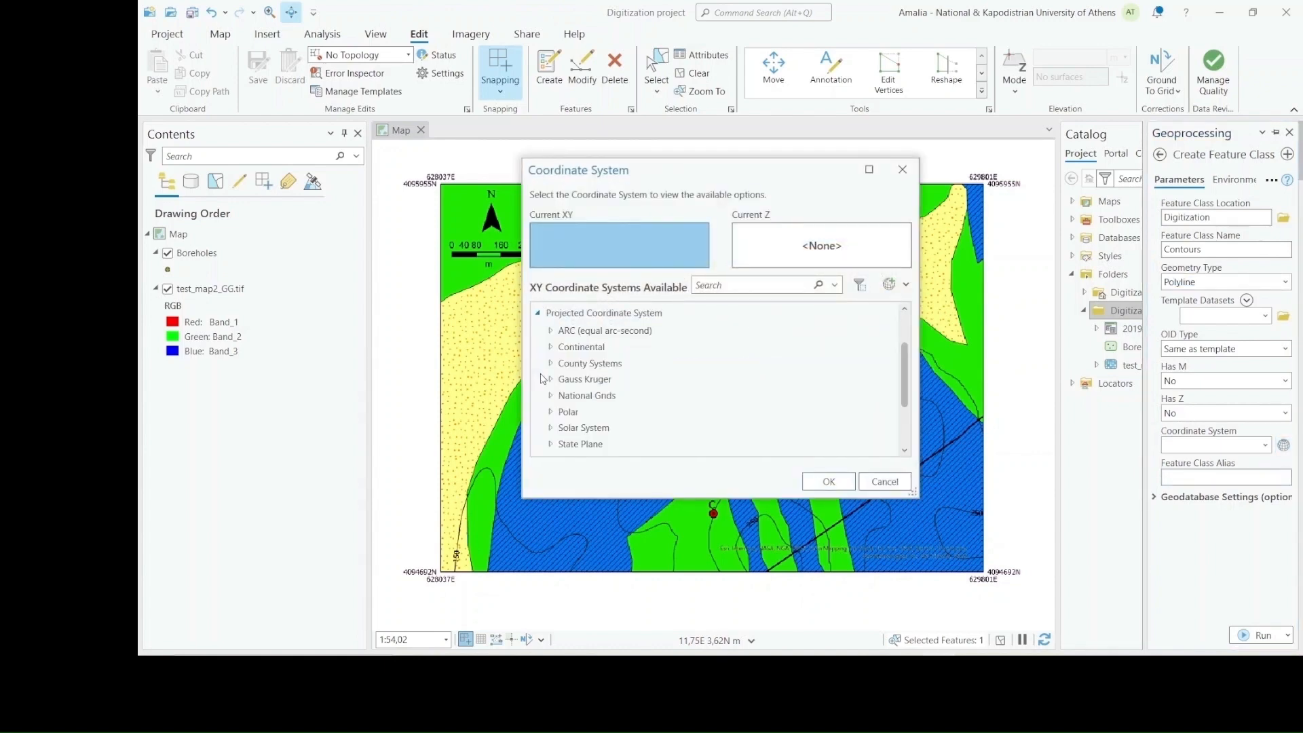
click(550, 399)
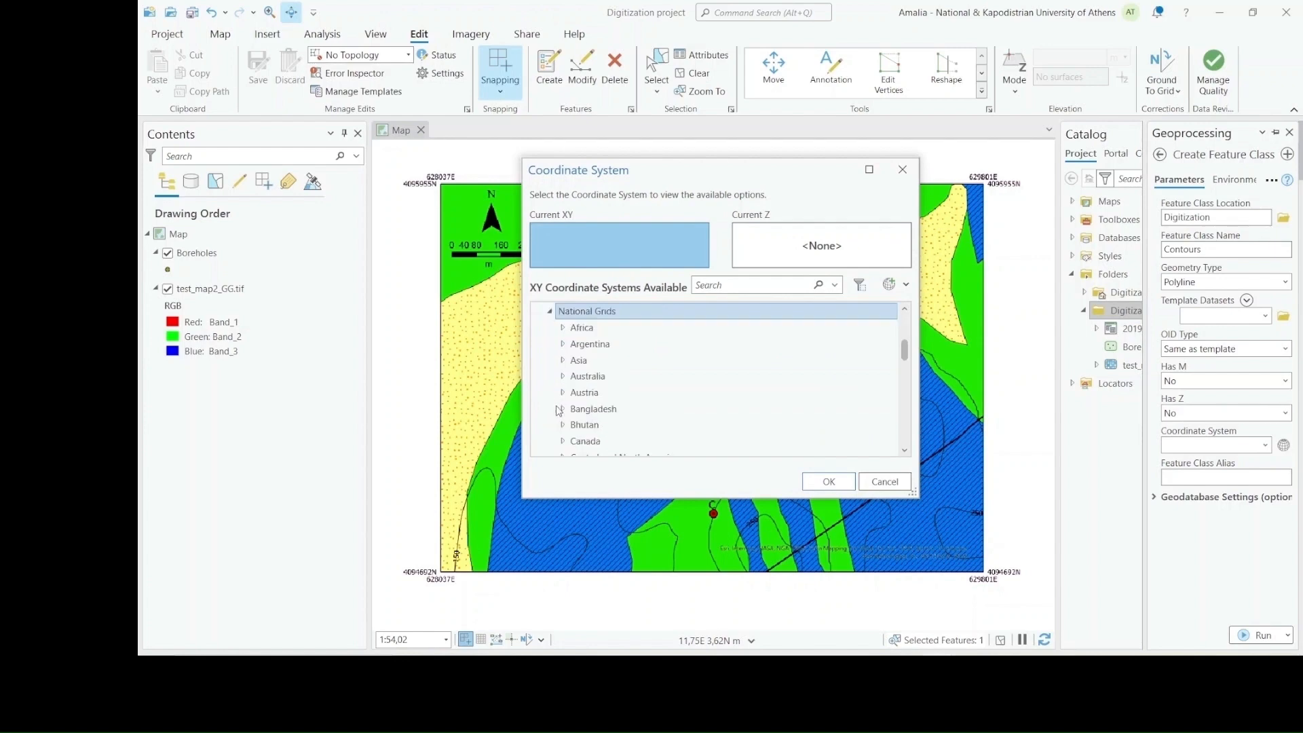
scroll(563, 421, down, 2)
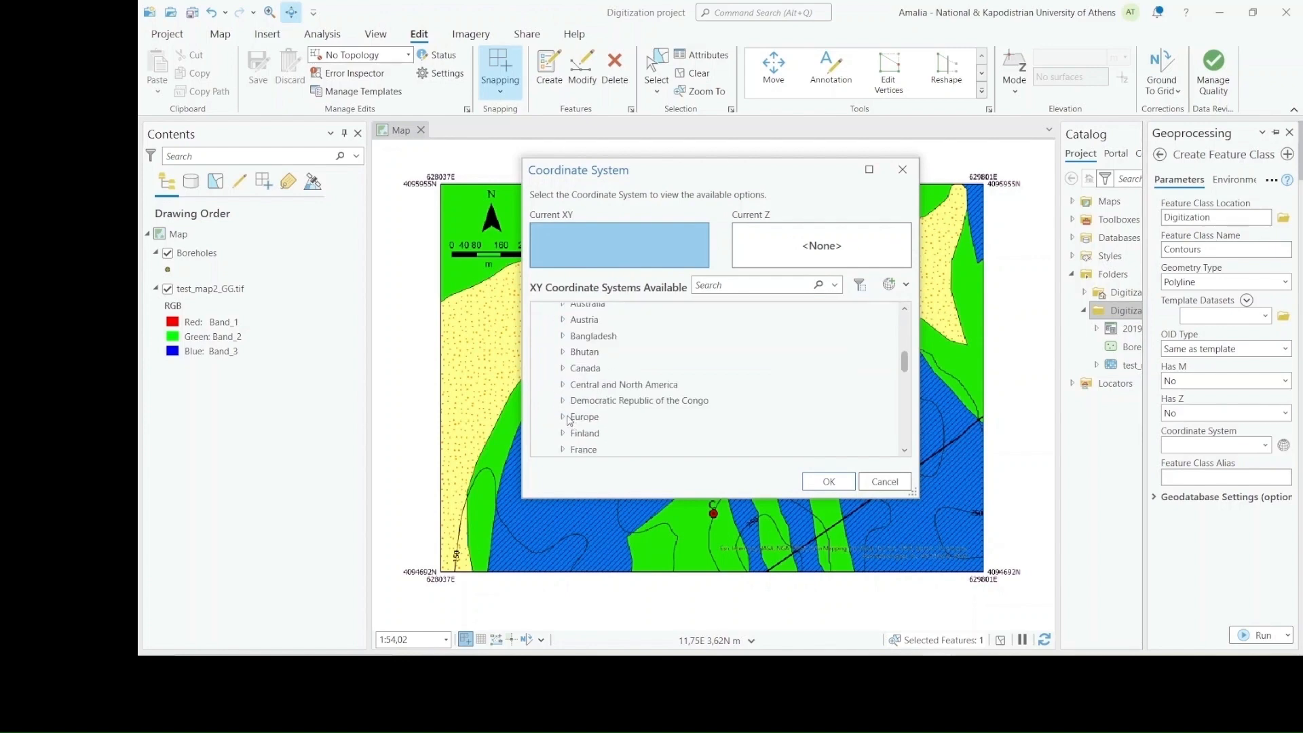
click(563, 418)
scroll(597, 415, down, 3)
scroll(620, 413, down, 8)
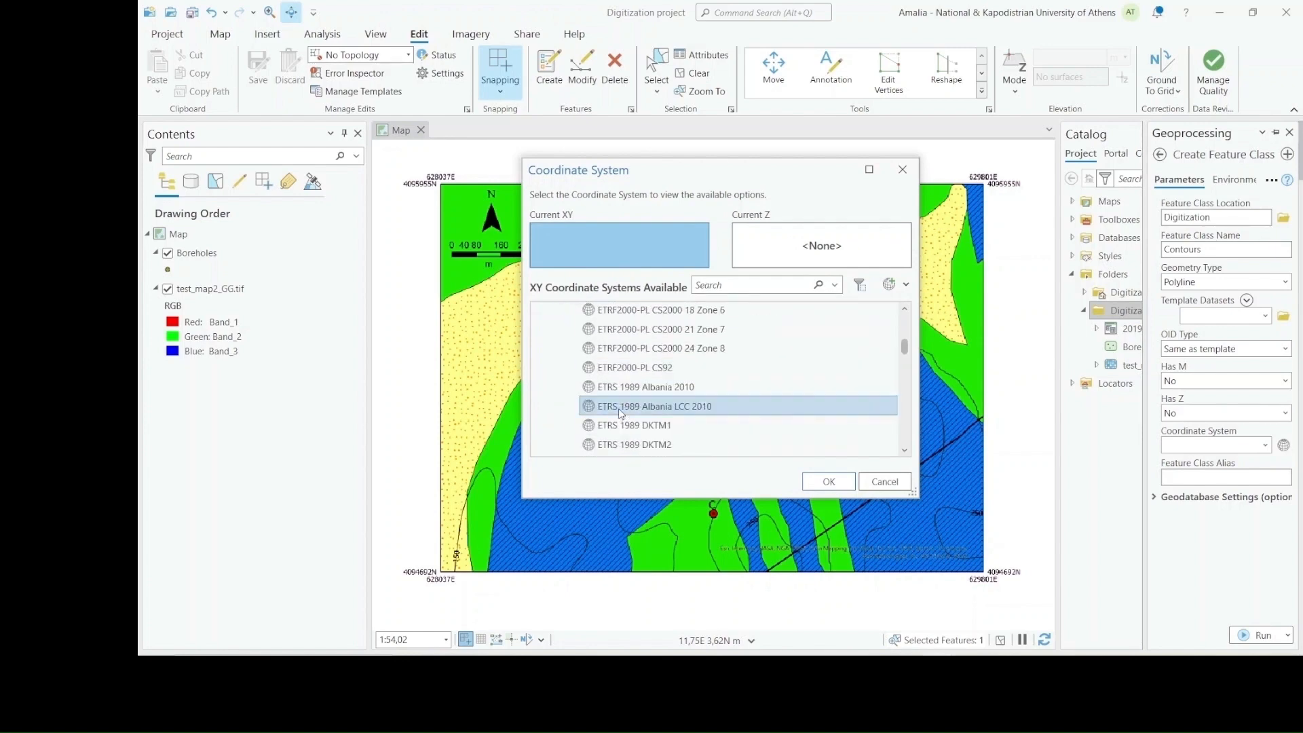
scroll(621, 407, down, 5)
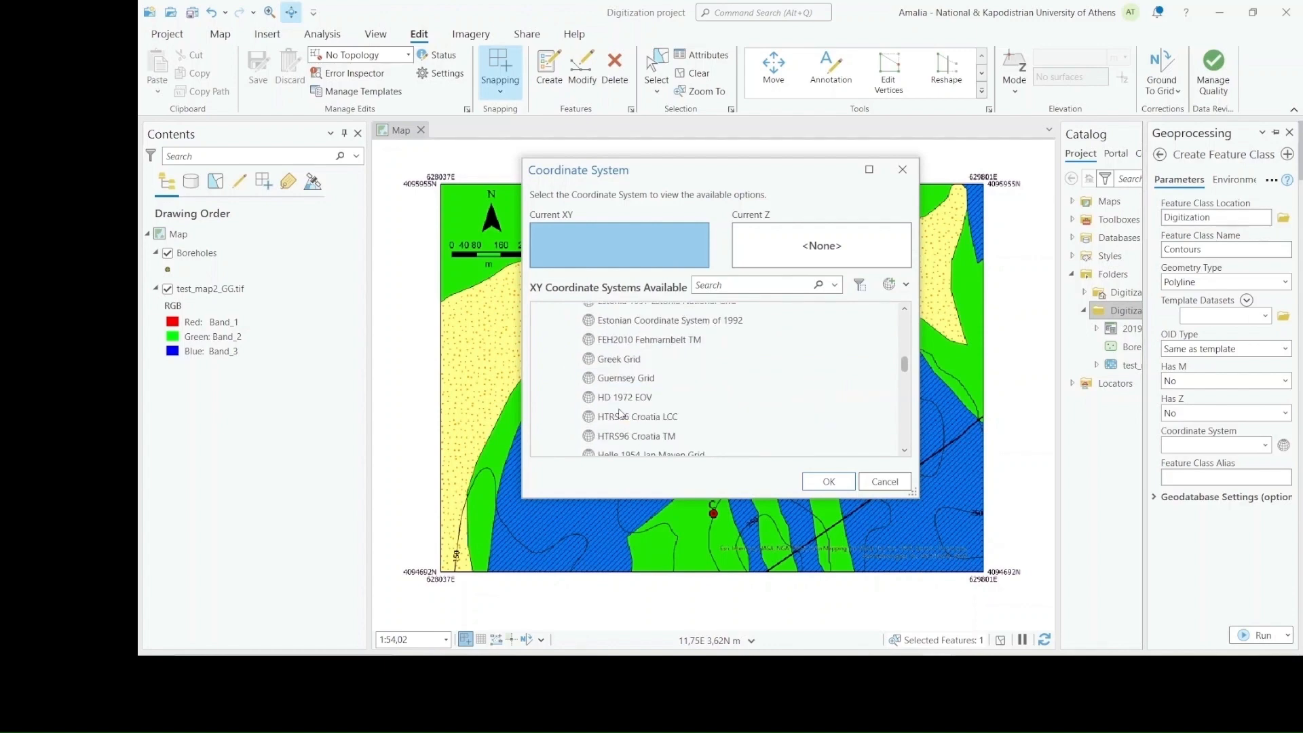
click(629, 360)
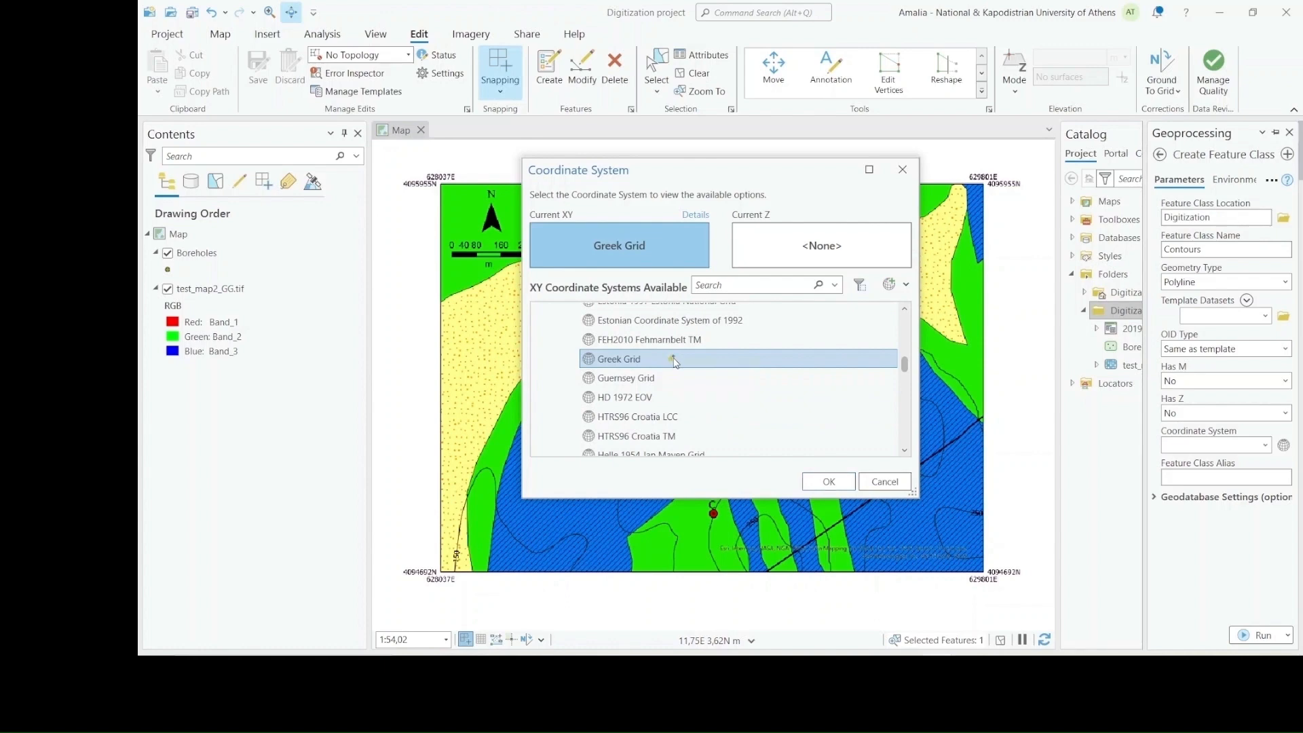
click(829, 482)
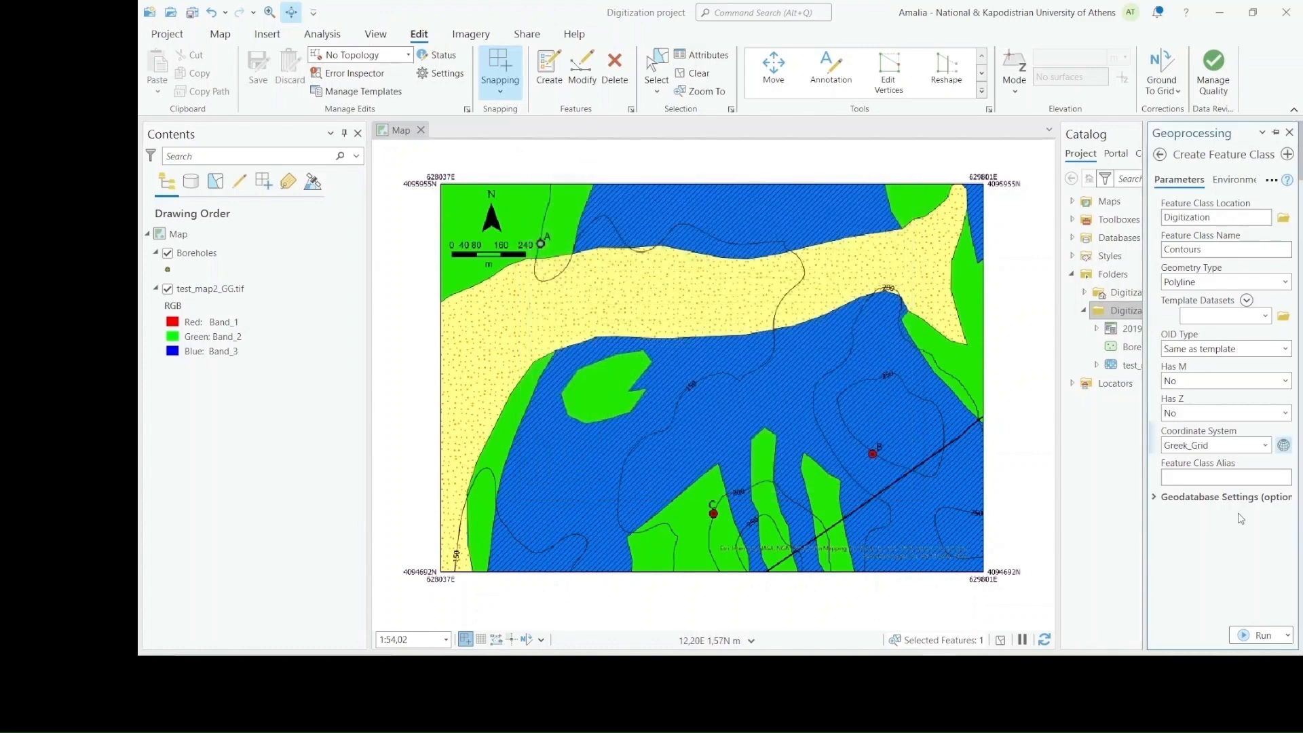
Run Create Feature Class to generate the Contours shapefile and close the Geoprocessing pane
click(1263, 636)
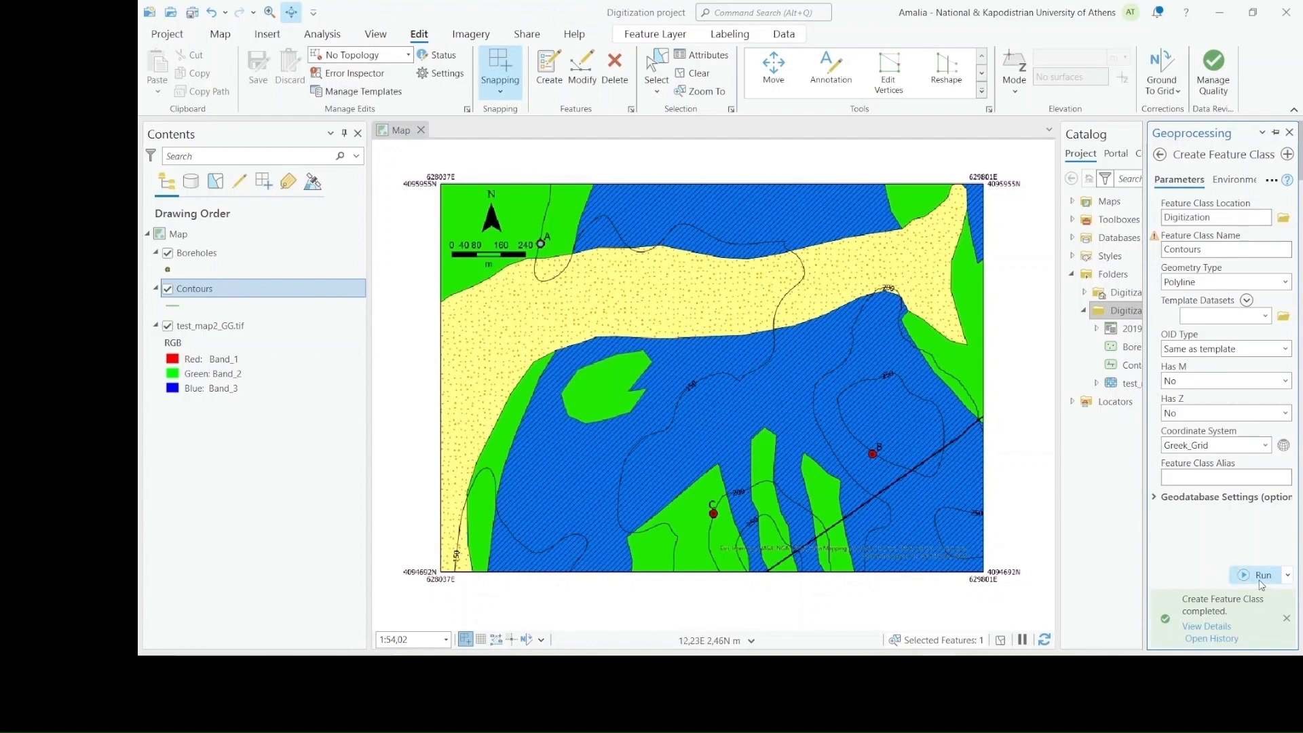
click(1255, 635)
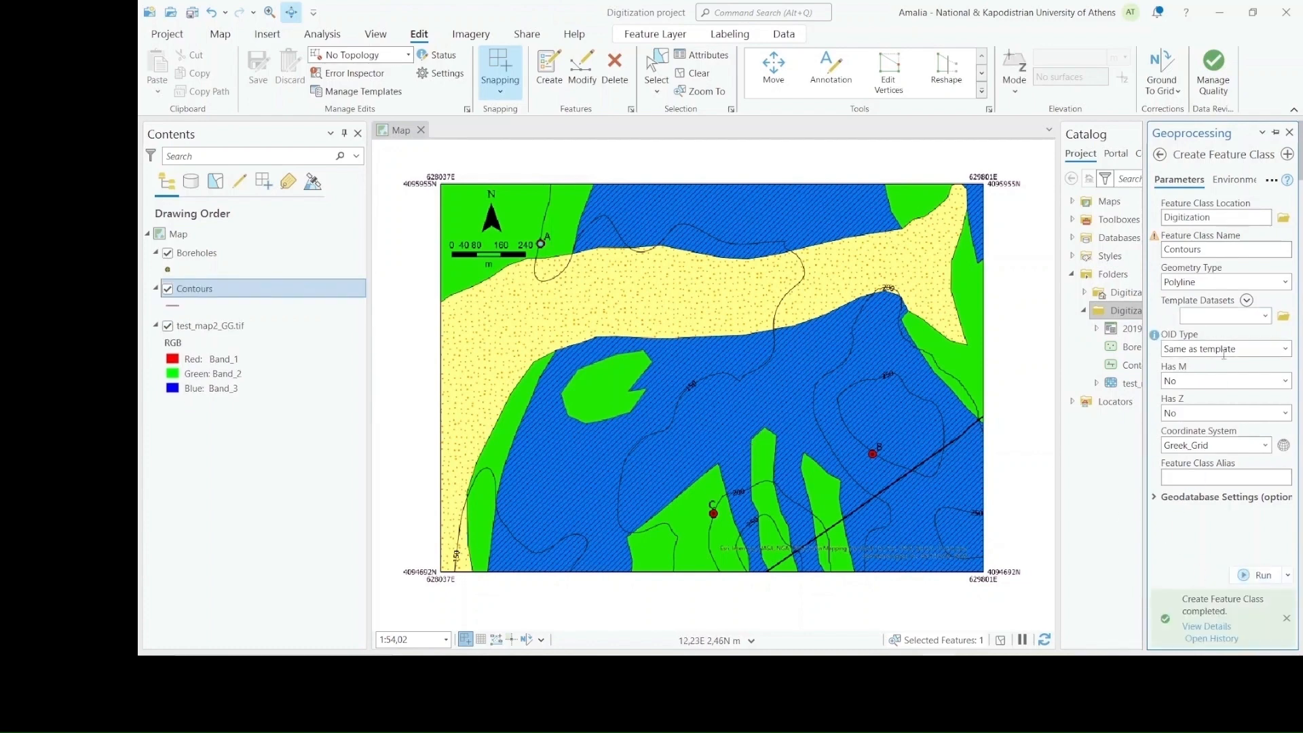
click(1290, 134)
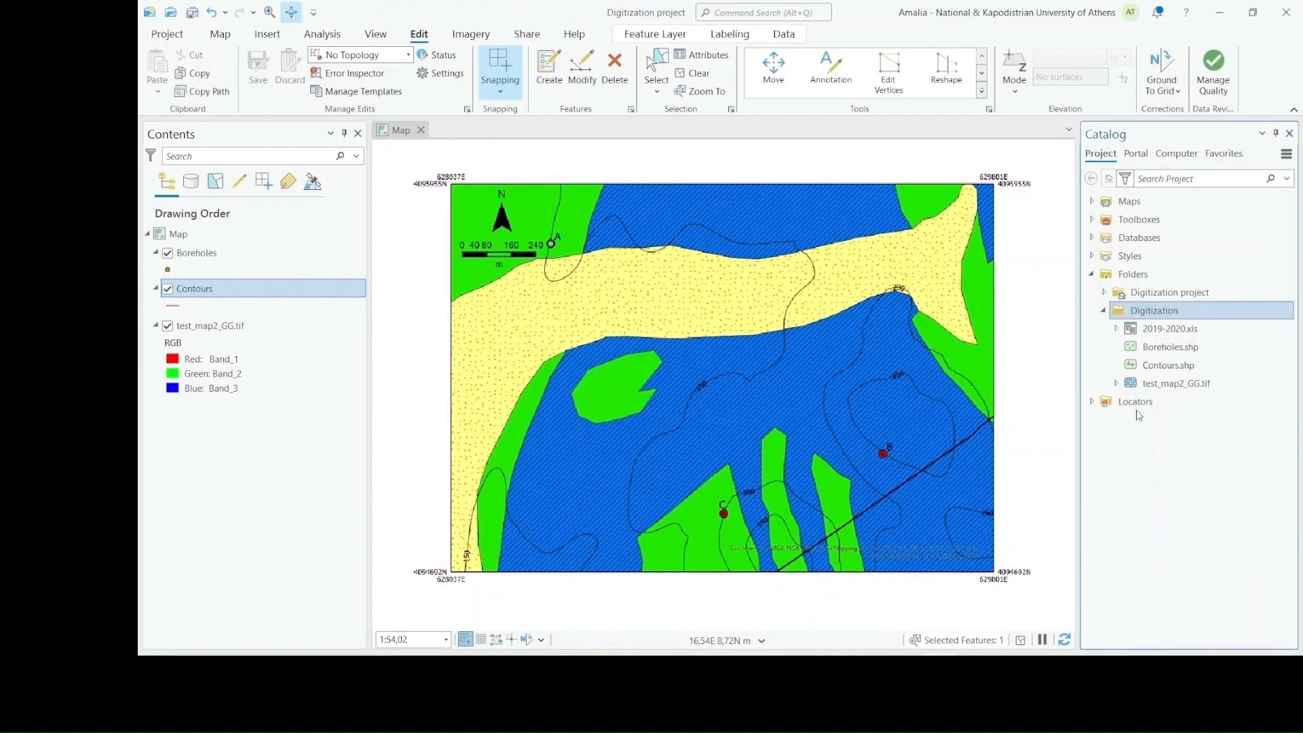
Add a field named "Altitude" to the Contours.shp field design, save the field edits and close the Fields view
click(1179, 370)
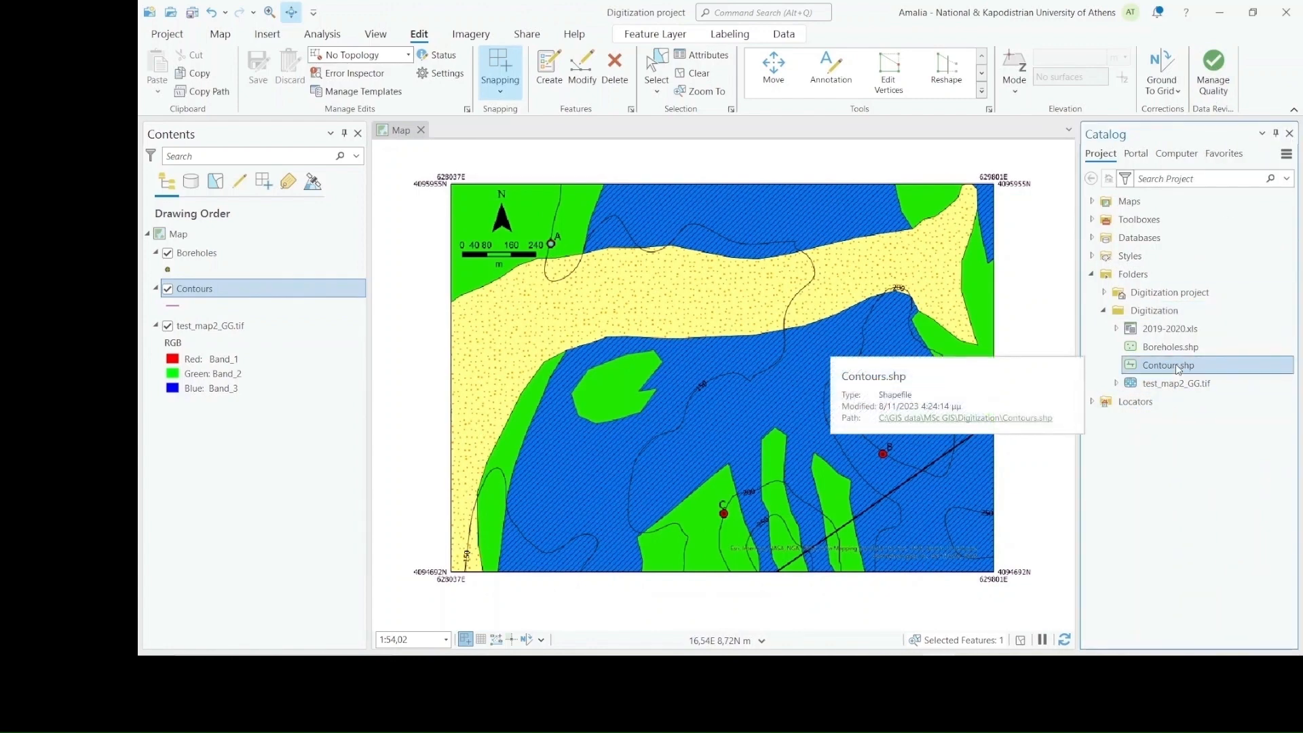
right_click(1179, 370)
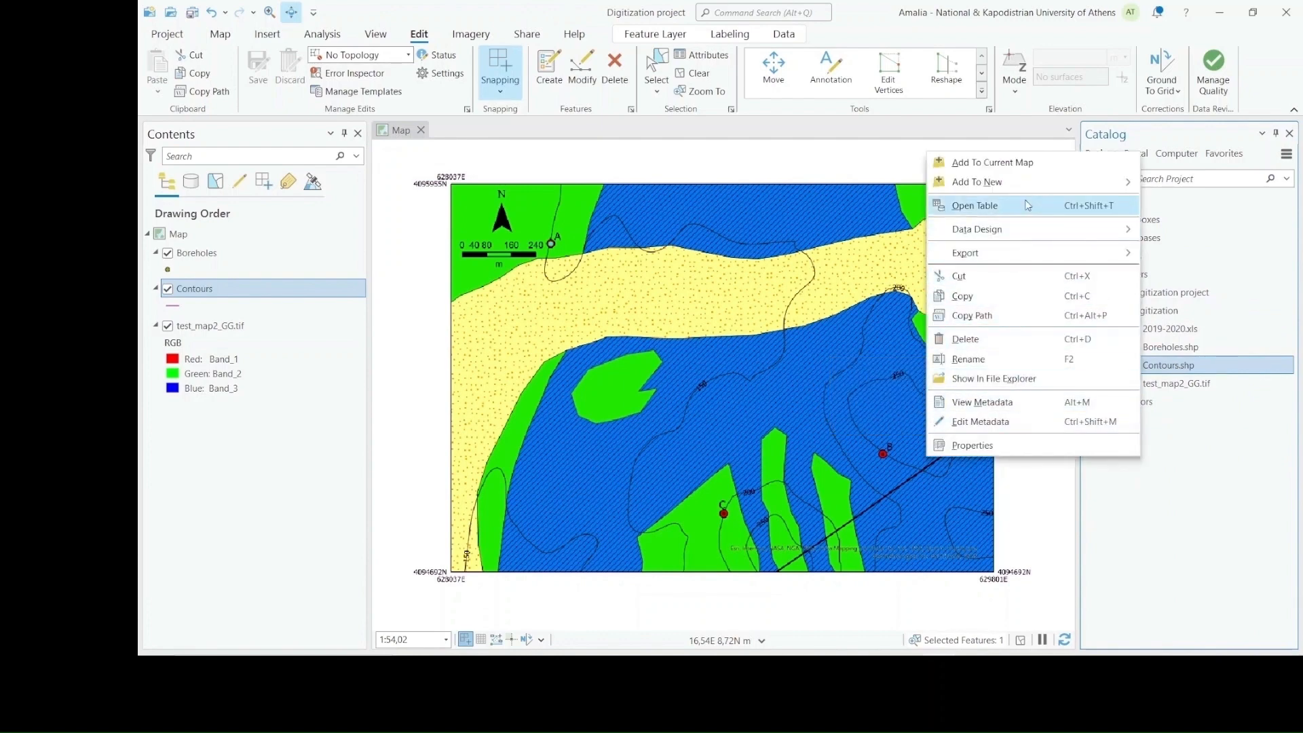
mouse_move(1021, 234)
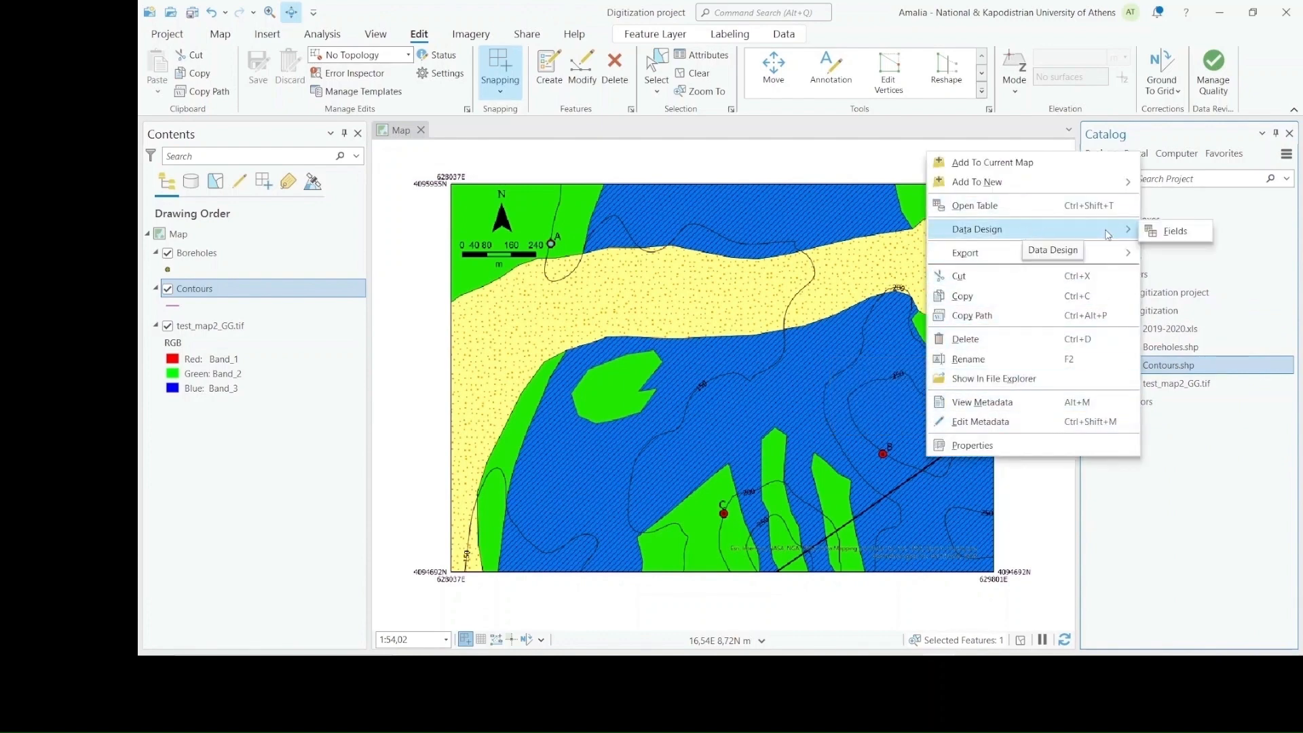
click(1180, 233)
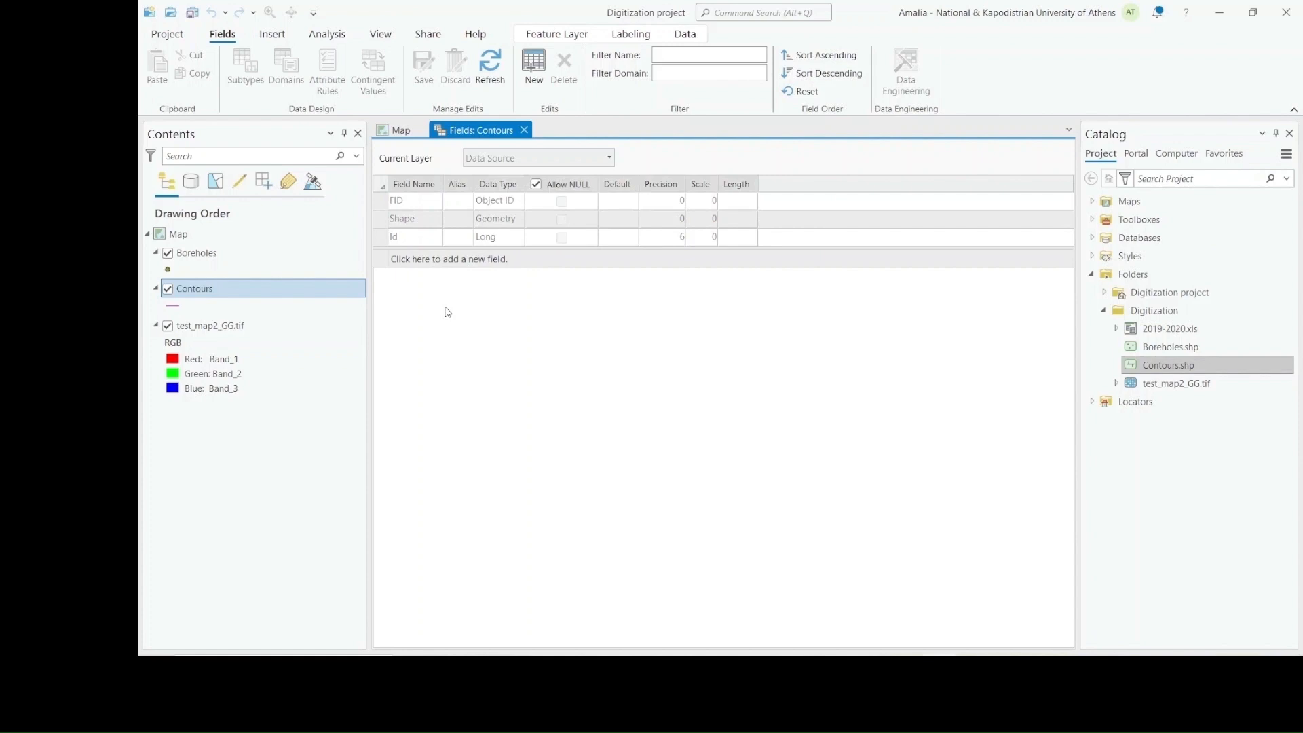
click(407, 258)
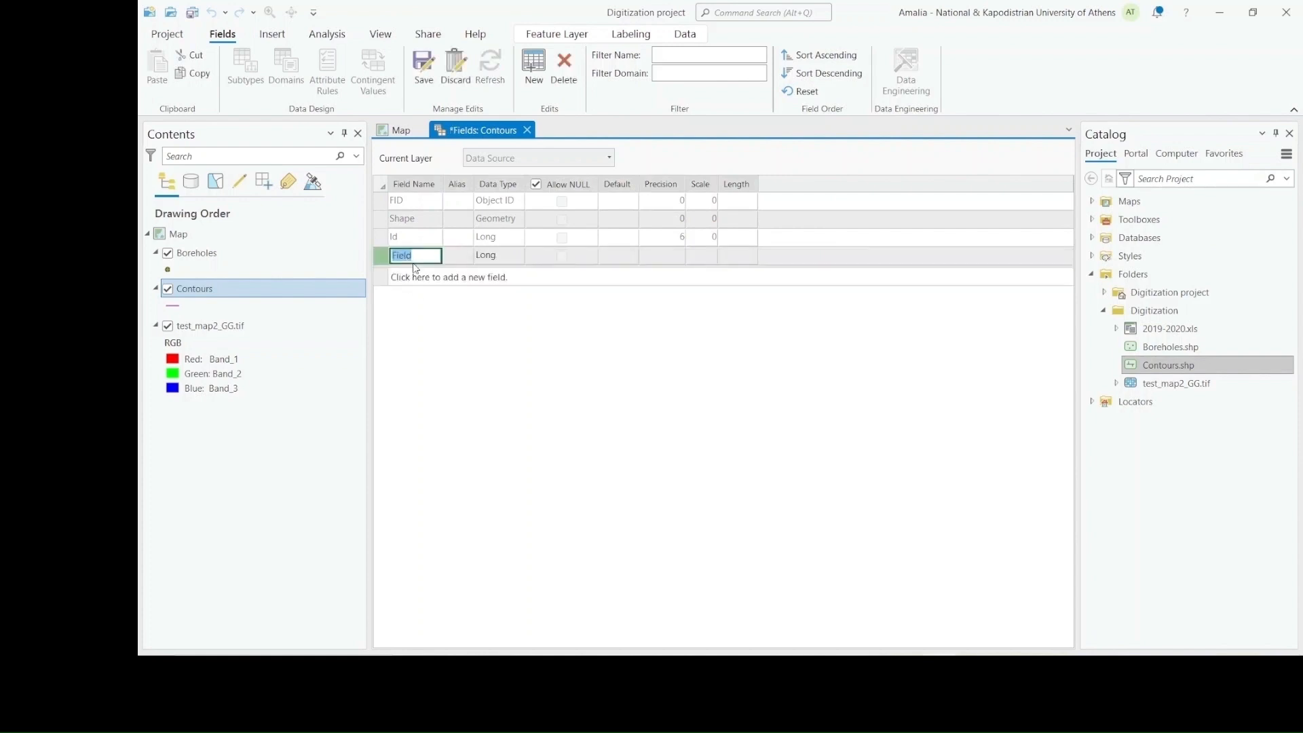
key(BackSpace)
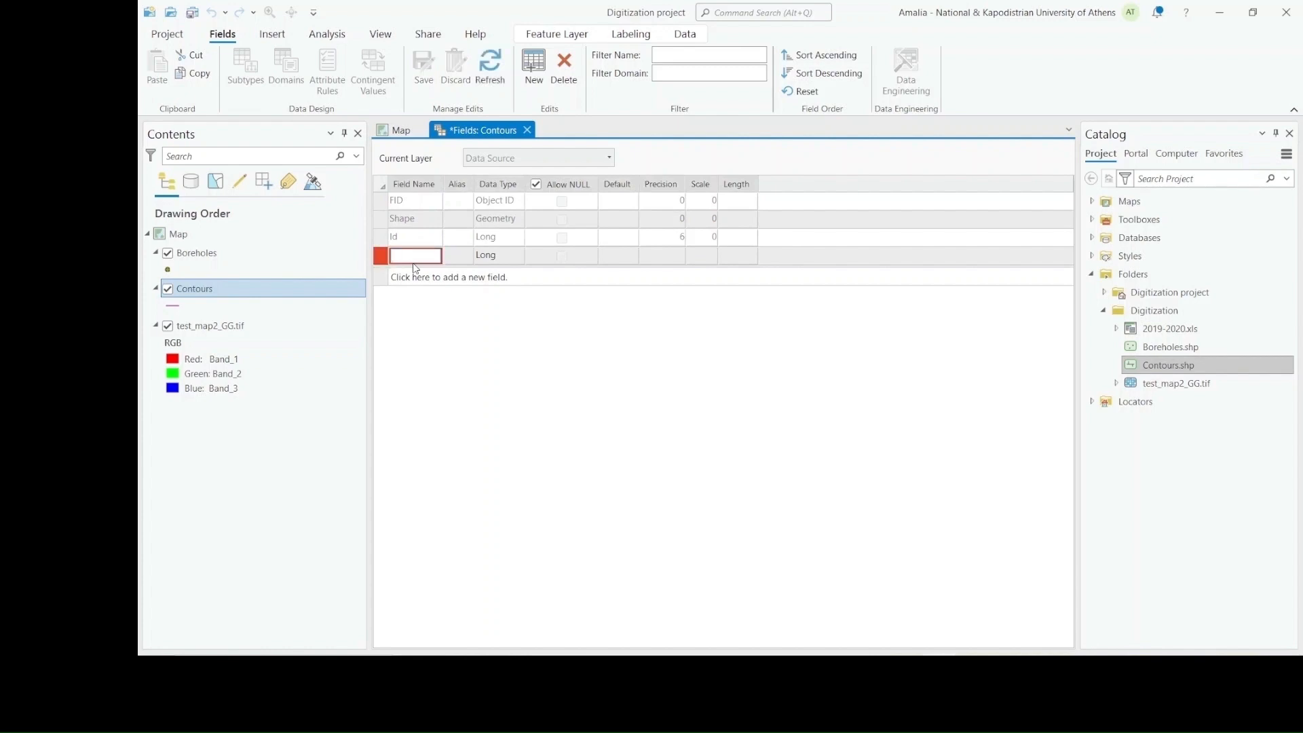
text(Altitude)
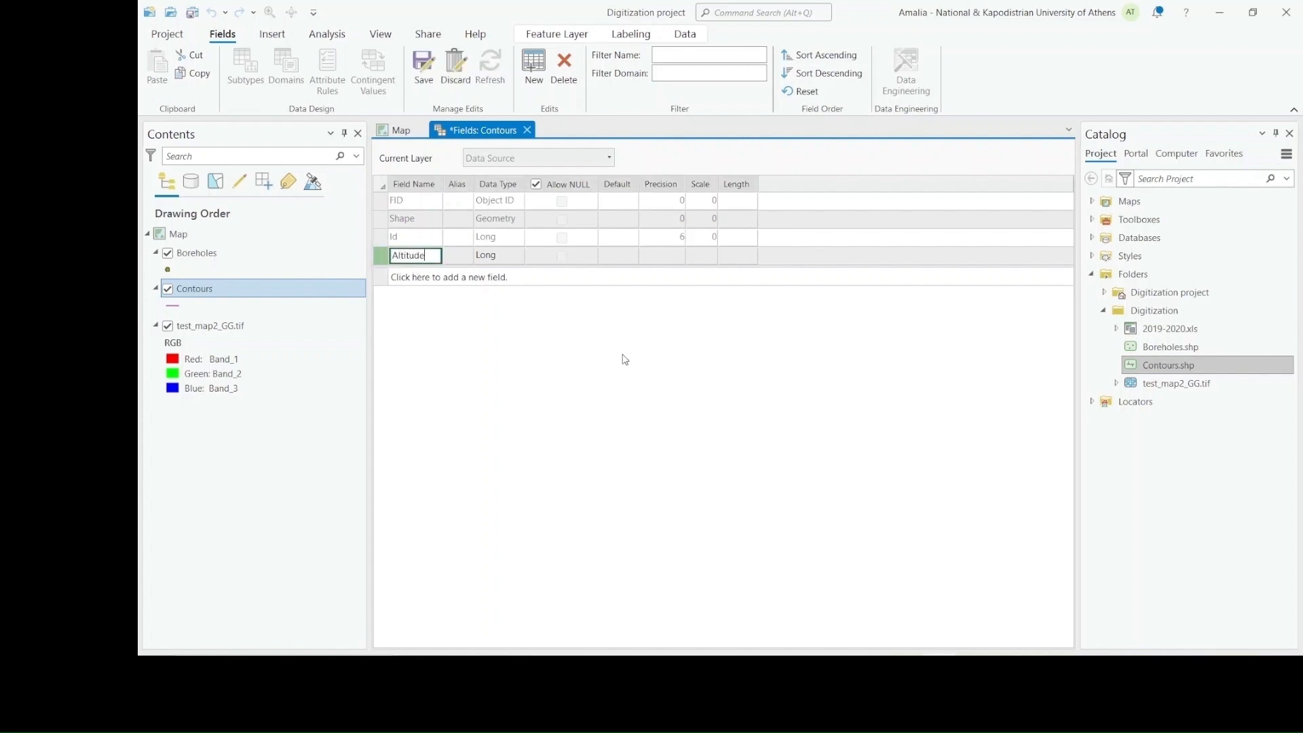
click(423, 68)
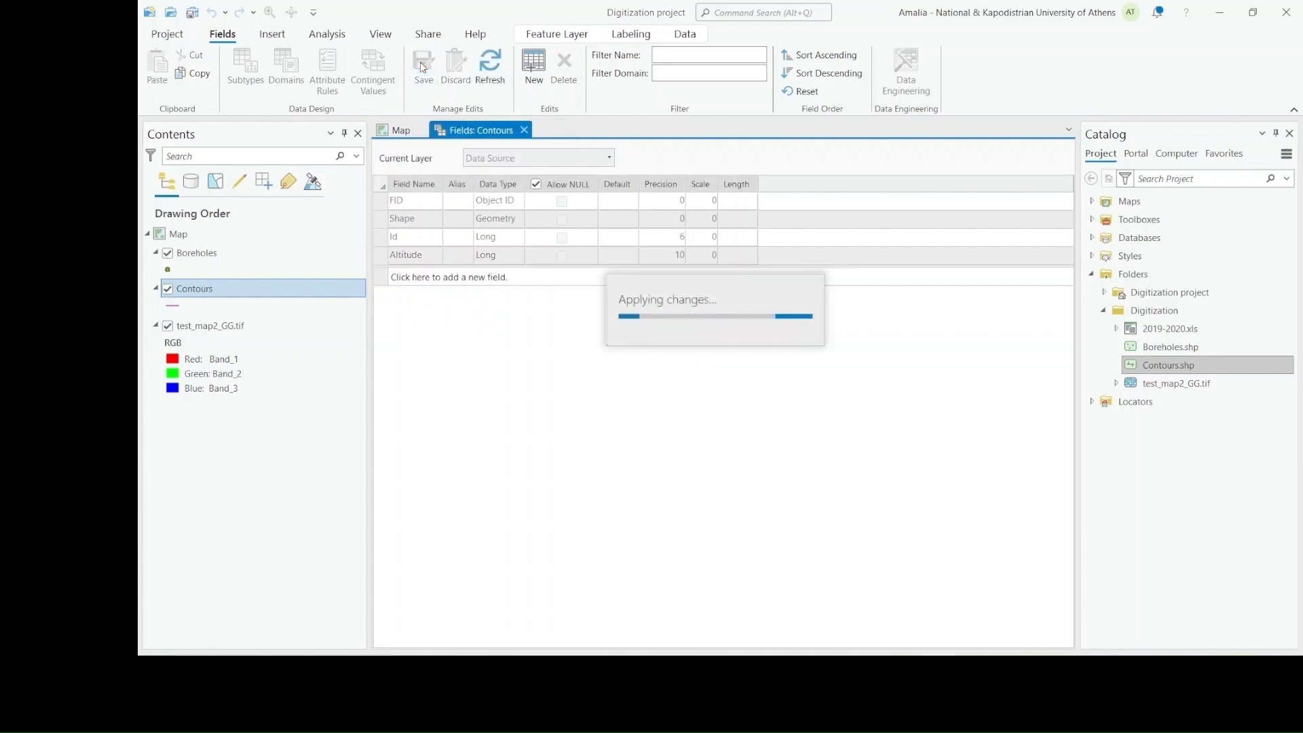
click(524, 130)
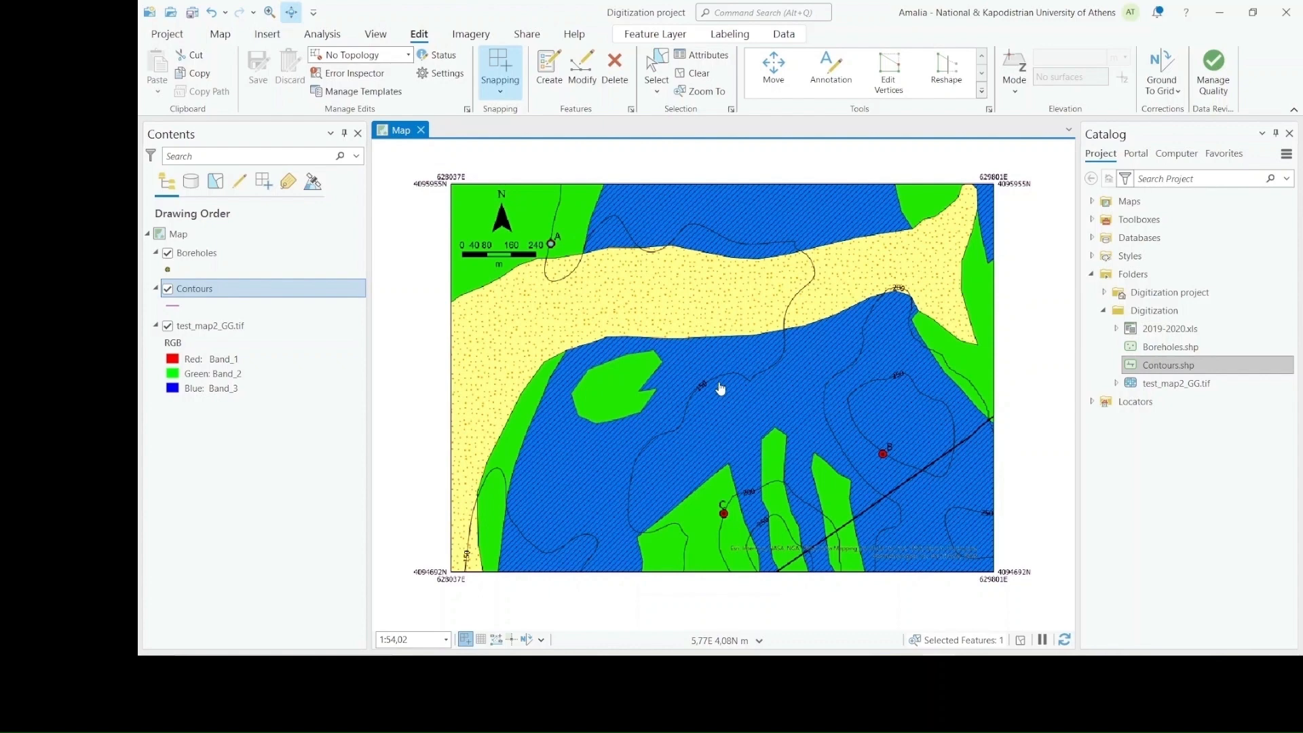
Digitize a Contours line along the upper part of the 250 contour north of borehole B, from its western bend past the label
click(551, 76)
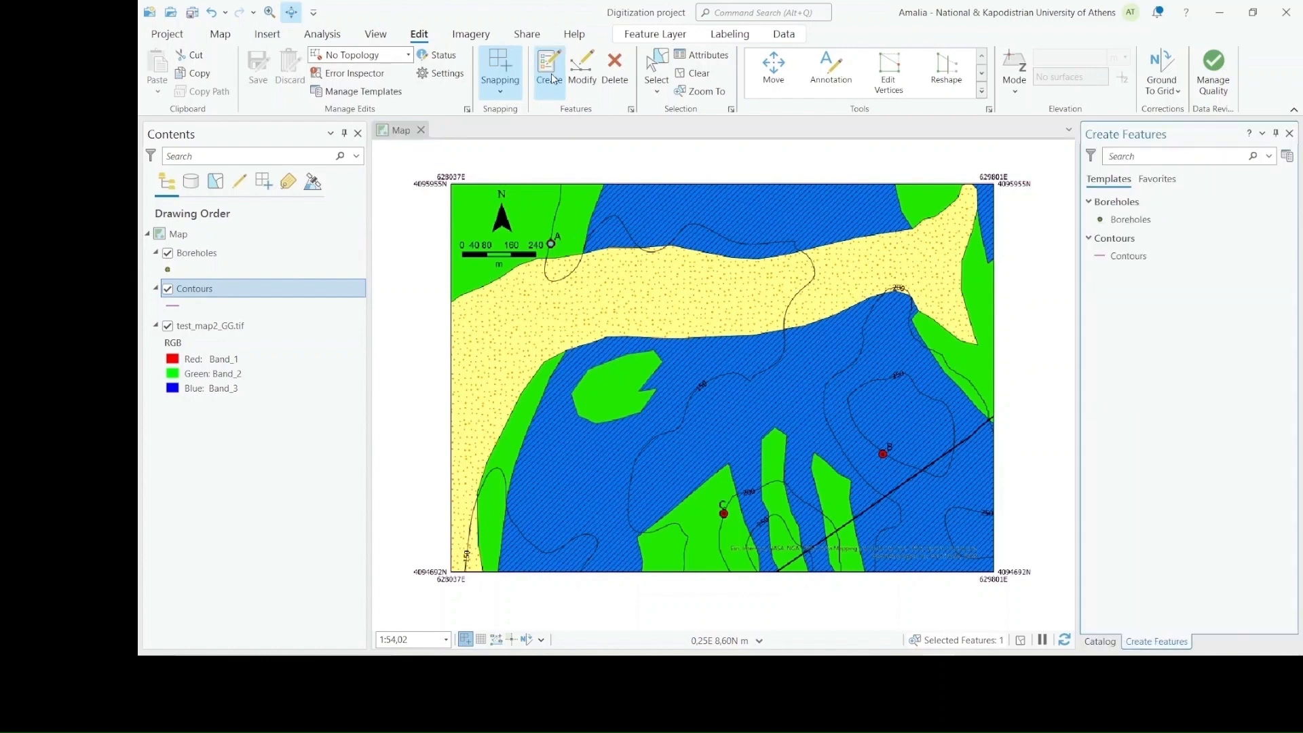
click(1154, 262)
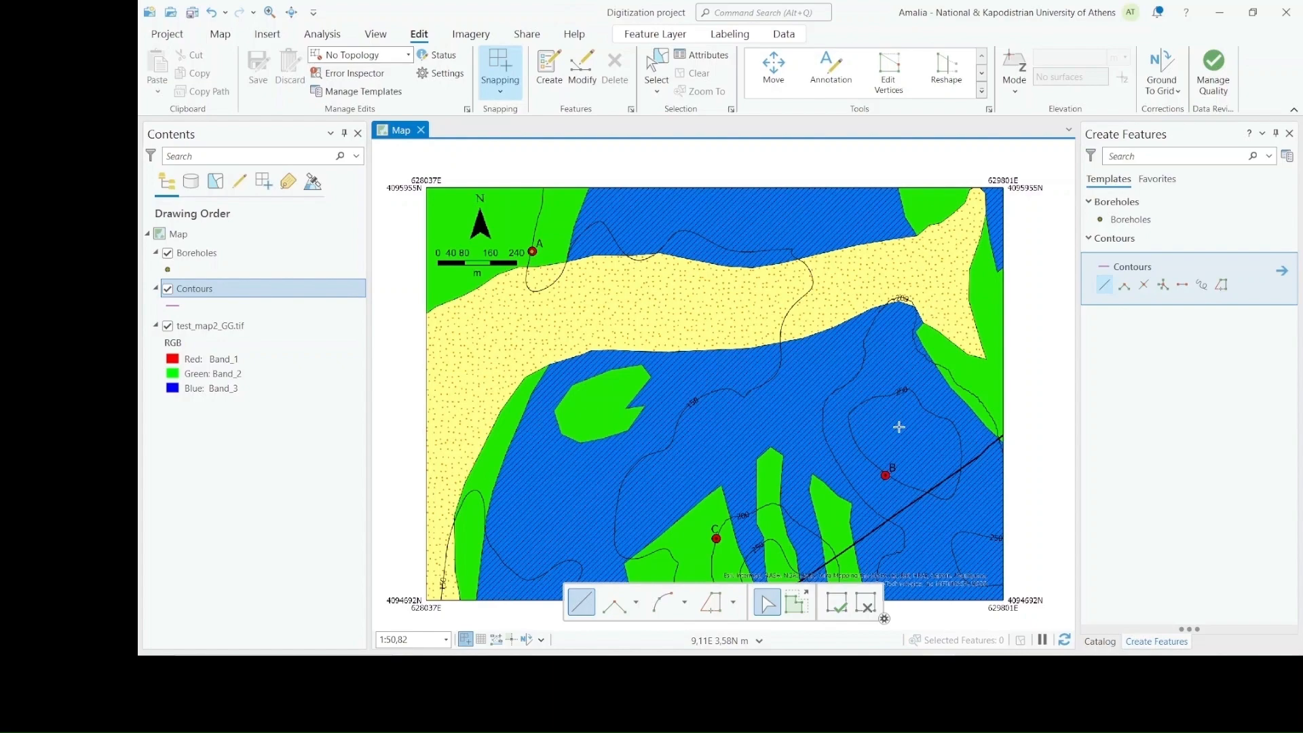
scroll(899, 427, up, 4)
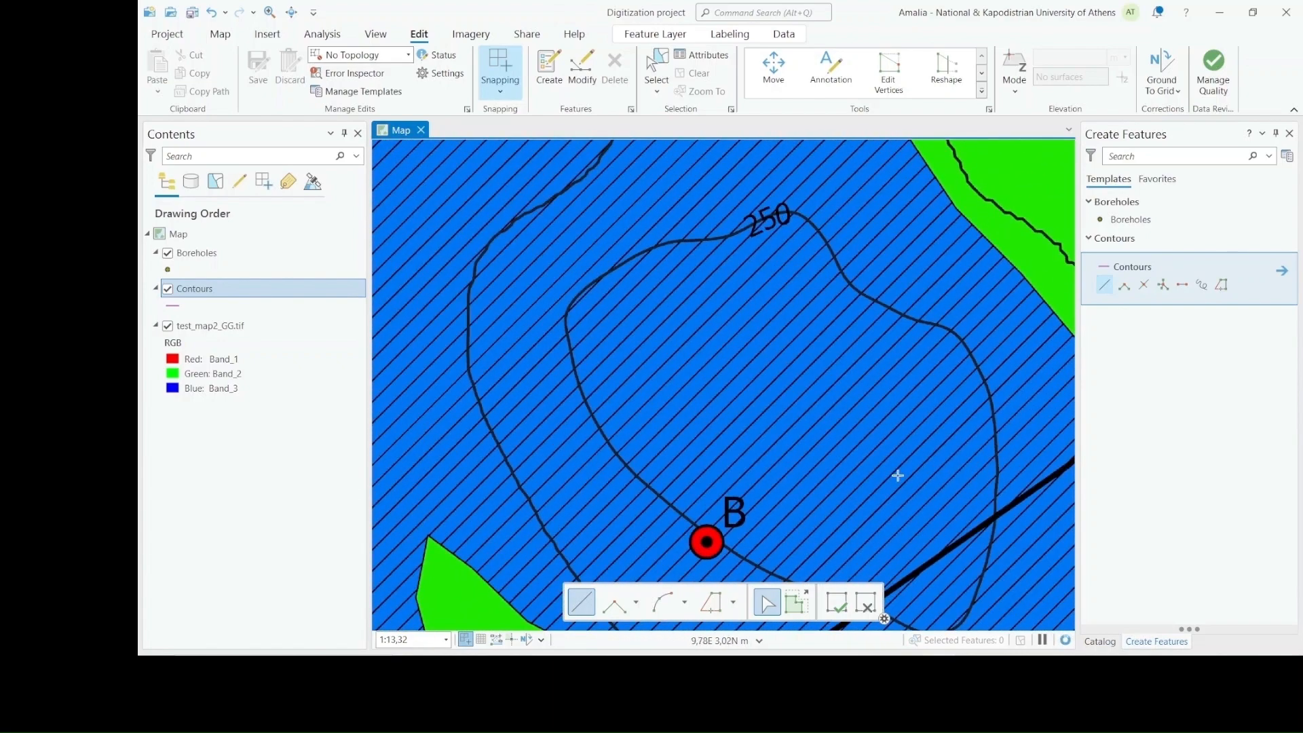
scroll(567, 302, up, 1)
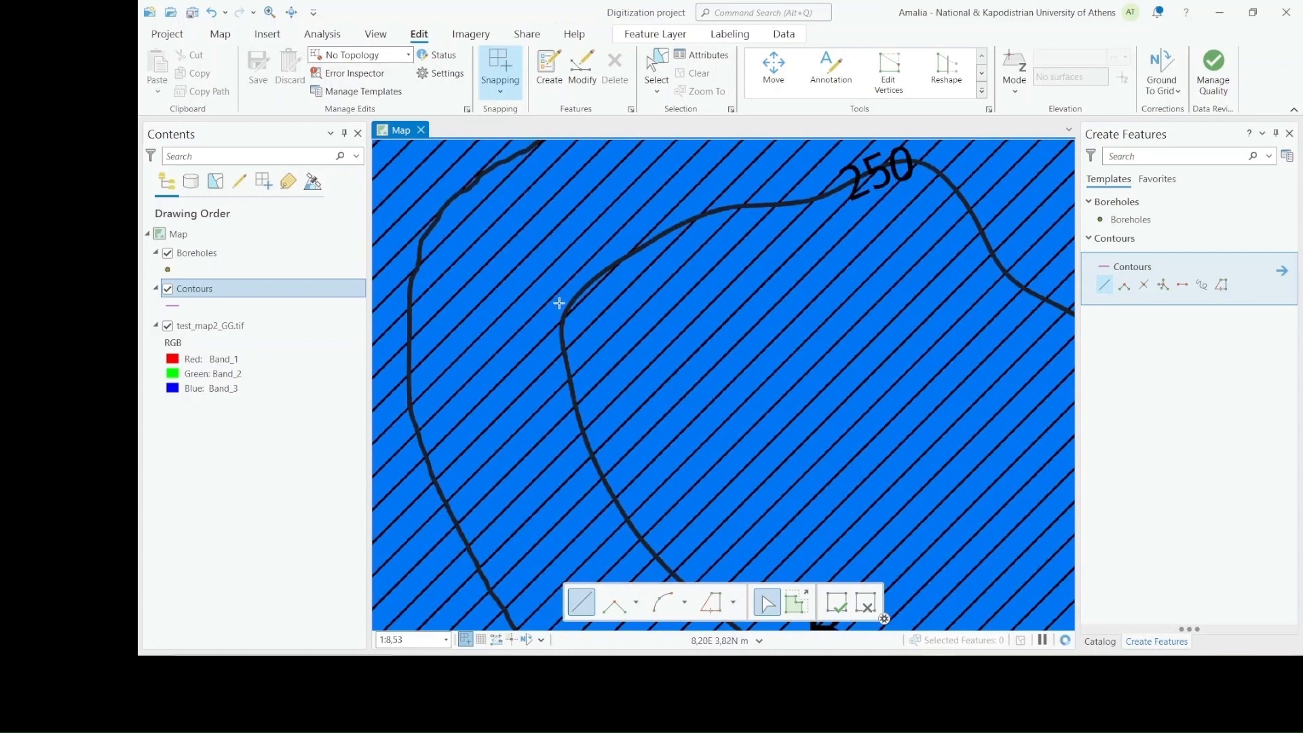
click(566, 311)
click(591, 280)
click(623, 257)
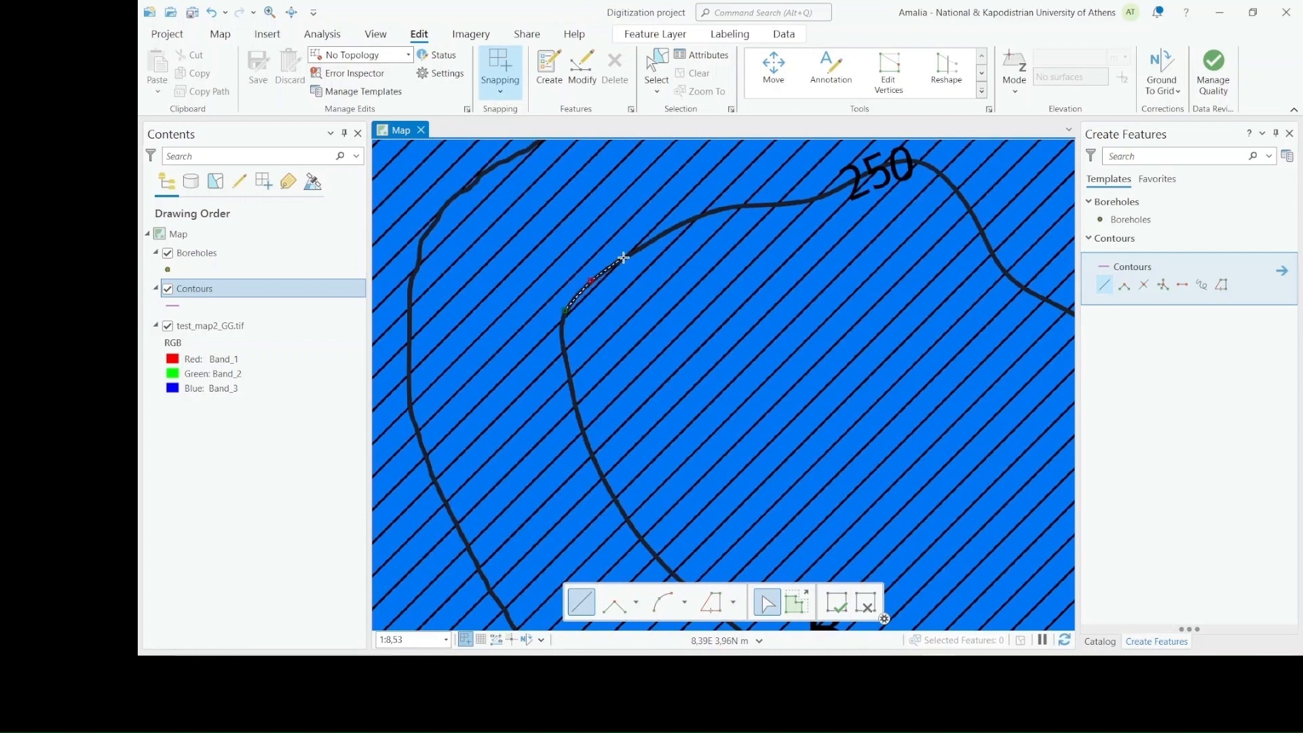
click(668, 231)
click(715, 212)
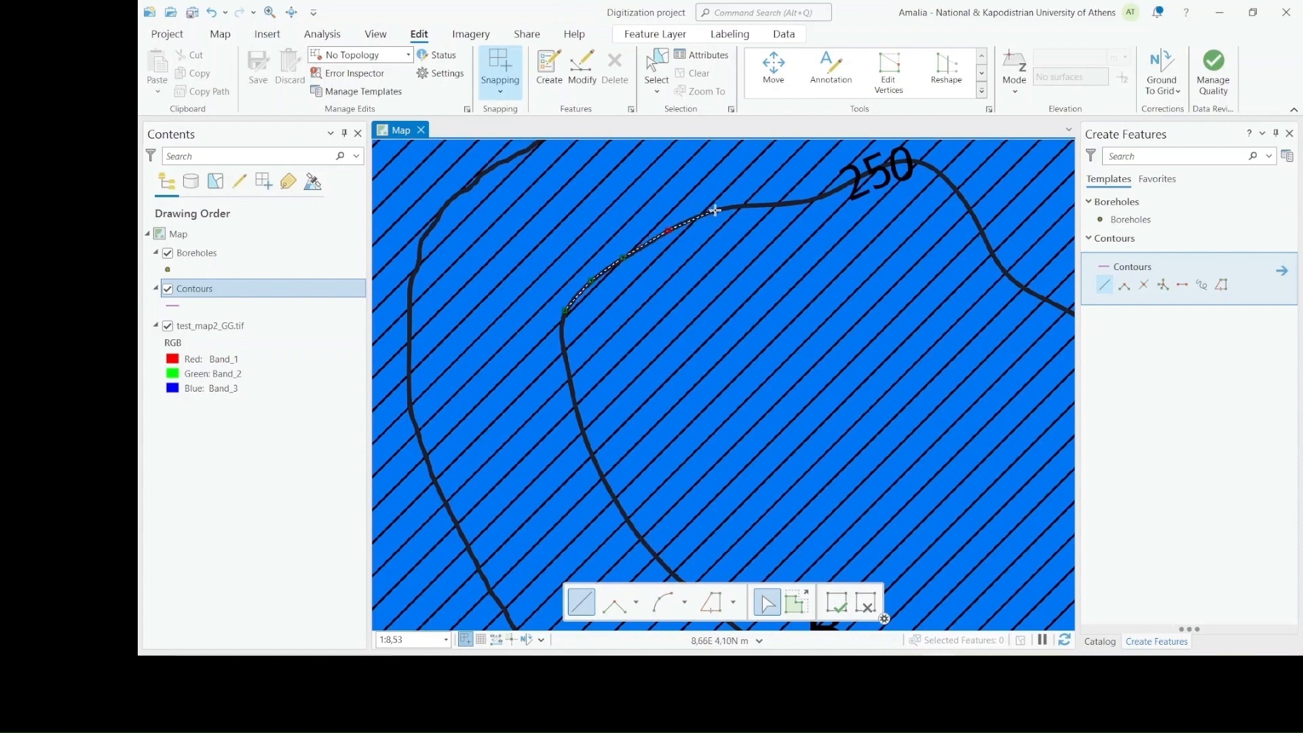
click(749, 205)
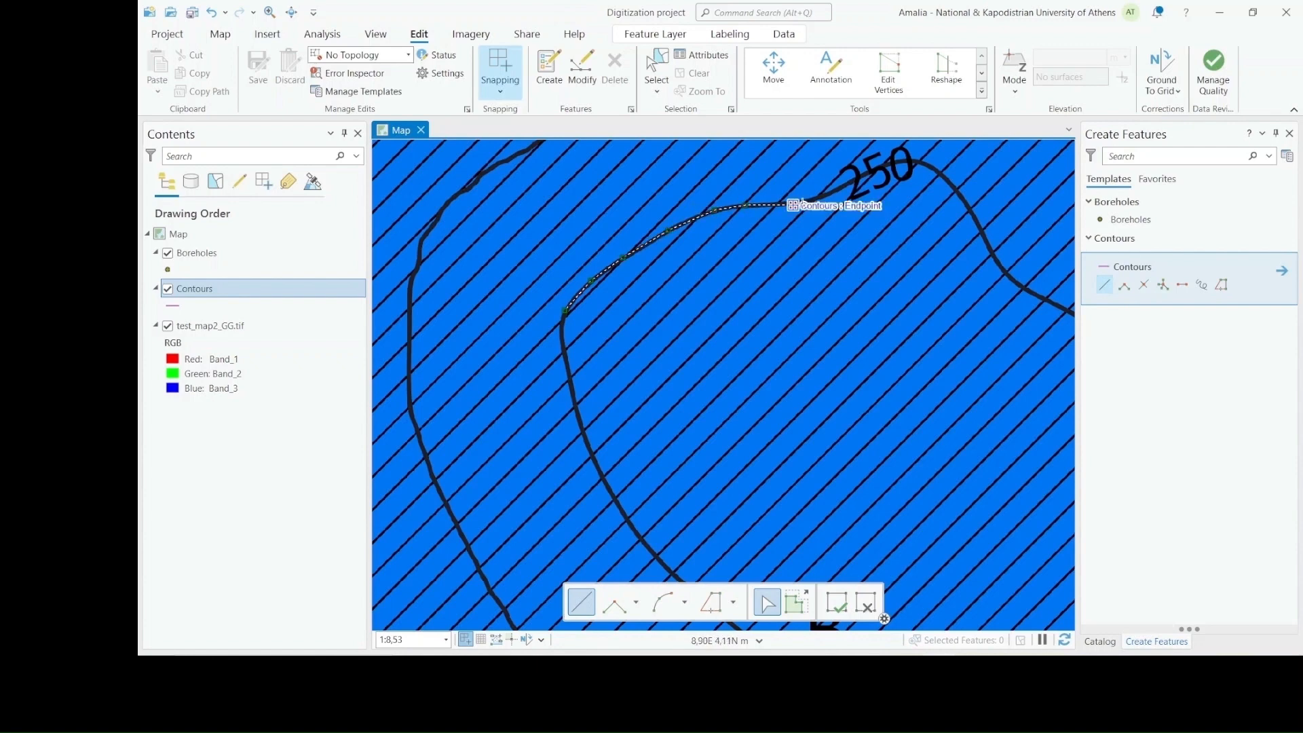
click(793, 205)
click(826, 196)
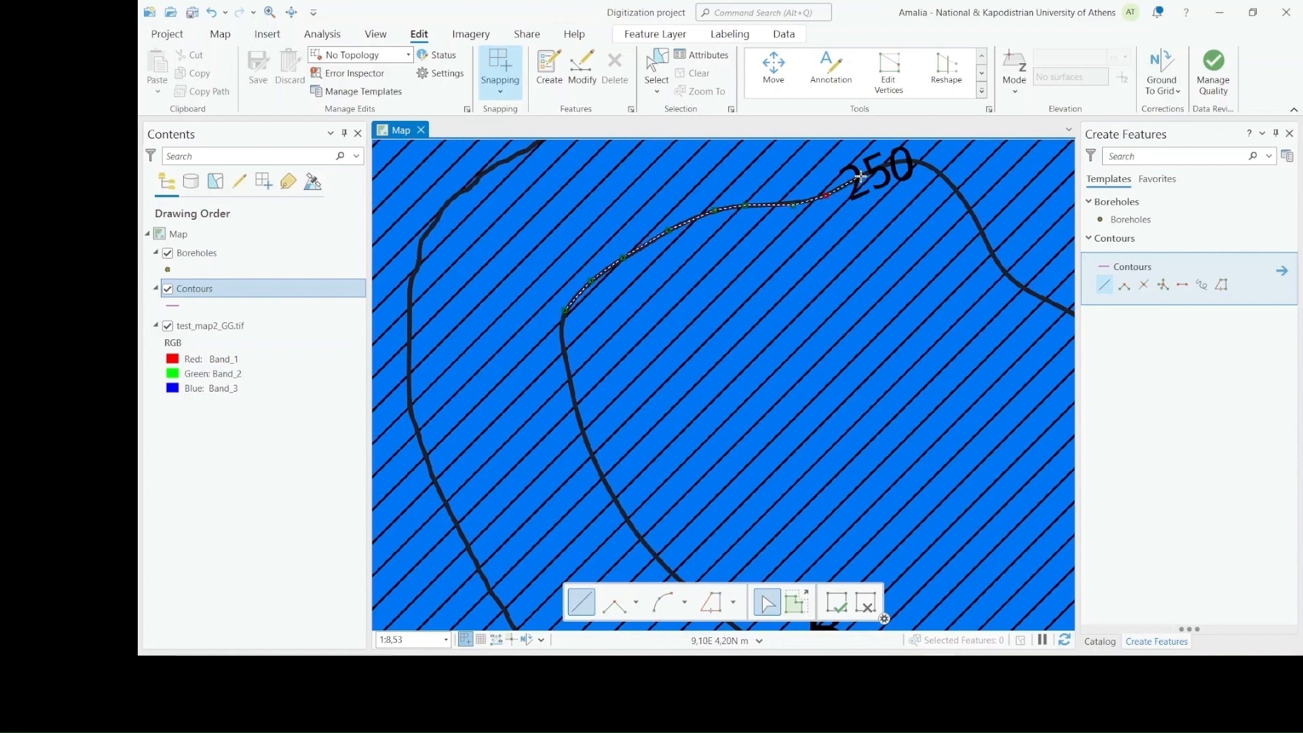
click(860, 176)
click(893, 164)
click(917, 161)
click(938, 171)
click(957, 193)
click(974, 219)
click(990, 248)
click(1007, 277)
double_click(1036, 297)
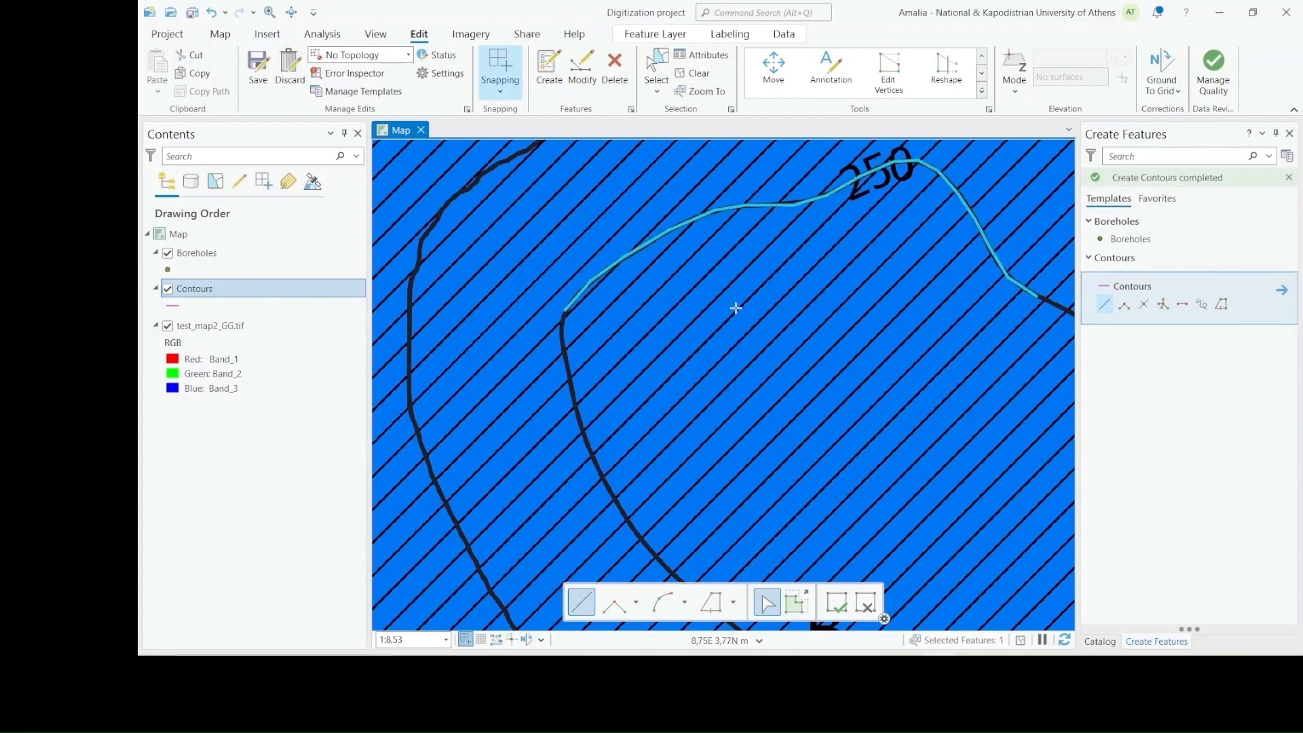
Continue the selected Contours line from its eastern end, tracing the 250 contour around its northeastern bend
click(291, 12)
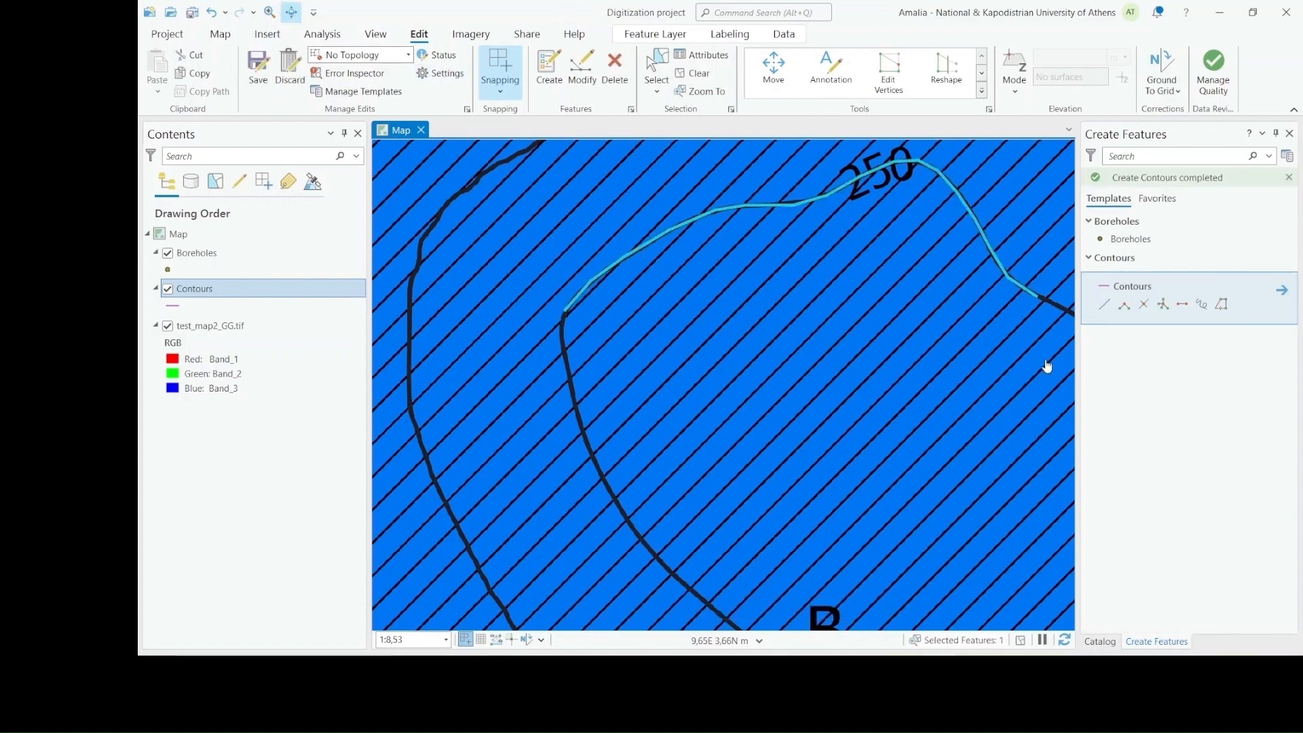
drag(1047, 367, 703, 291)
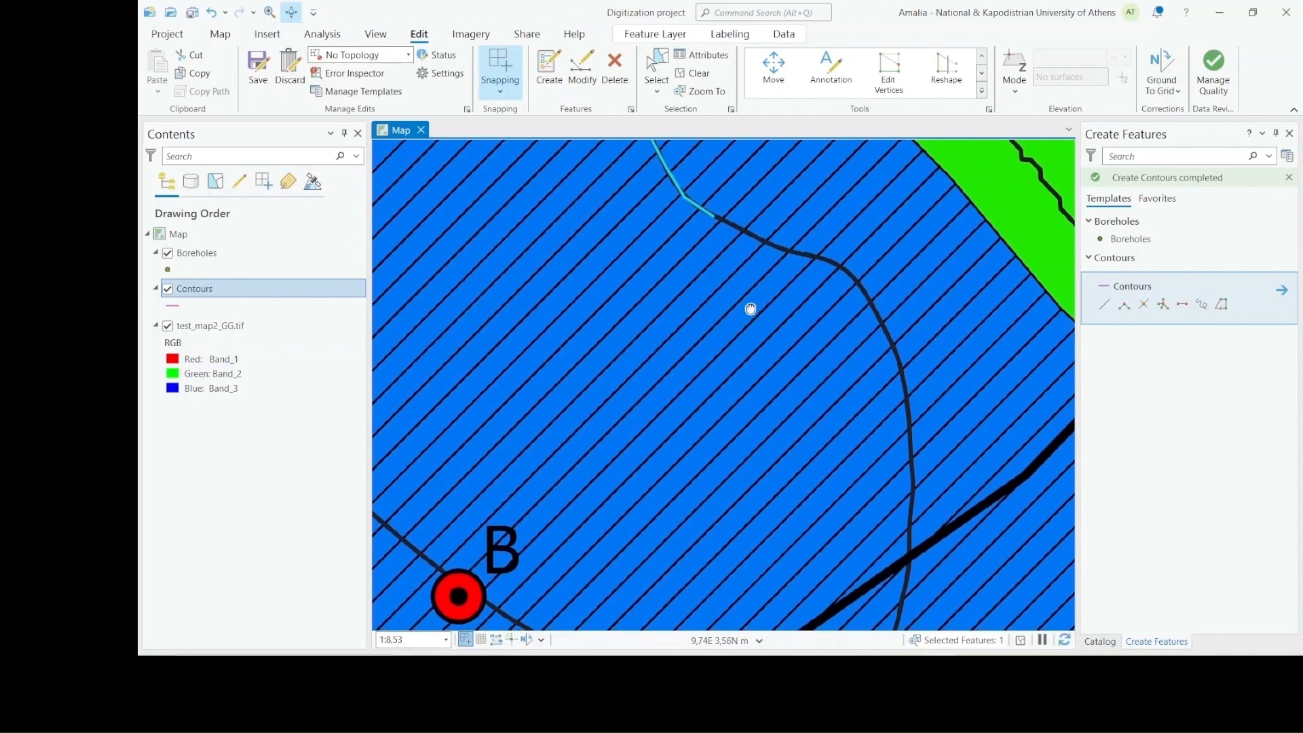
drag(750, 309, 738, 299)
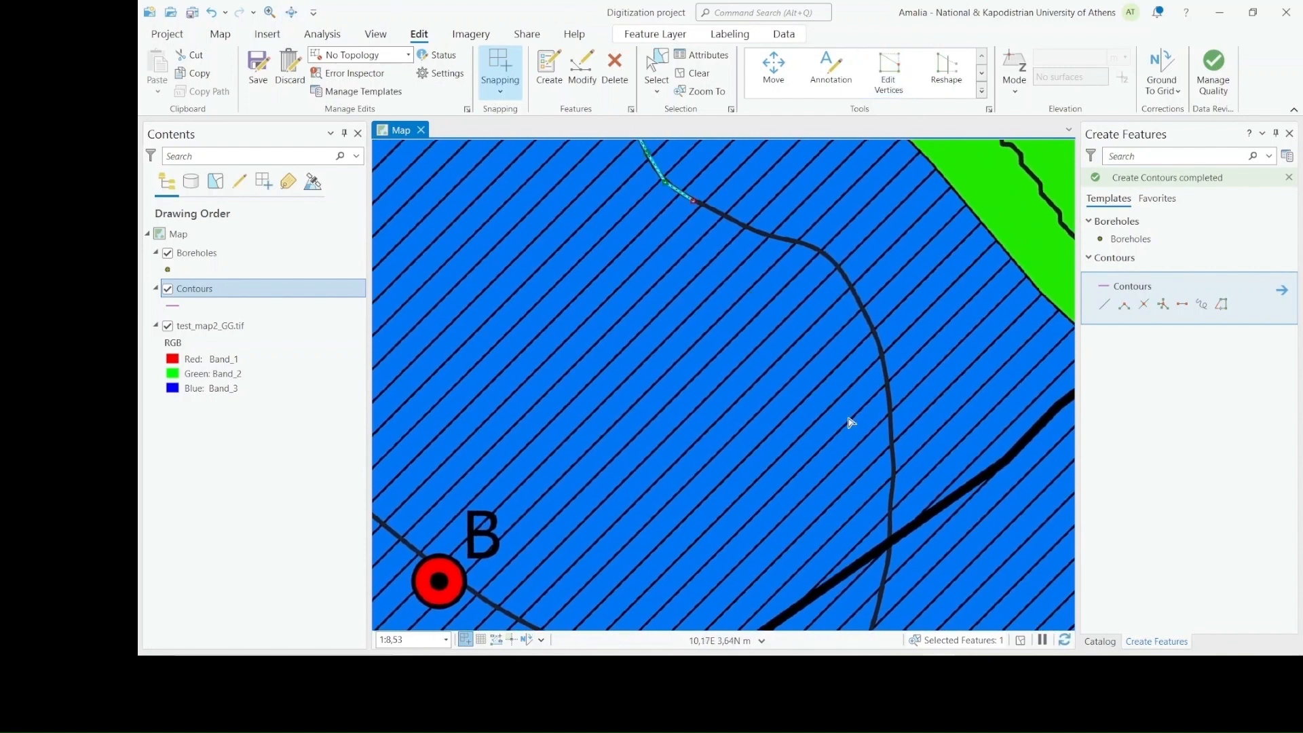
click(731, 607)
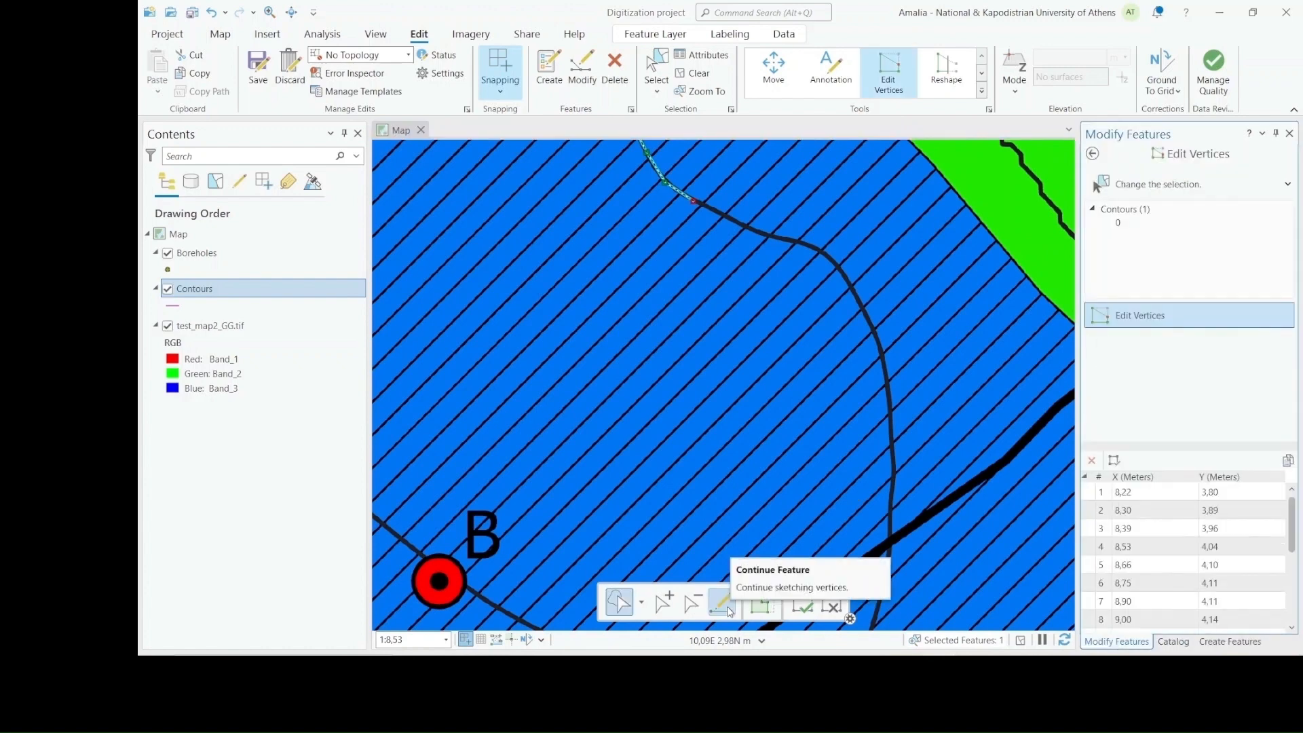
click(727, 605)
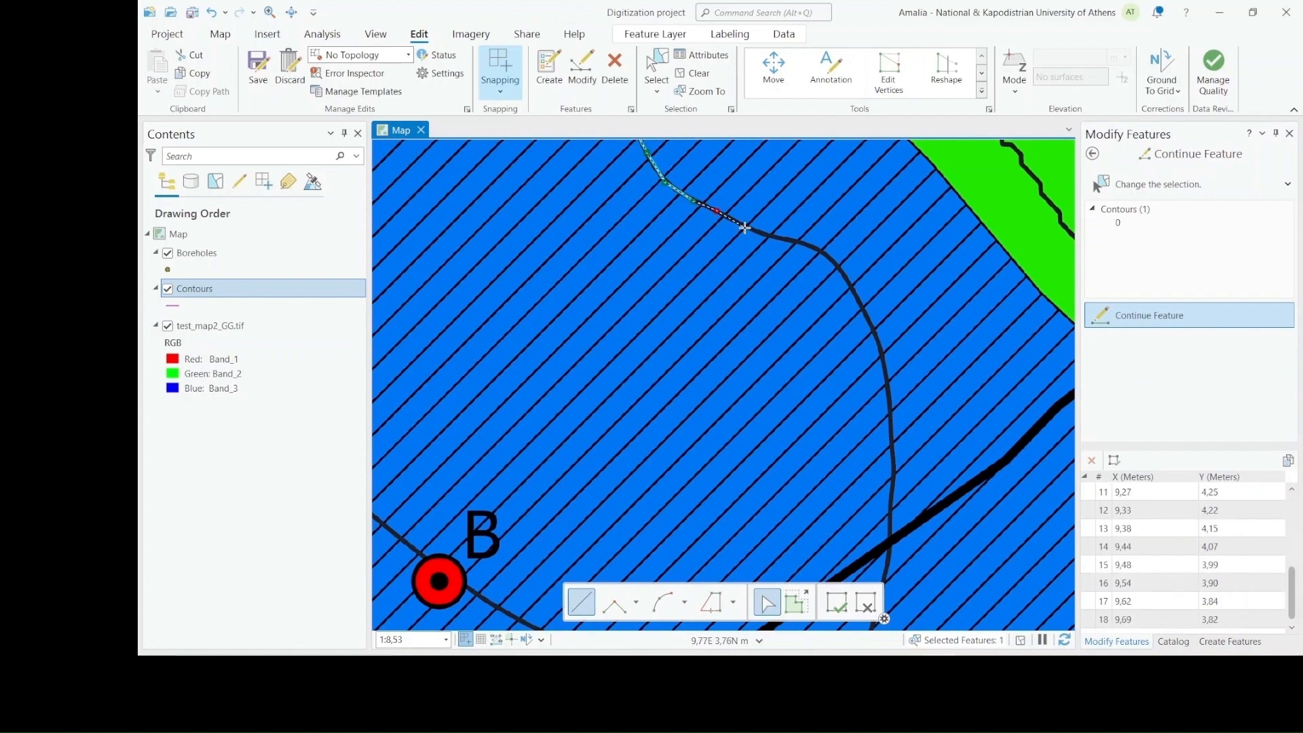
click(746, 227)
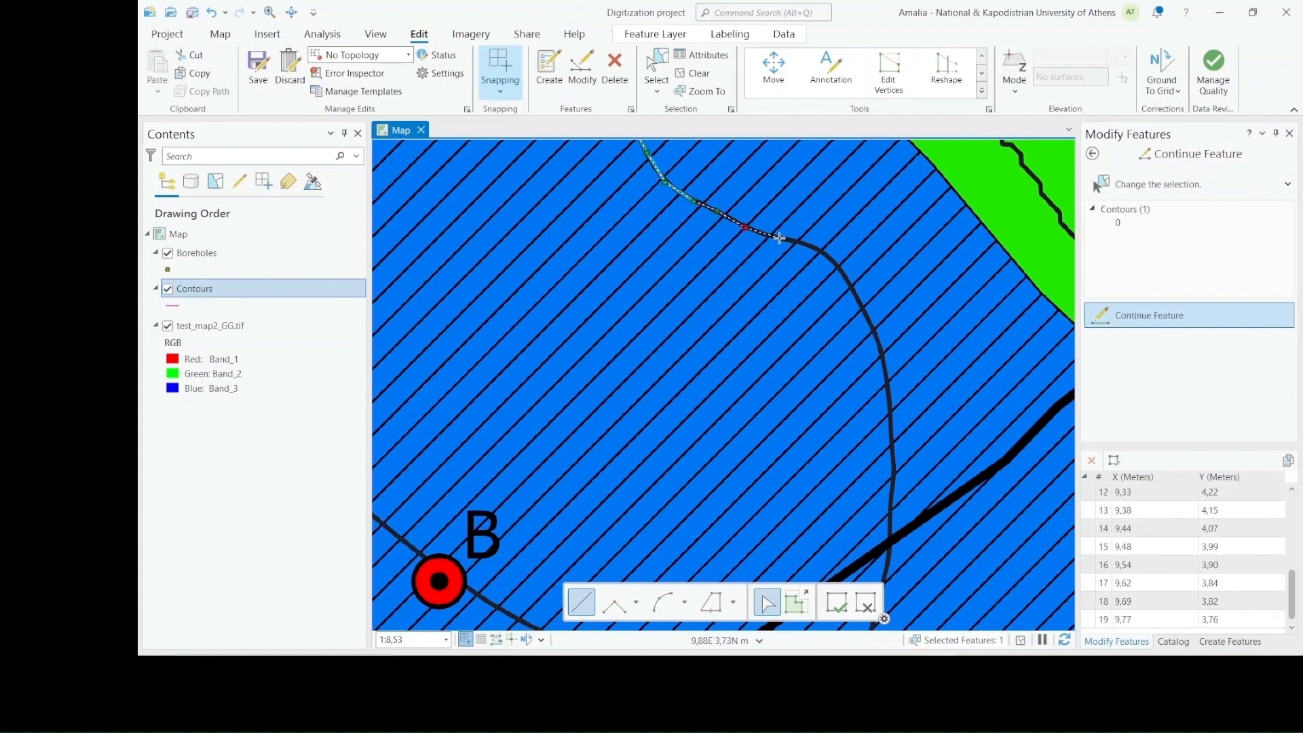
click(778, 238)
click(805, 243)
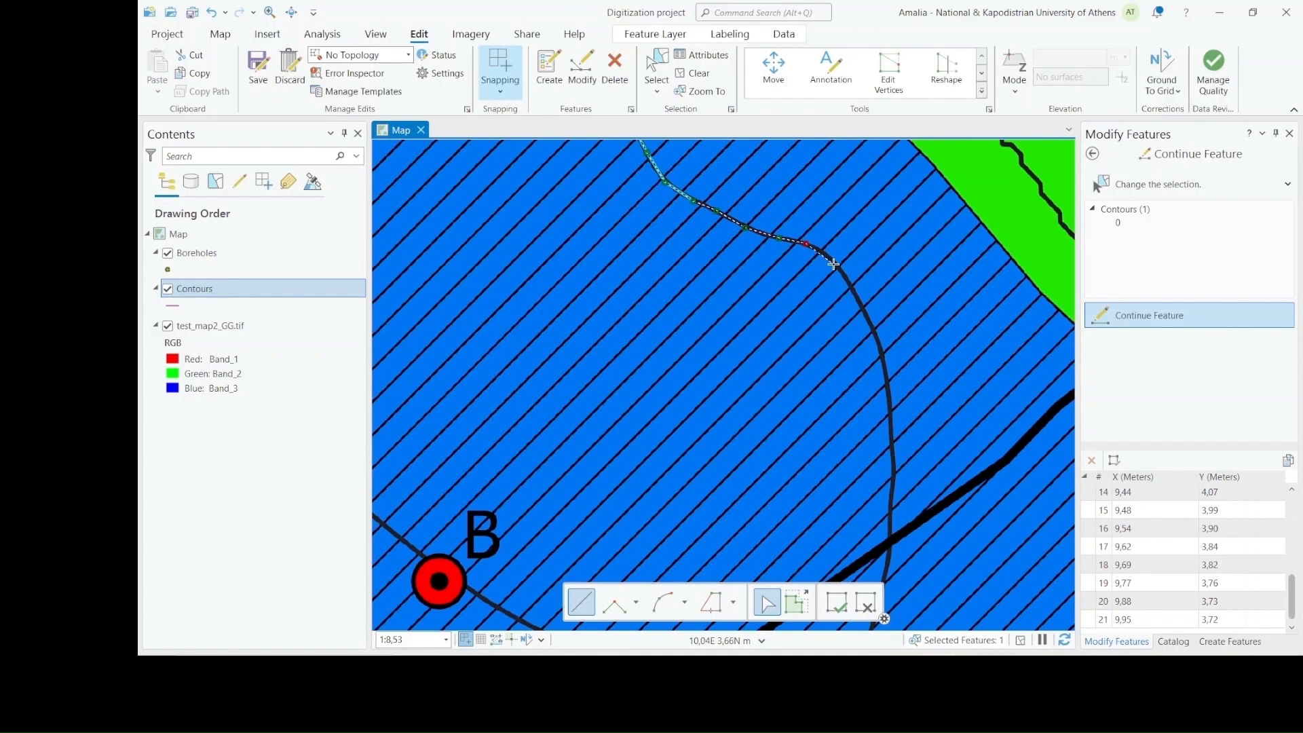
click(838, 265)
click(857, 299)
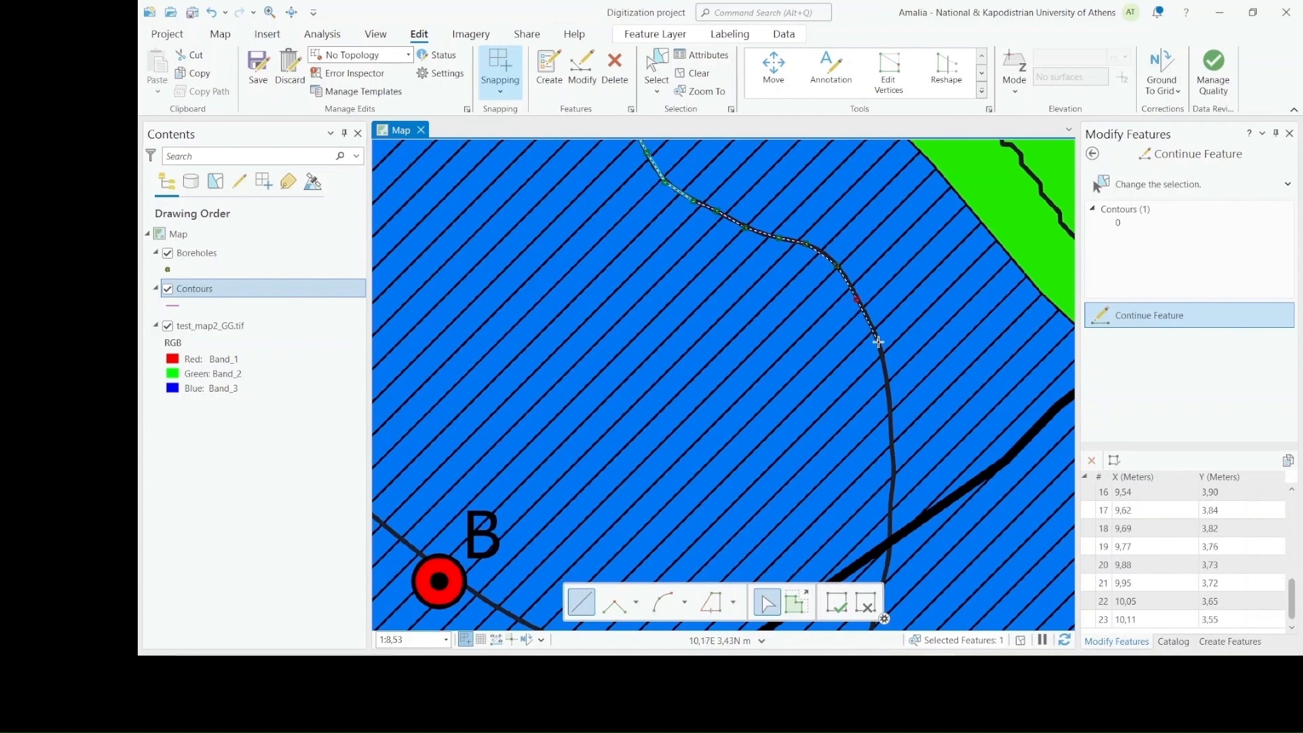
Trace the contour's eastern side southward to just past the thick black line and finish the sketch
click(877, 341)
click(887, 384)
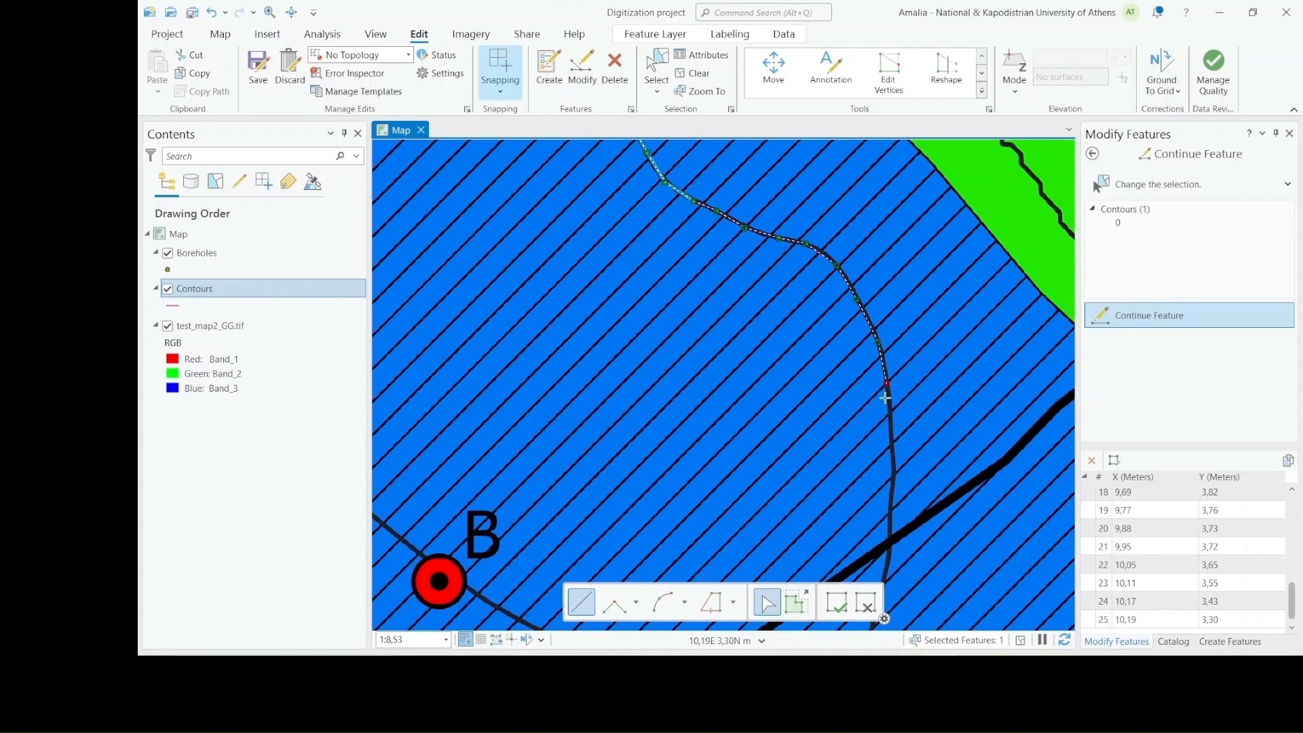
click(892, 438)
click(892, 503)
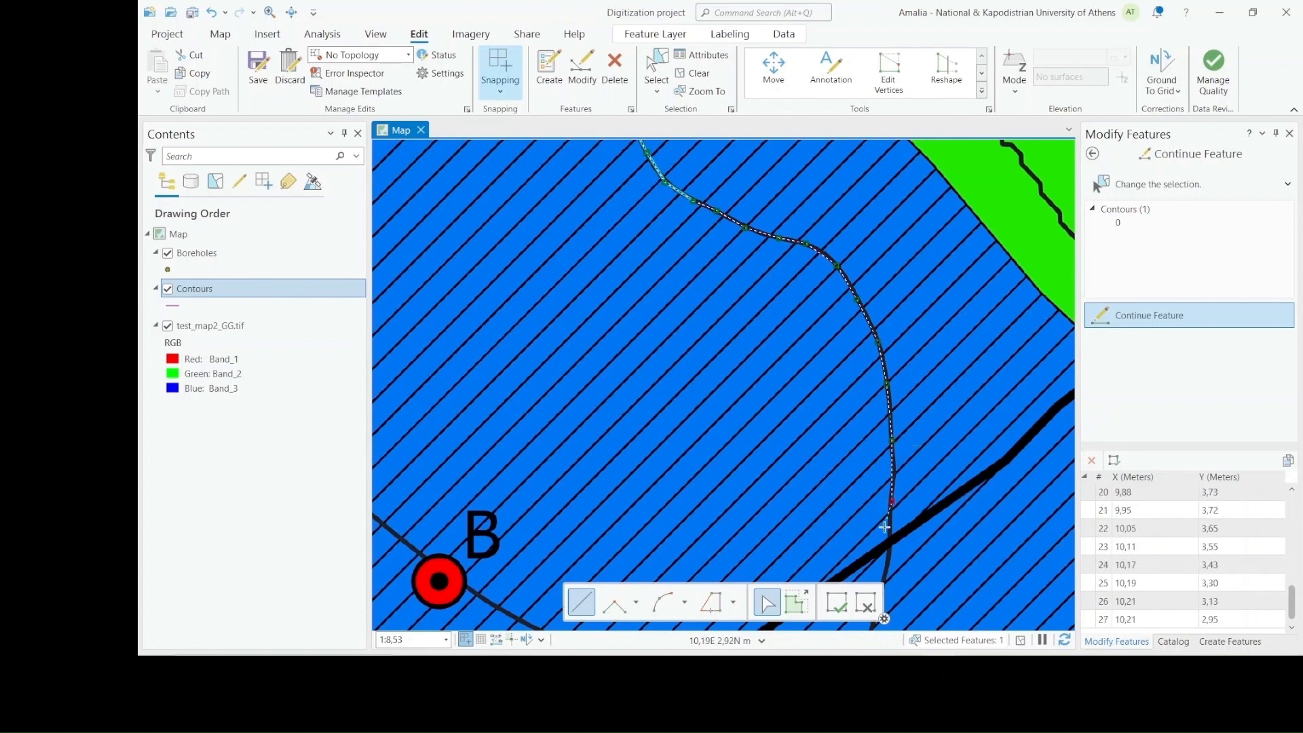
double_click(889, 558)
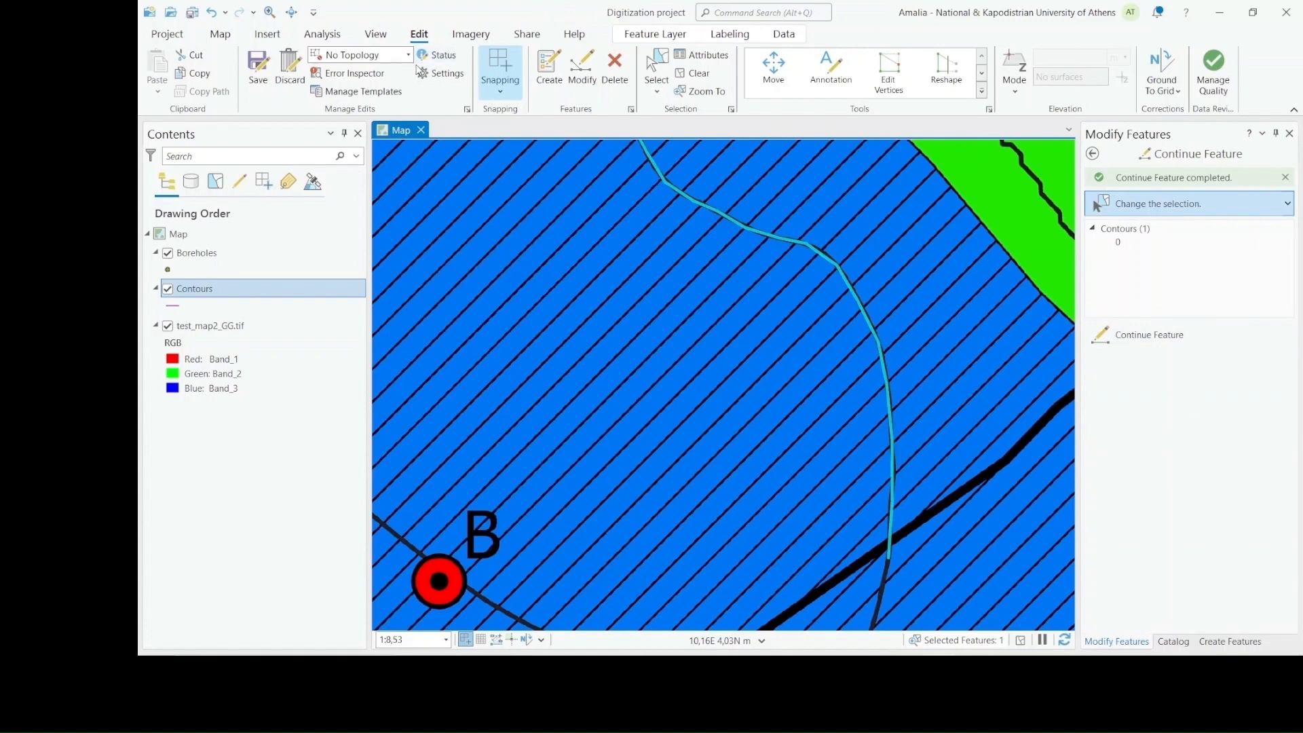
Continue the Contours line from the thick black line down the 250 contour into its southeastern bend
drag(800, 540, 844, 442)
scroll(888, 383, down, 3)
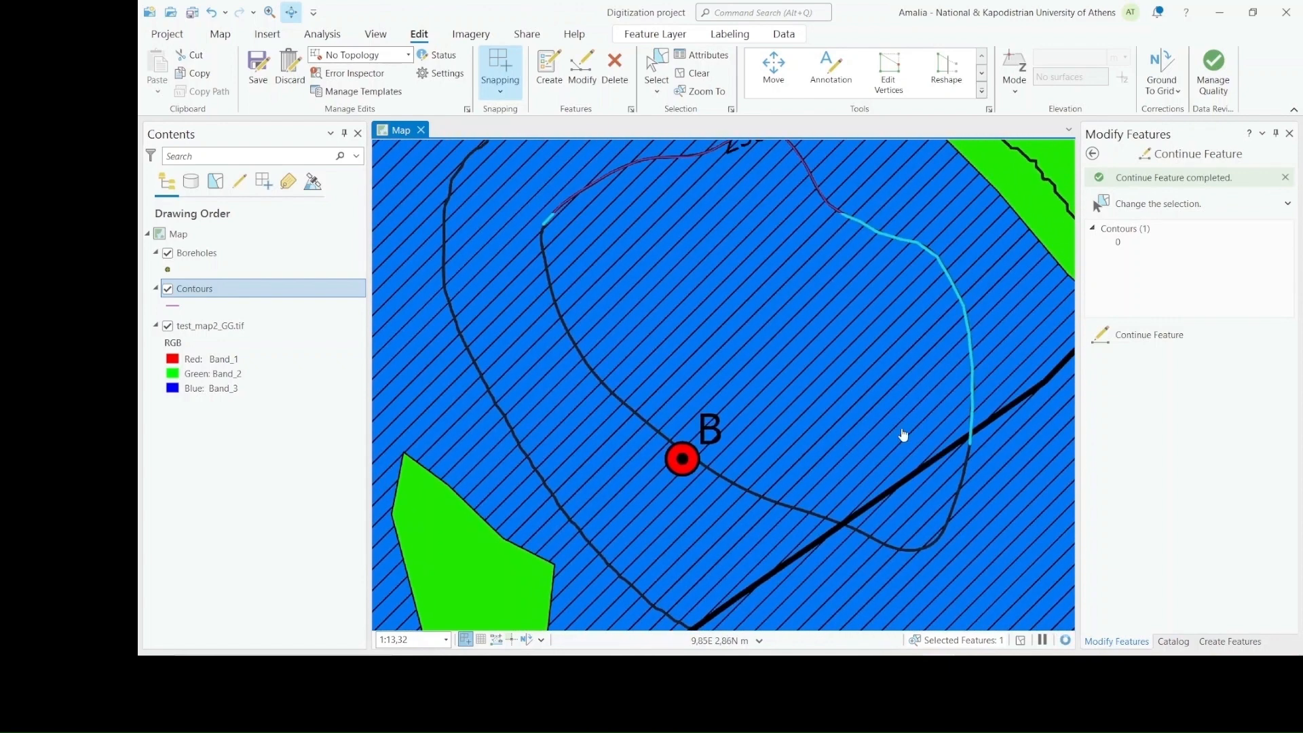
click(891, 75)
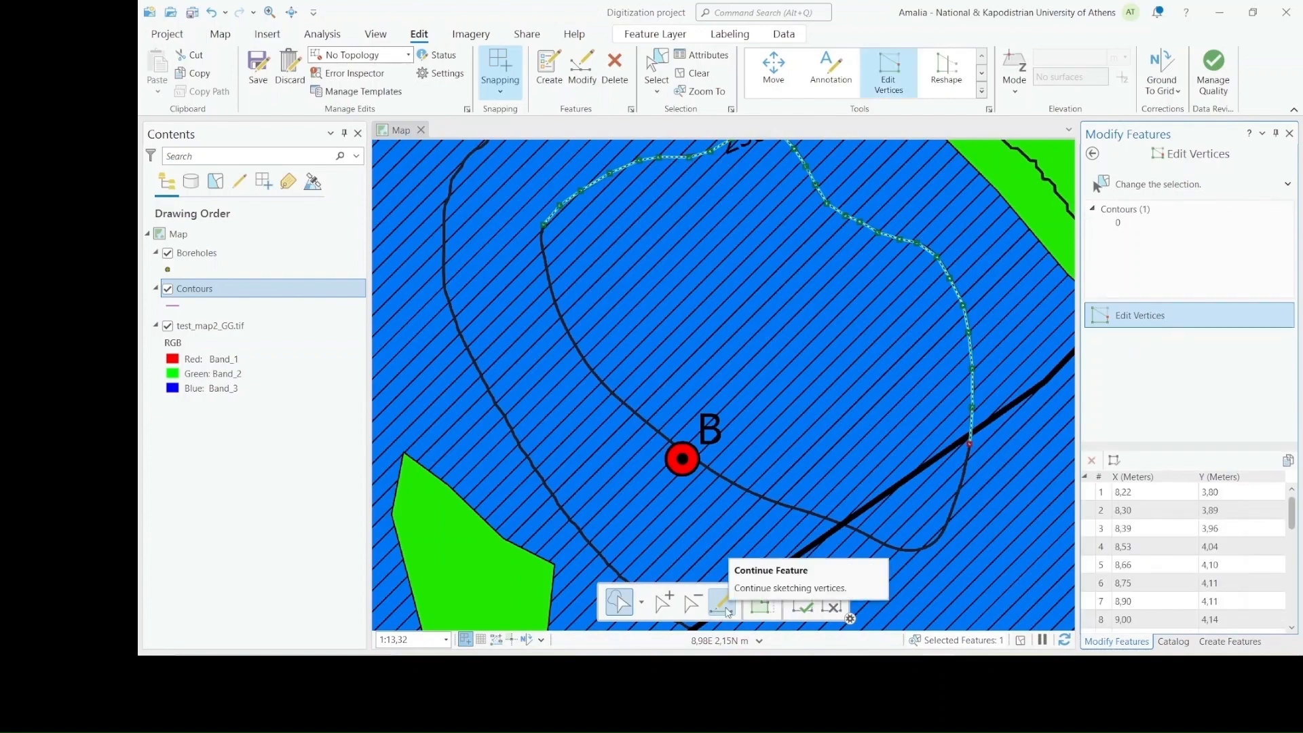
click(728, 610)
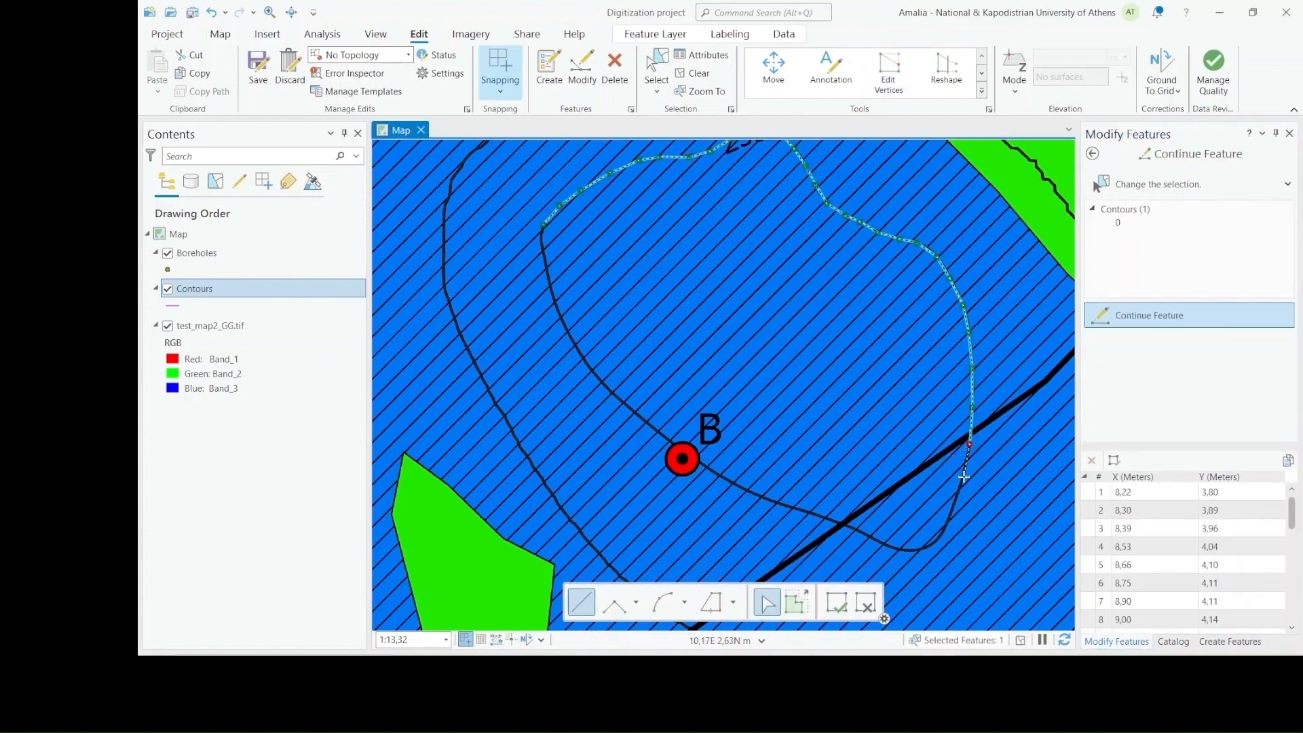
scroll(965, 477, up, 2)
click(960, 487)
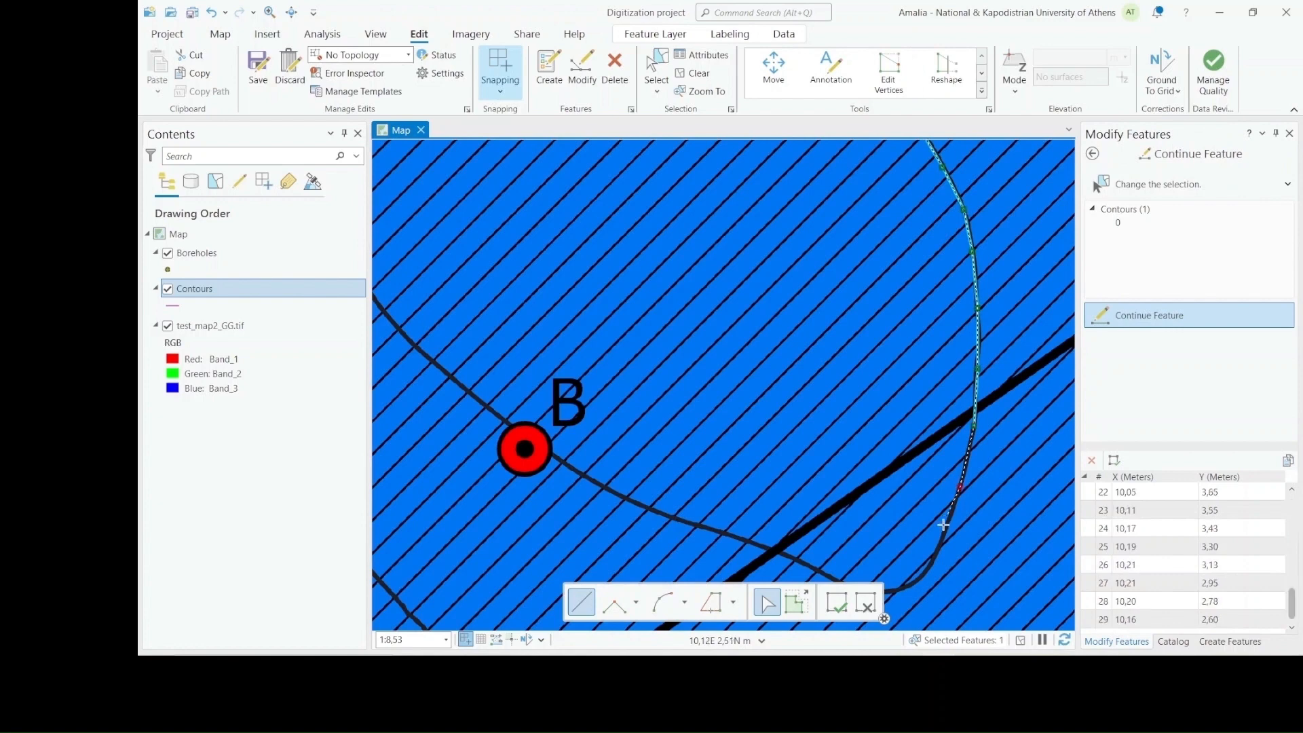
click(940, 545)
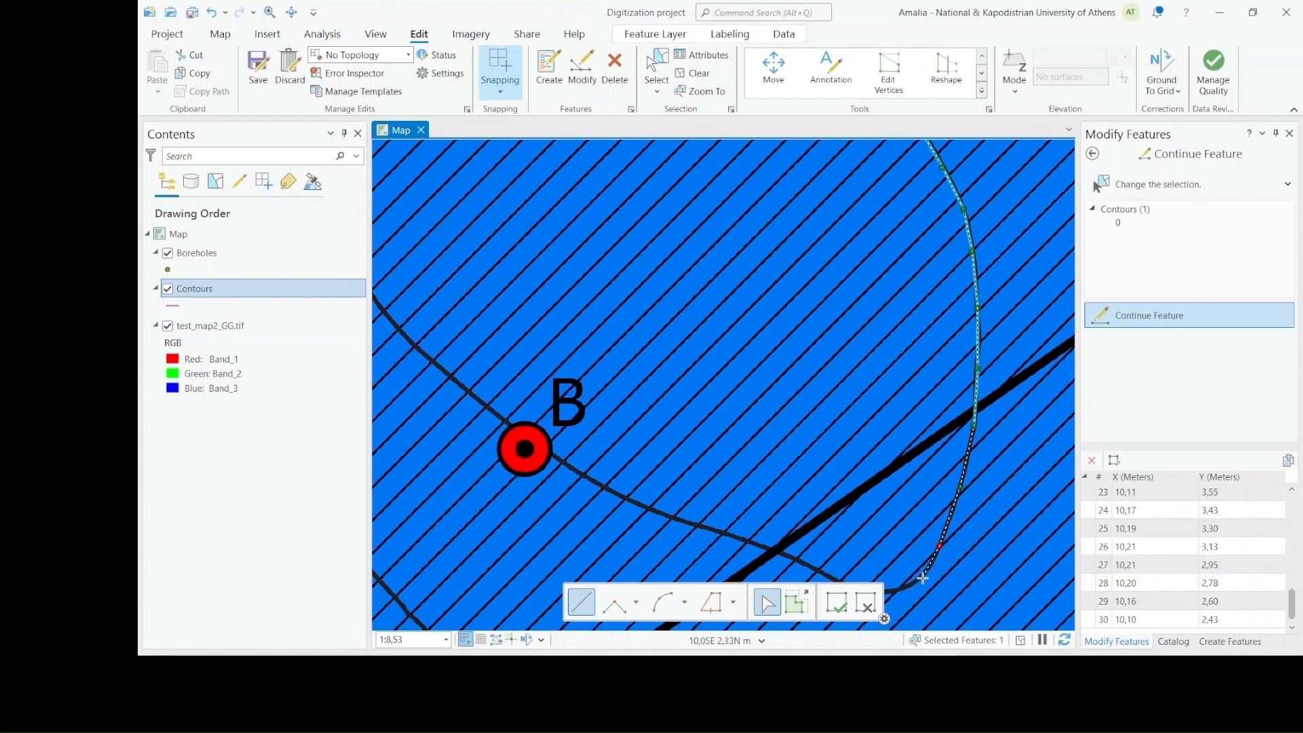
click(920, 578)
click(905, 587)
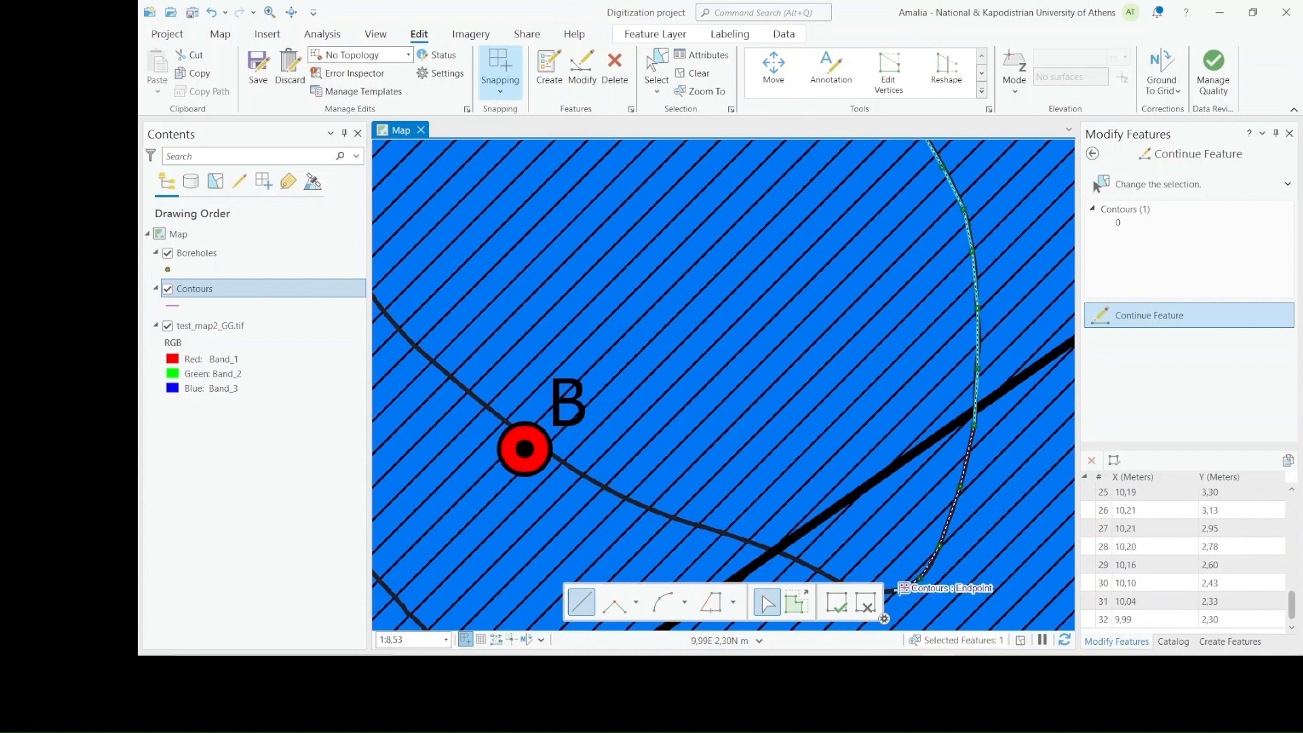
Trace the contour's southern bend westward with closely spaced vertices, up to just before the thick black line
scroll(903, 589, down, 3)
scroll(885, 606, up, 5)
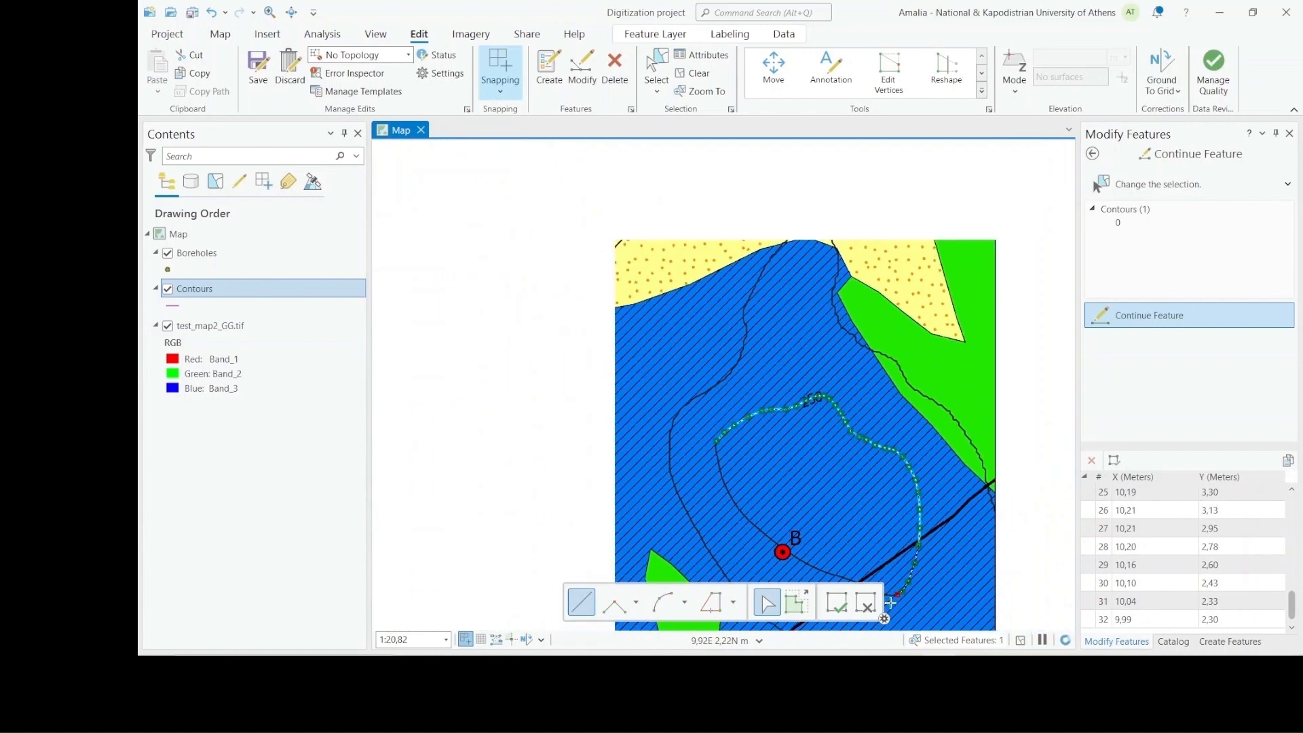
scroll(887, 601, up, 6)
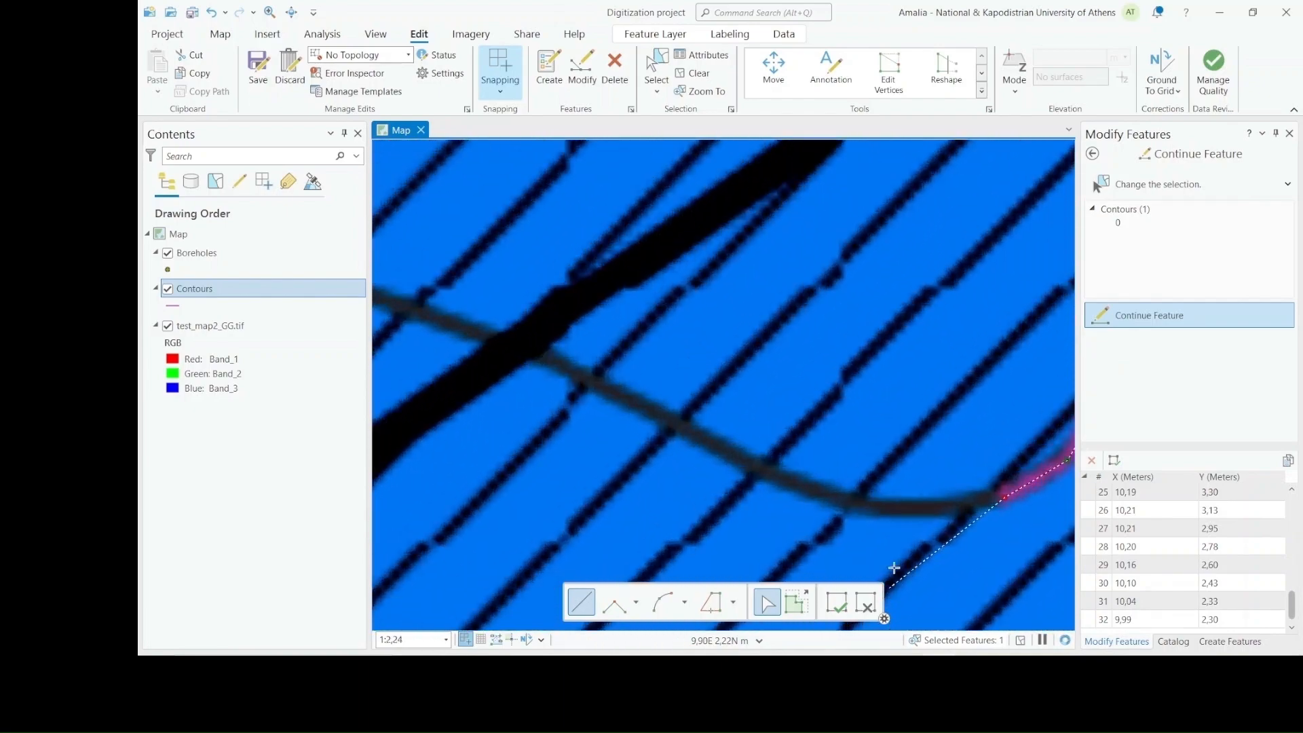
click(933, 512)
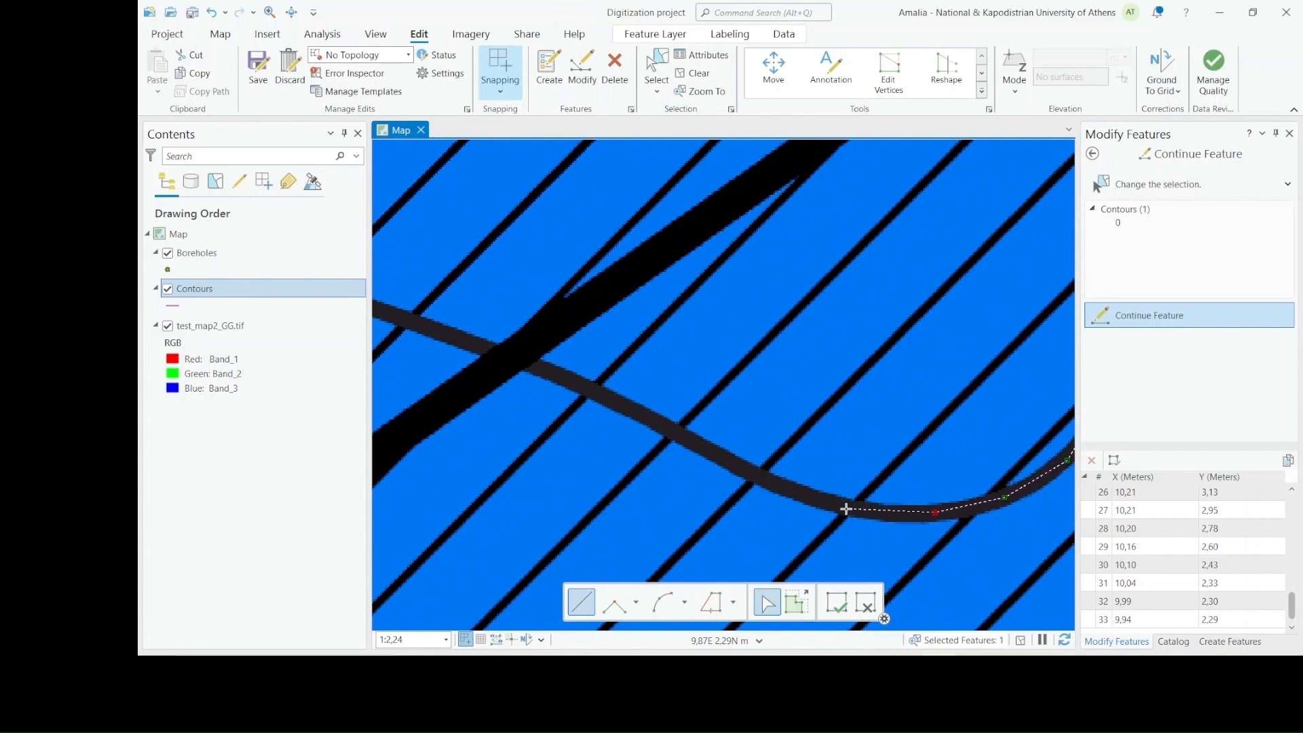
click(844, 507)
click(735, 468)
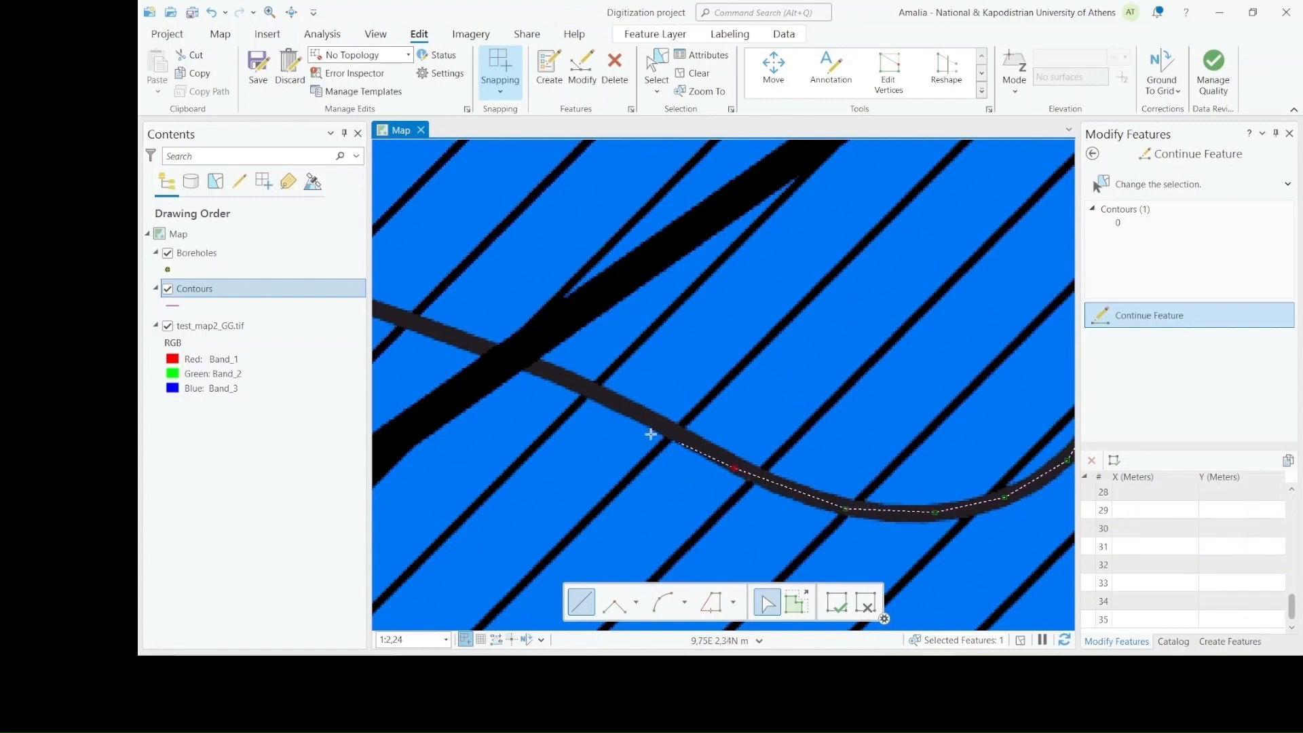
click(608, 400)
Extend the sketch across the thick black line toward borehole B along the contour and finish it southeast of the borehole
scroll(608, 400, down, 5)
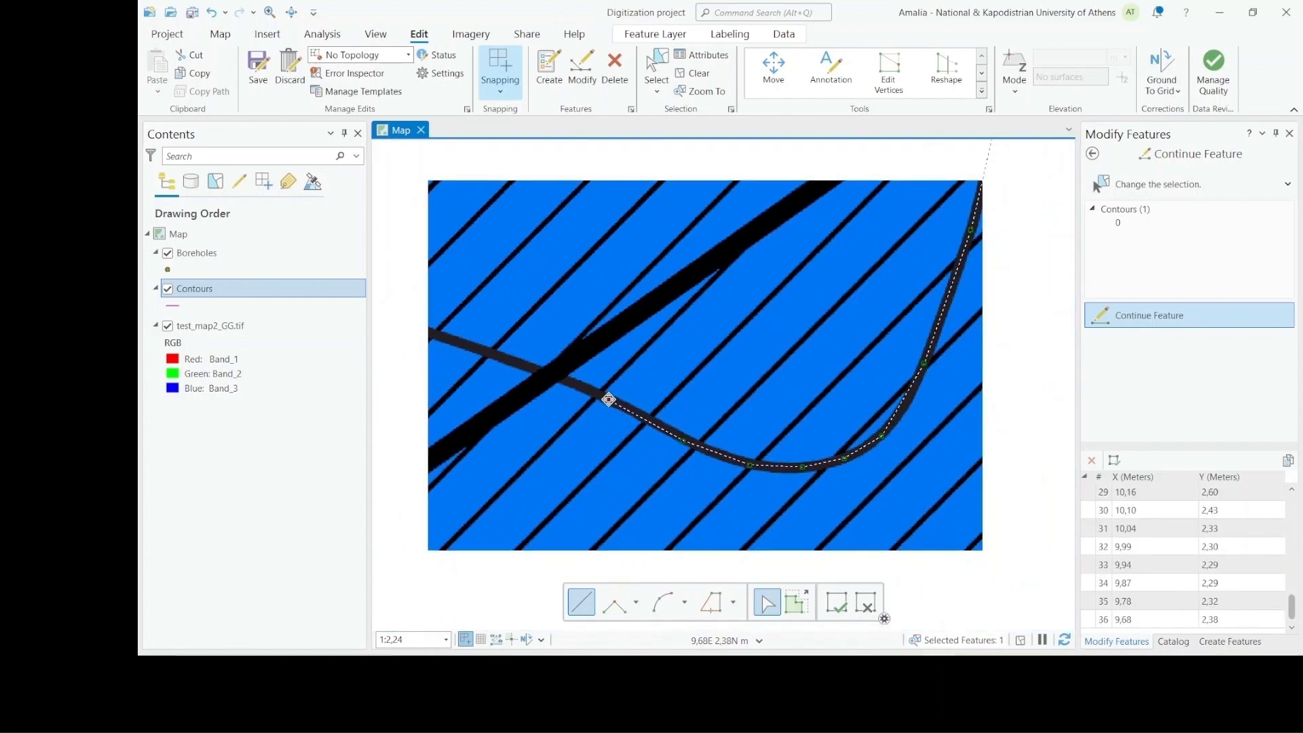
scroll(607, 396, up, 2)
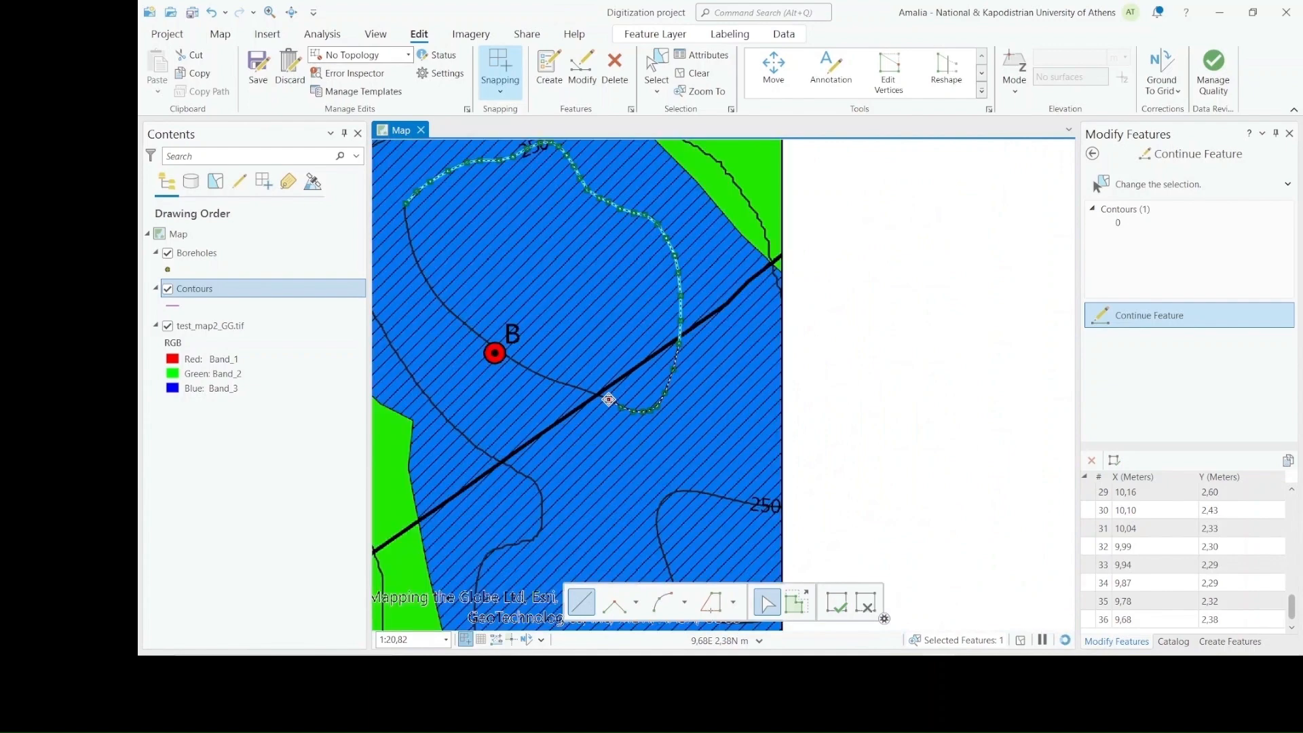
scroll(594, 391, up, 2)
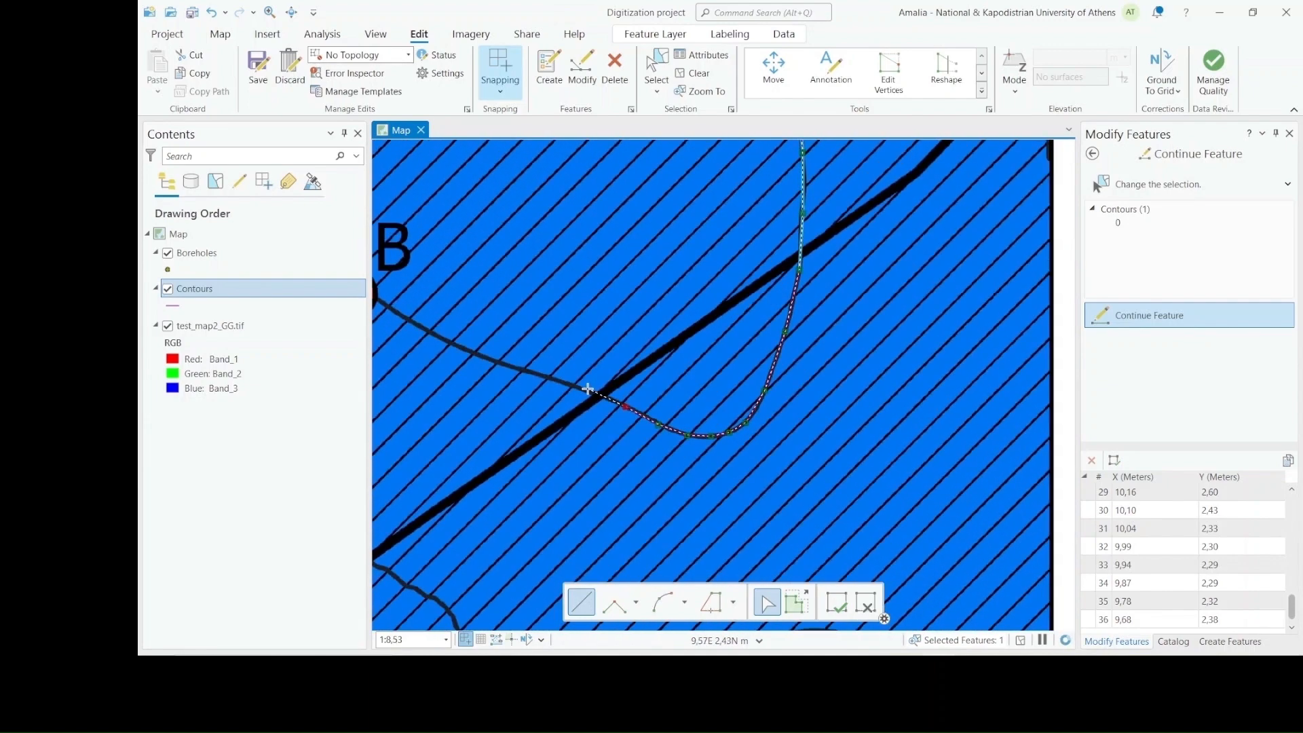
scroll(591, 392, up, 3)
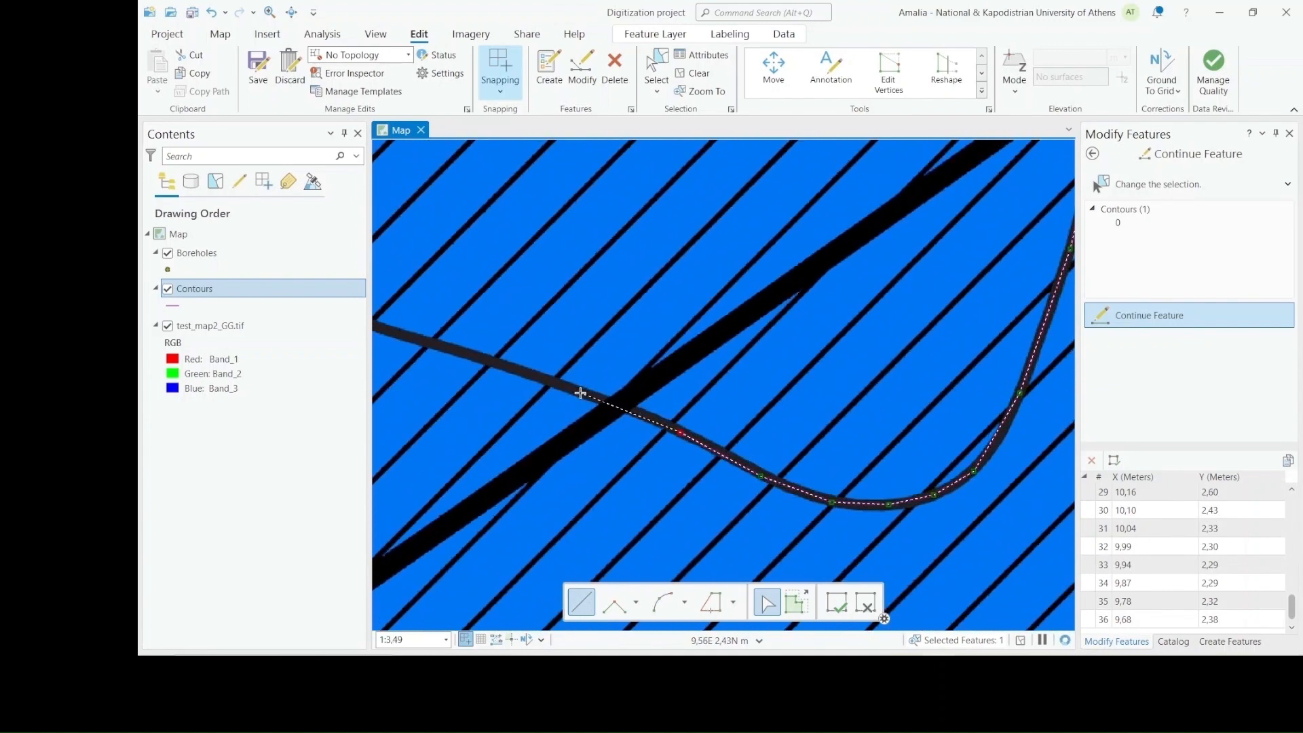
click(580, 393)
click(428, 343)
scroll(427, 343, down, 5)
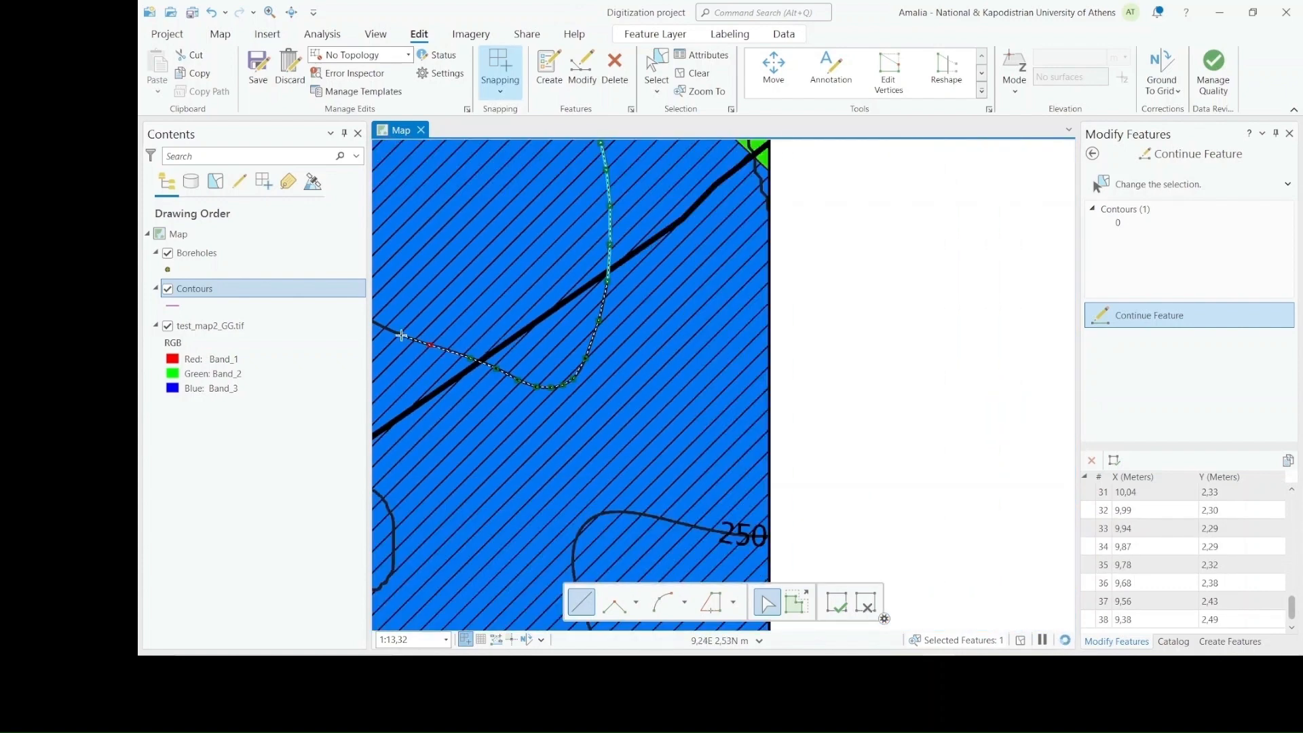
double_click(401, 335)
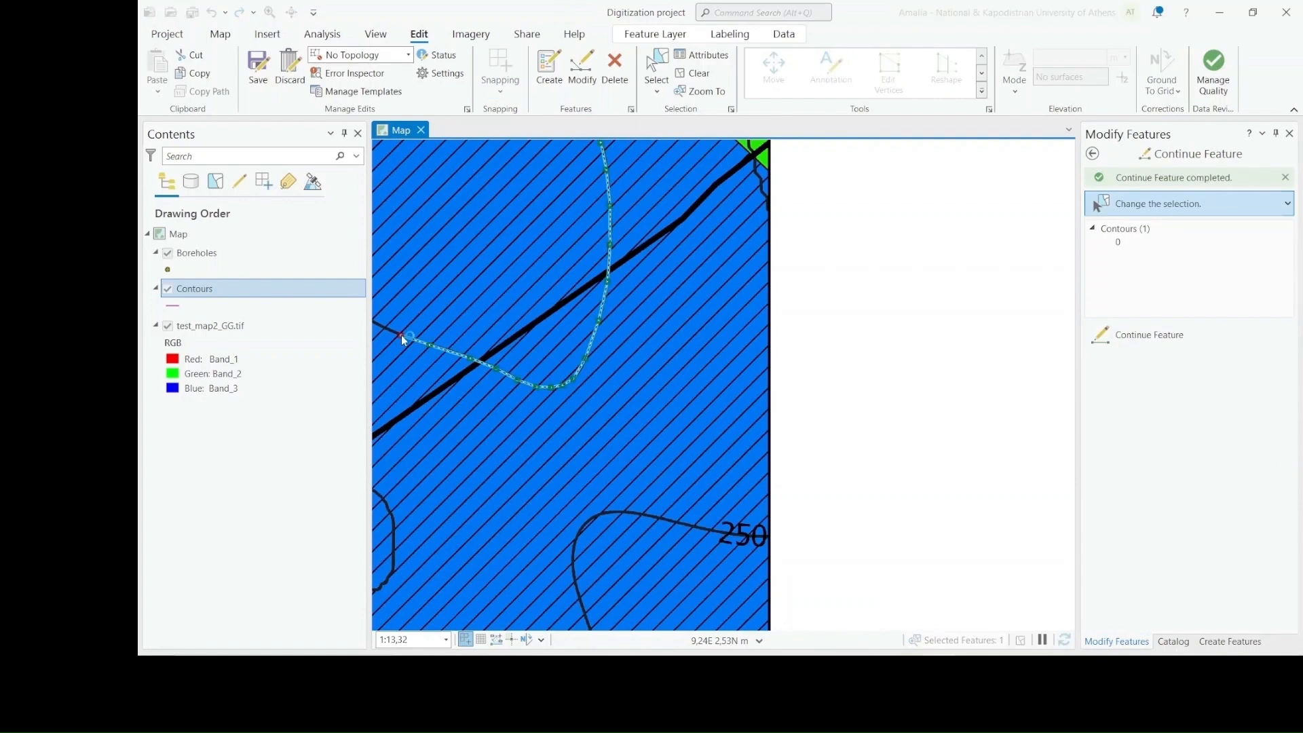
Continue the Contours line from southeast of borehole B through its symbol, trace the contour northwestward and finish the sketch
scroll(401, 336, up, 4)
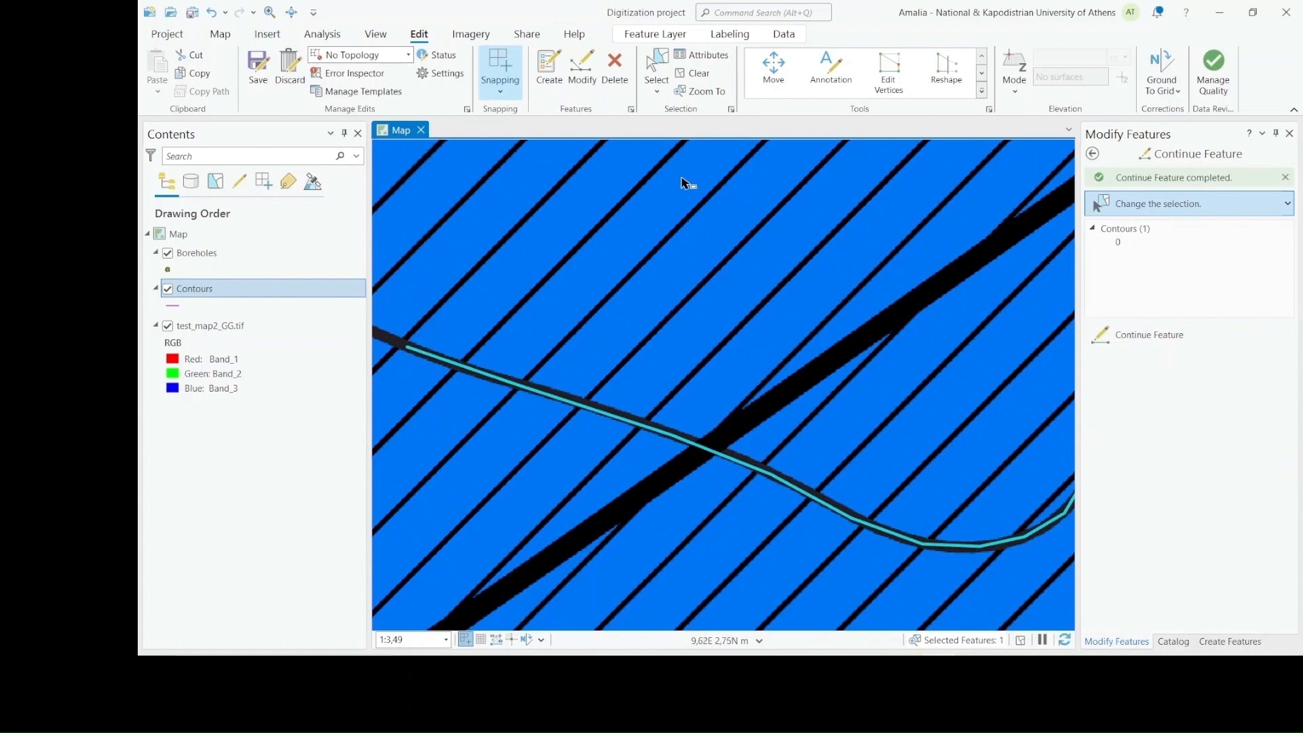
click(292, 11)
drag(501, 220, 902, 377)
scroll(765, 381, down, 4)
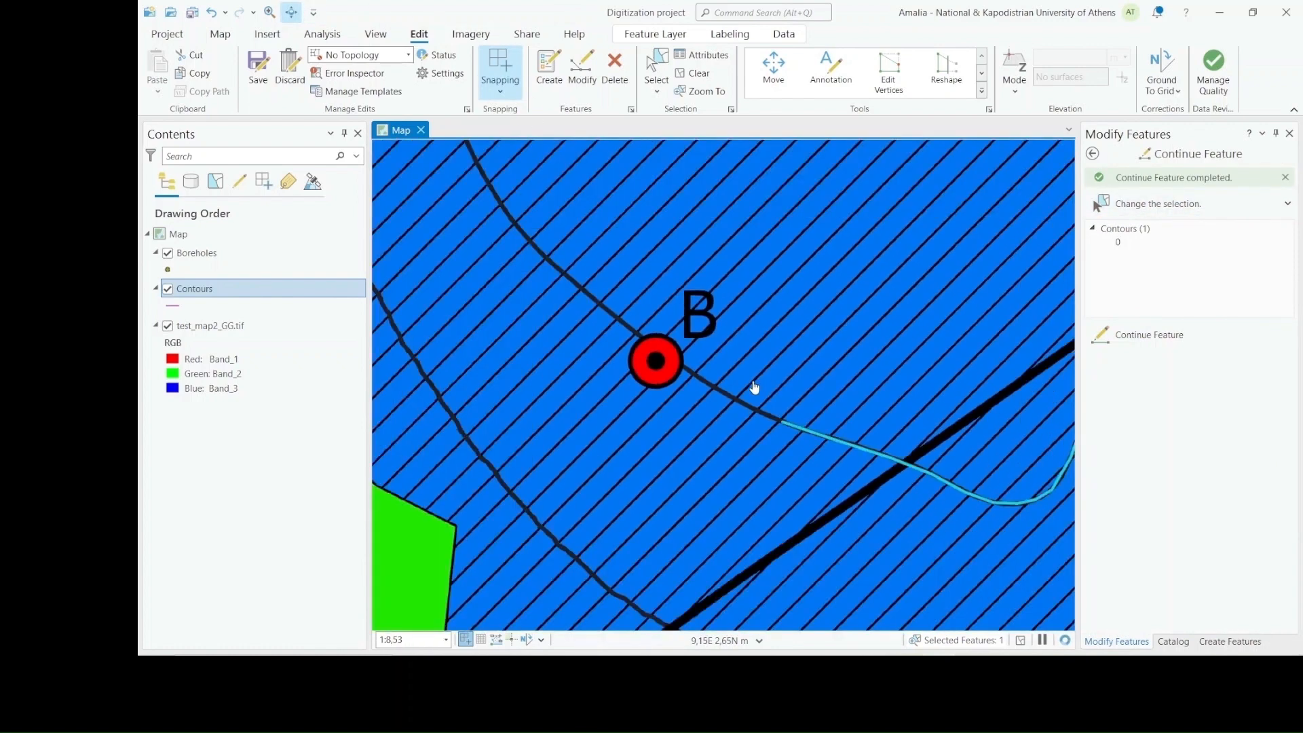
drag(658, 394, 665, 484)
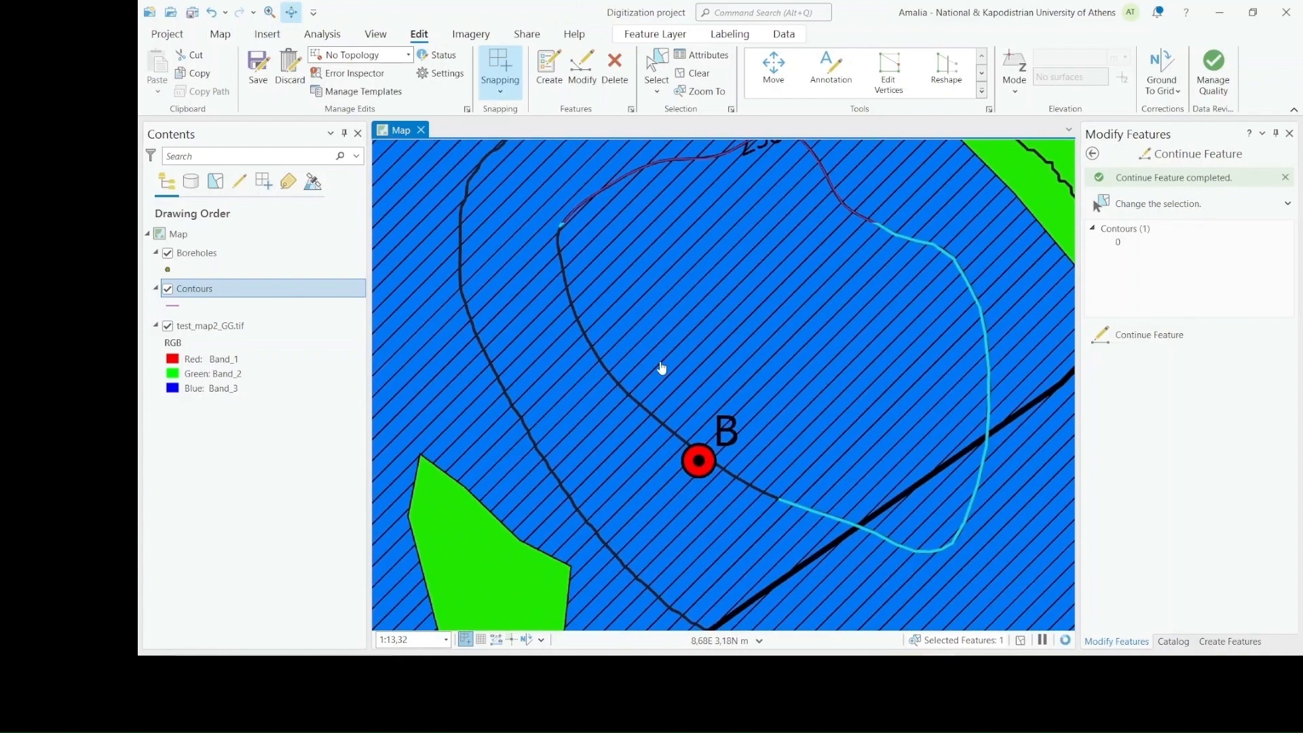
scroll(660, 365, down, 1)
drag(690, 348, 771, 352)
scroll(765, 375, up, 2)
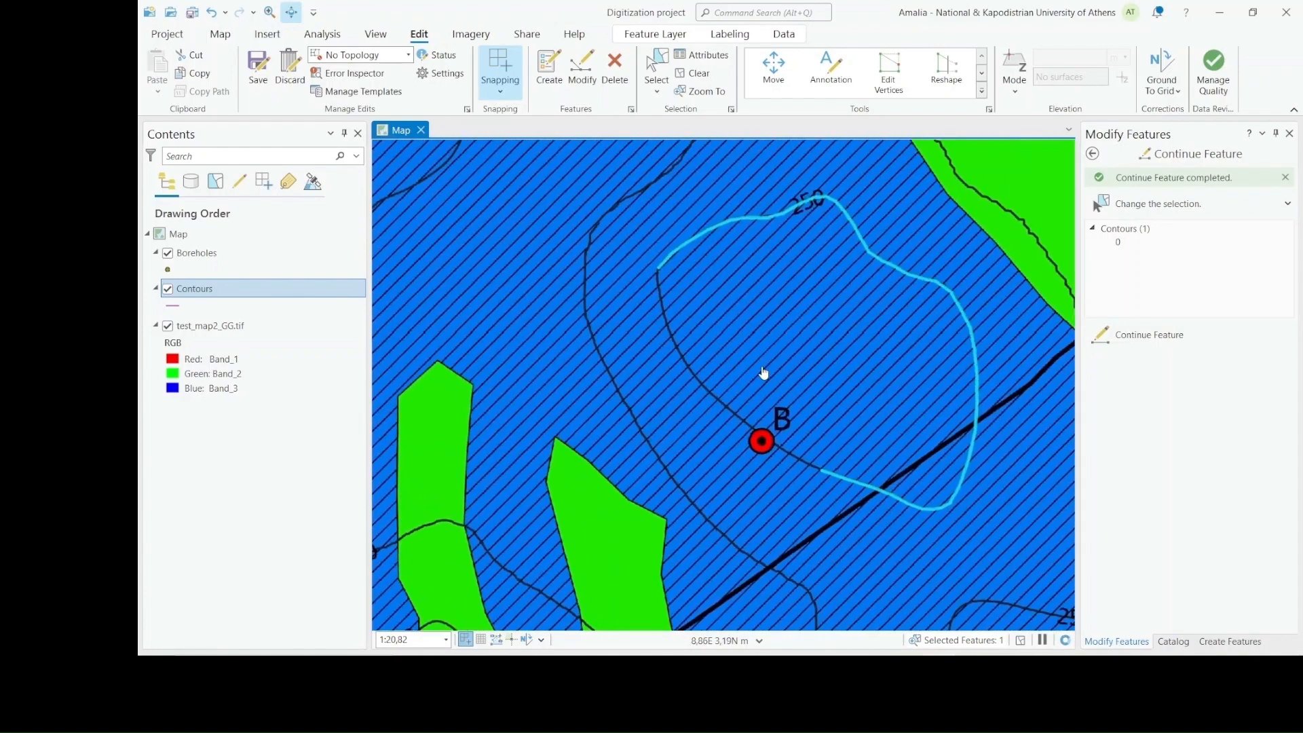
click(888, 71)
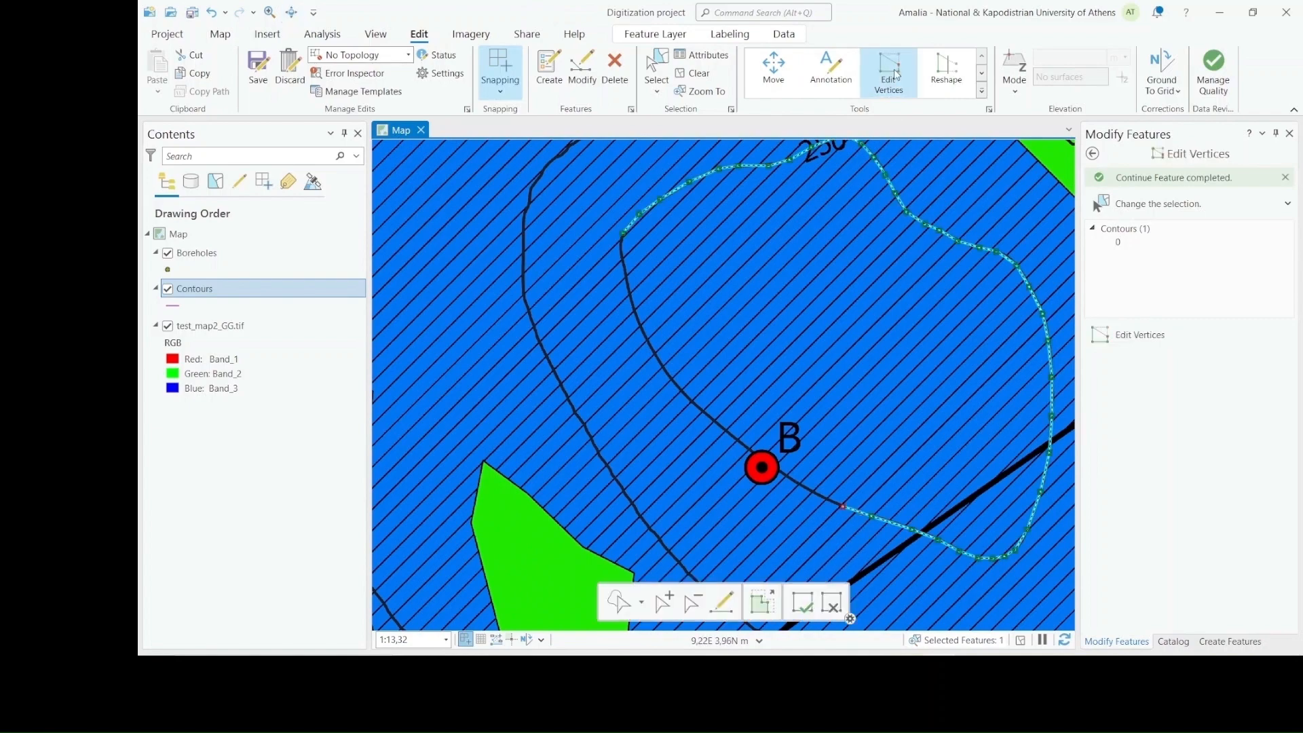
click(721, 602)
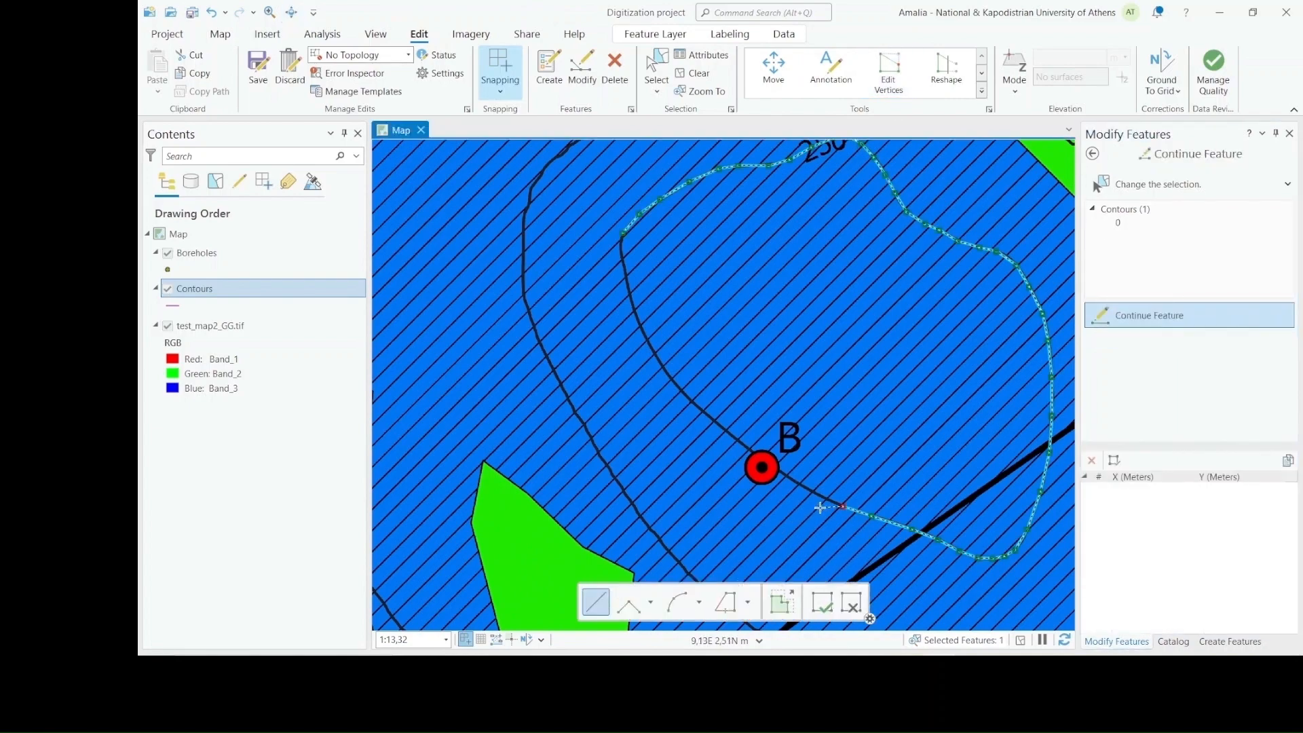
scroll(808, 504, up, 2)
scroll(808, 504, up, 1)
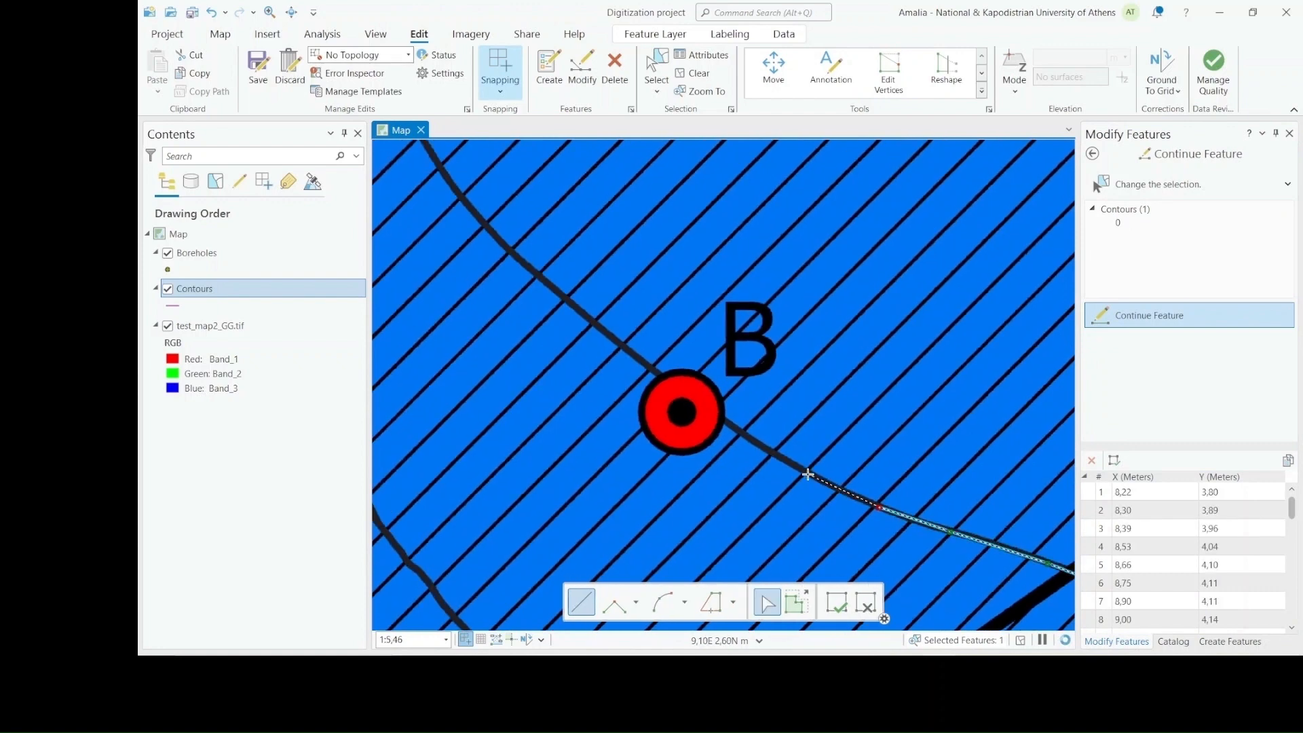
click(670, 386)
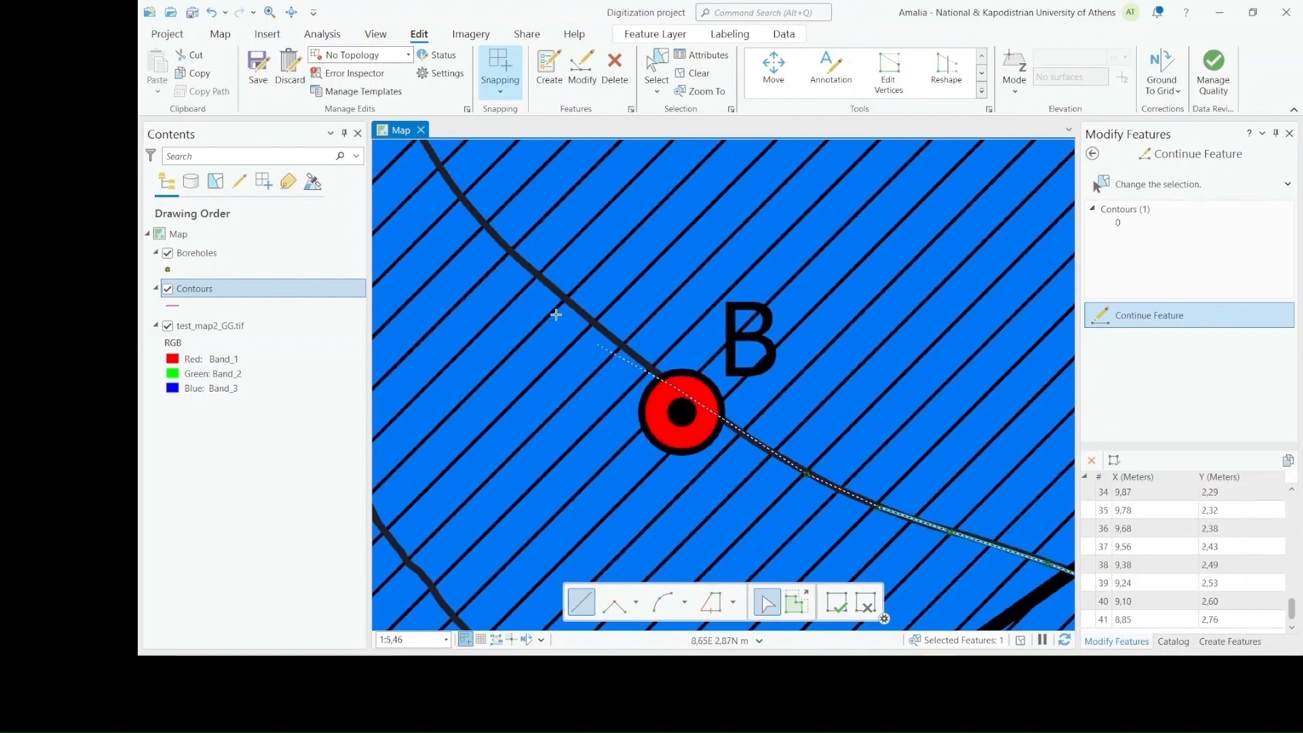
click(521, 260)
double_click(441, 171)
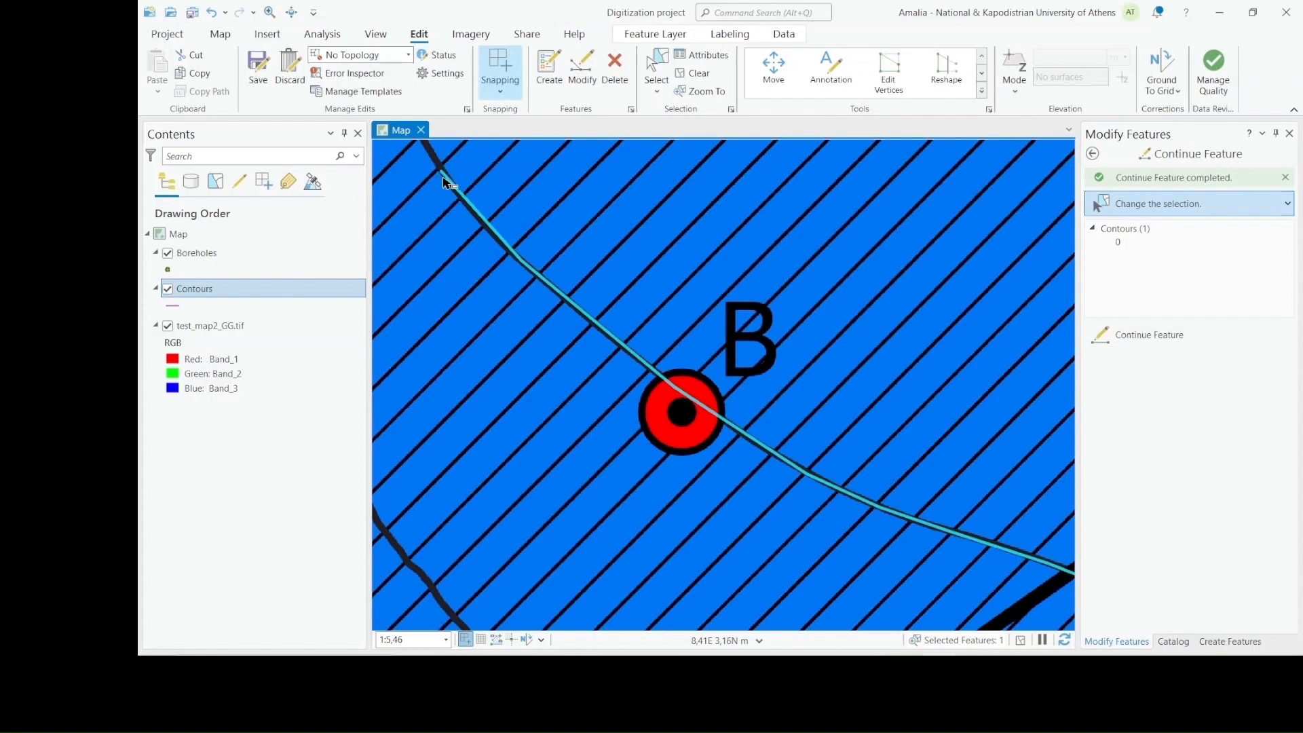
Continue the Contours line from northwest of borehole B along the 250 contour to its starting point and finish the closed loop
click(291, 12)
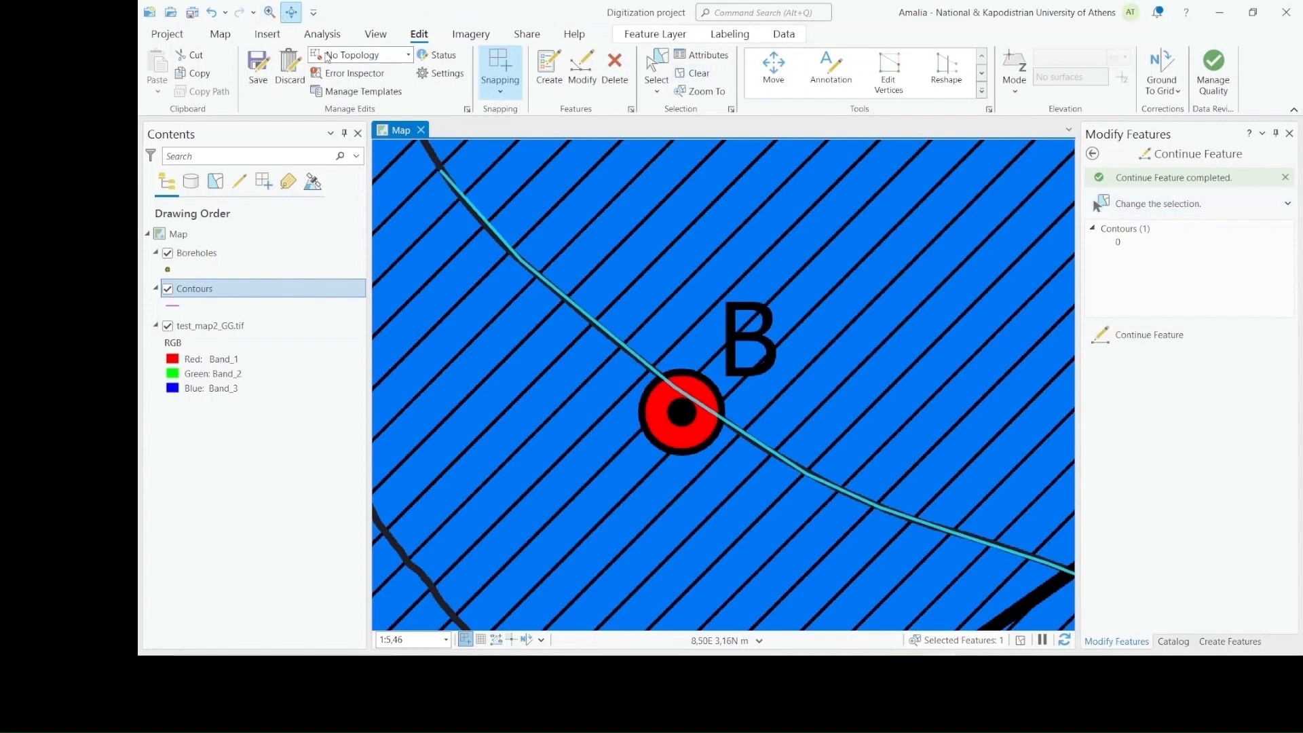
drag(483, 194, 735, 527)
scroll(740, 298, down, 2)
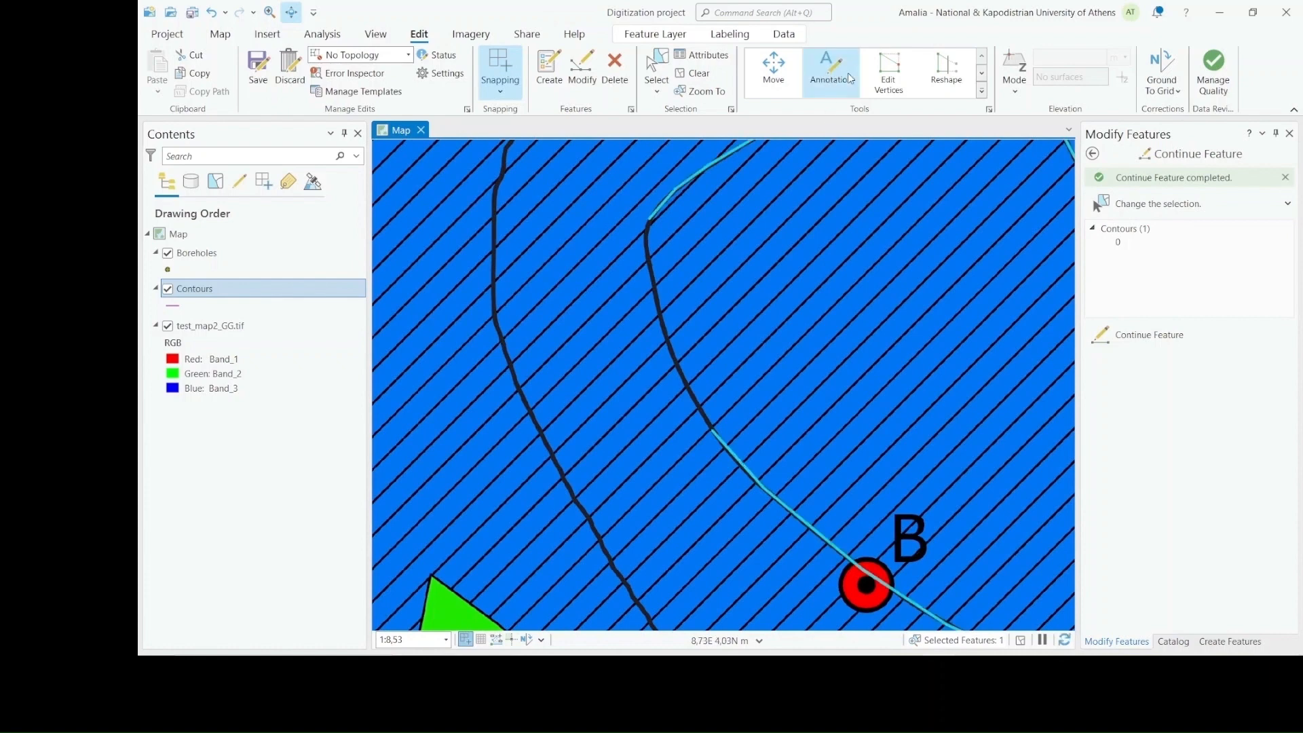
click(888, 71)
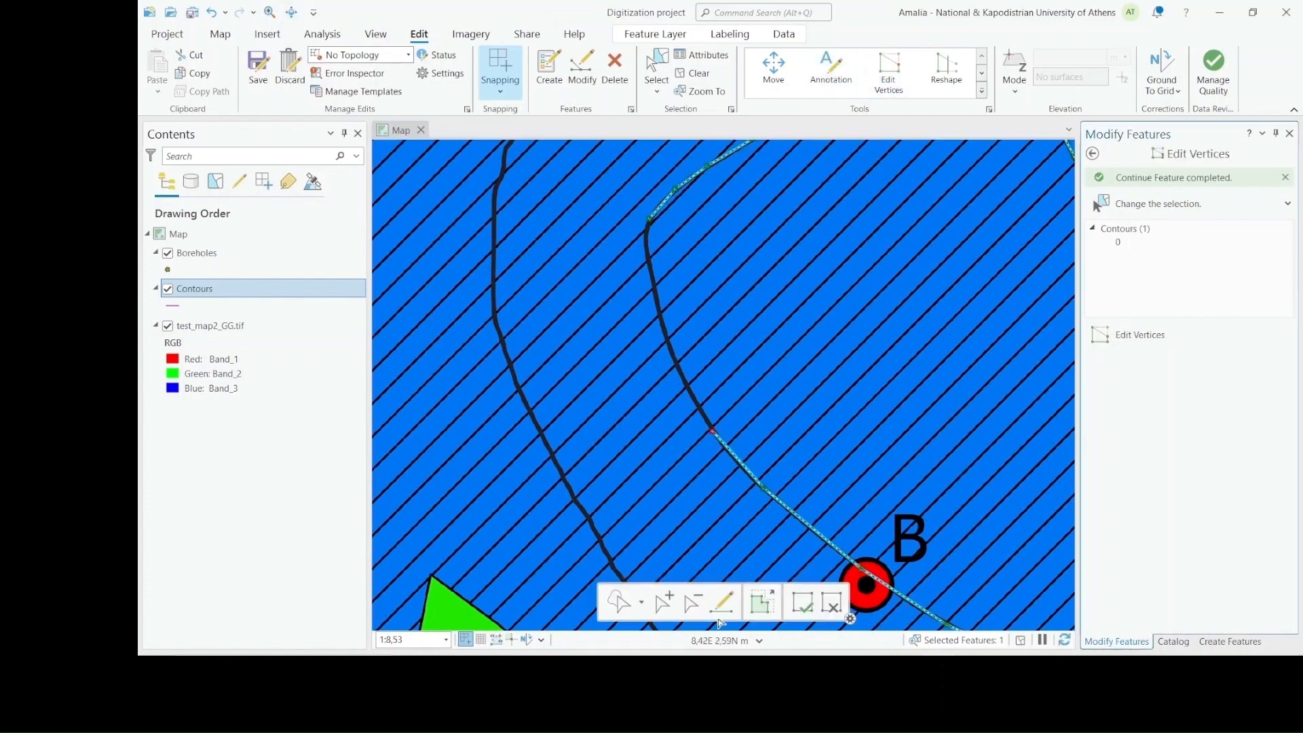
click(721, 602)
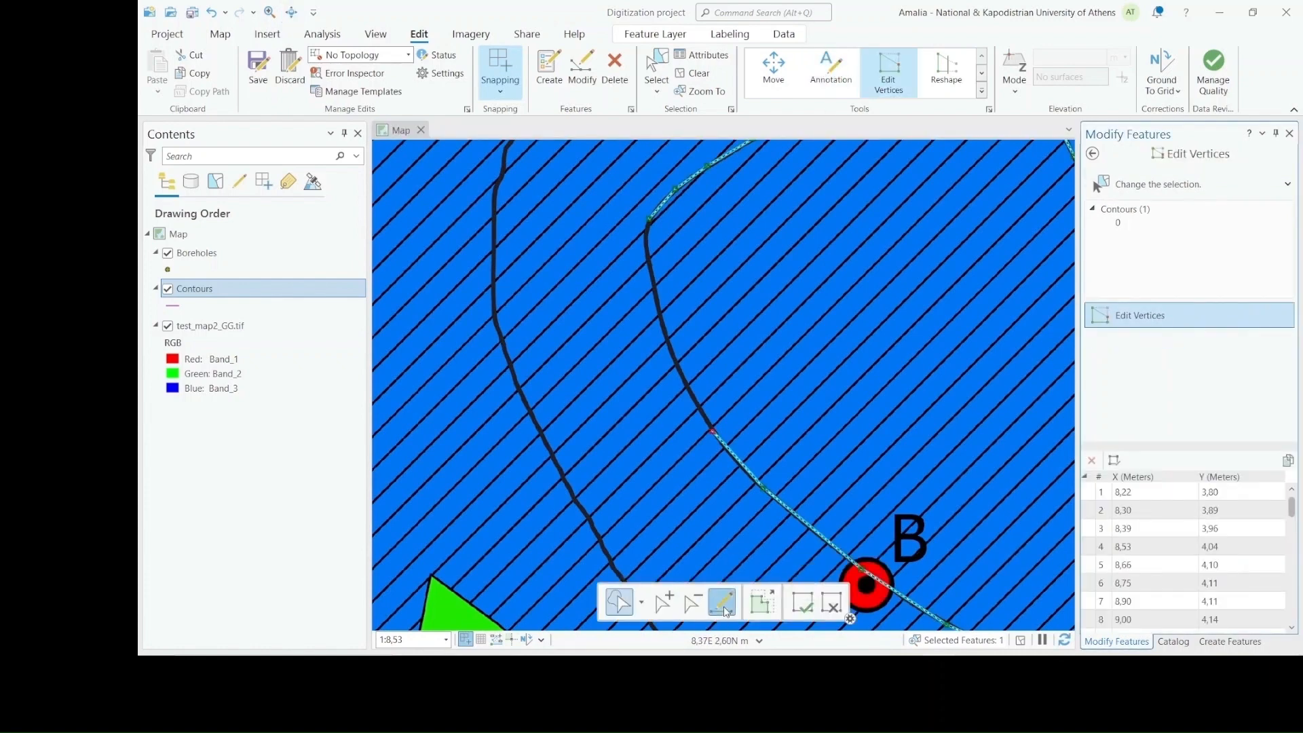
click(681, 378)
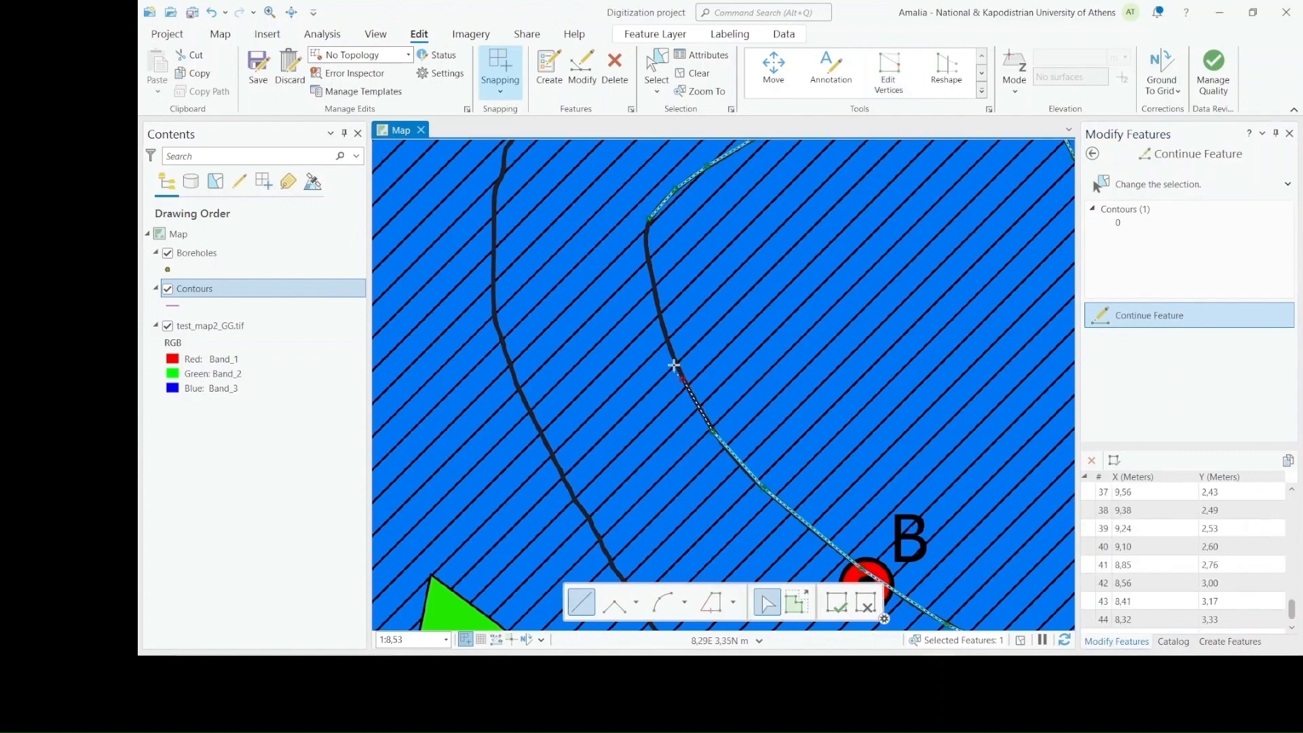
click(657, 310)
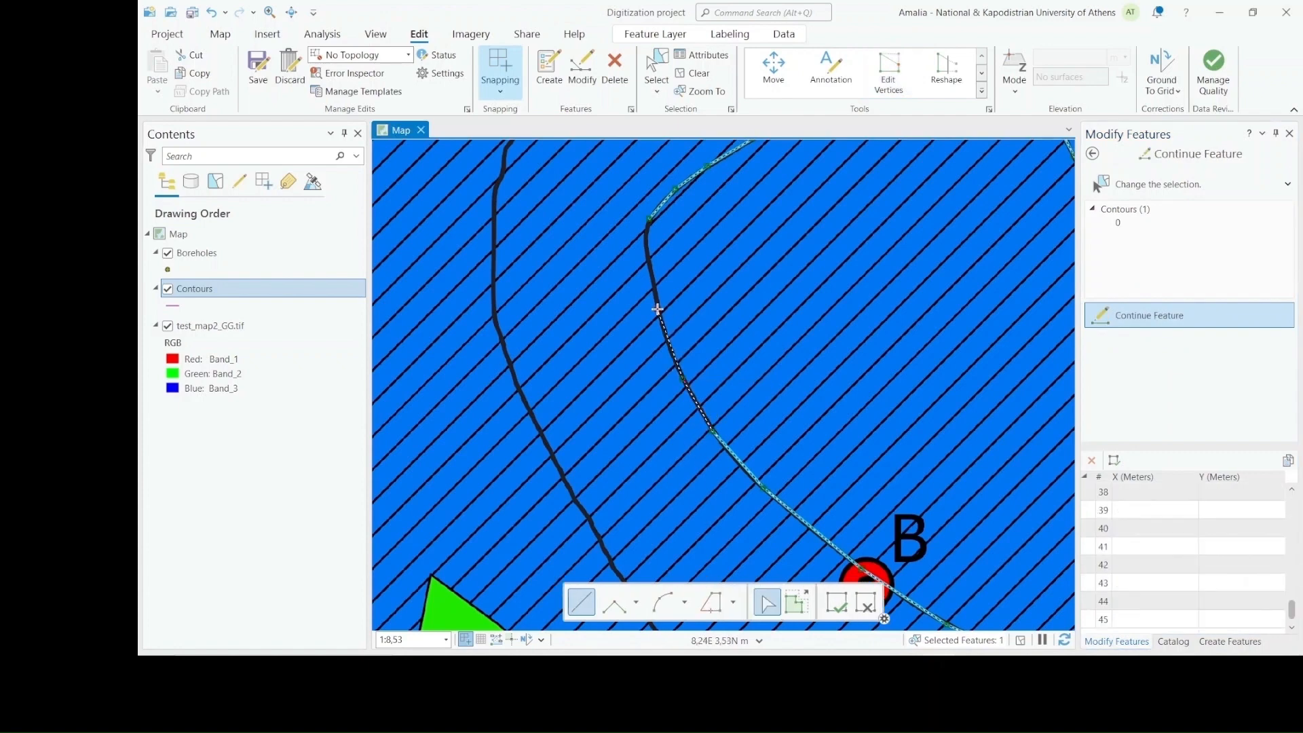
click(649, 263)
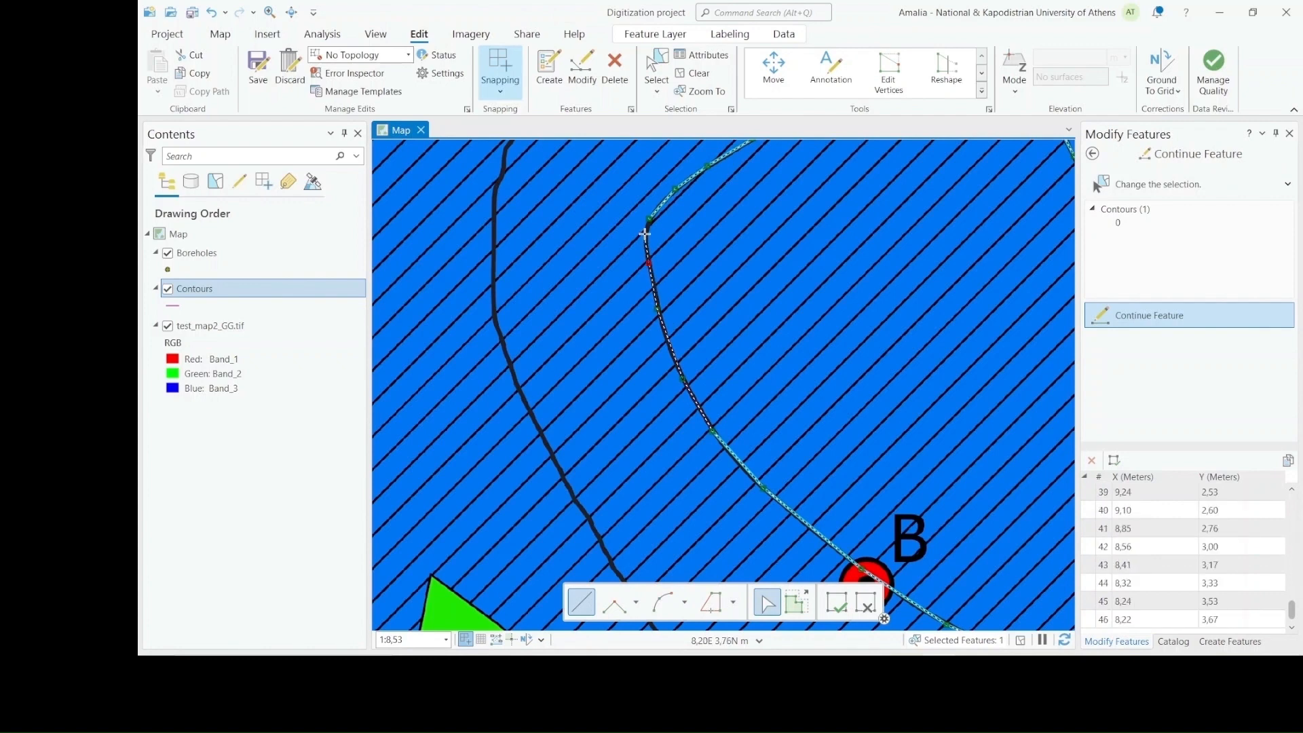
click(646, 231)
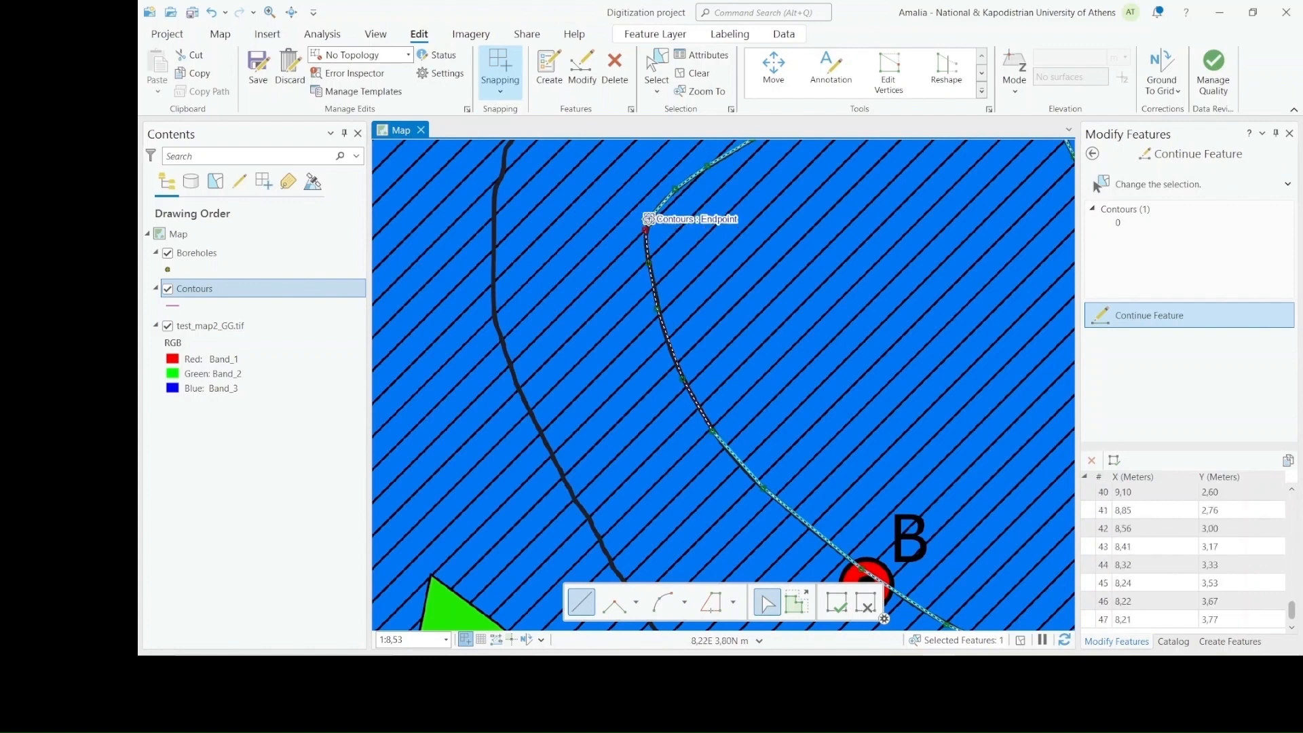
double_click(646, 228)
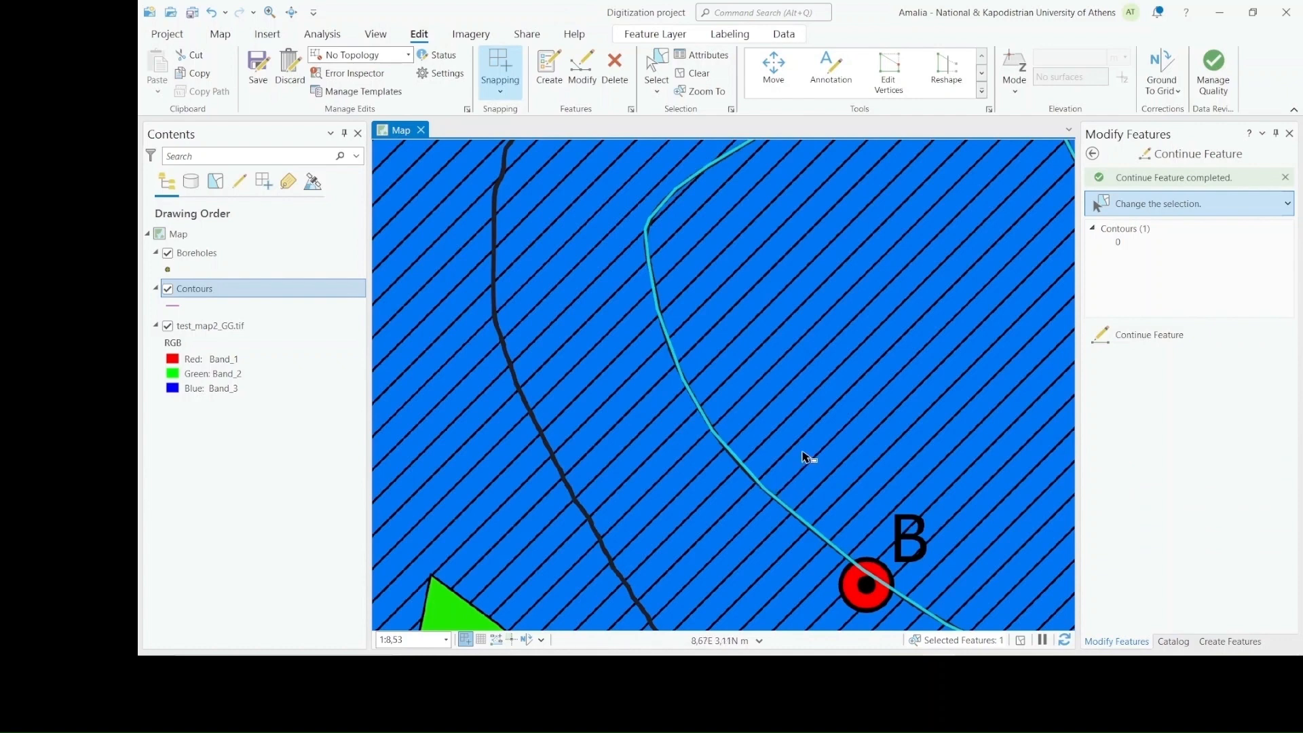
Save the edits made to the traced 250 contour
scroll(810, 446, down, 3)
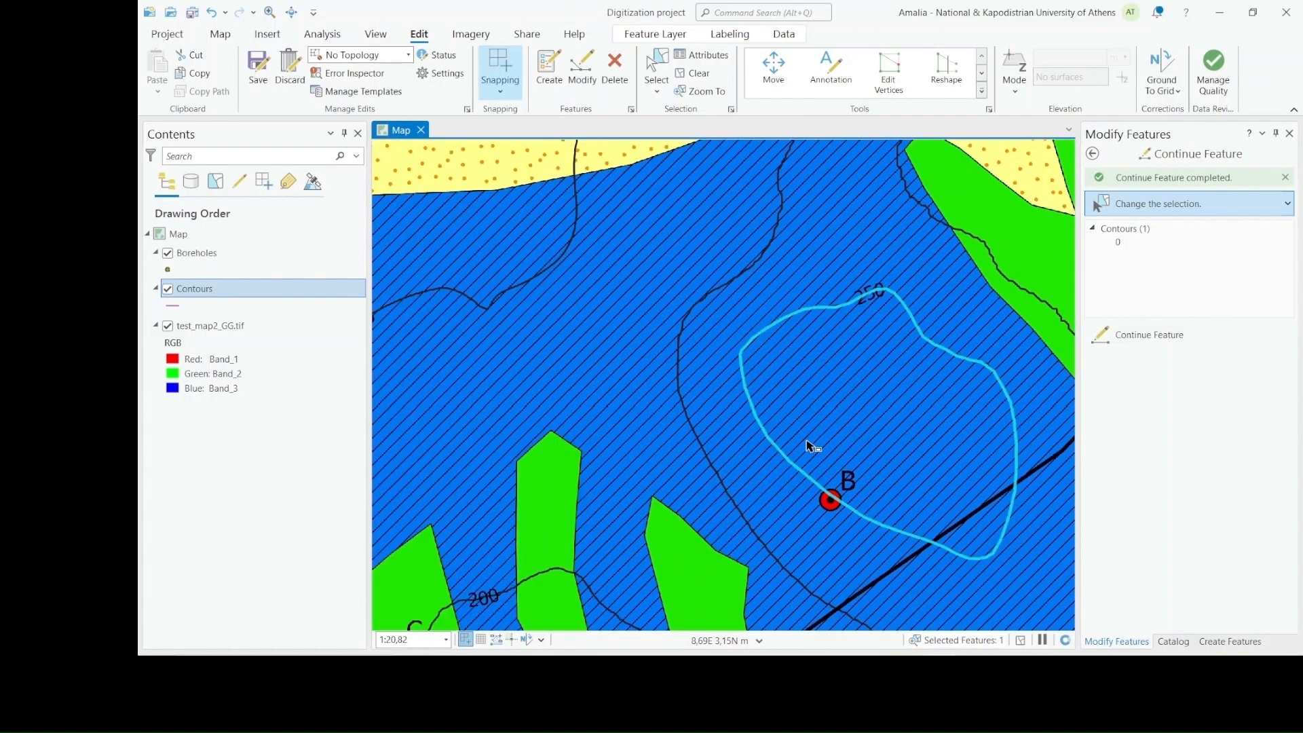
scroll(809, 446, down, 2)
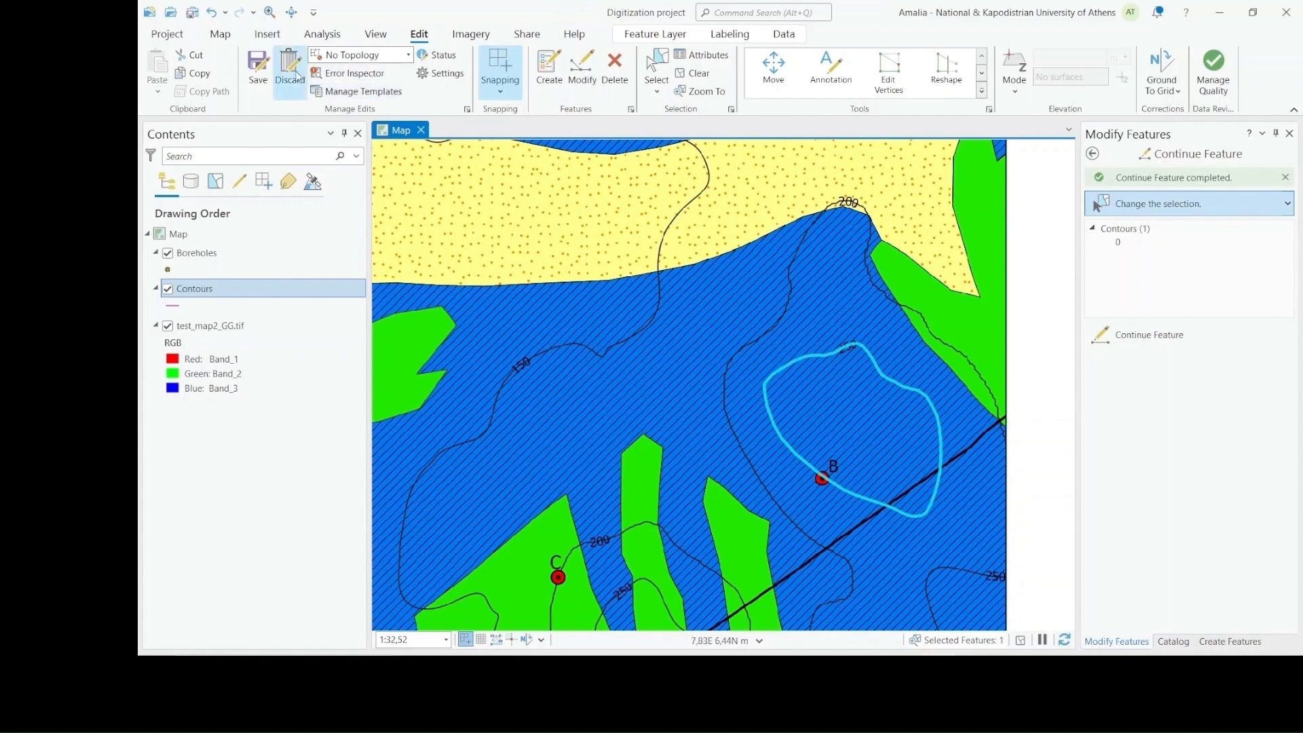
click(256, 66)
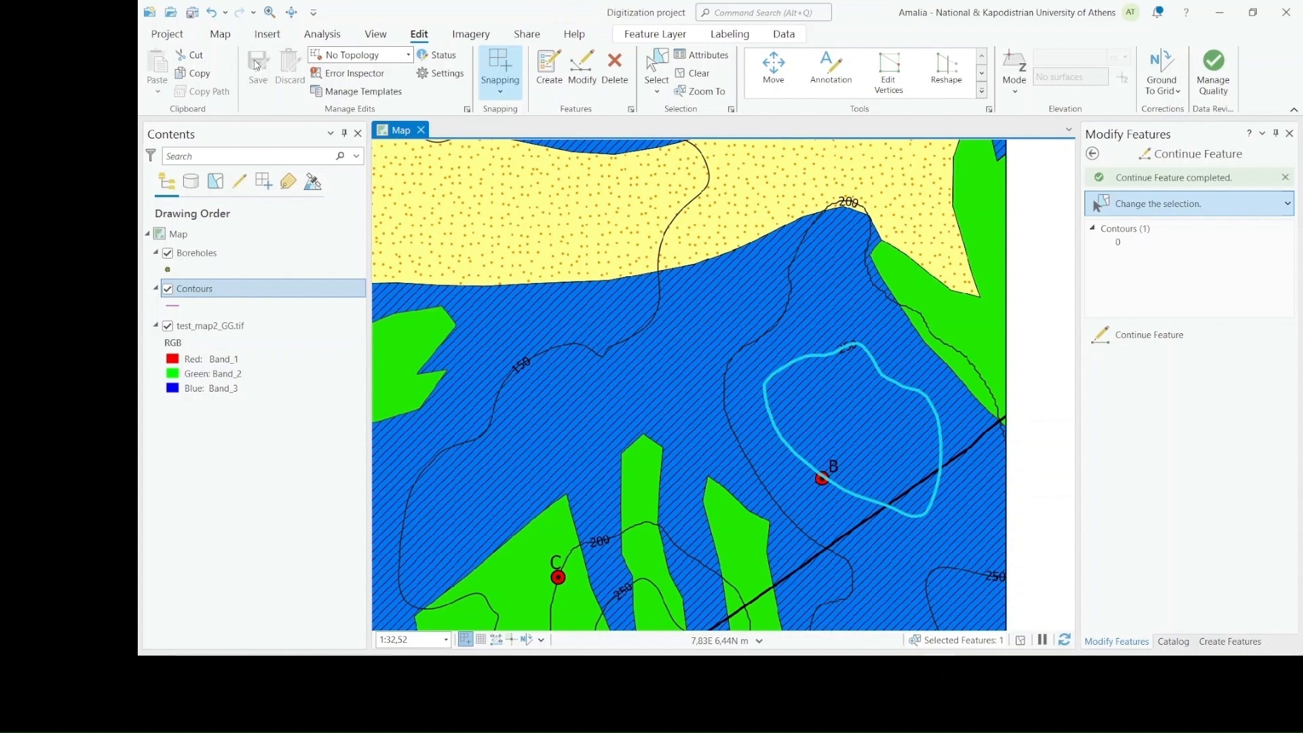
Open the attribute table of the Contours layer and set the traced polyline's Altitude to 250
right_click(259, 290)
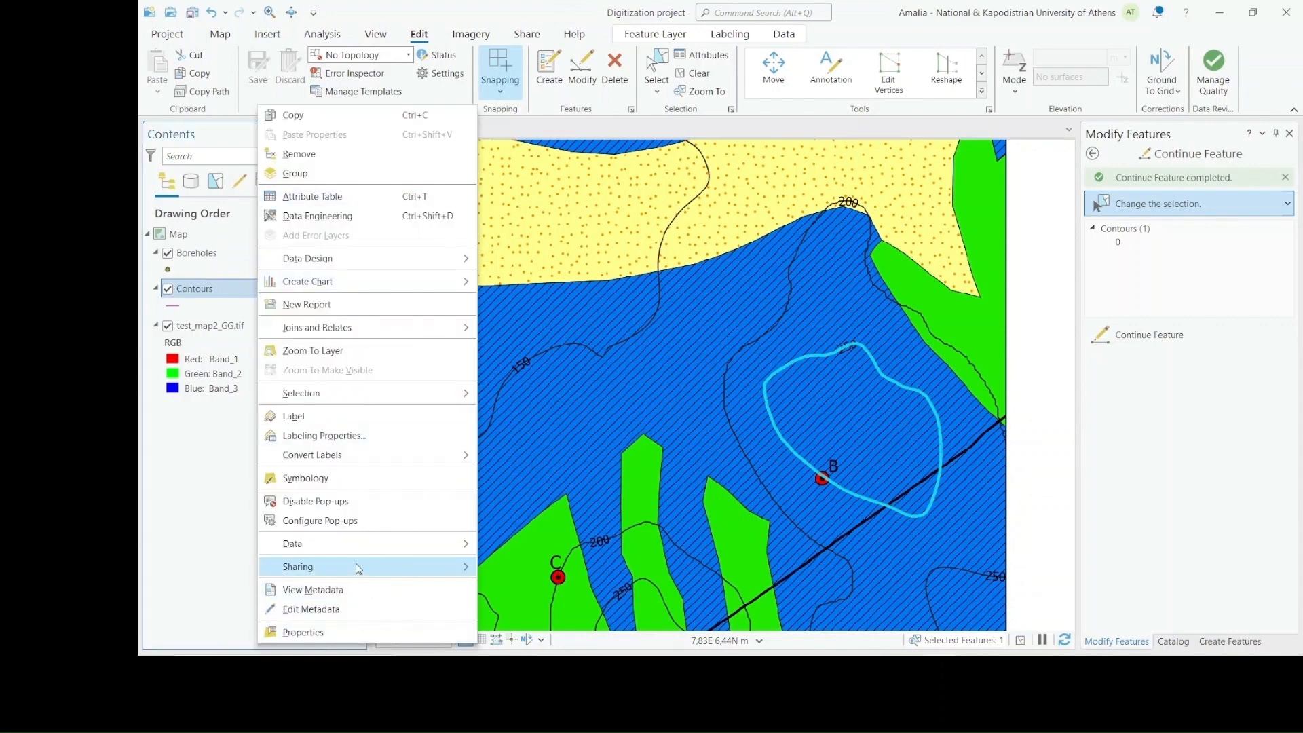
click(354, 198)
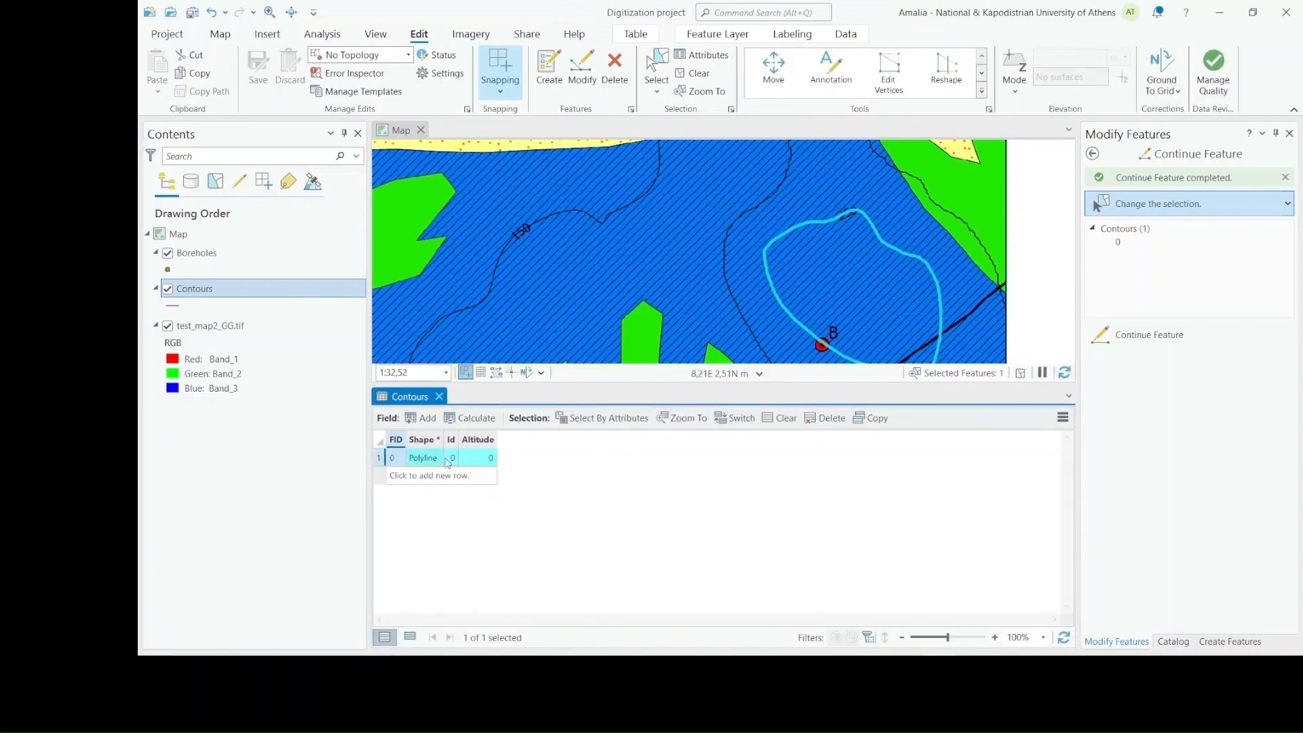
click(486, 460)
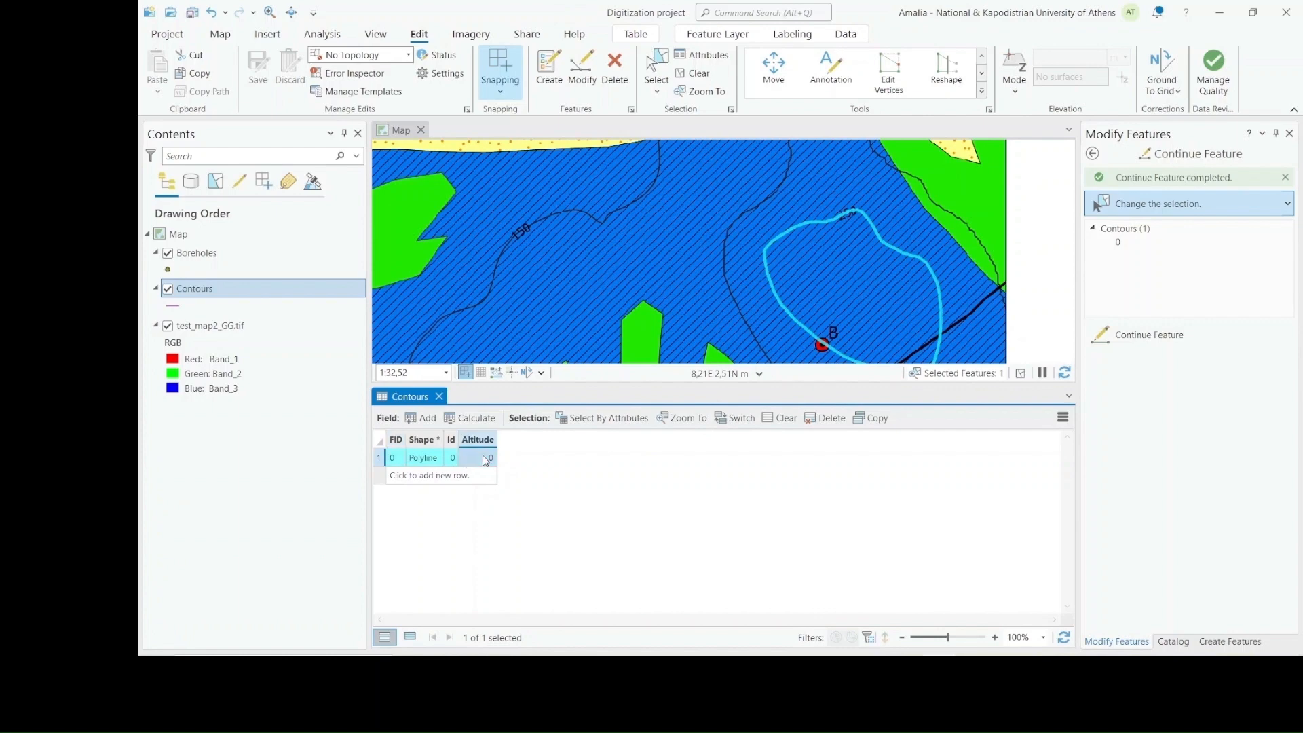
click(492, 461)
click(489, 459)
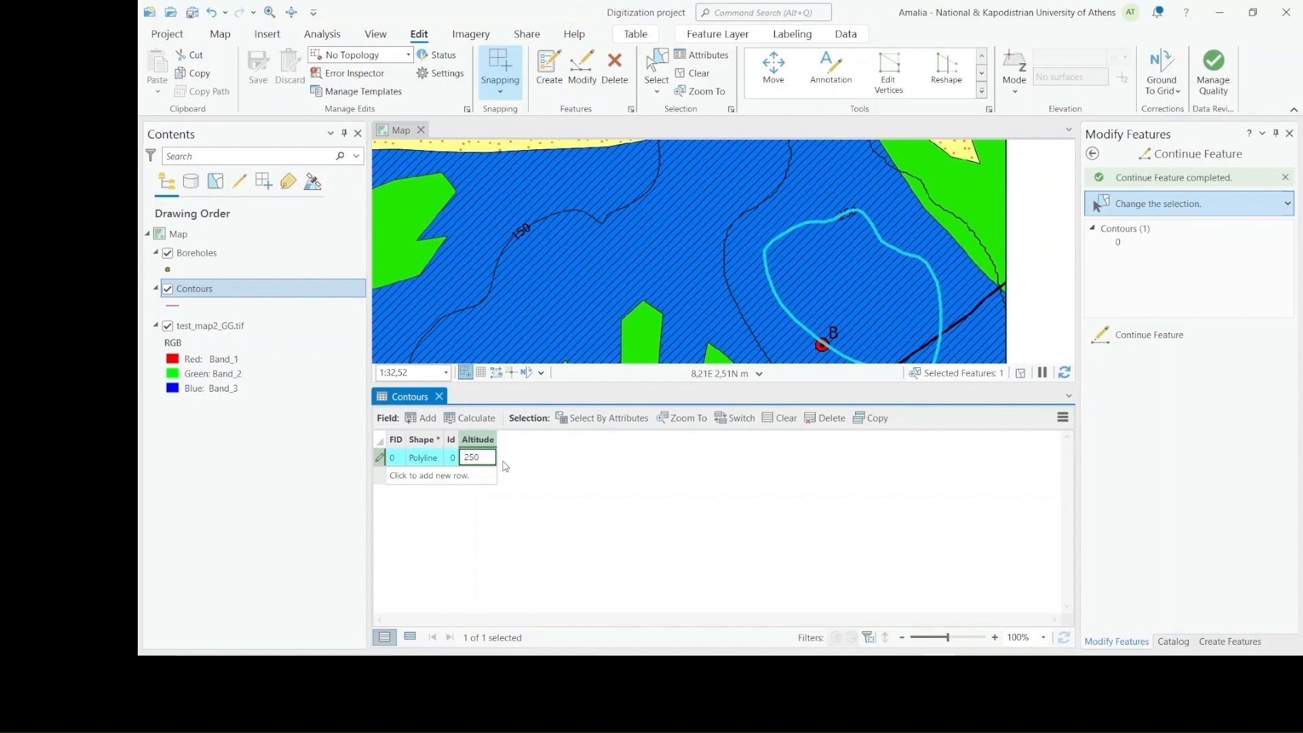
key(Return)
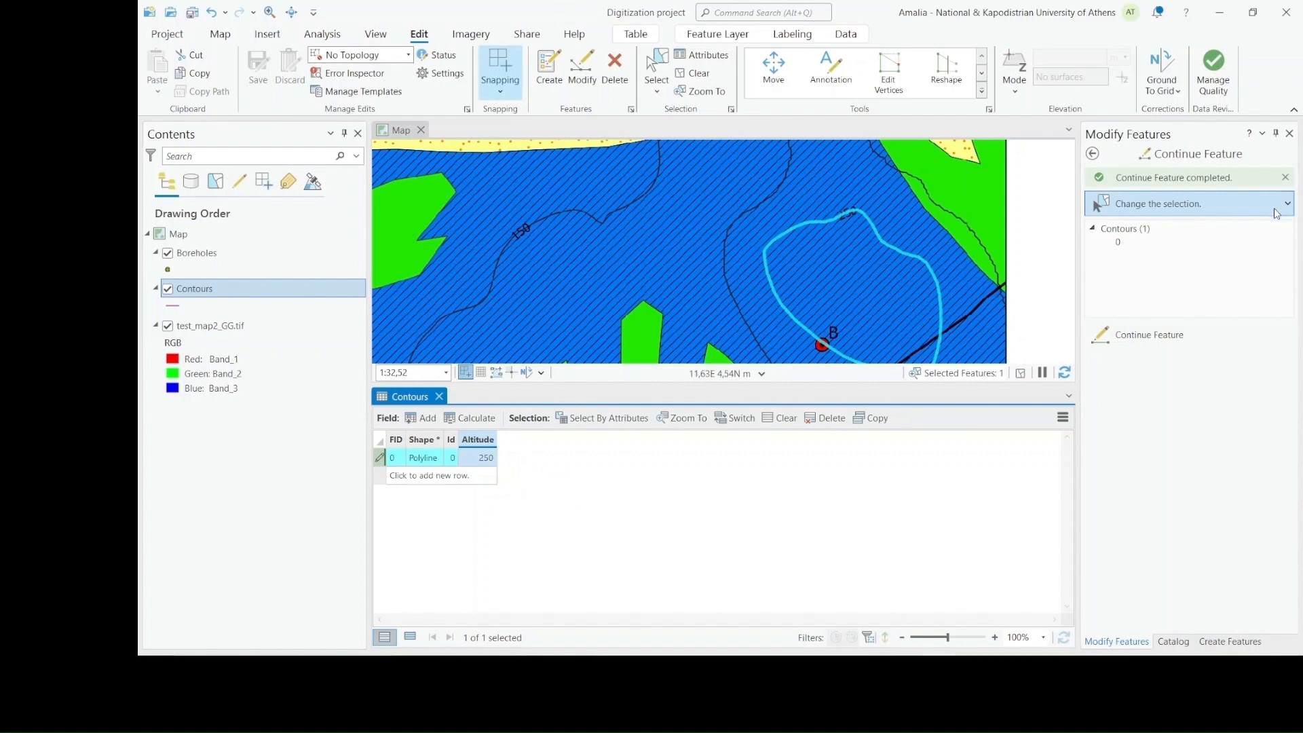
Save the altitude edit and close the Contours attribute table
click(1119, 244)
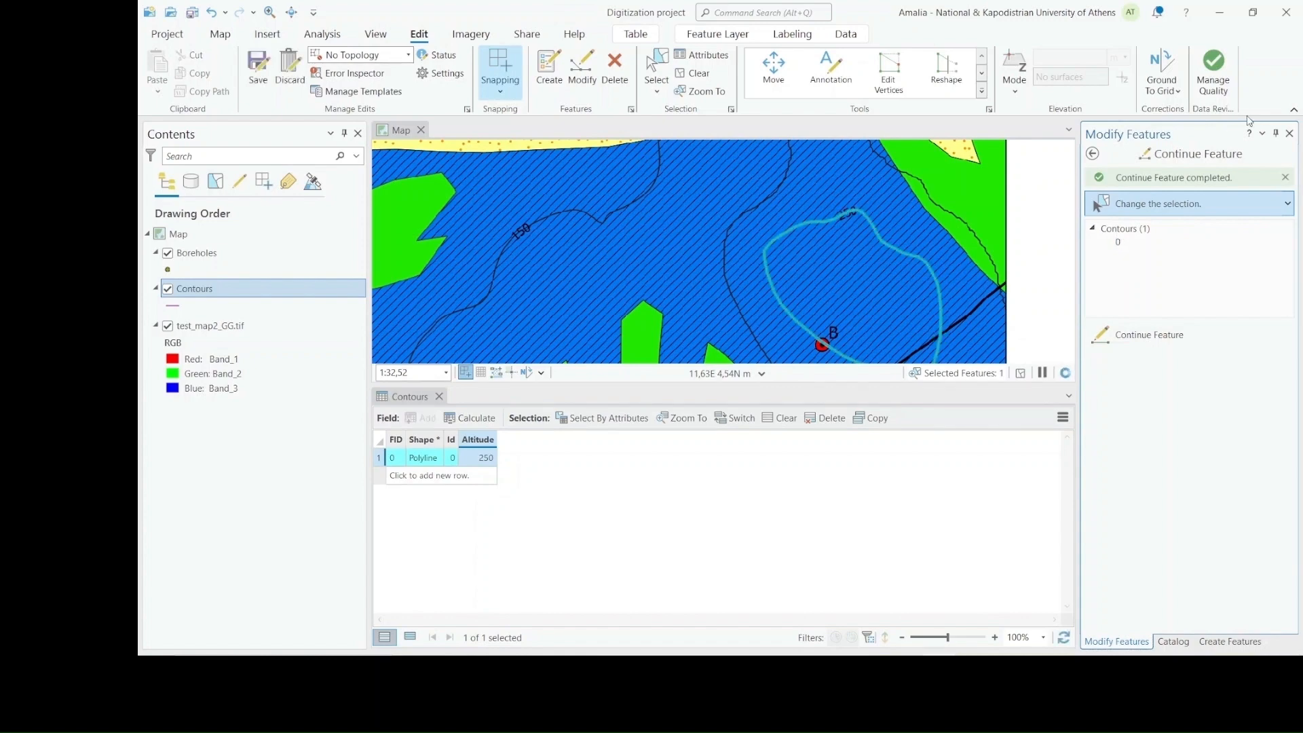
click(1289, 134)
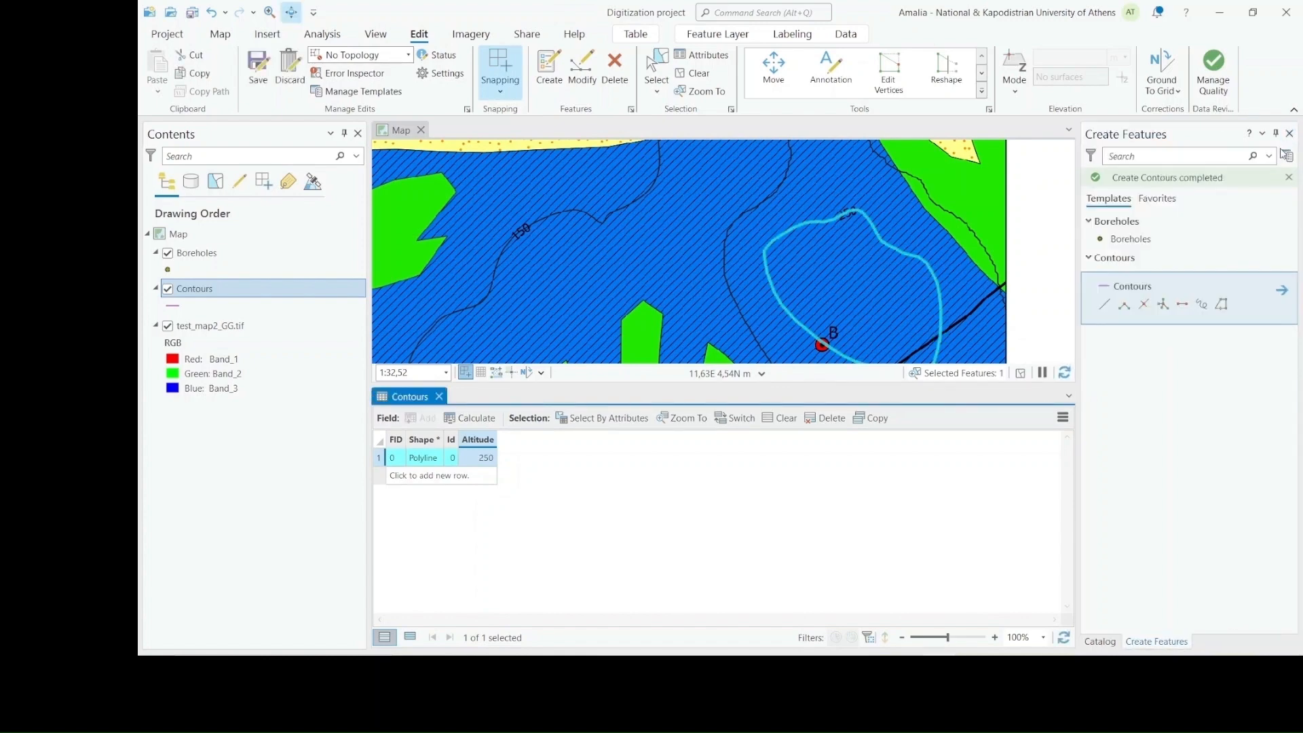
click(264, 74)
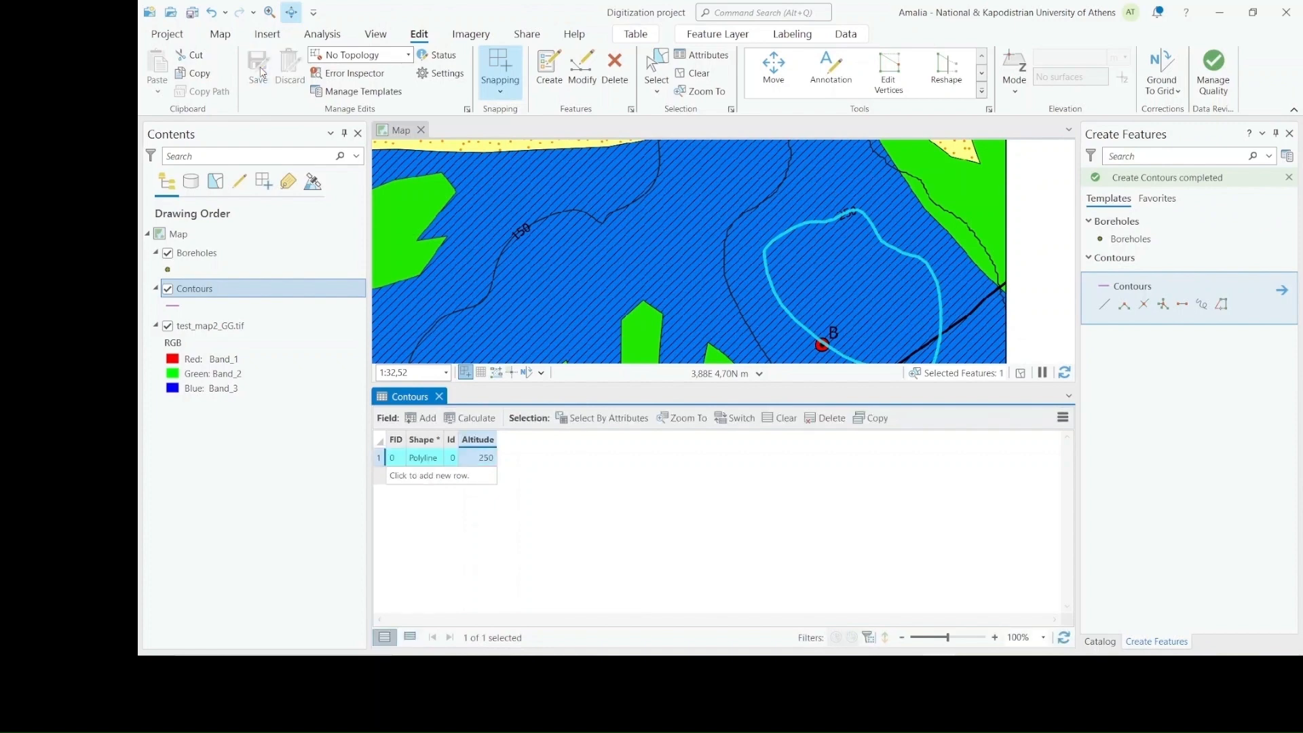
click(1100, 641)
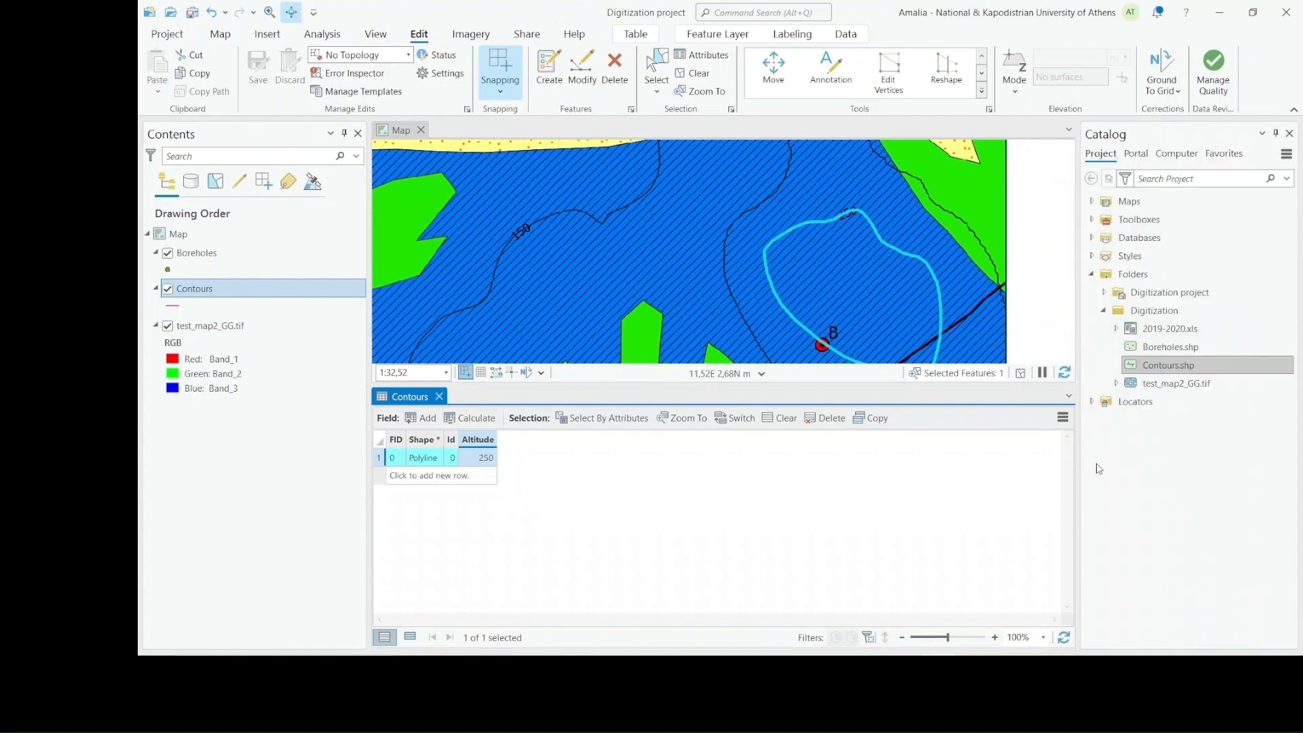
click(439, 397)
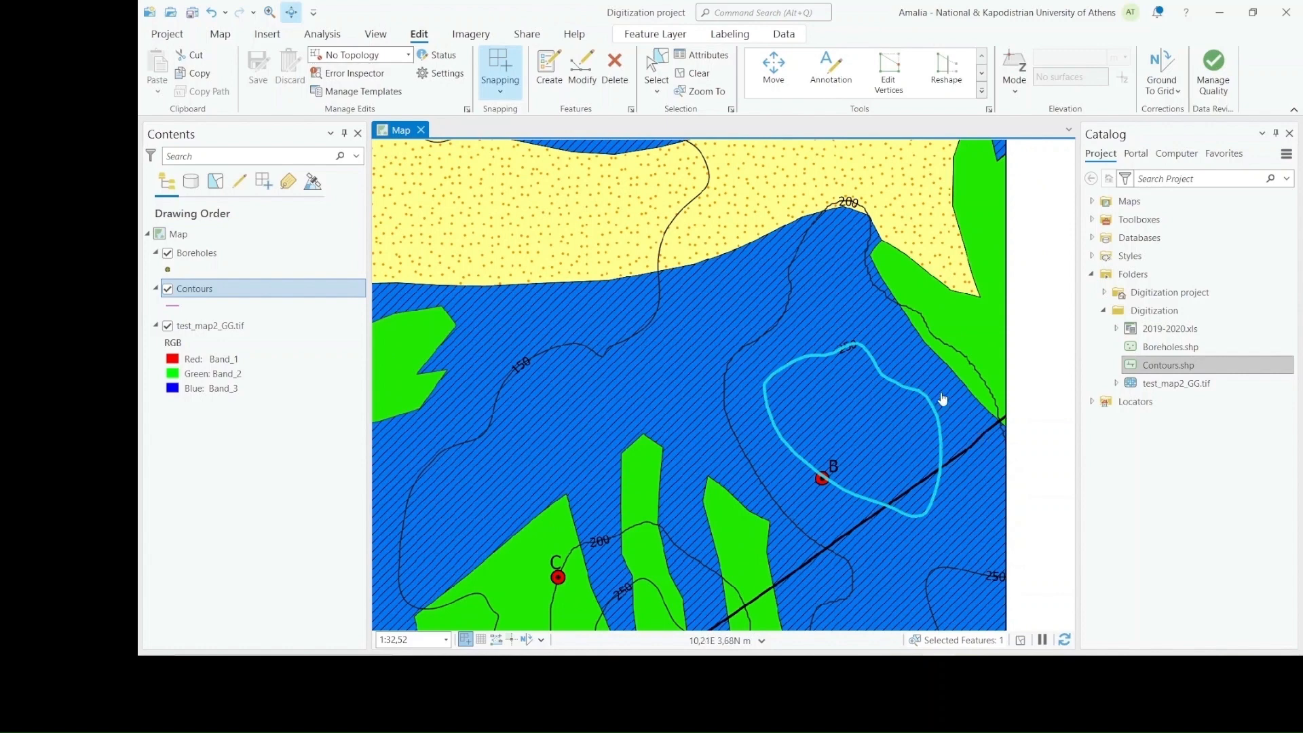
Open the attributes of the selected contour, set its Altitude to 350 and apply the change
click(699, 59)
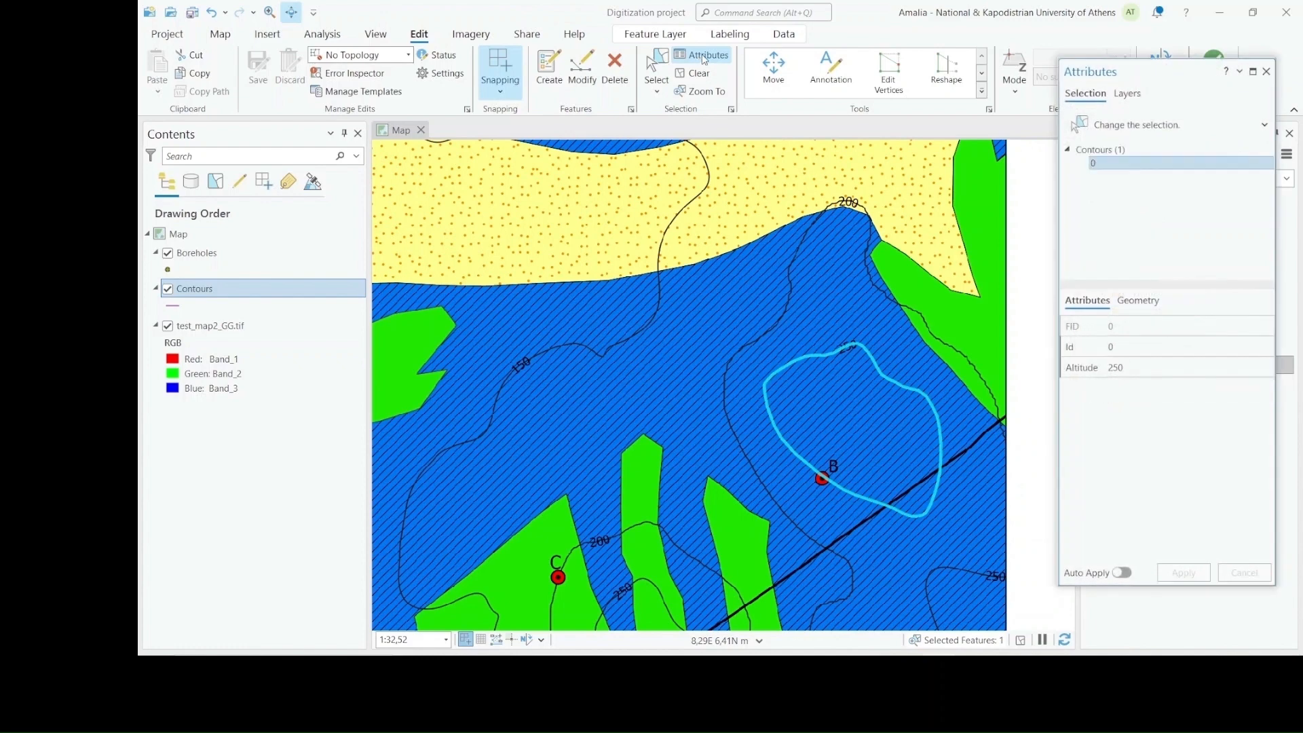
click(582, 68)
click(1135, 368)
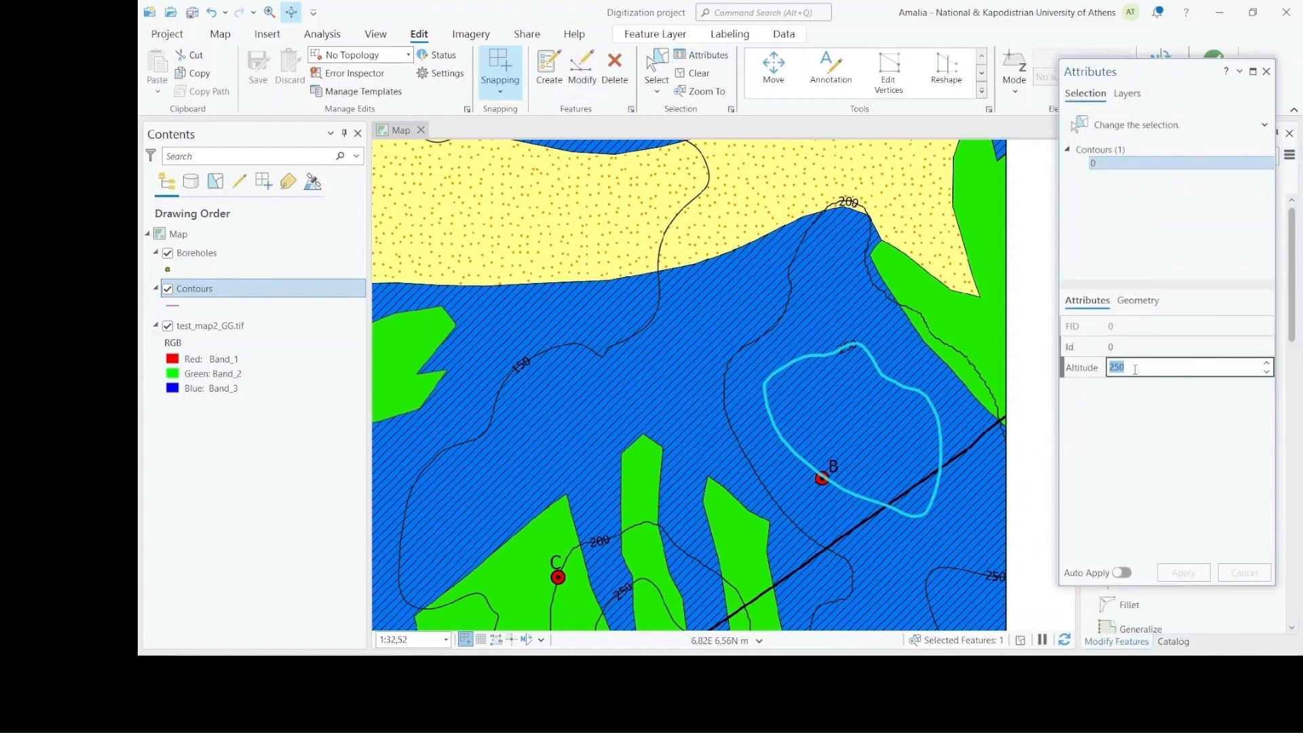
click(1116, 367)
key(BackSpace)
text(3)
key(Return)
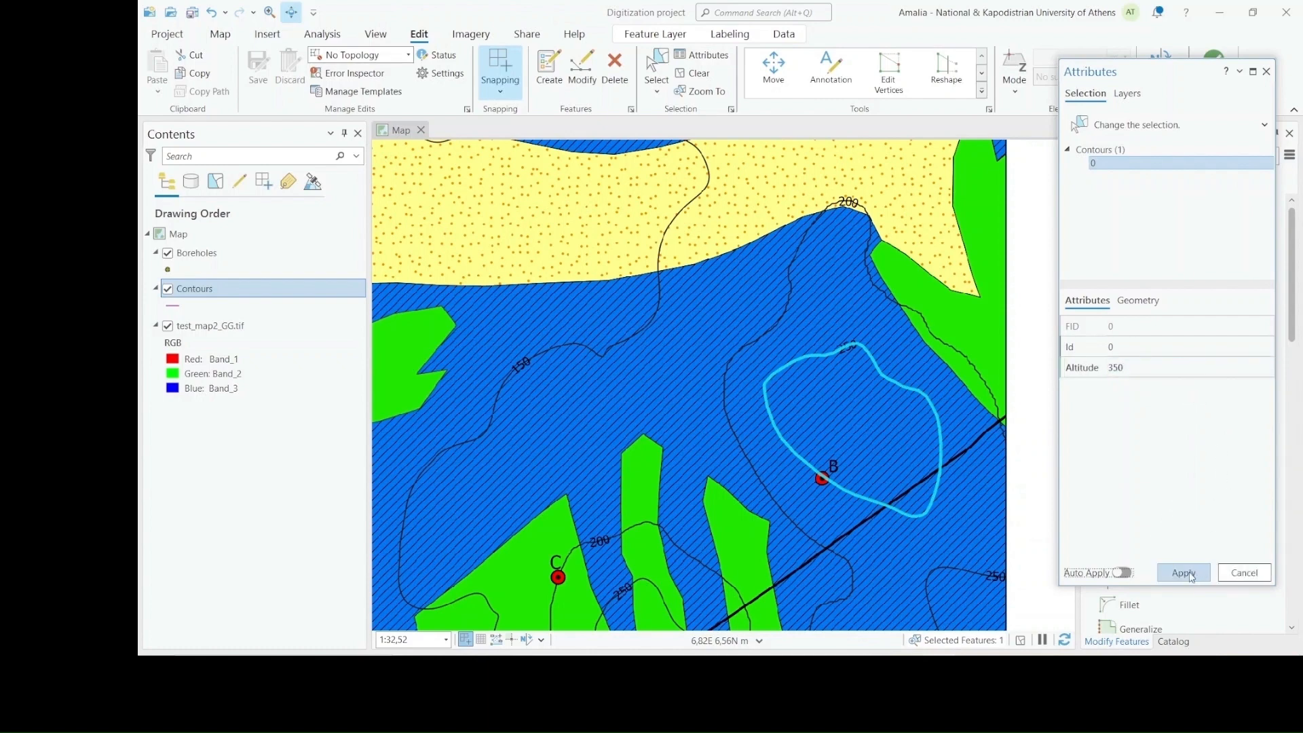
click(1191, 578)
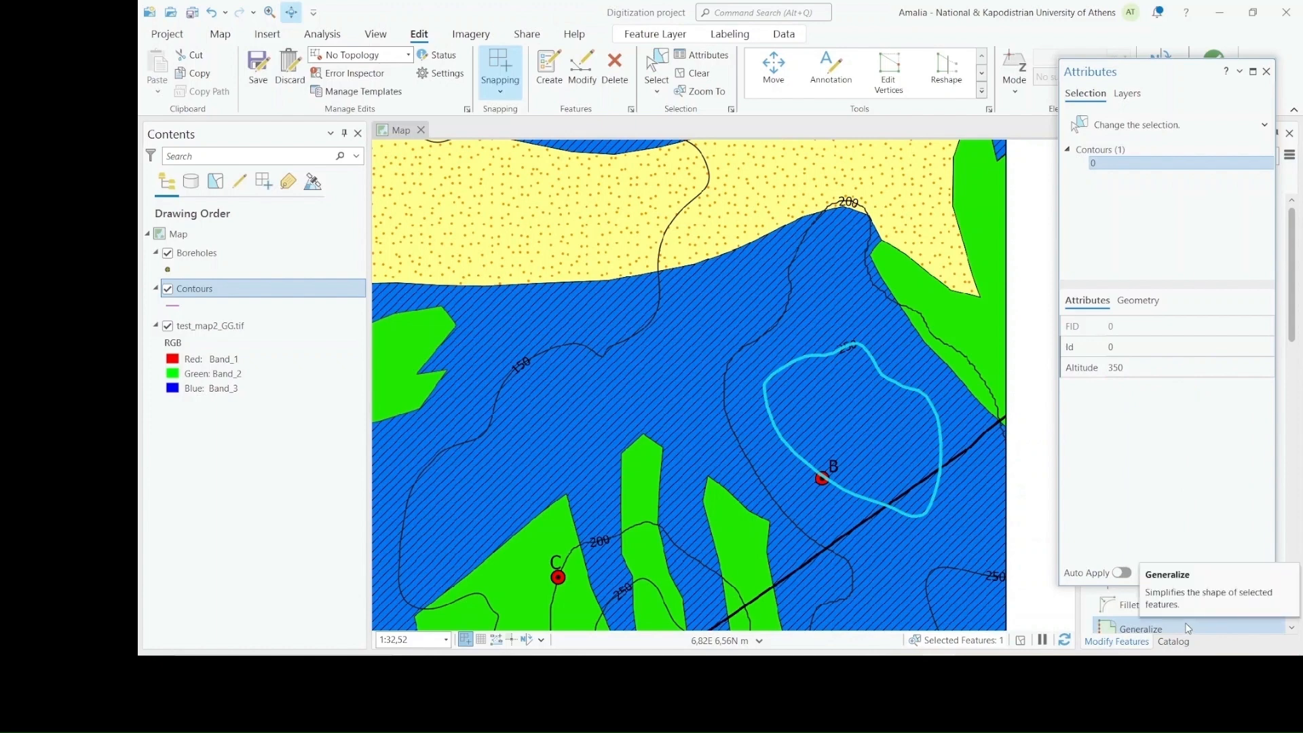
click(1267, 72)
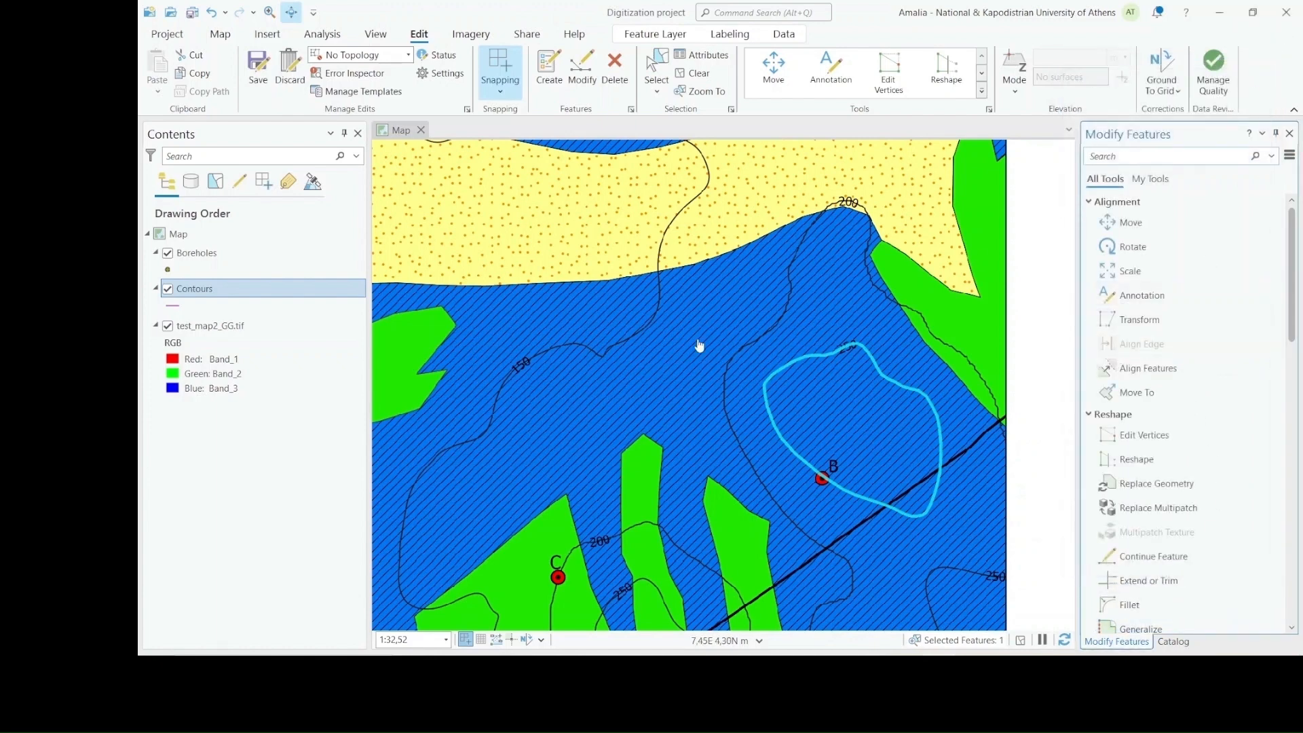
Discard all unsaved edits to undo the altitude change and put away the feature modification tools
click(290, 75)
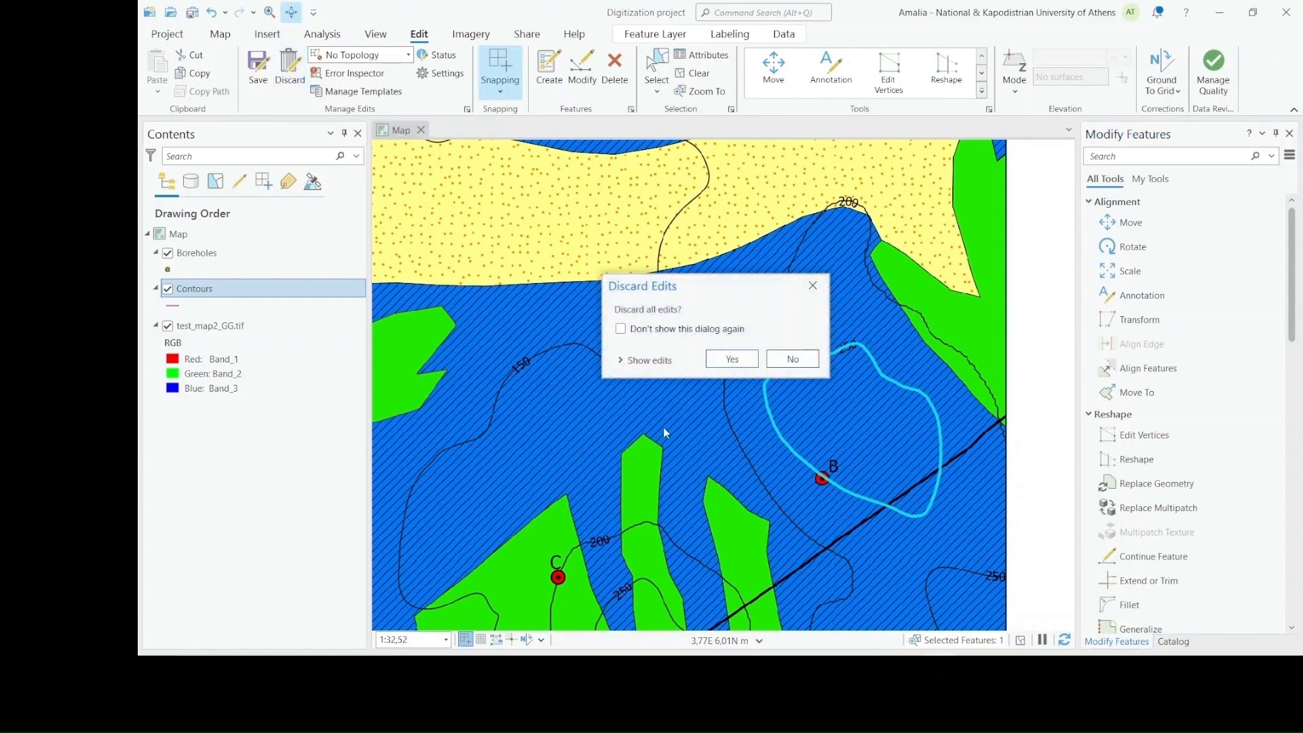
click(730, 366)
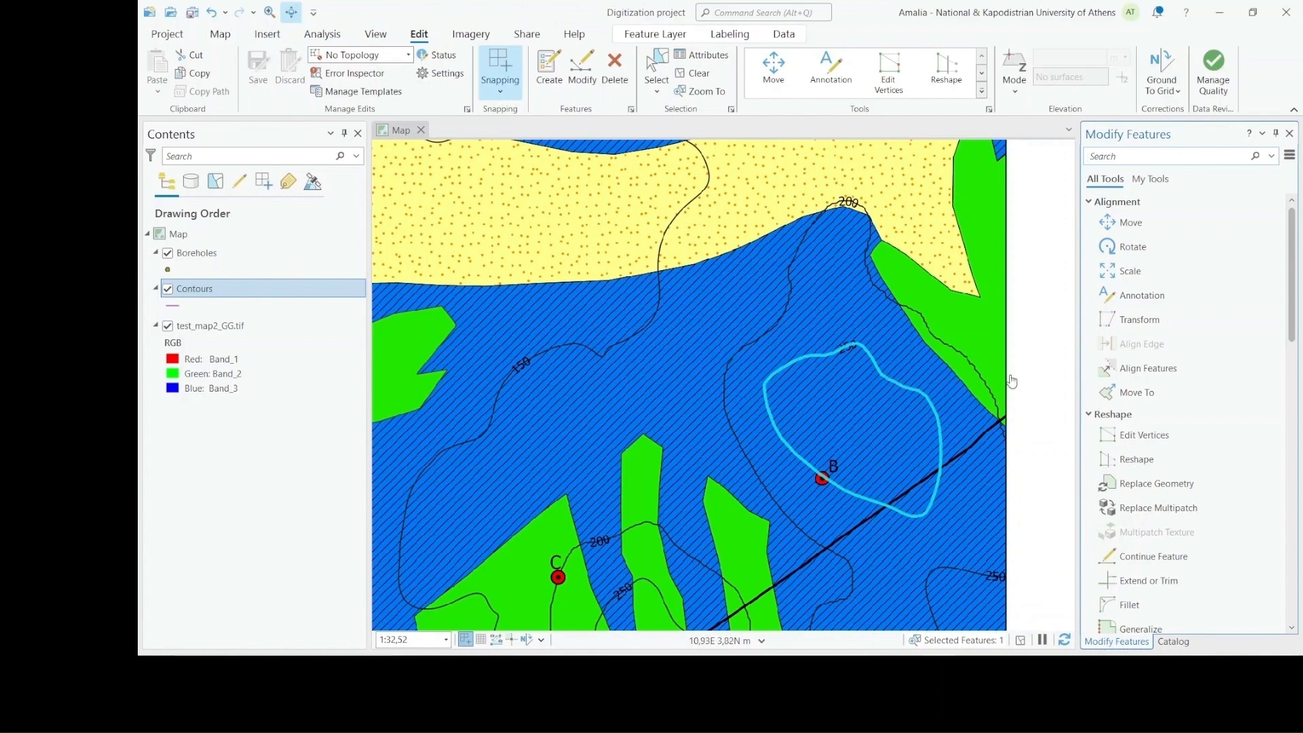
click(1288, 134)
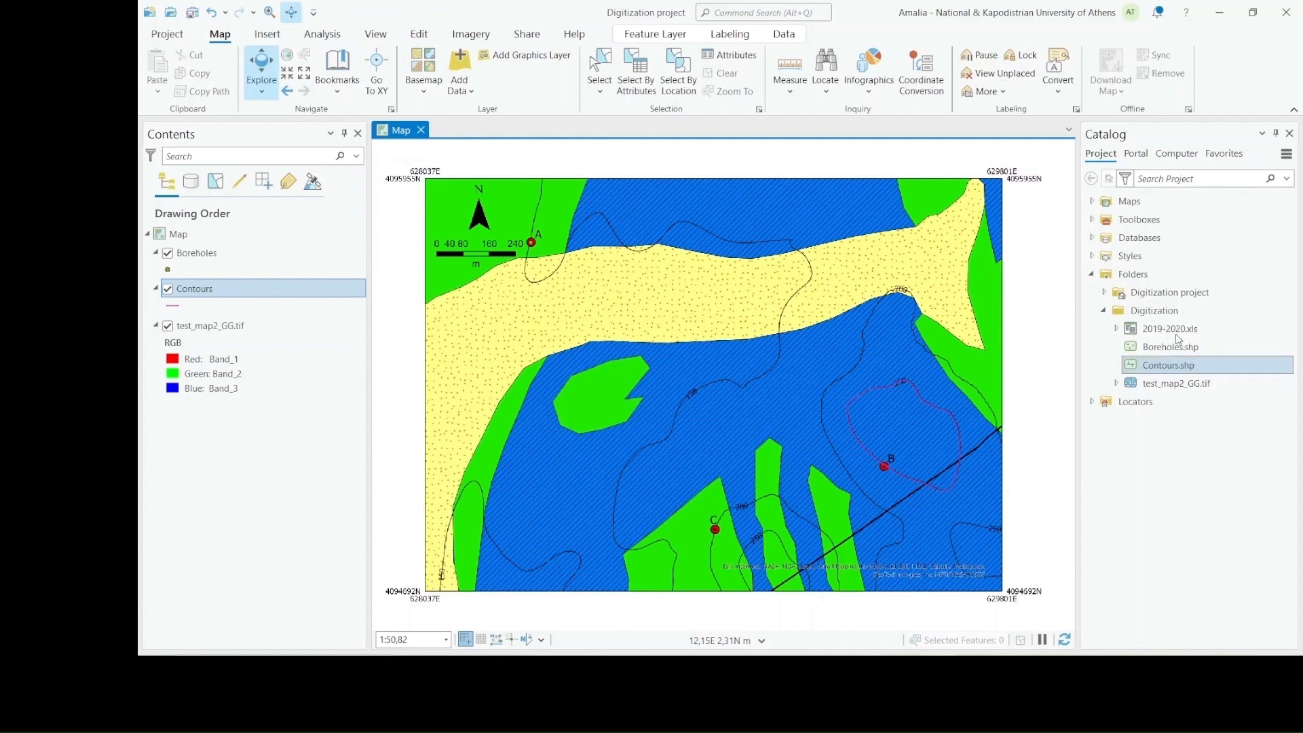
Start a new shapefile in the Digitization folder and name it Geology
click(1175, 311)
right_click(1176, 312)
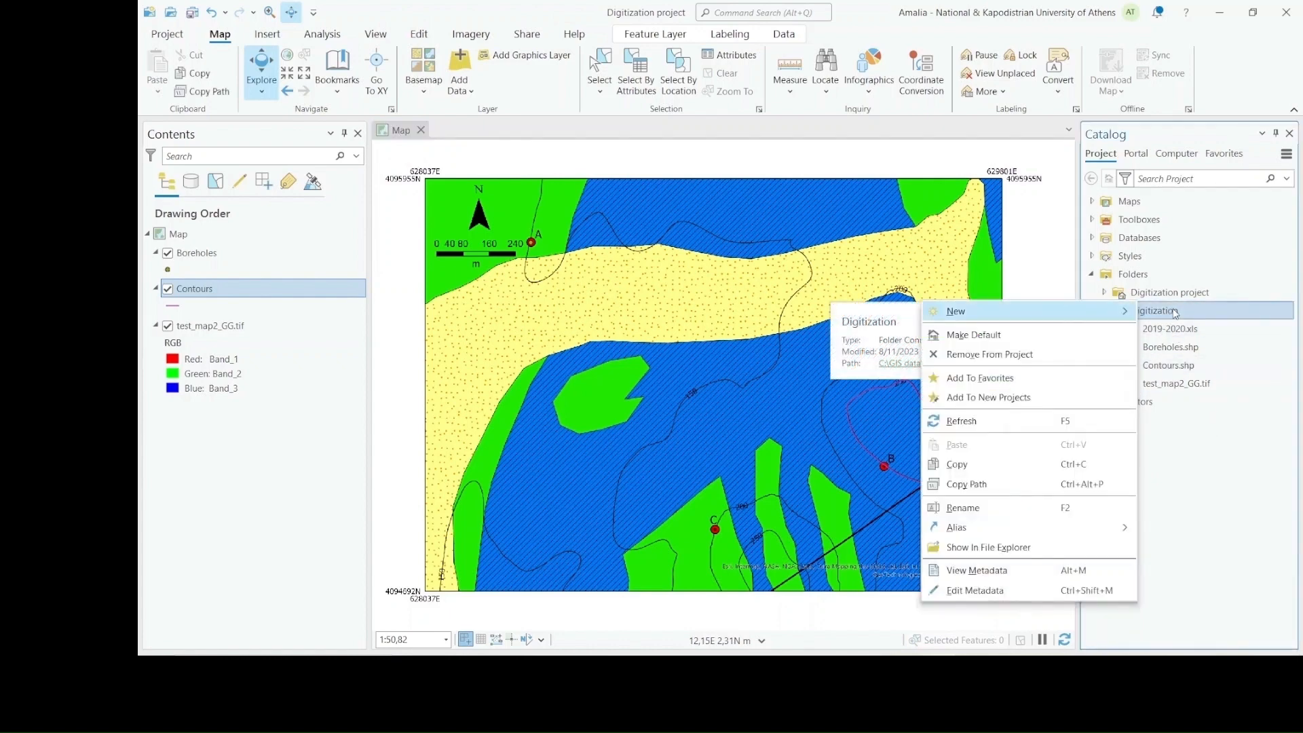
mouse_move(1081, 324)
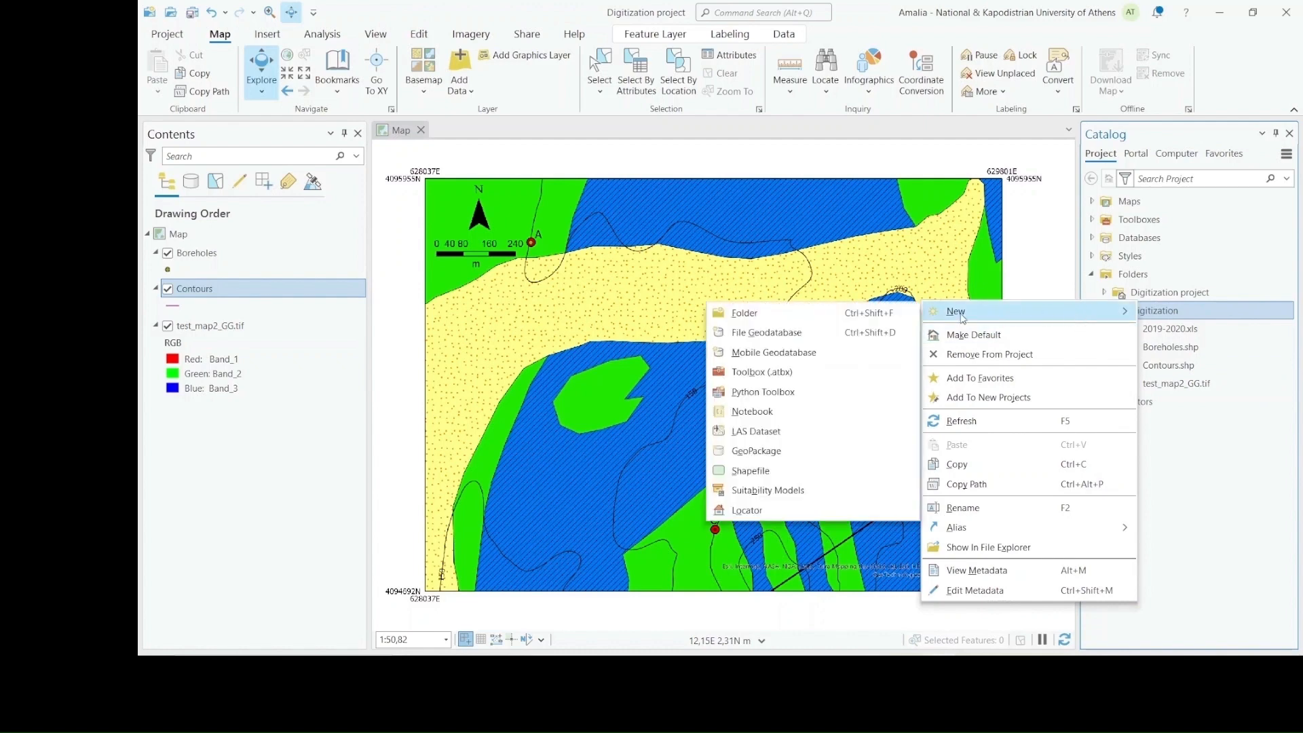
click(840, 471)
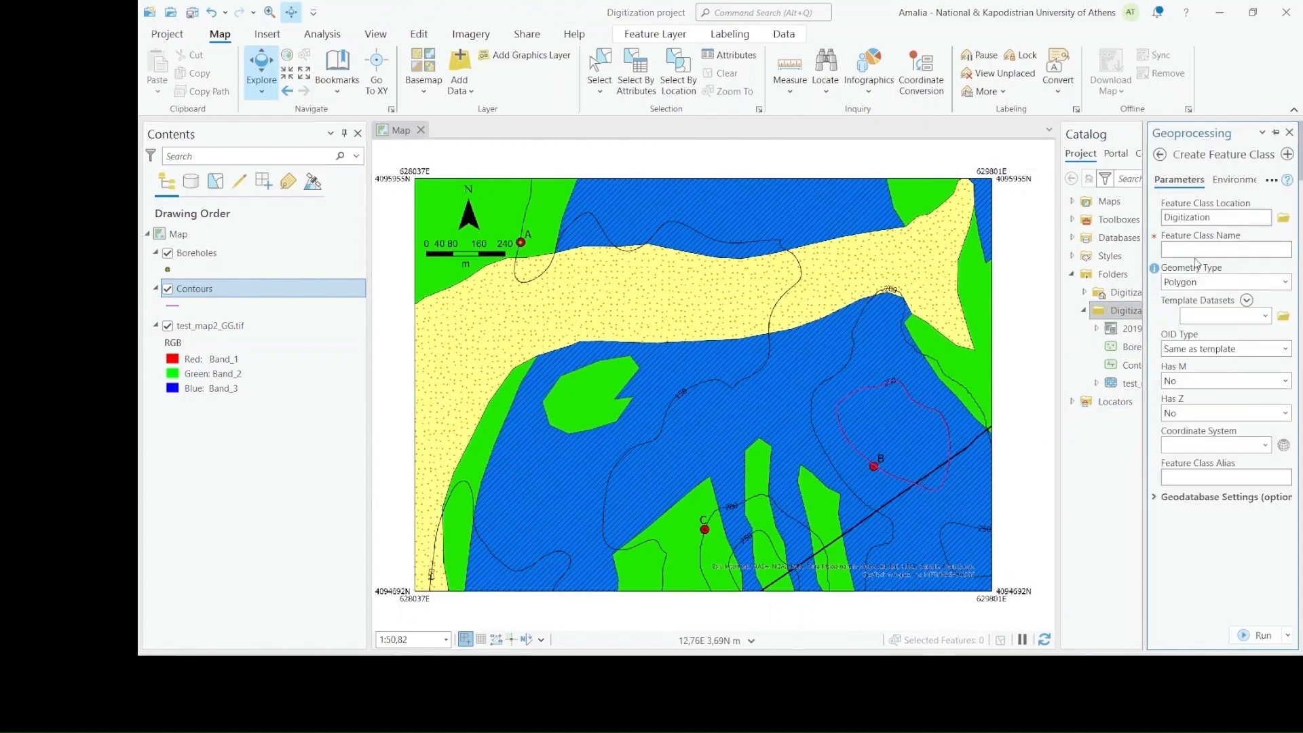
click(1202, 248)
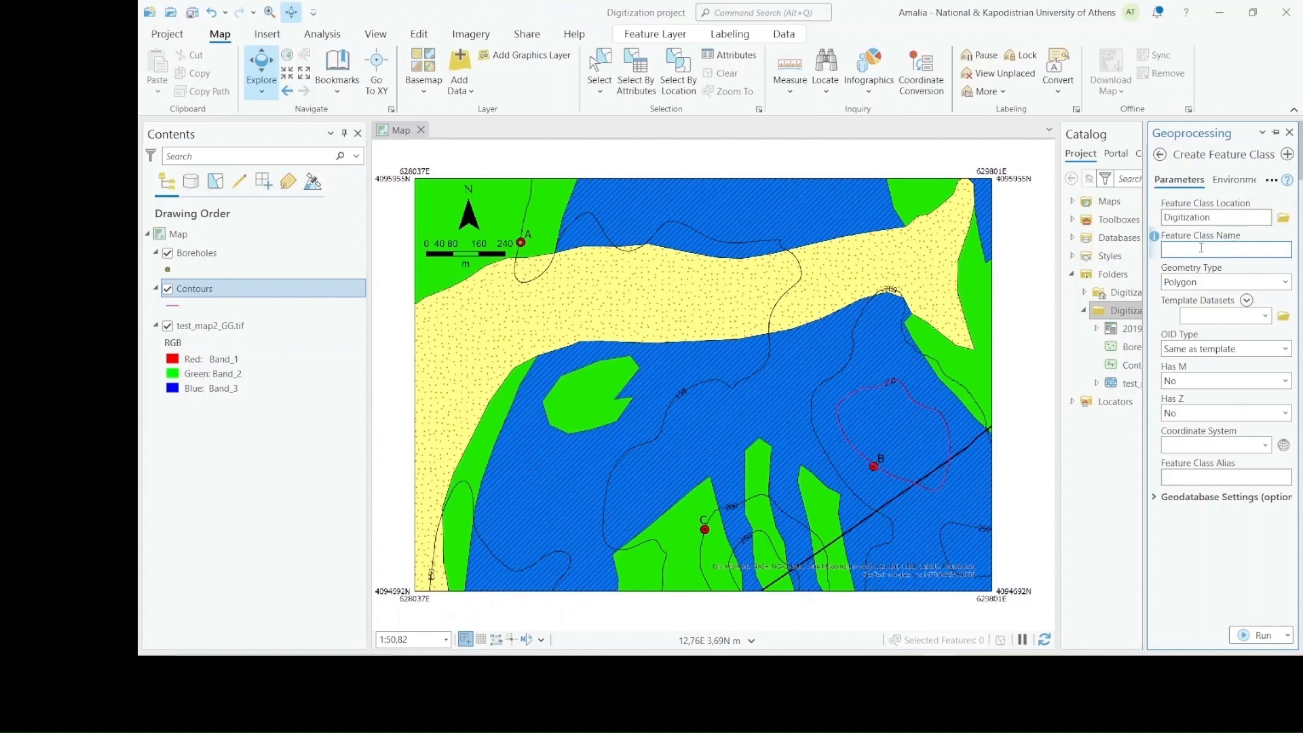
text(Geology)
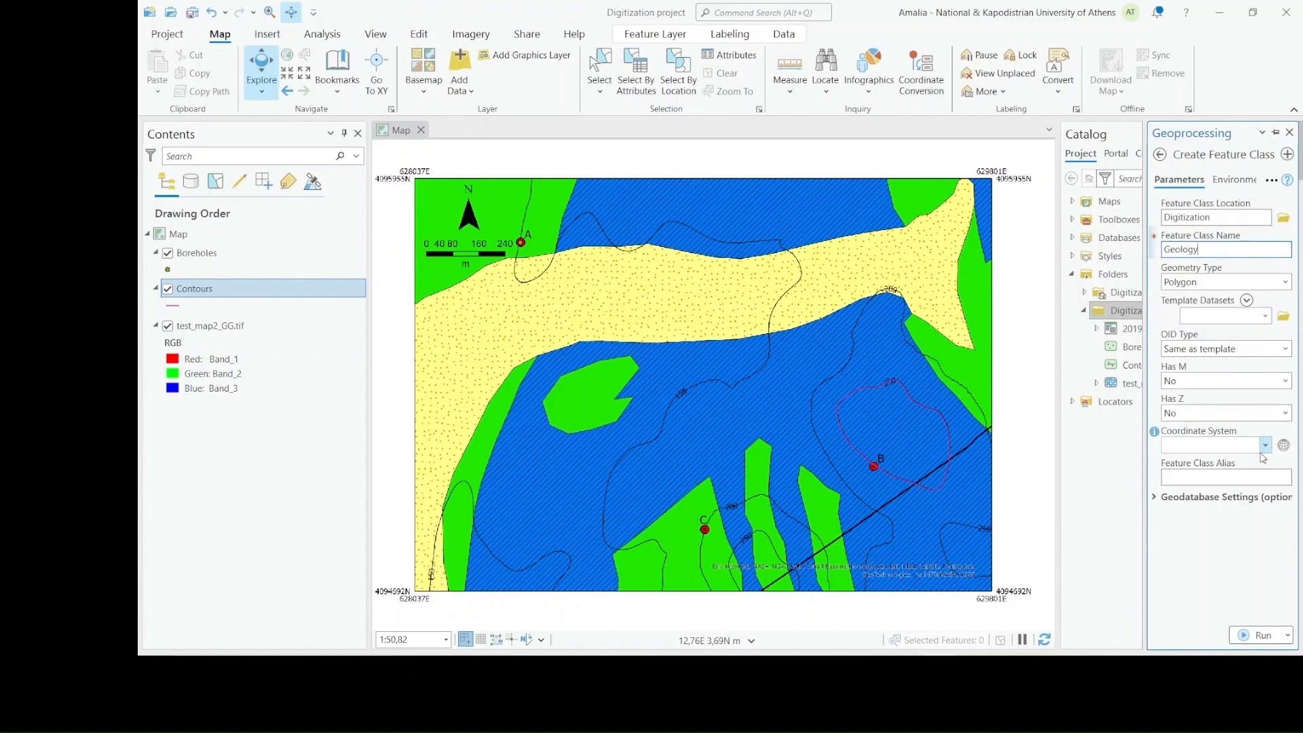
Assign the Greek_Grid coordinate system to the Geology polygon shapefile, create it and close the creation tool
click(1284, 447)
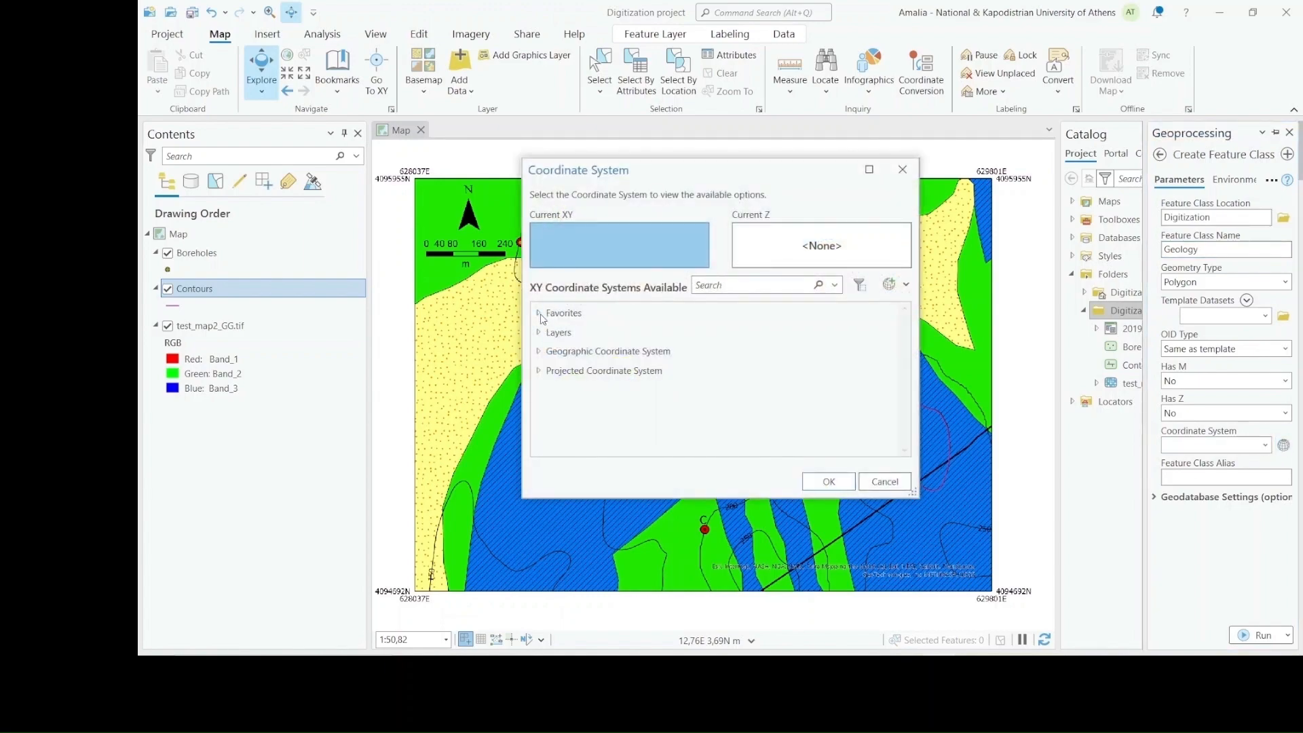
click(540, 314)
click(570, 333)
click(827, 480)
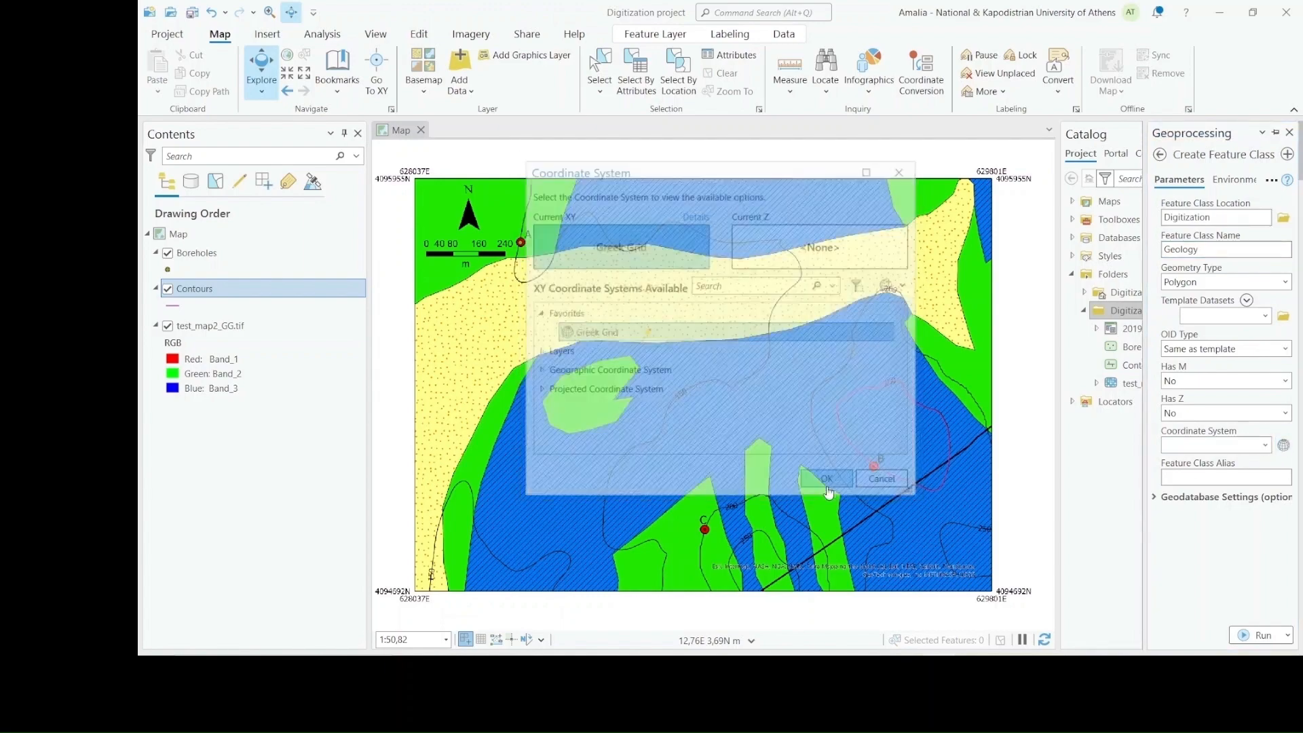
click(1263, 642)
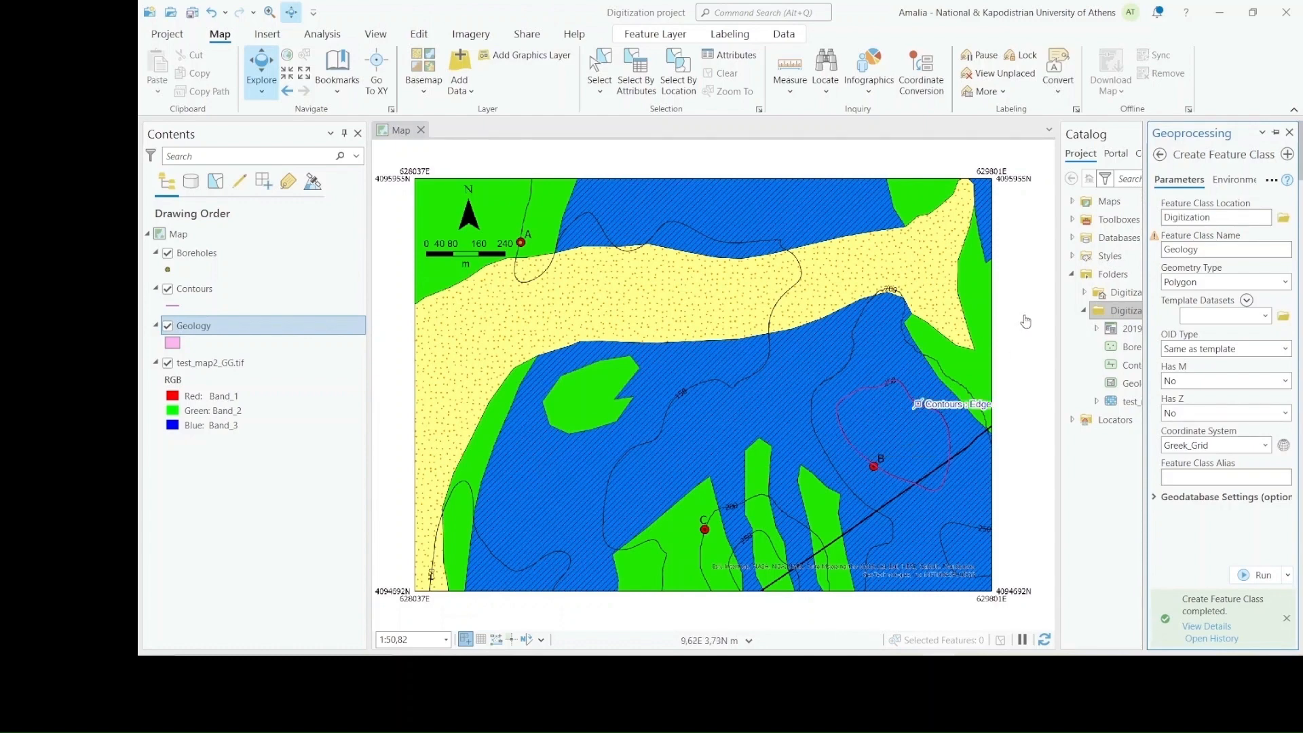
click(1290, 134)
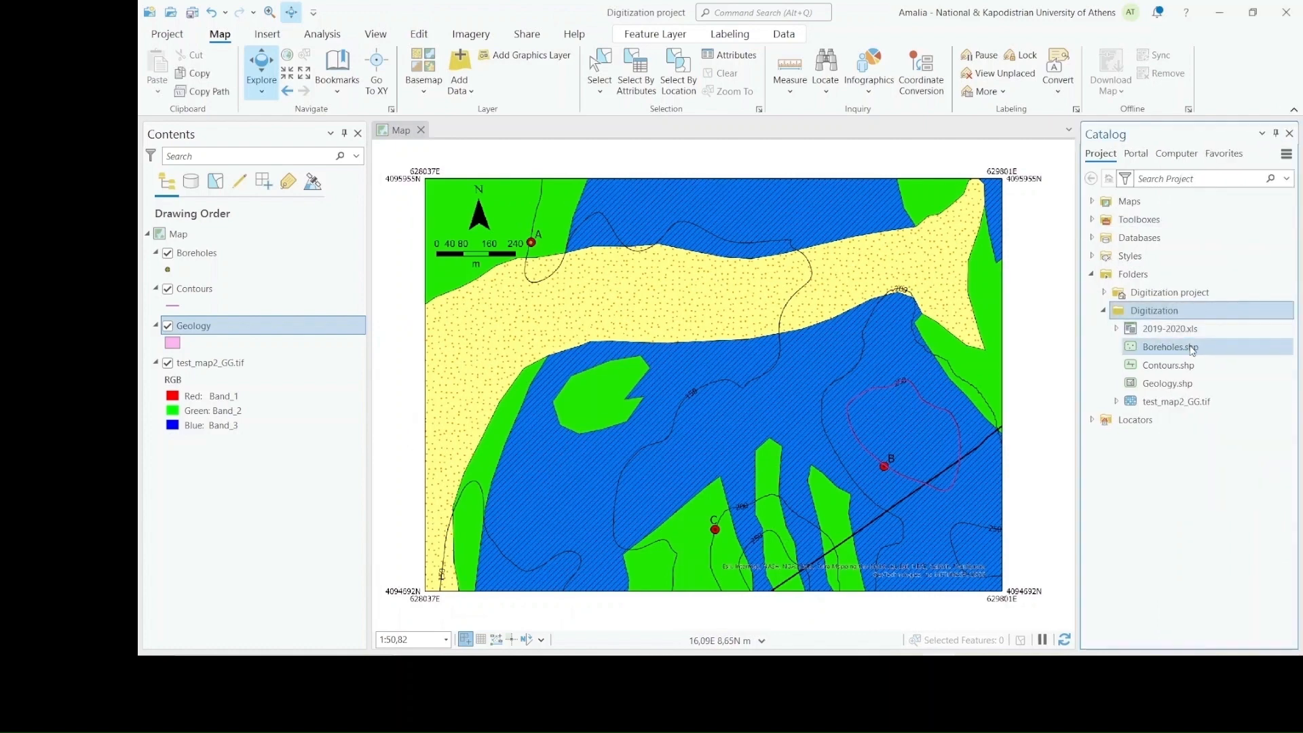
Add a new field of data type Text to Geology.shp, save the change and close the field design view
click(1191, 384)
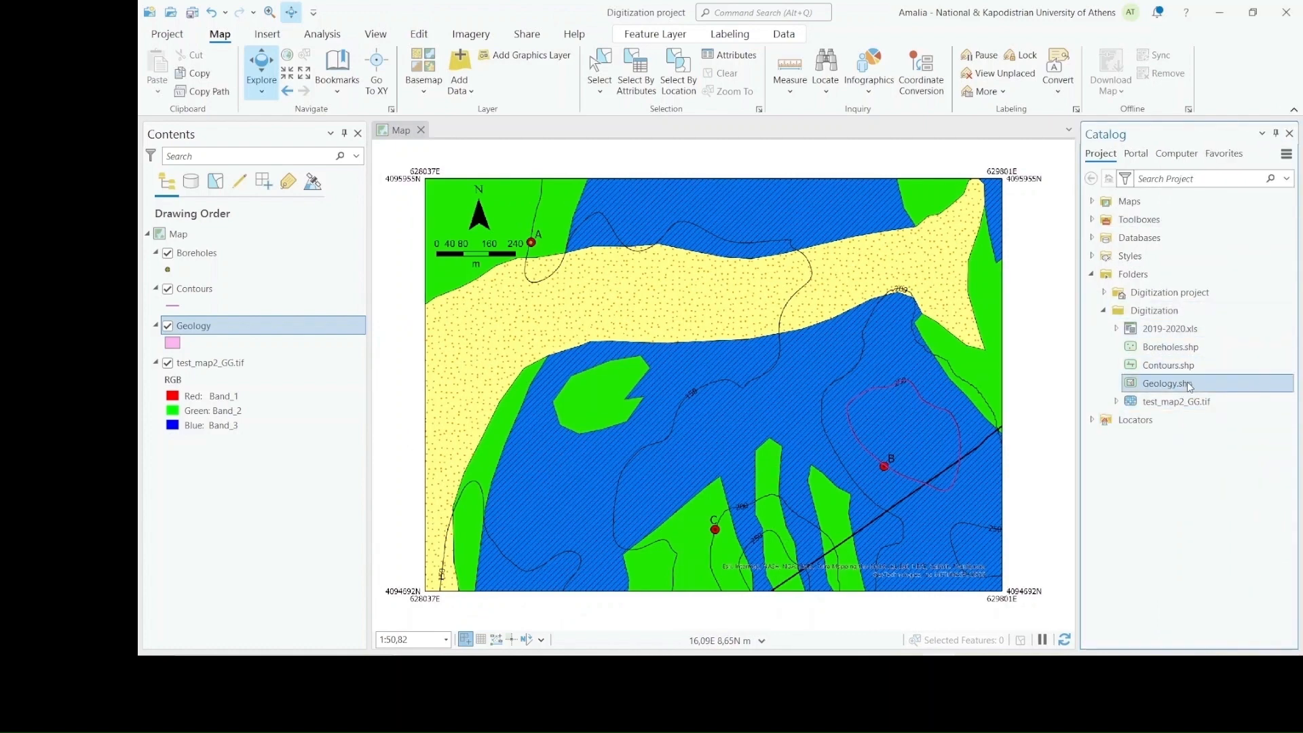
right_click(1191, 384)
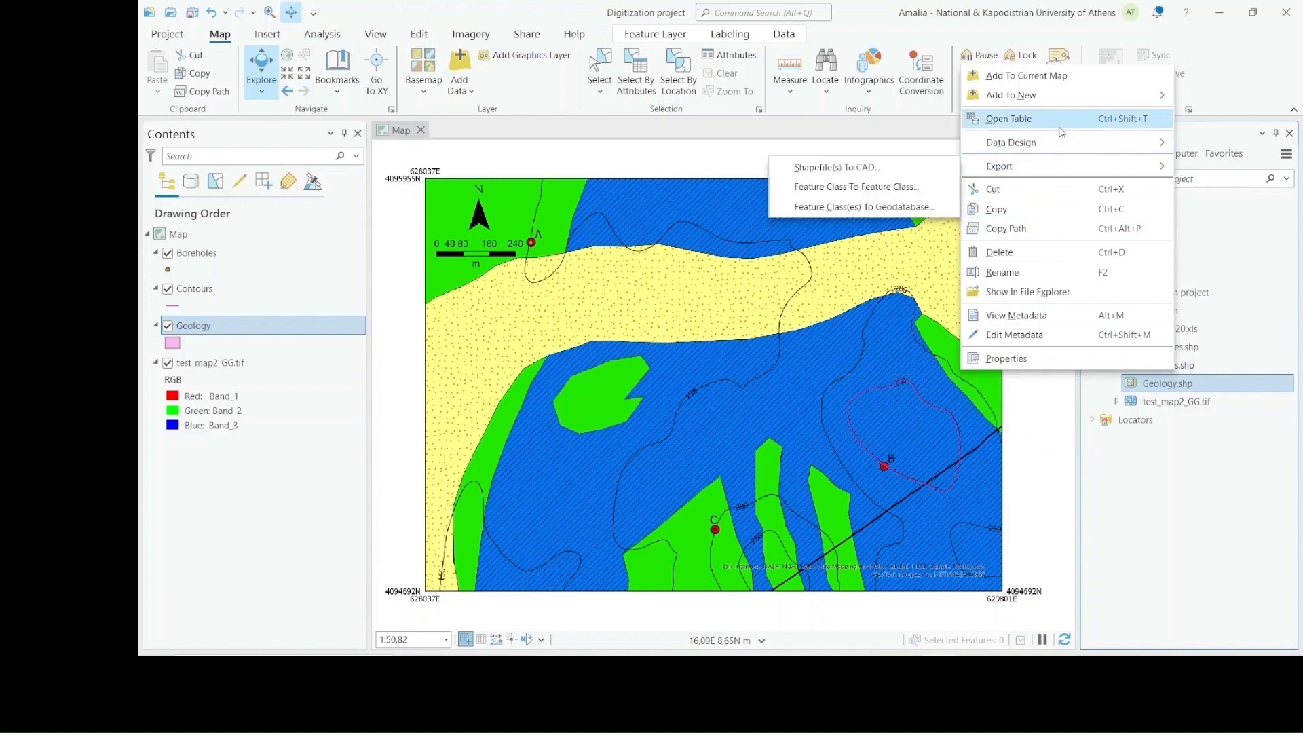
mouse_move(1059, 148)
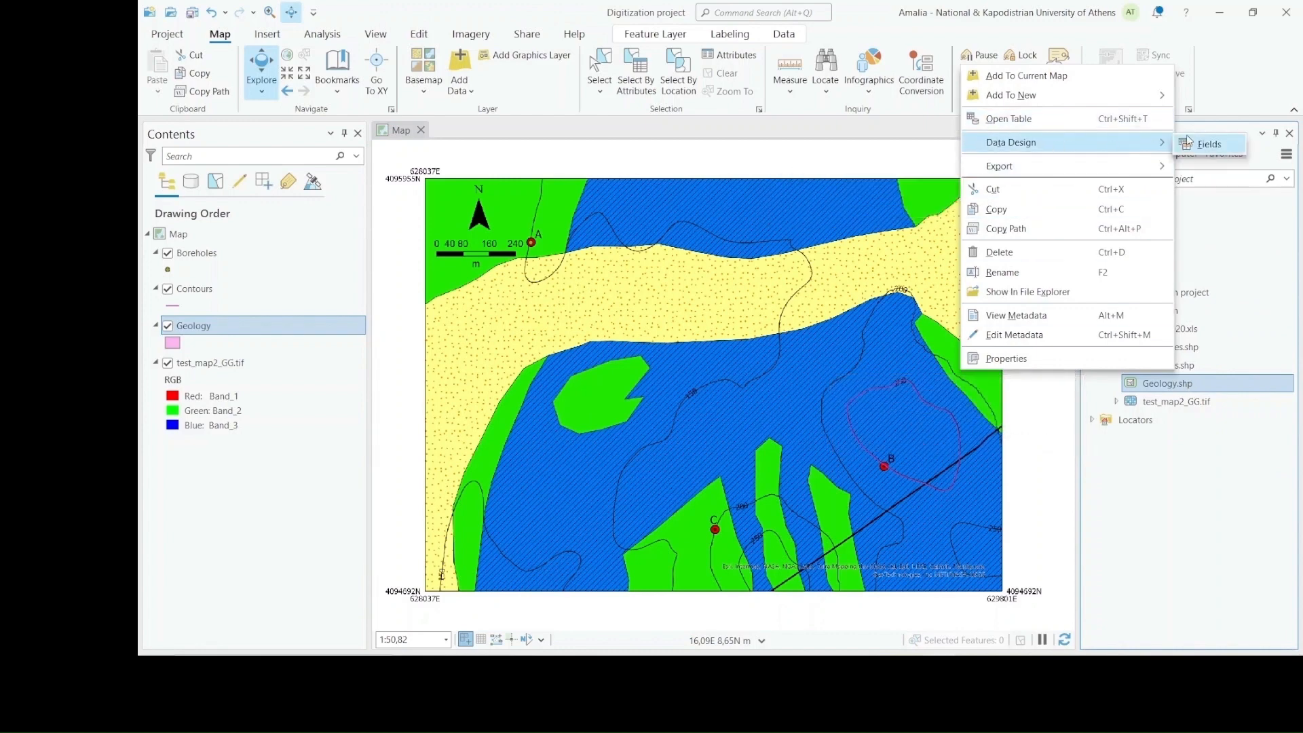
click(1214, 144)
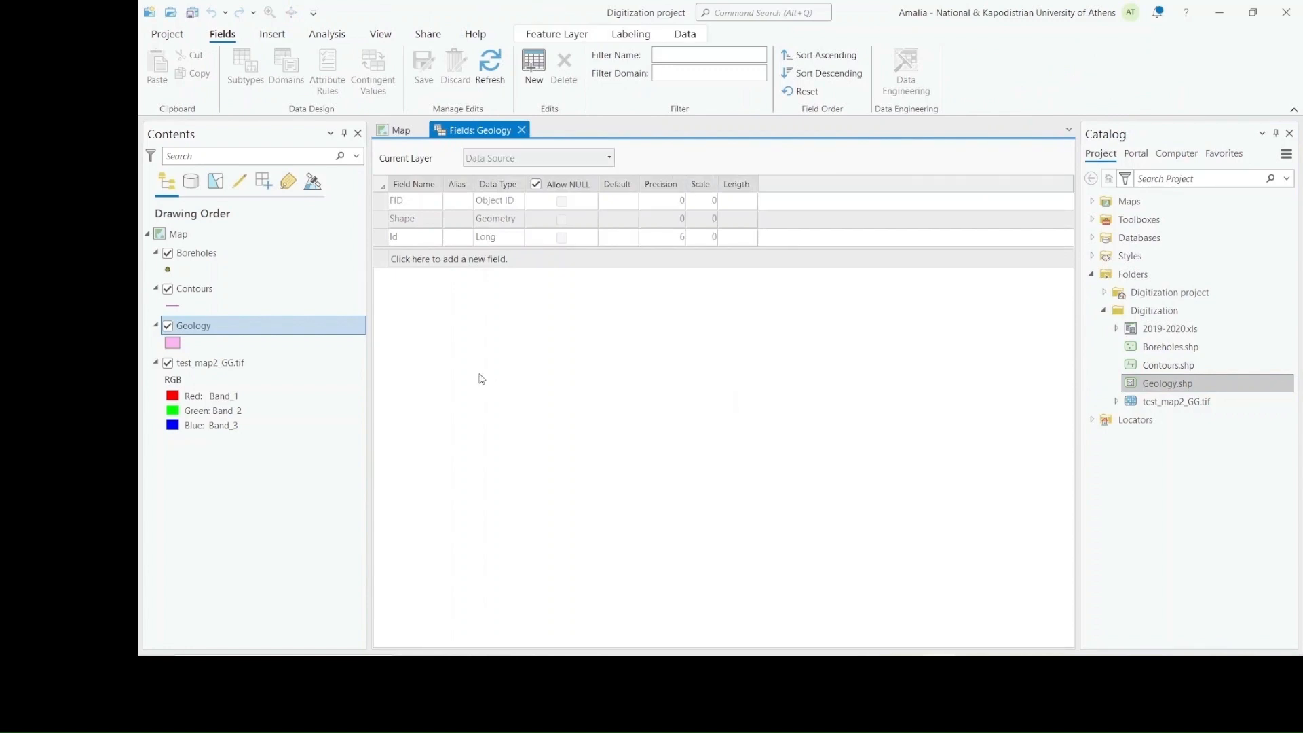
click(426, 258)
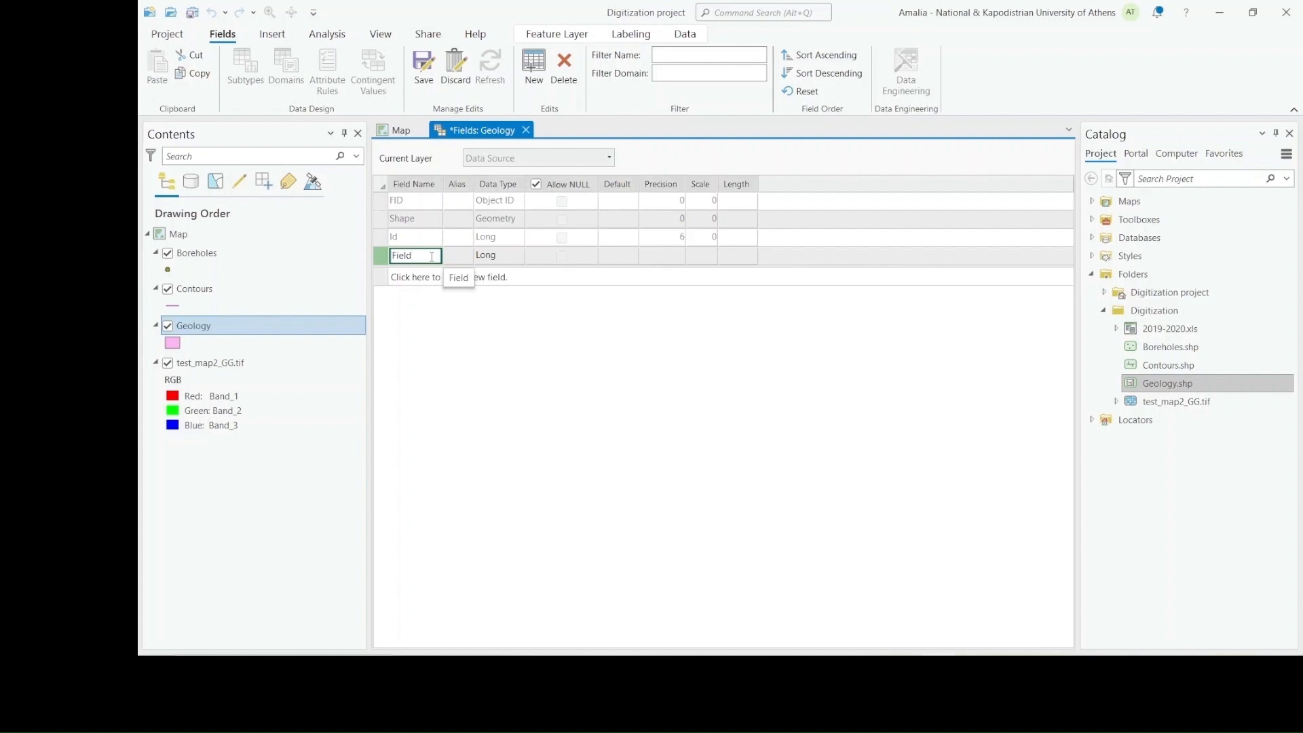
click(511, 262)
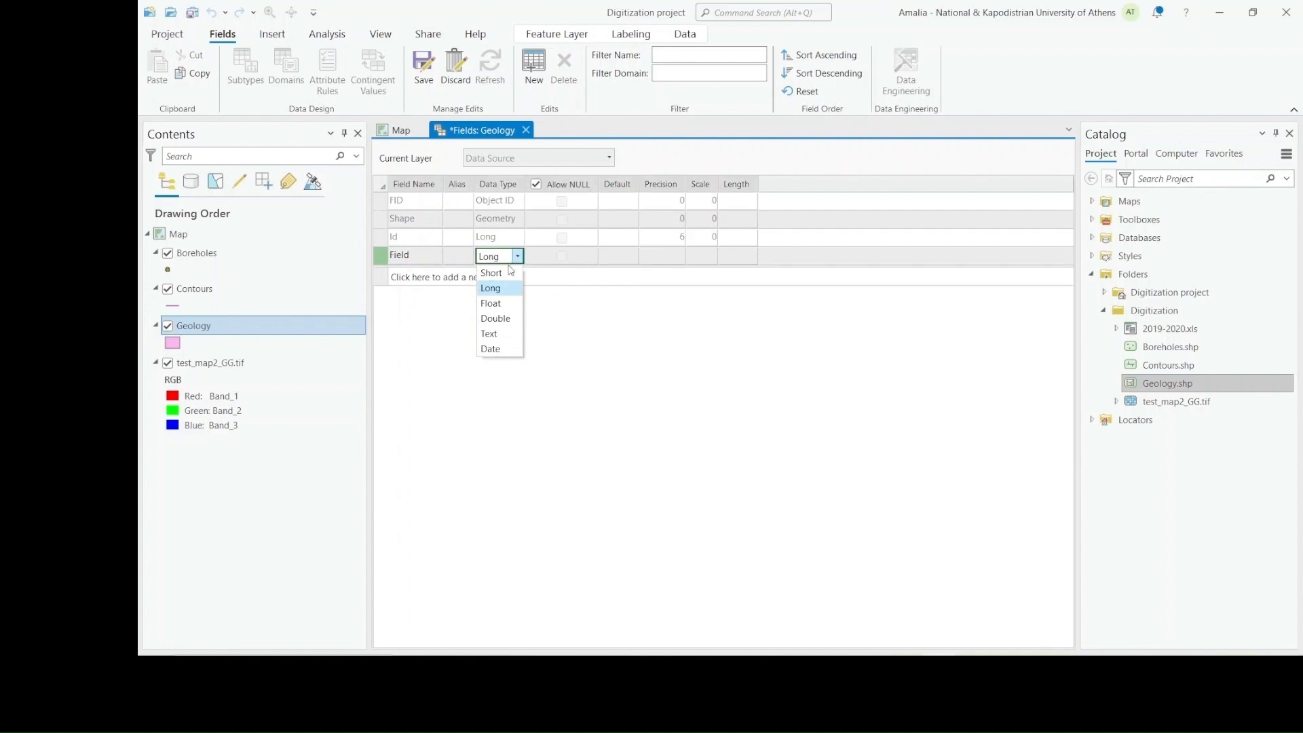
click(500, 334)
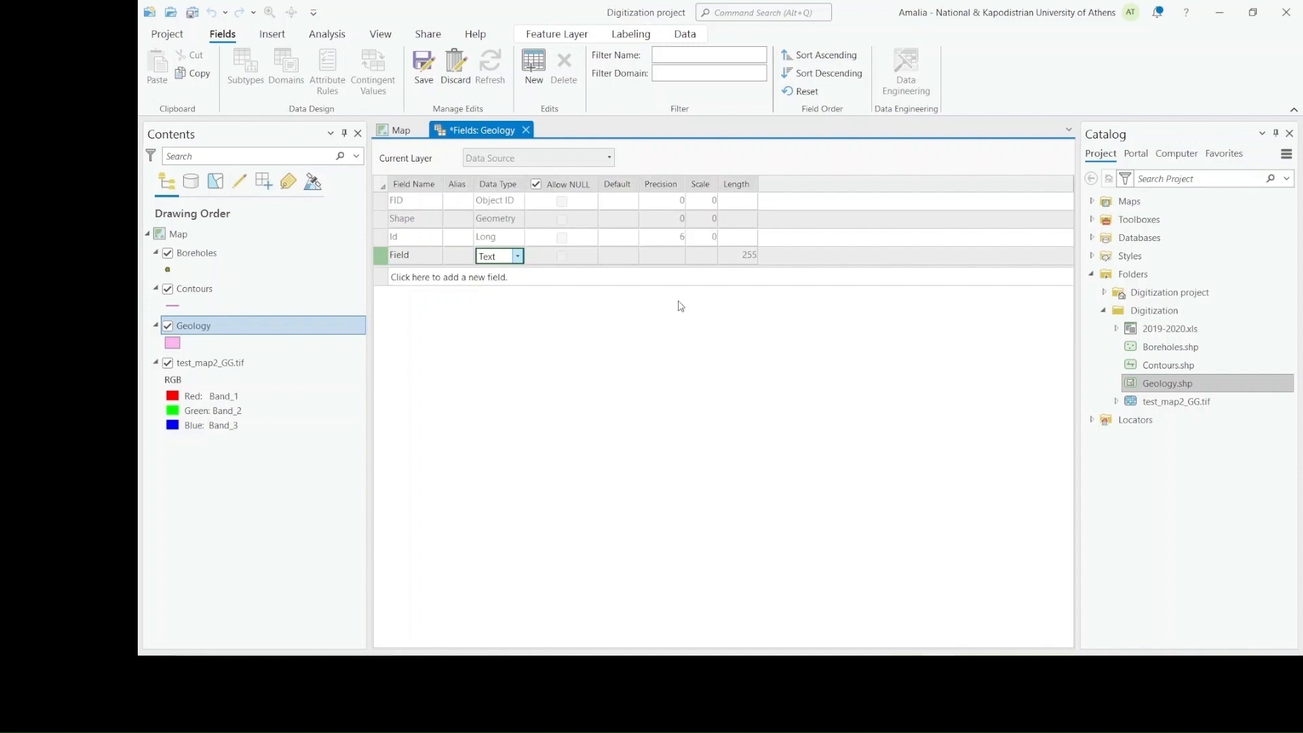
click(424, 69)
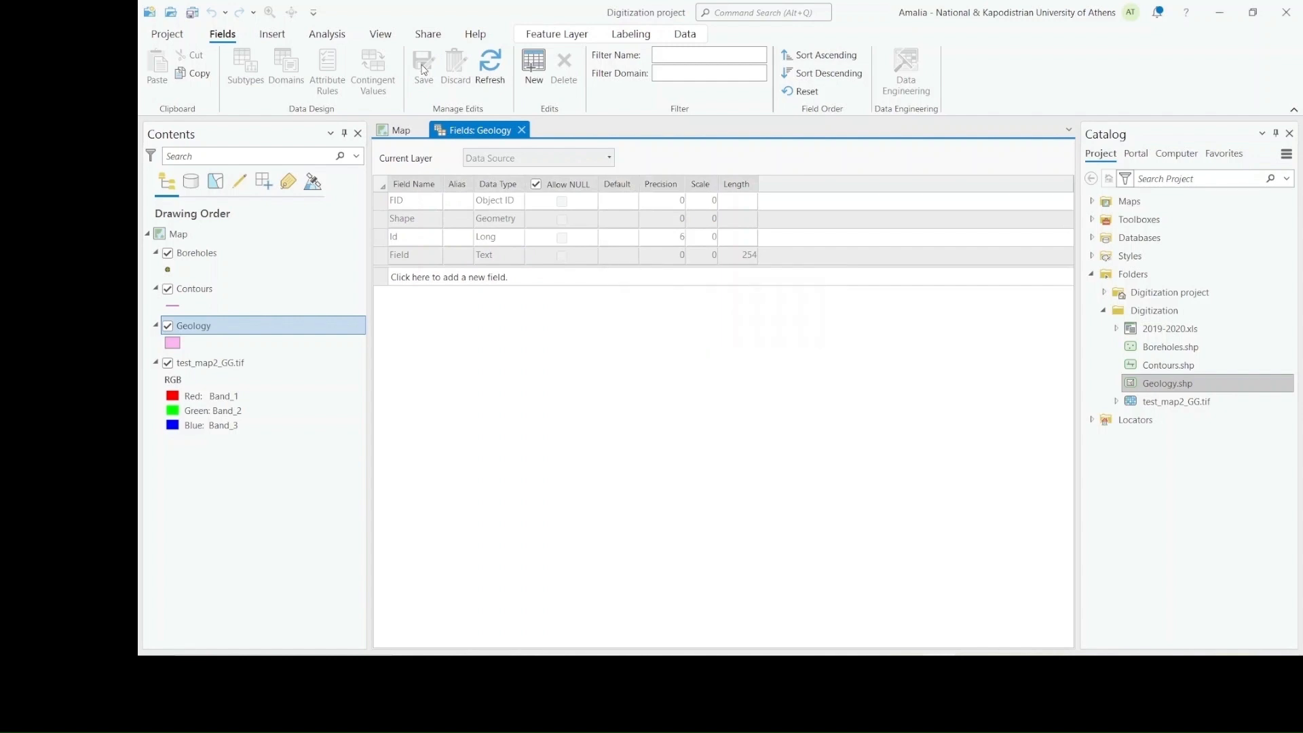
click(521, 129)
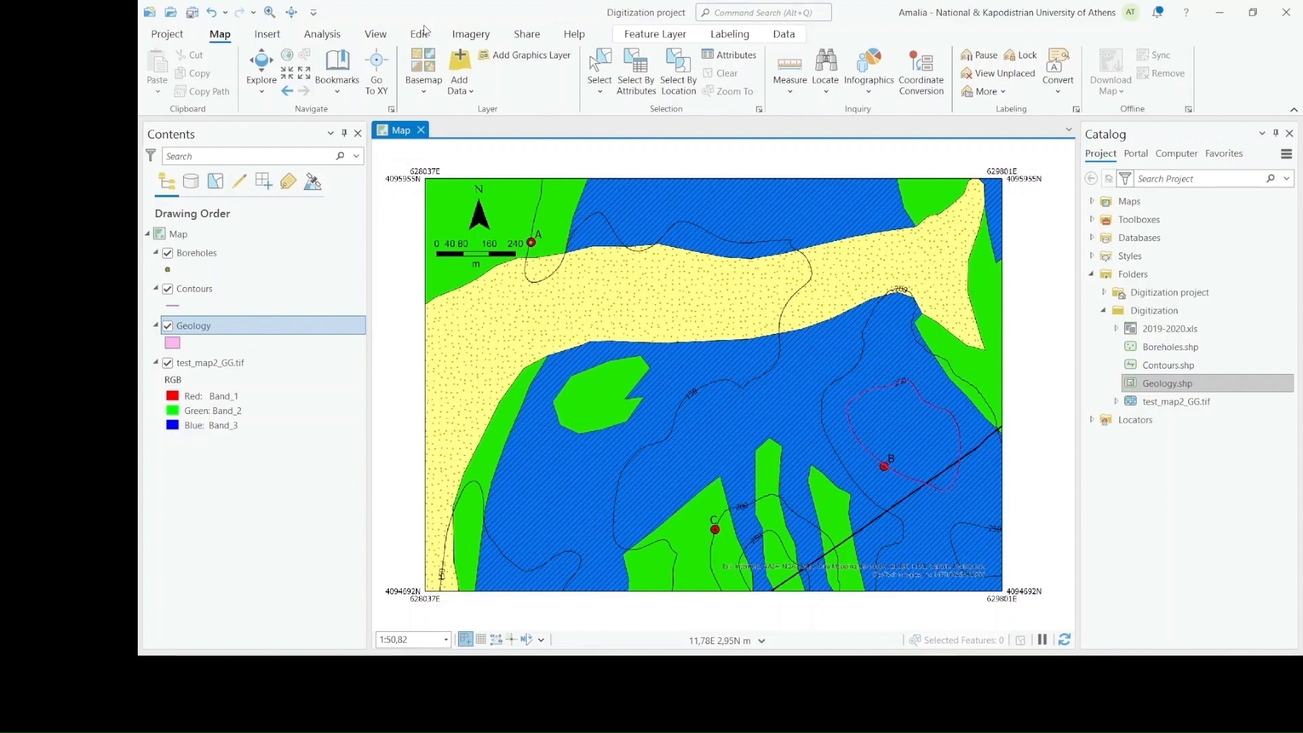
Create a Geology polygon by tracing the outline of the isolated green patch below the yellow band, vertex by vertex
click(419, 34)
click(552, 87)
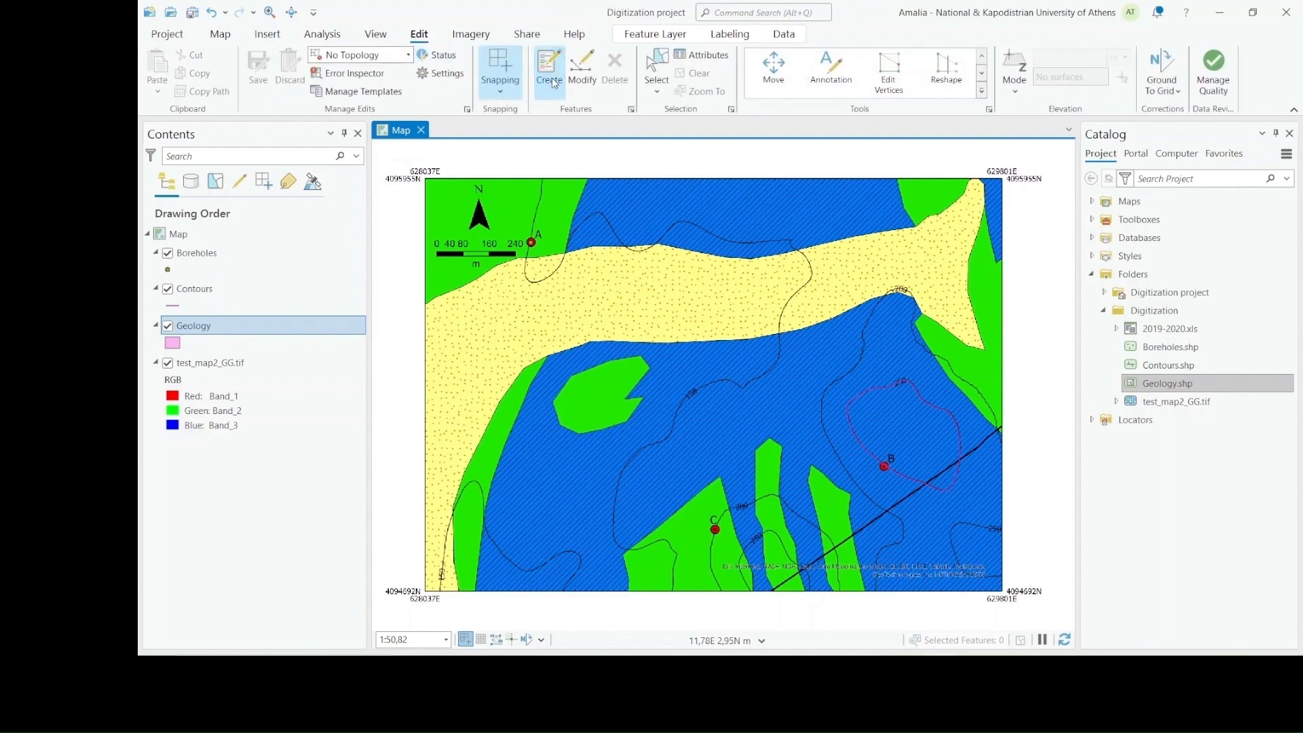
click(1138, 293)
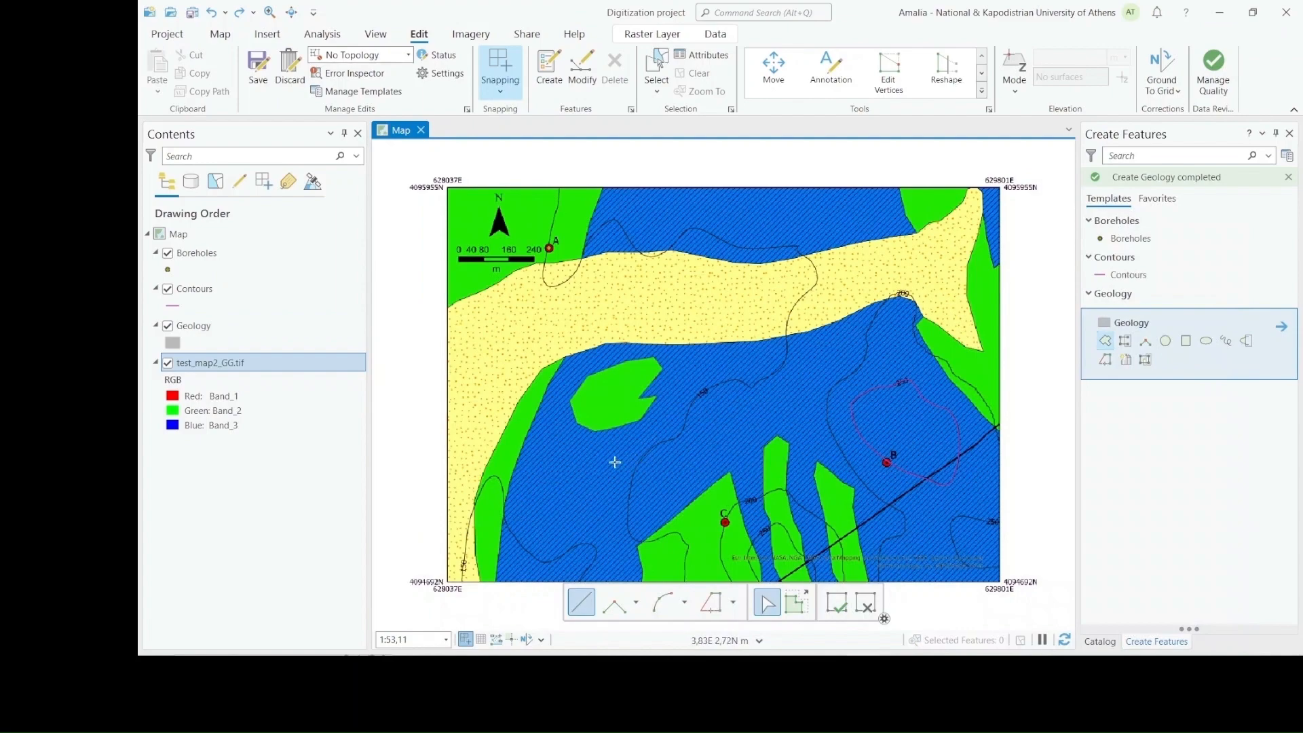
scroll(562, 444, up, 2)
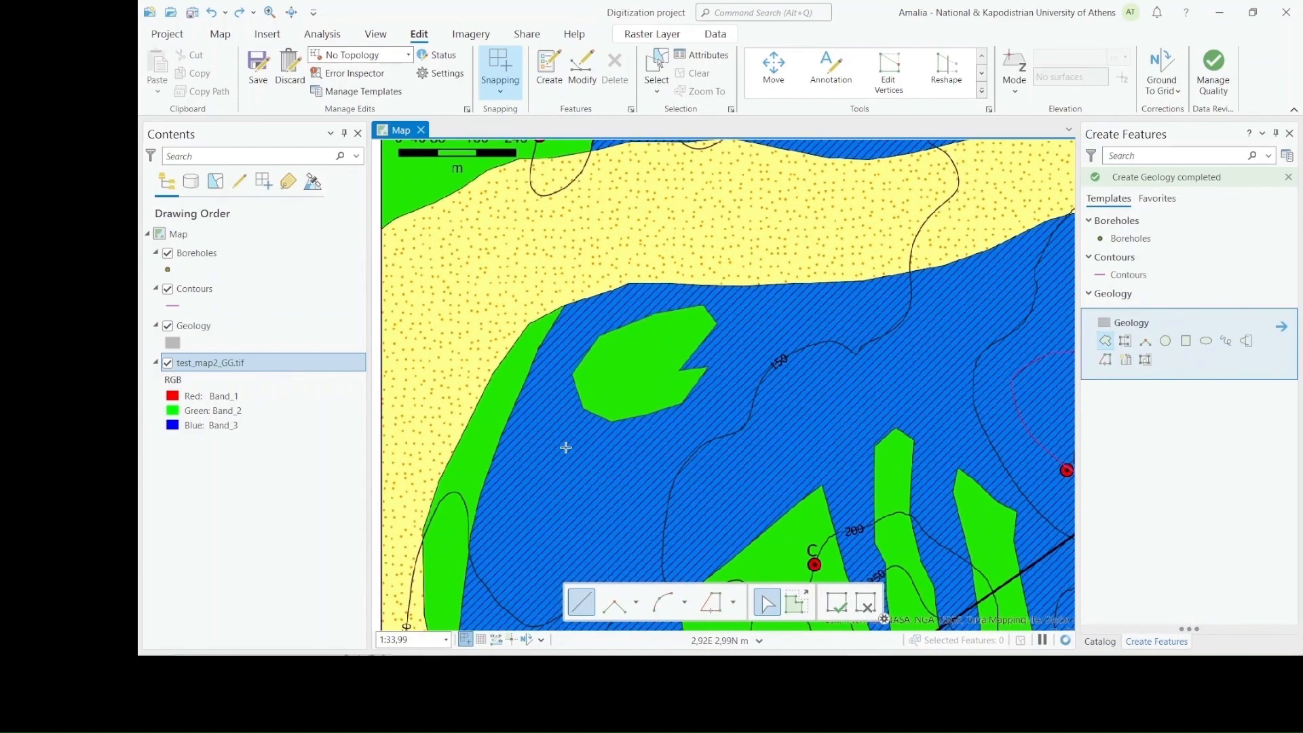
scroll(575, 435, up, 4)
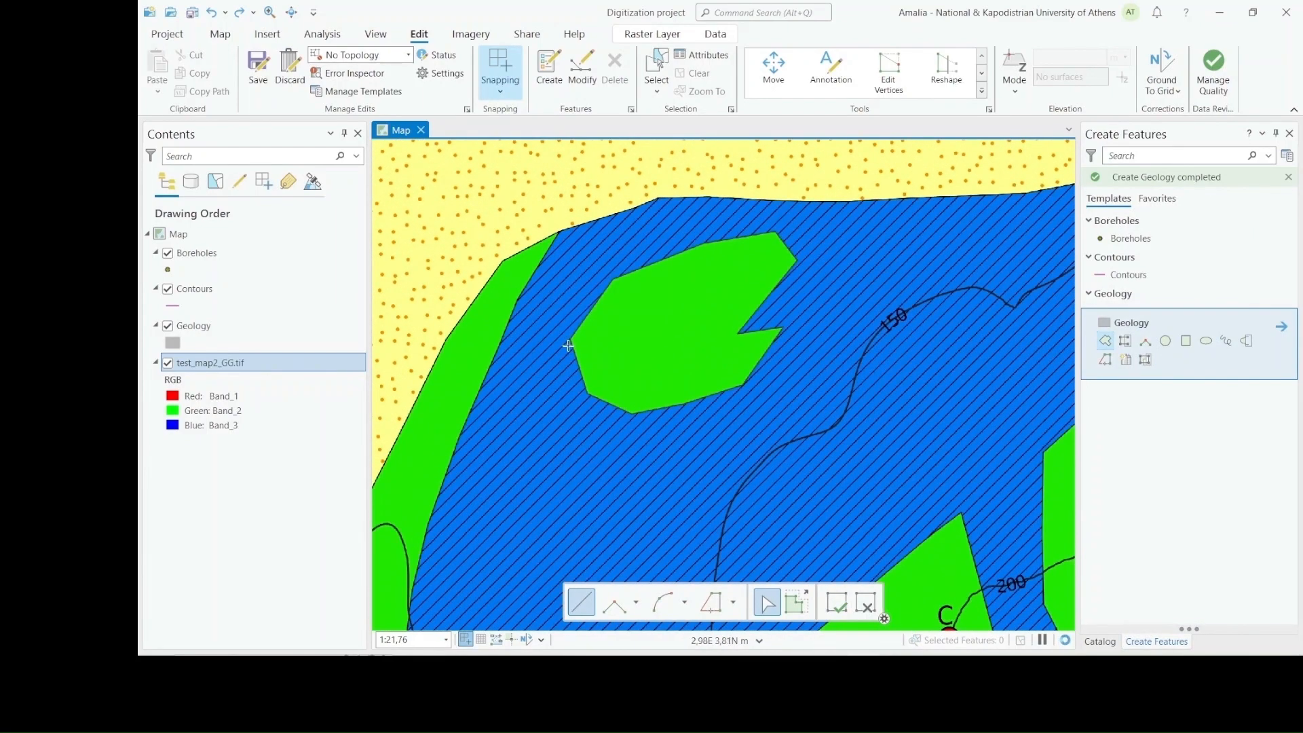
click(572, 336)
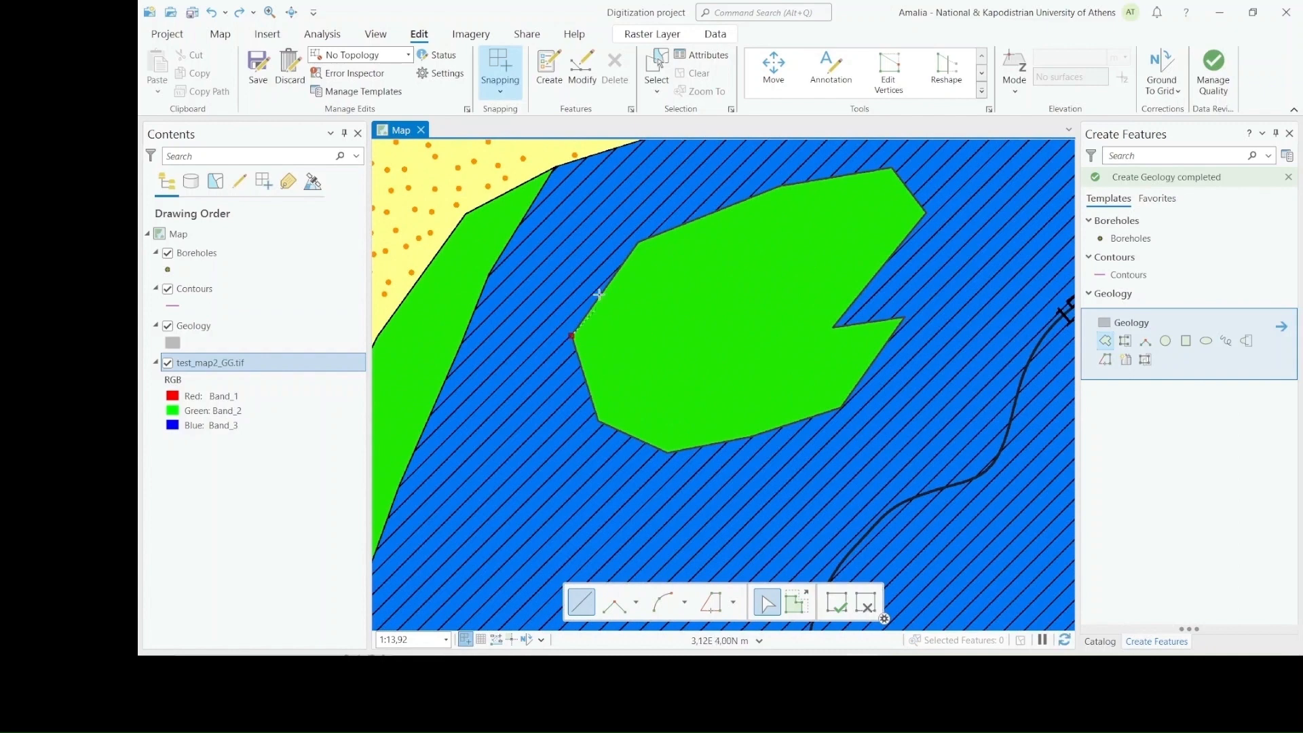
click(639, 242)
click(783, 185)
click(891, 168)
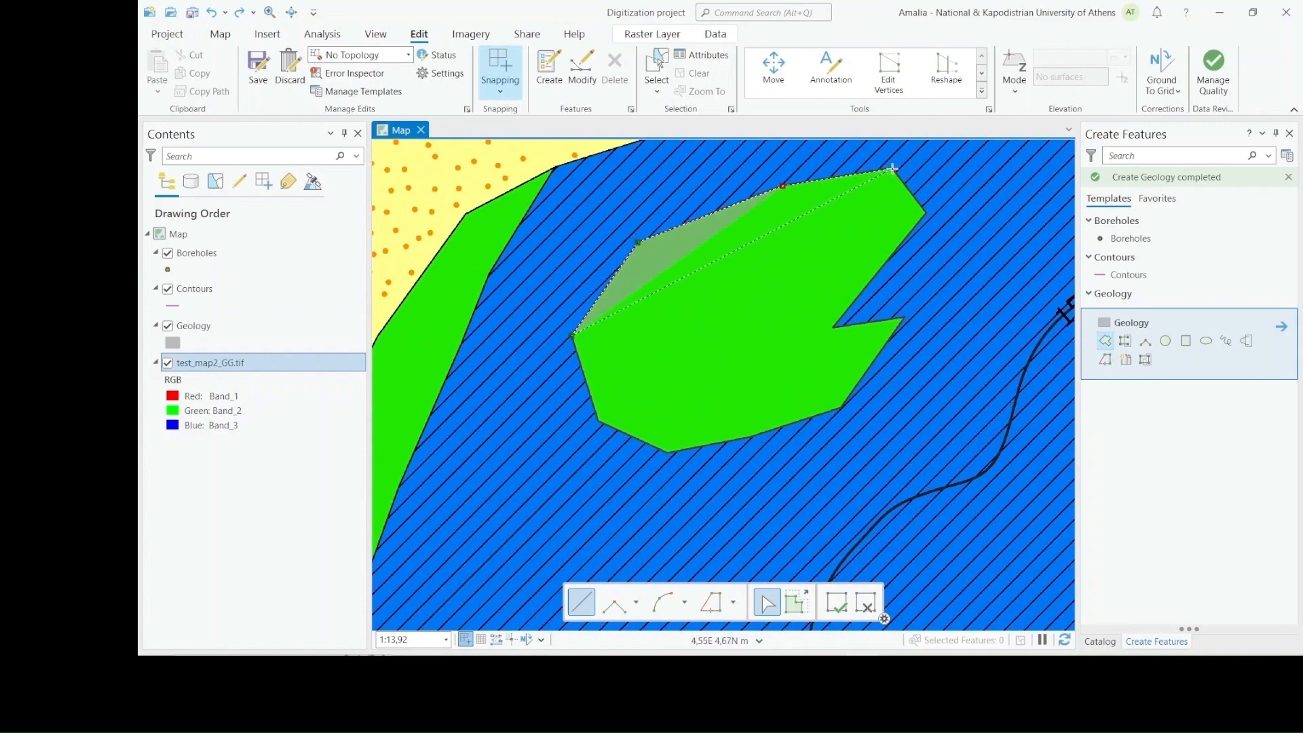
click(924, 212)
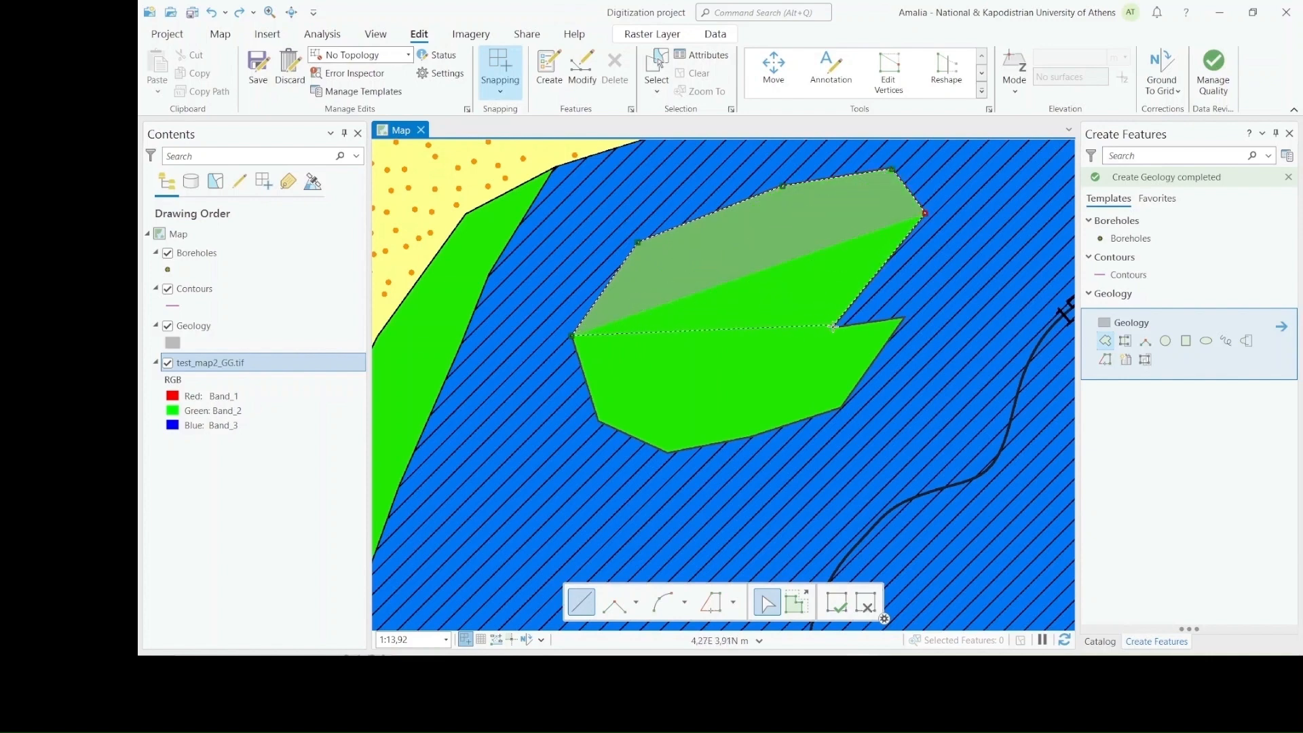
click(834, 328)
click(903, 317)
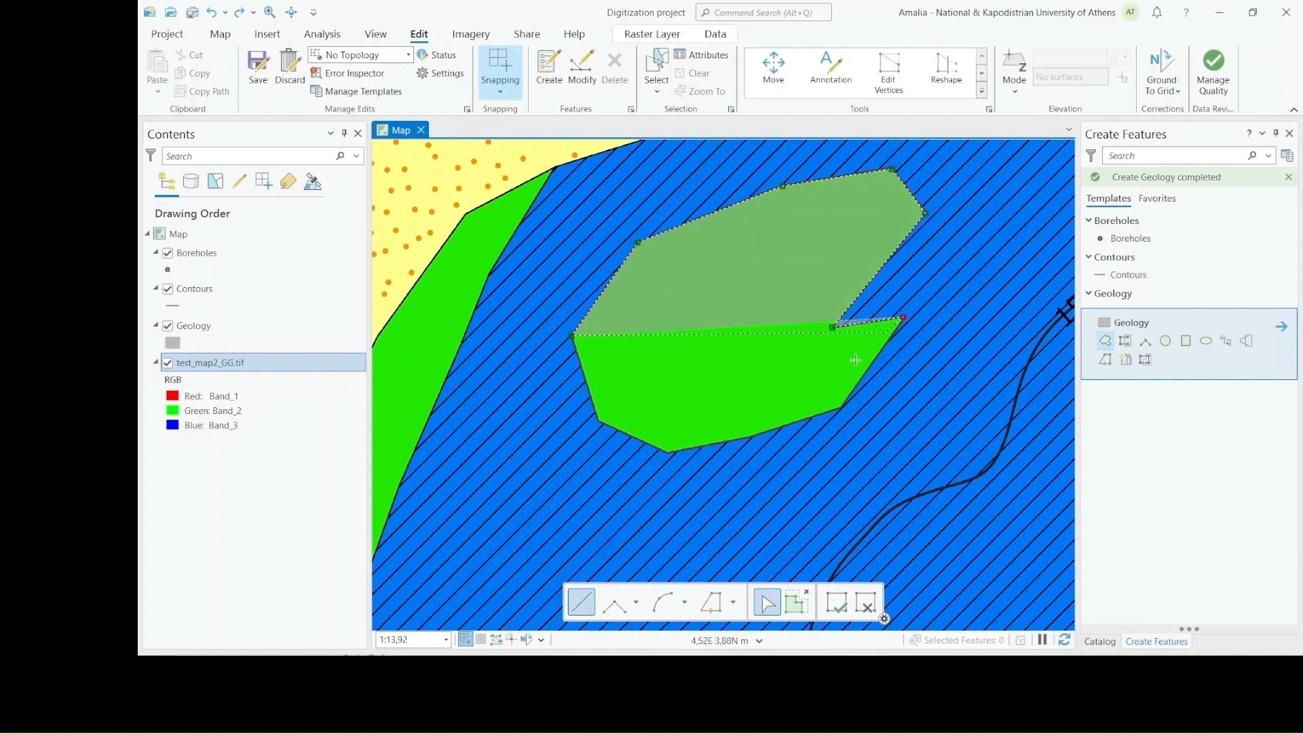
click(842, 406)
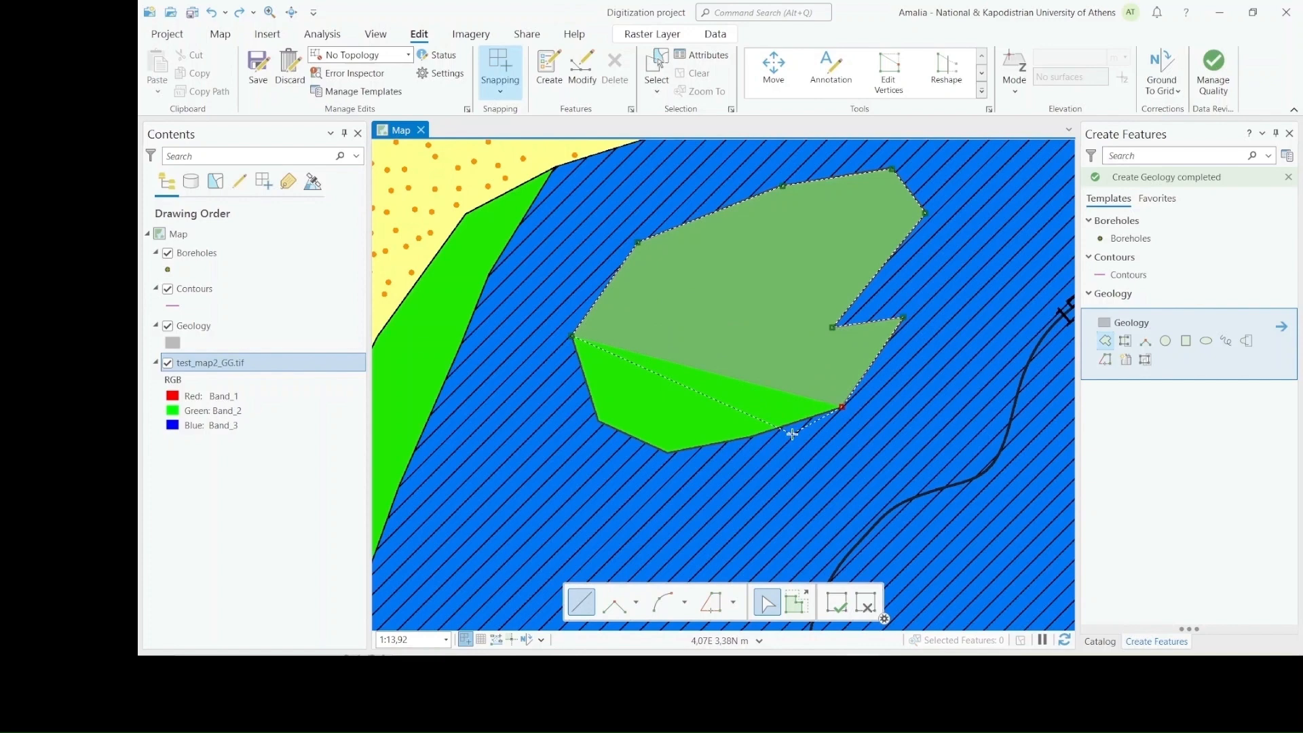
click(750, 438)
click(667, 452)
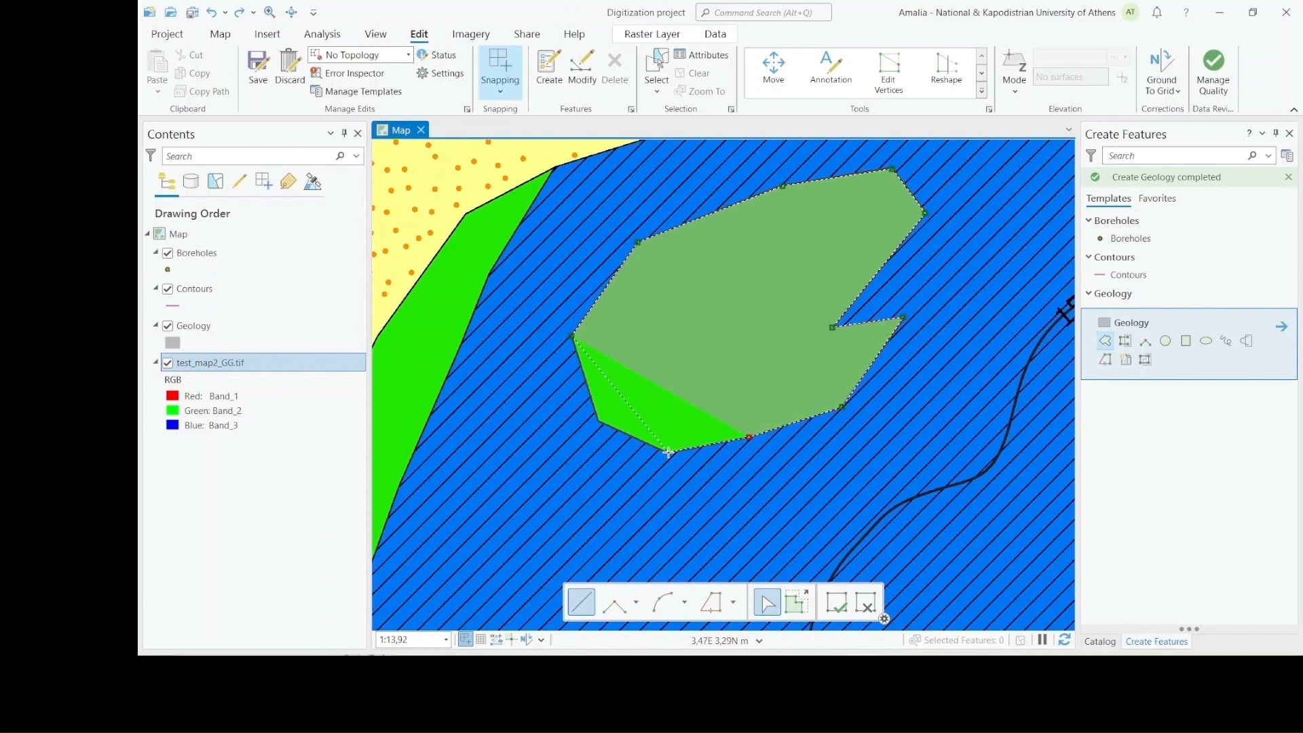
click(597, 419)
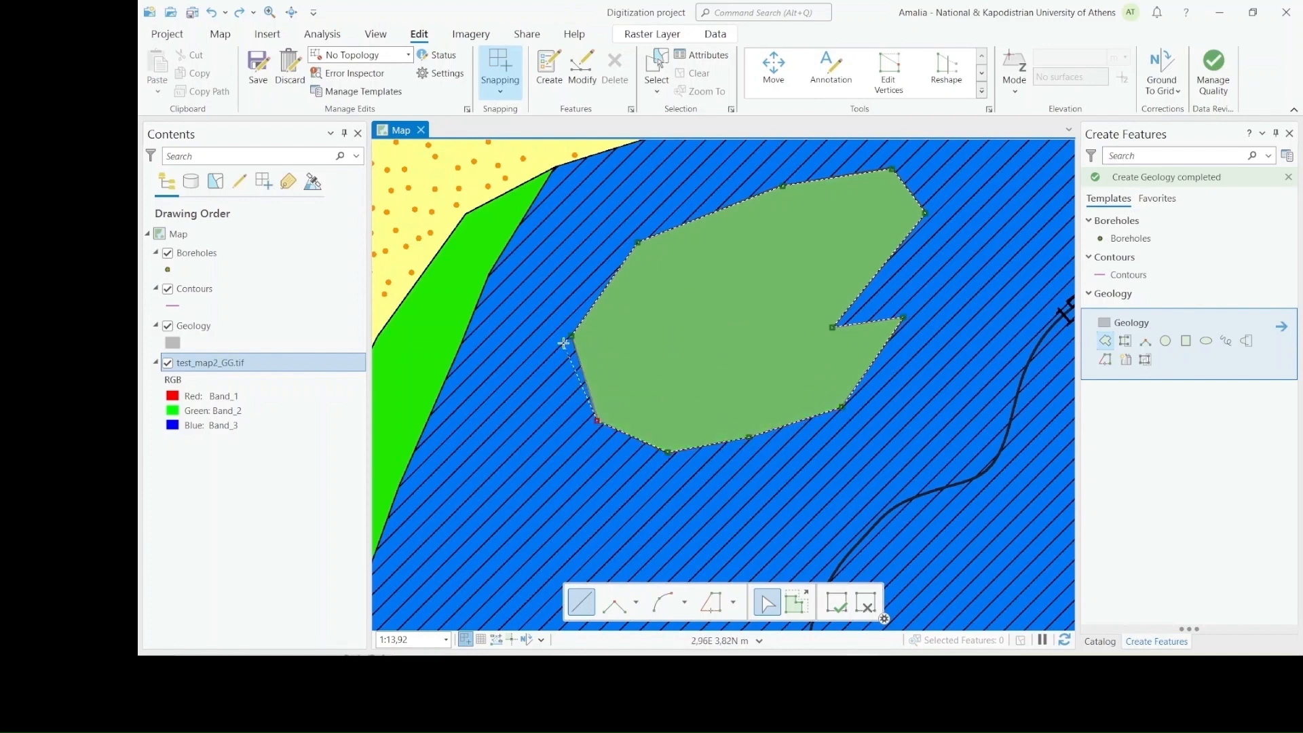
double_click(571, 336)
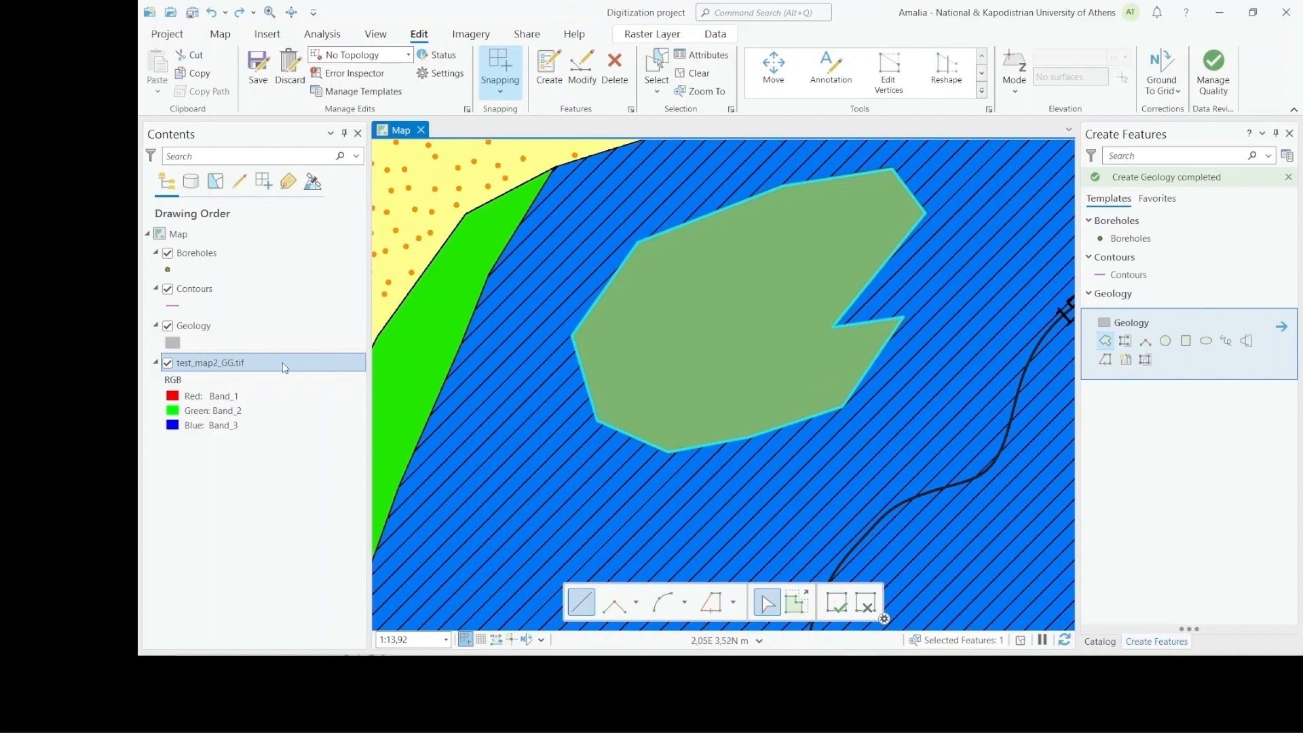
Open the attribute table of the Geology layer and set the traced polygon's Id to 1
click(258, 327)
right_click(258, 329)
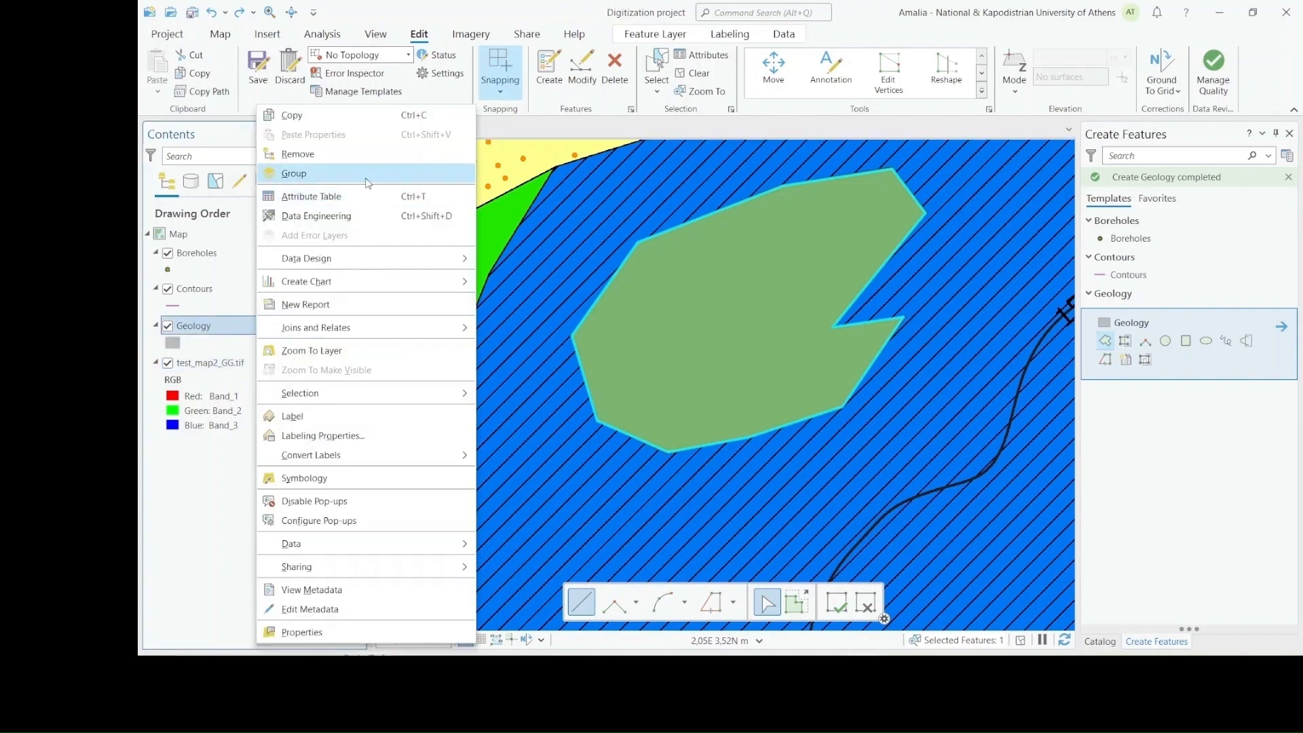
click(359, 196)
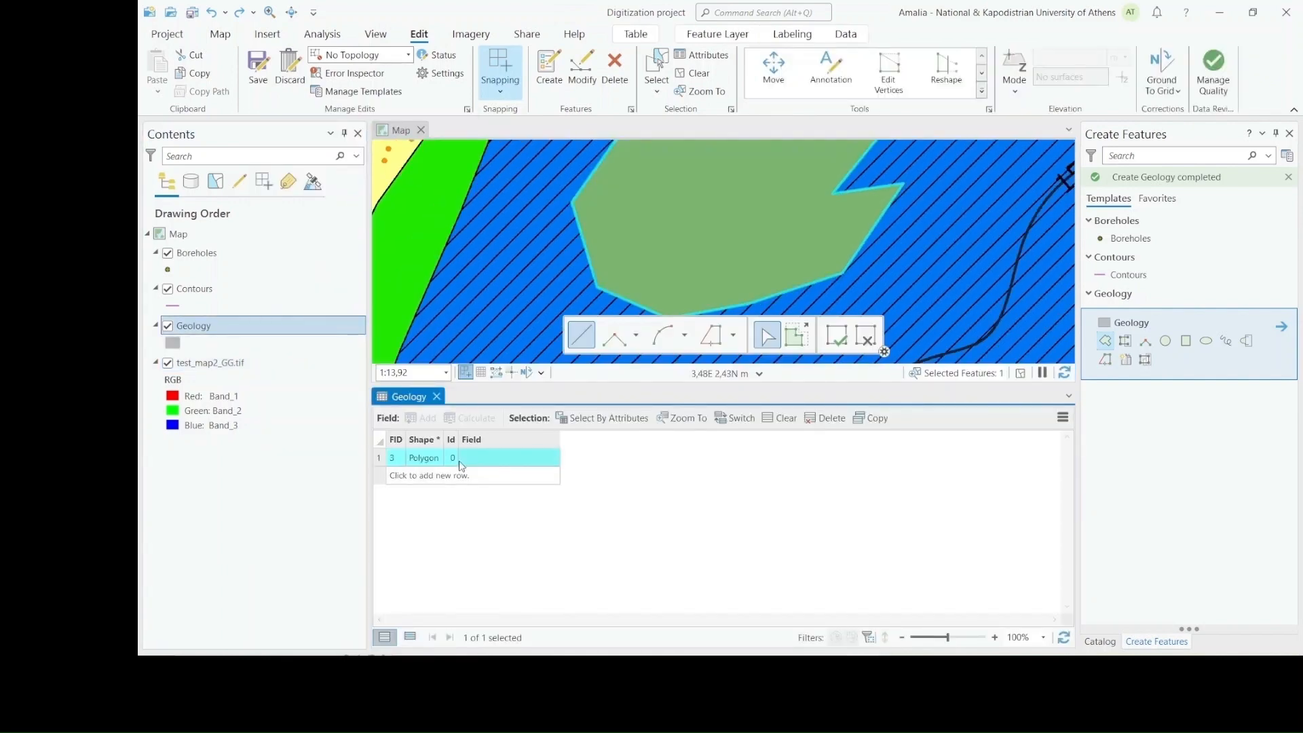
double_click(454, 460)
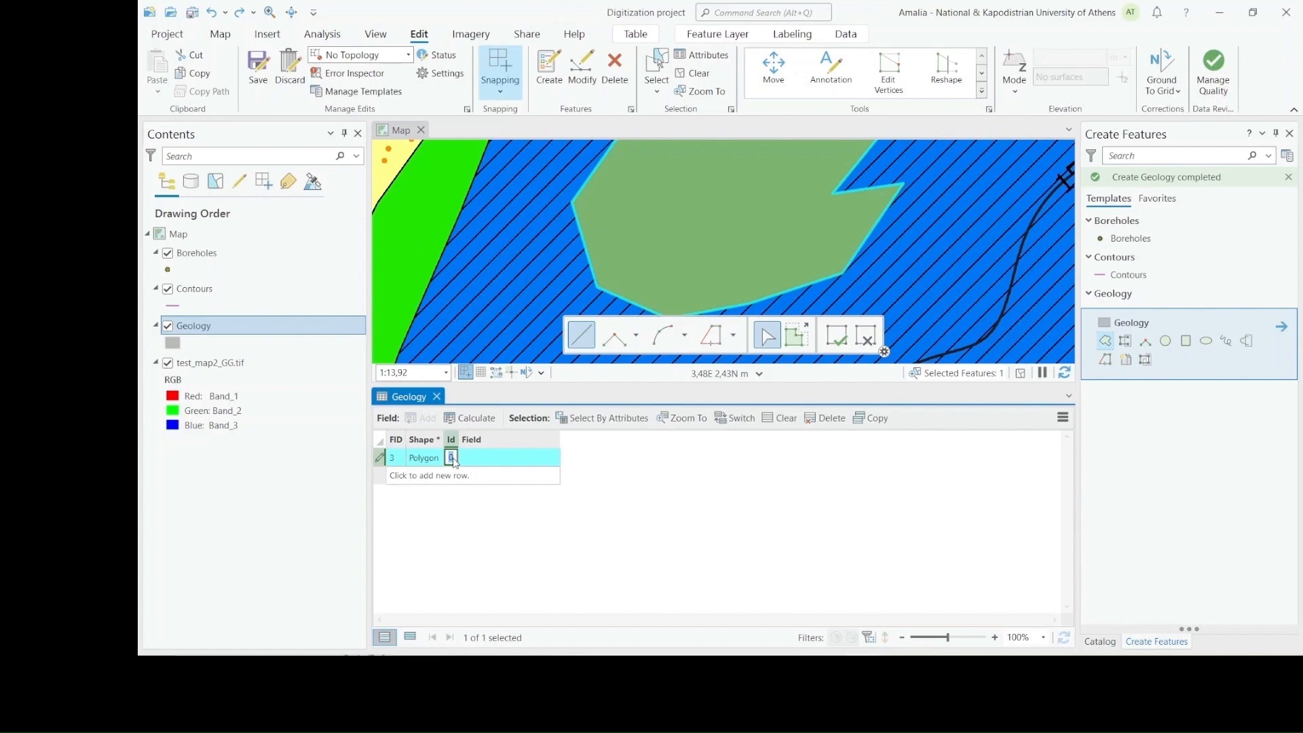
text(1)
Enter schists as the polygon's text field value and save the edits
click(498, 459)
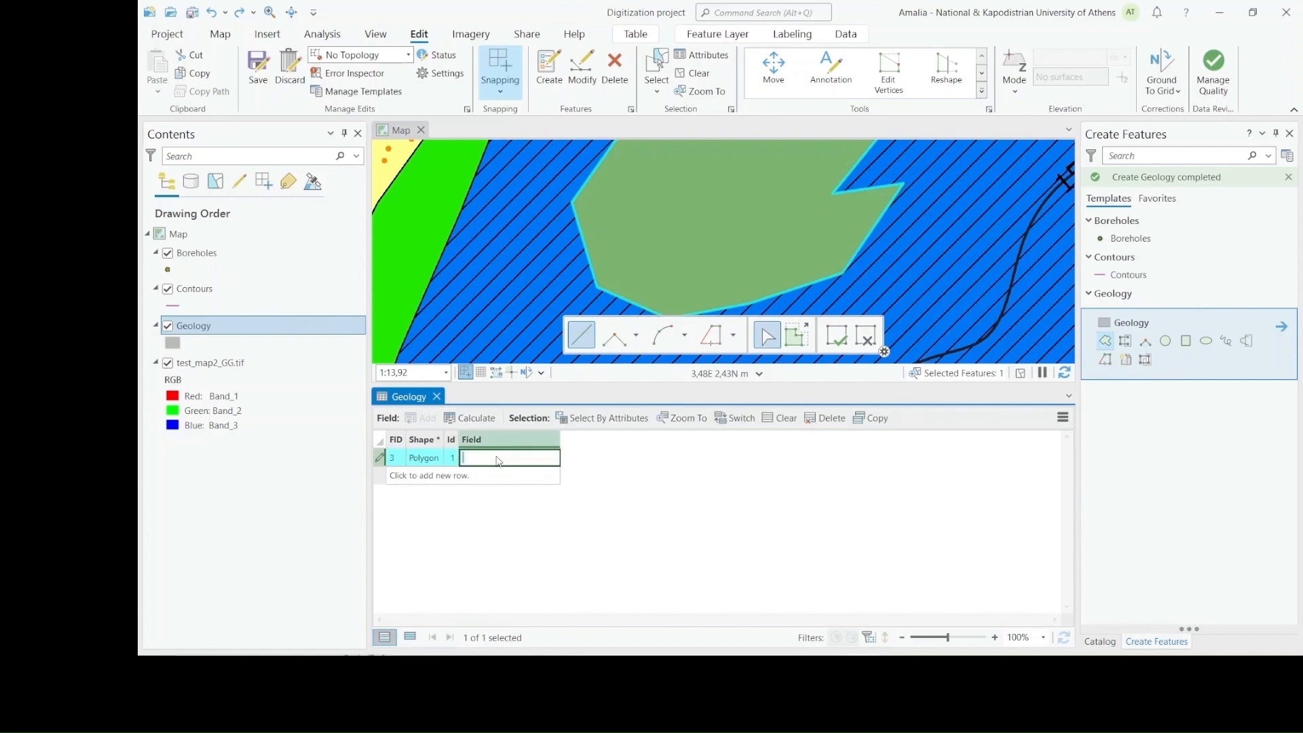
text(schists)
key(Return)
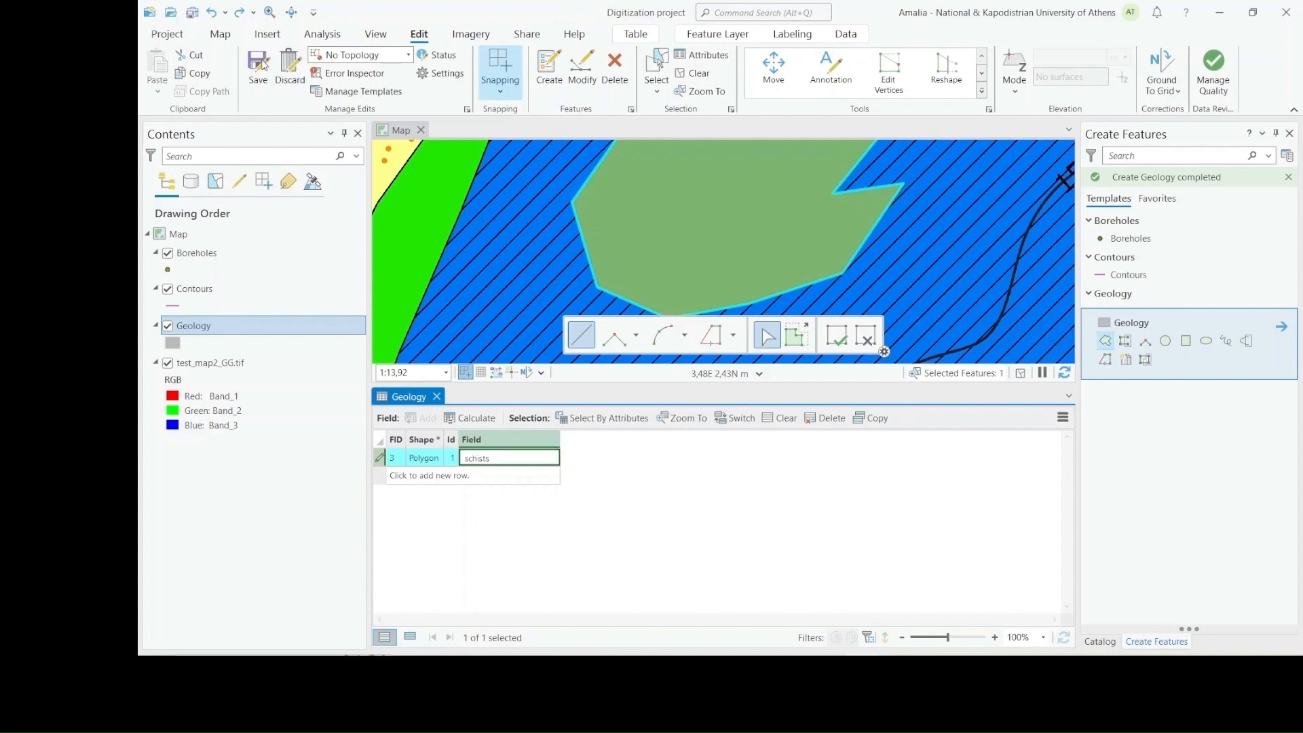
click(261, 65)
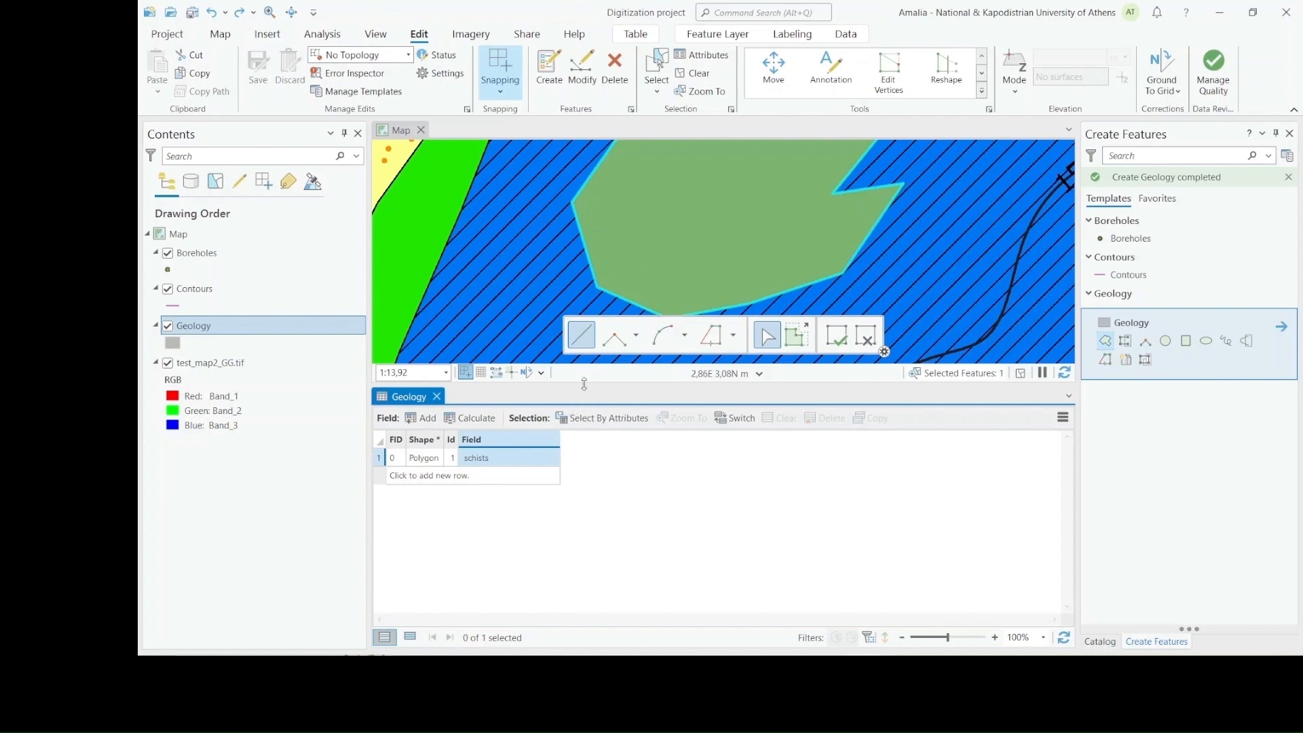
Create a Geology polygon around the green patch, tracing the blue area's boundary with the green and yellow bands and closing it across the blue area
drag(584, 384, 583, 489)
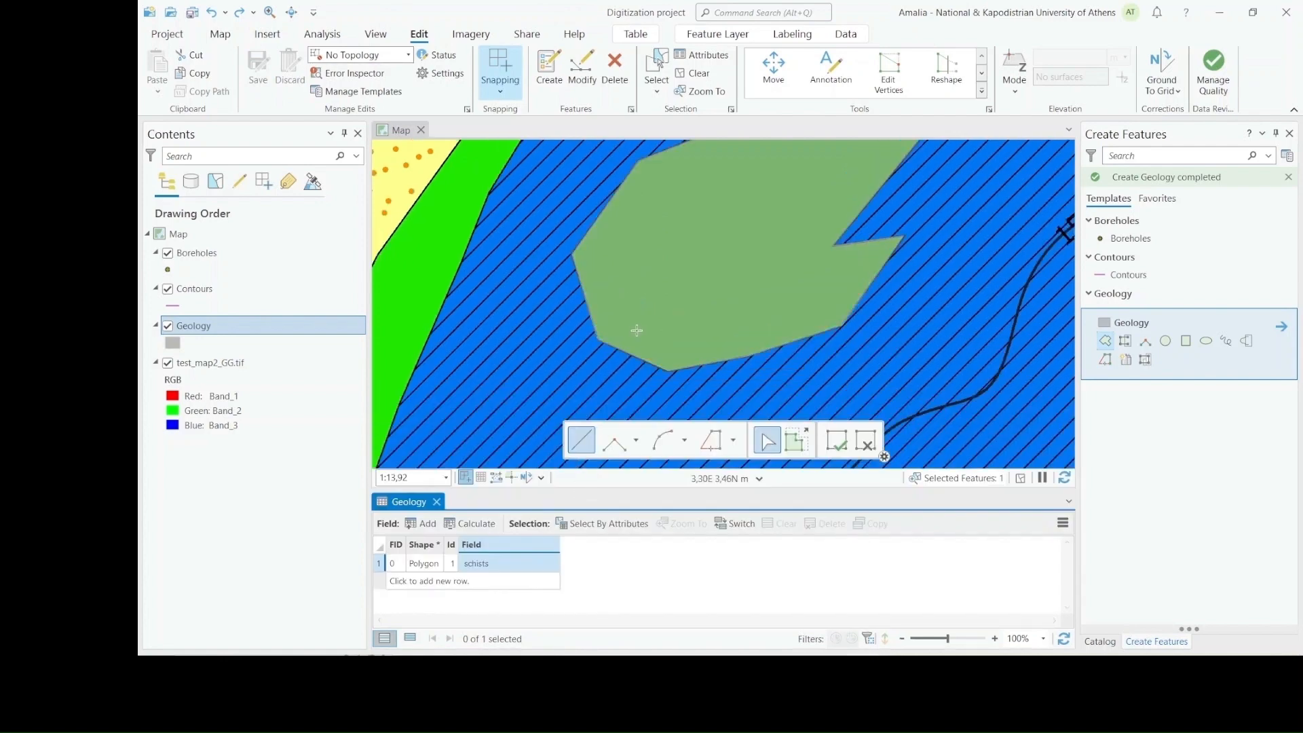
scroll(636, 330, down, 2)
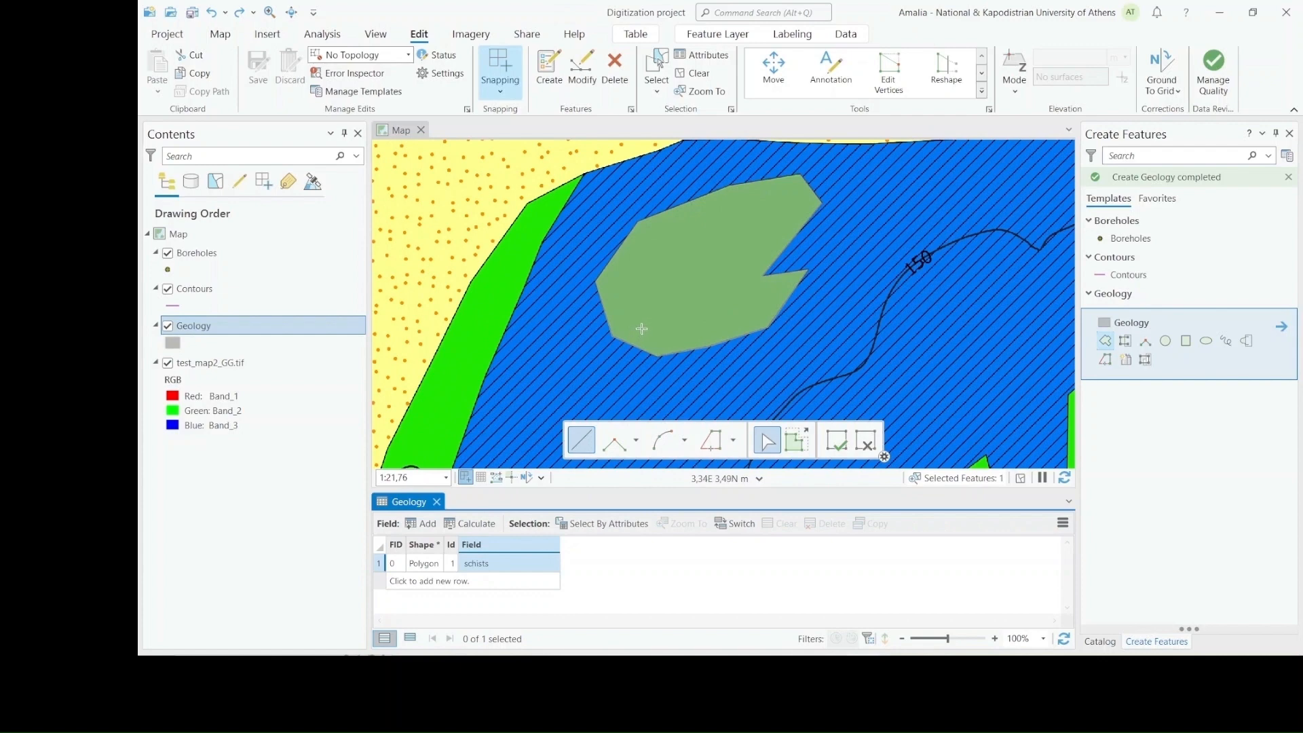
scroll(638, 330, down, 2)
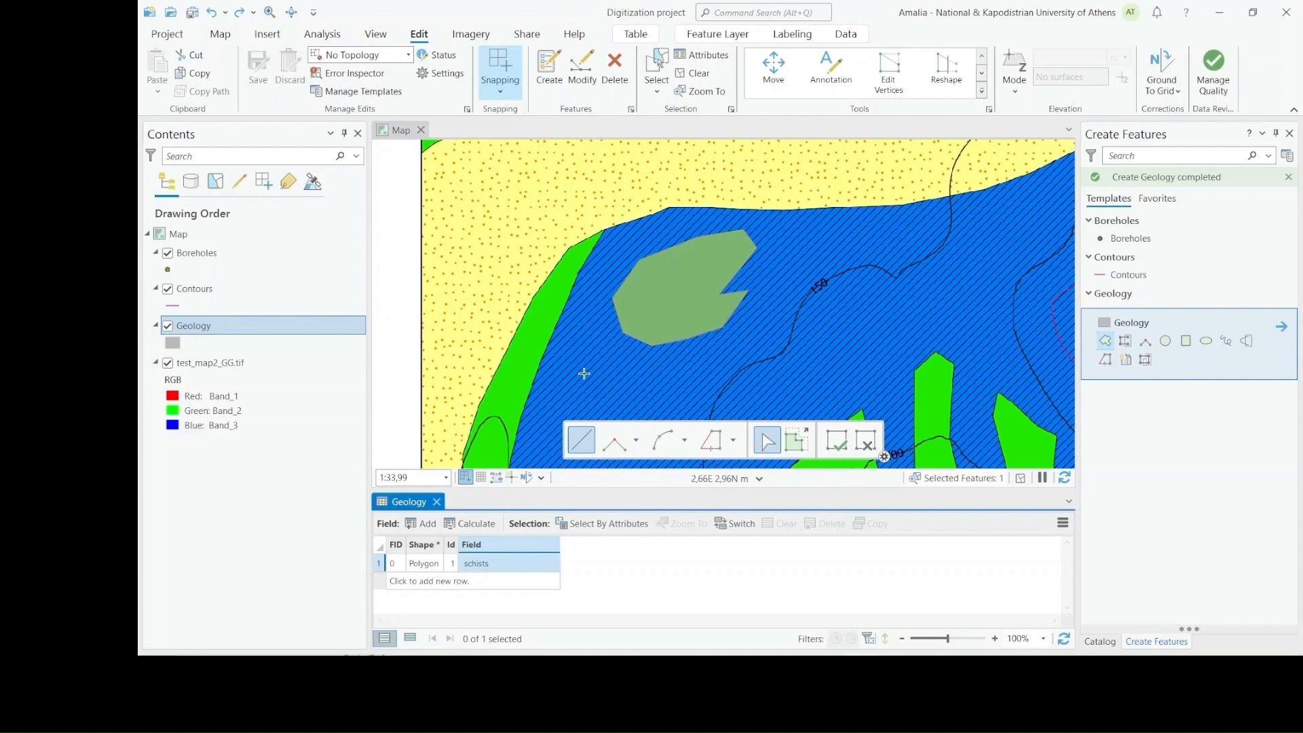
click(532, 383)
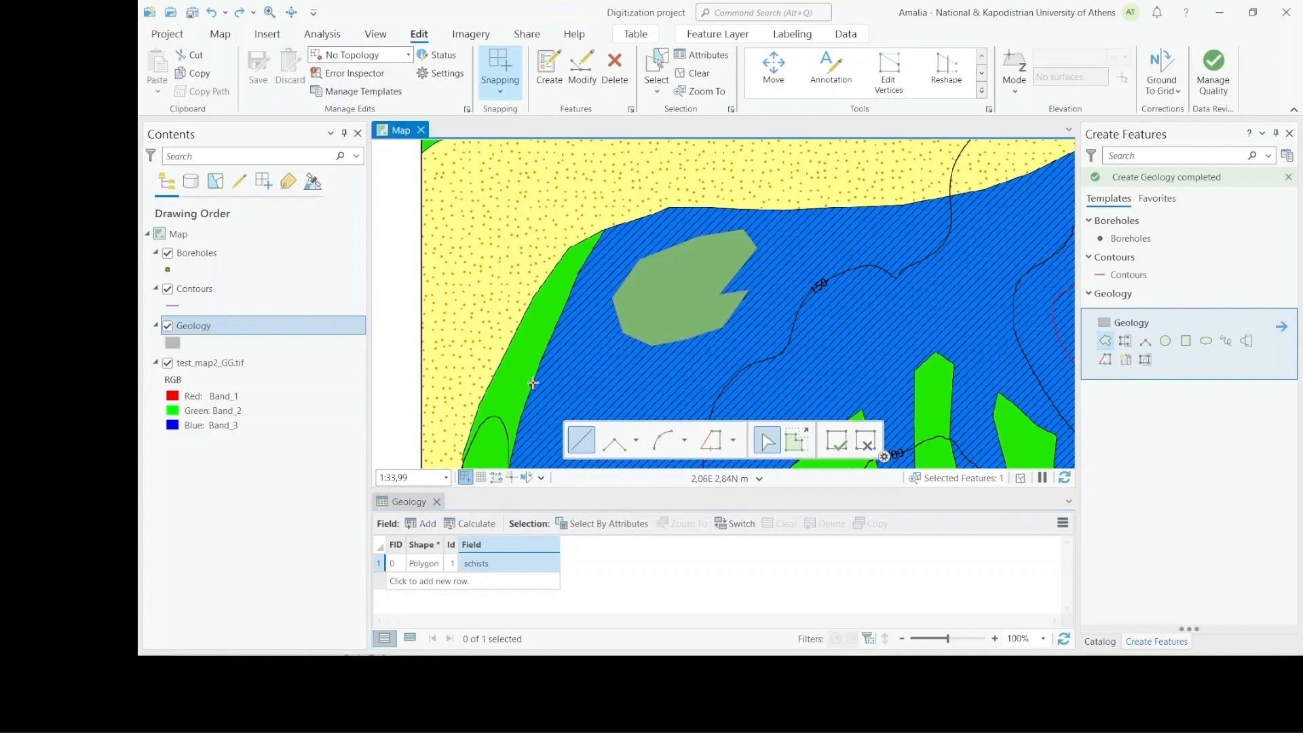
click(575, 276)
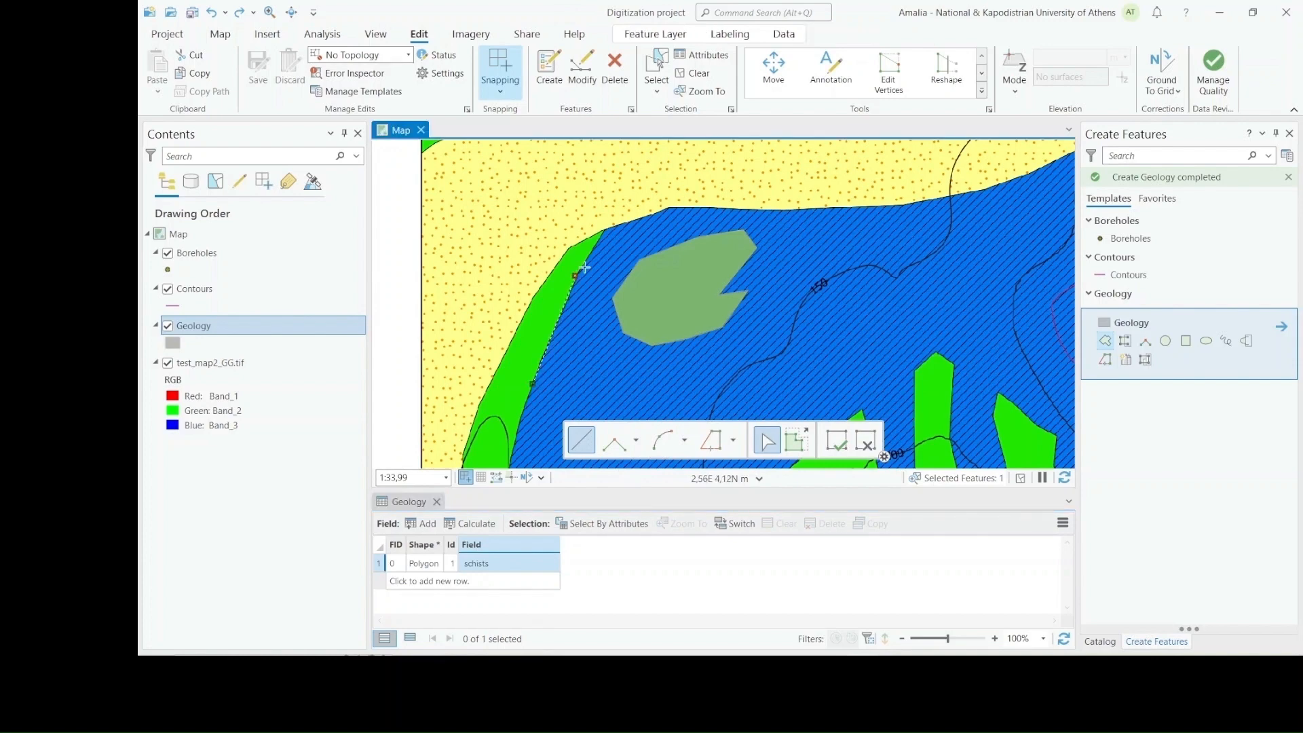
click(604, 229)
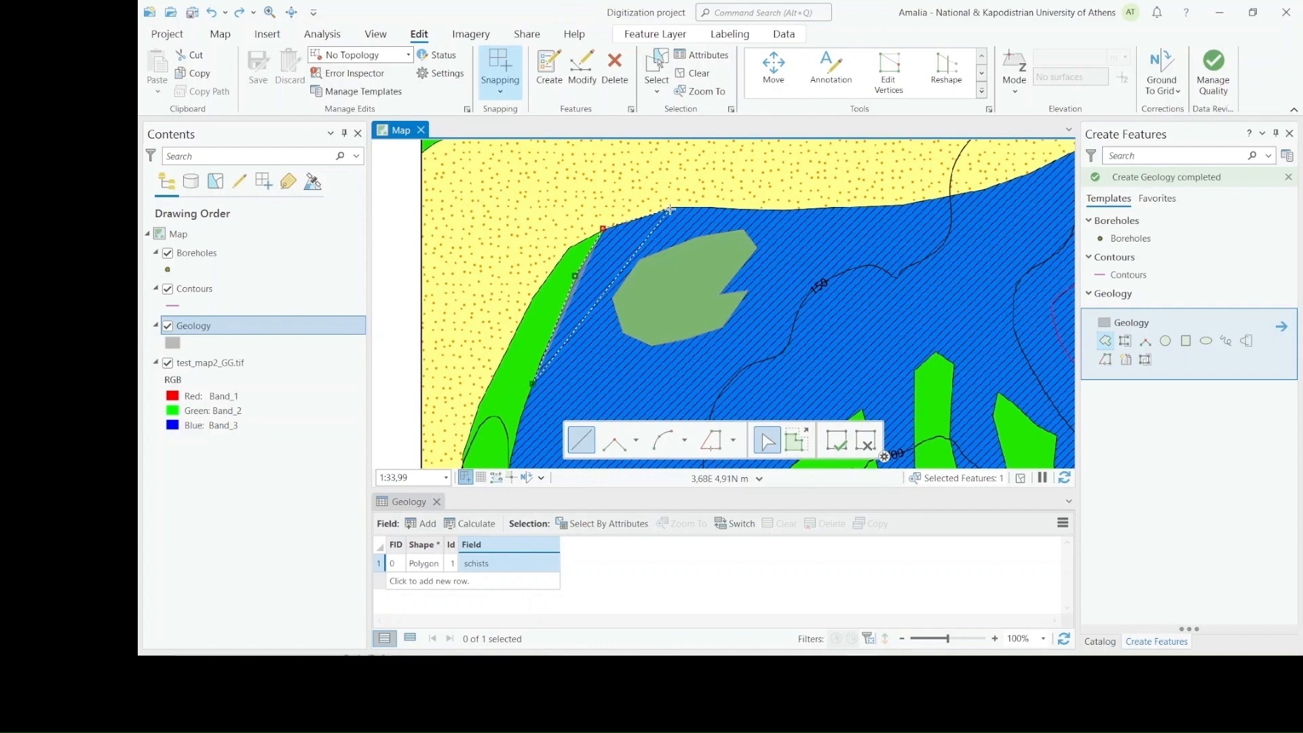
scroll(671, 209, up, 3)
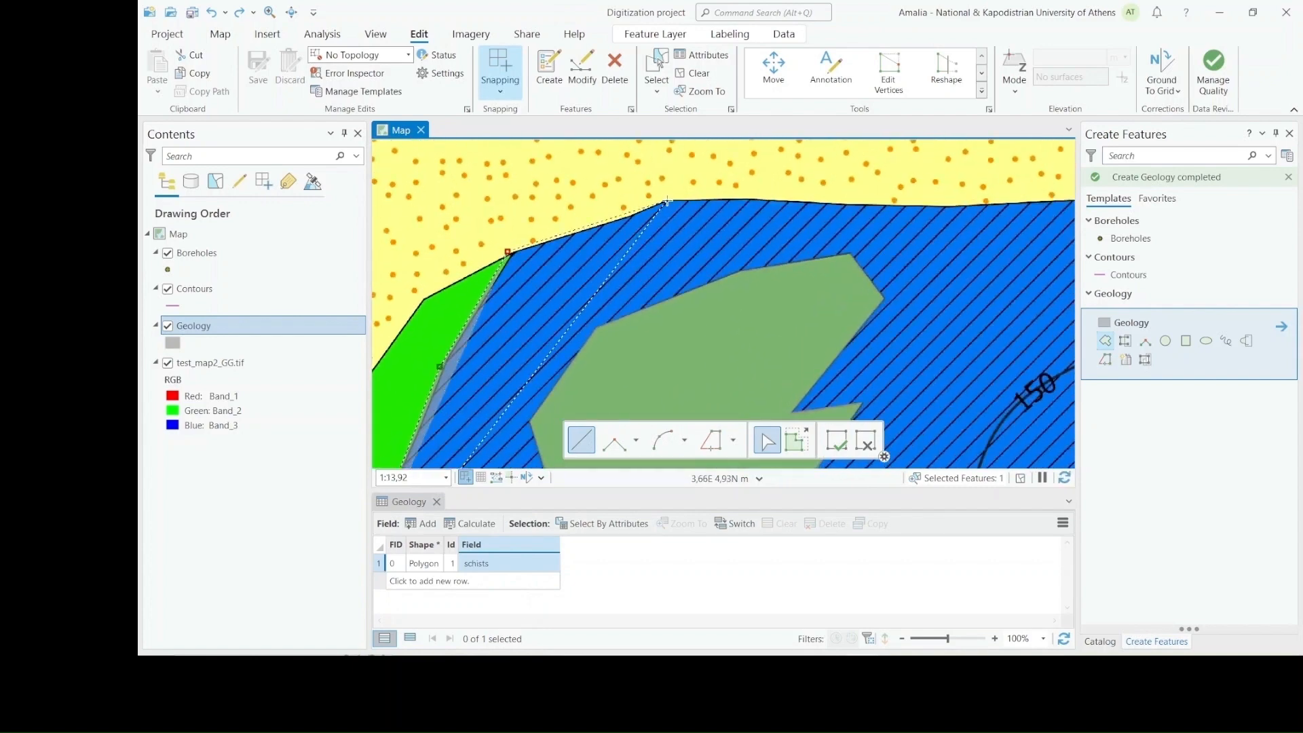
click(667, 200)
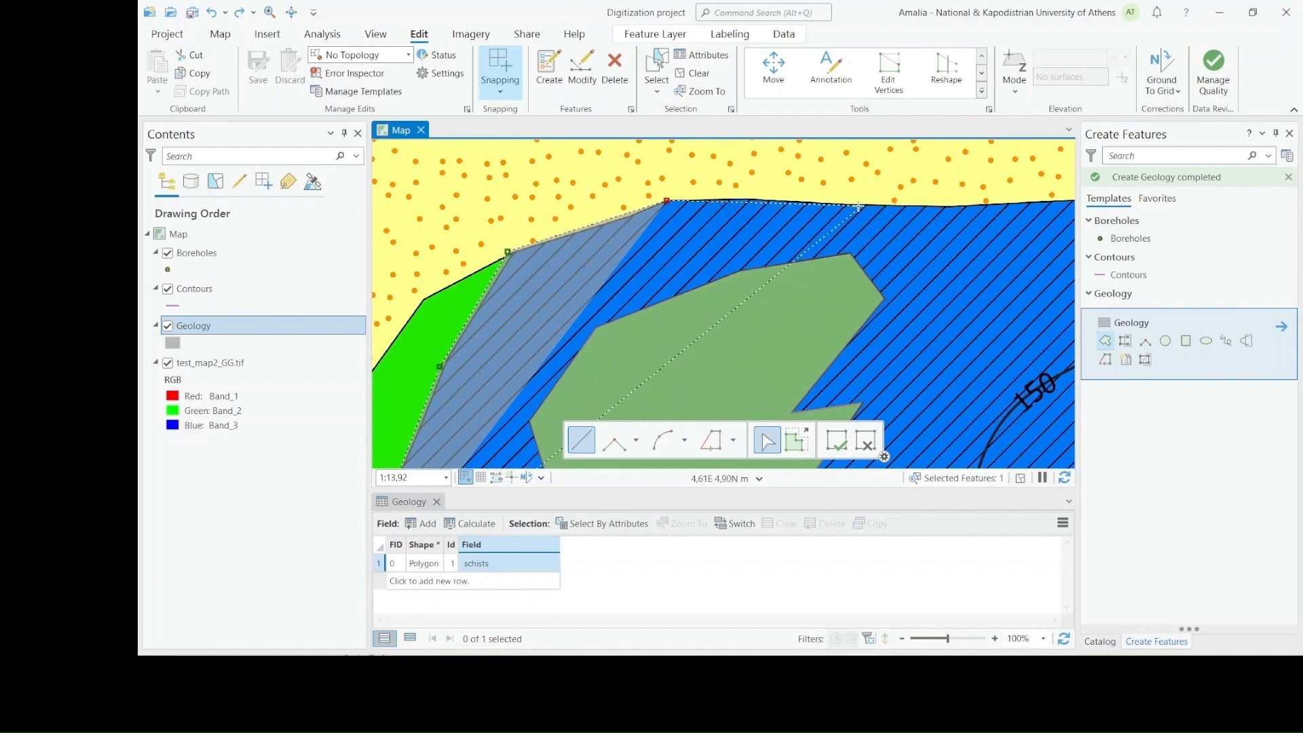
click(813, 203)
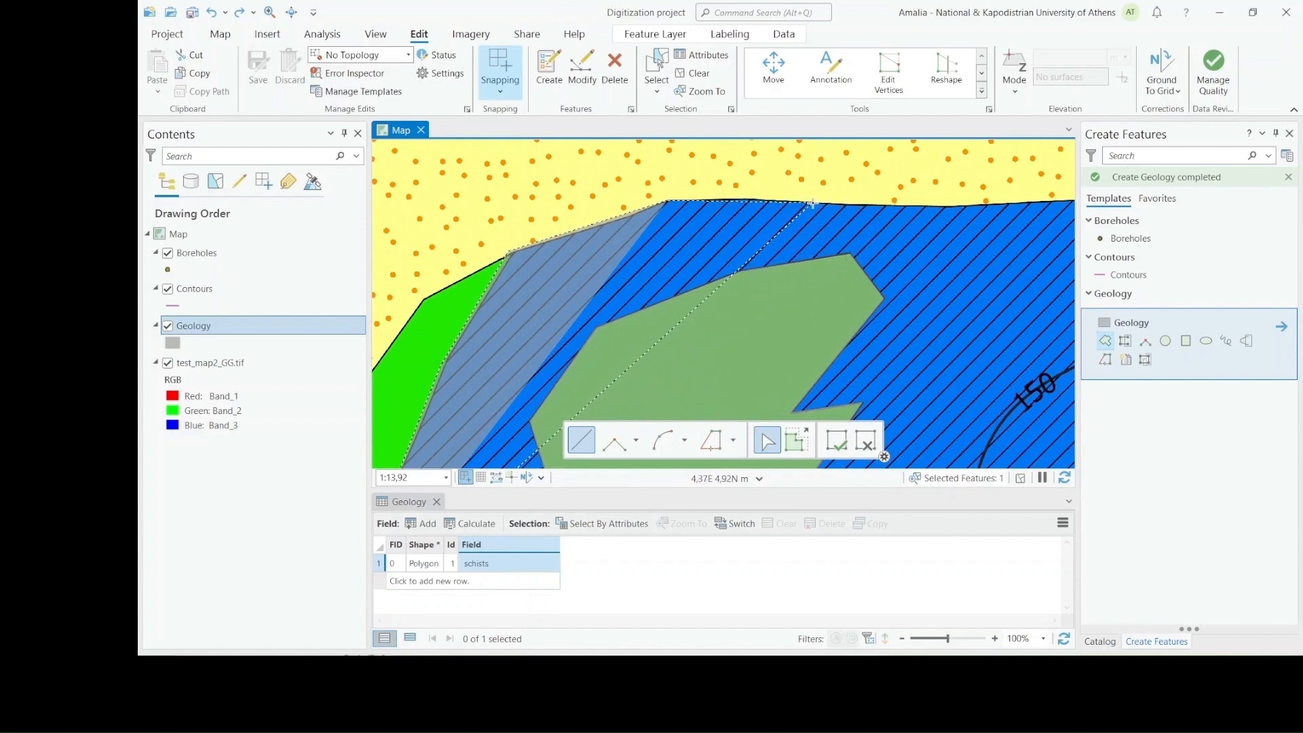
click(964, 205)
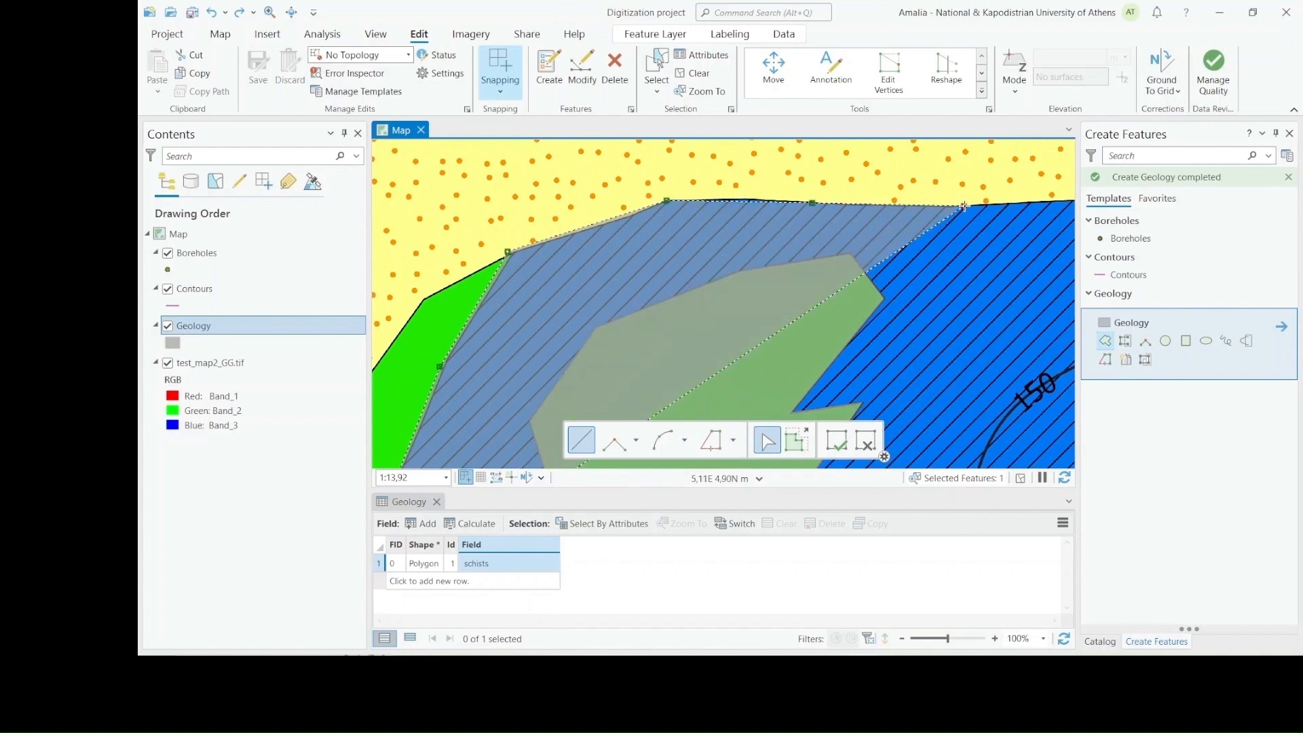
scroll(955, 384, down, 5)
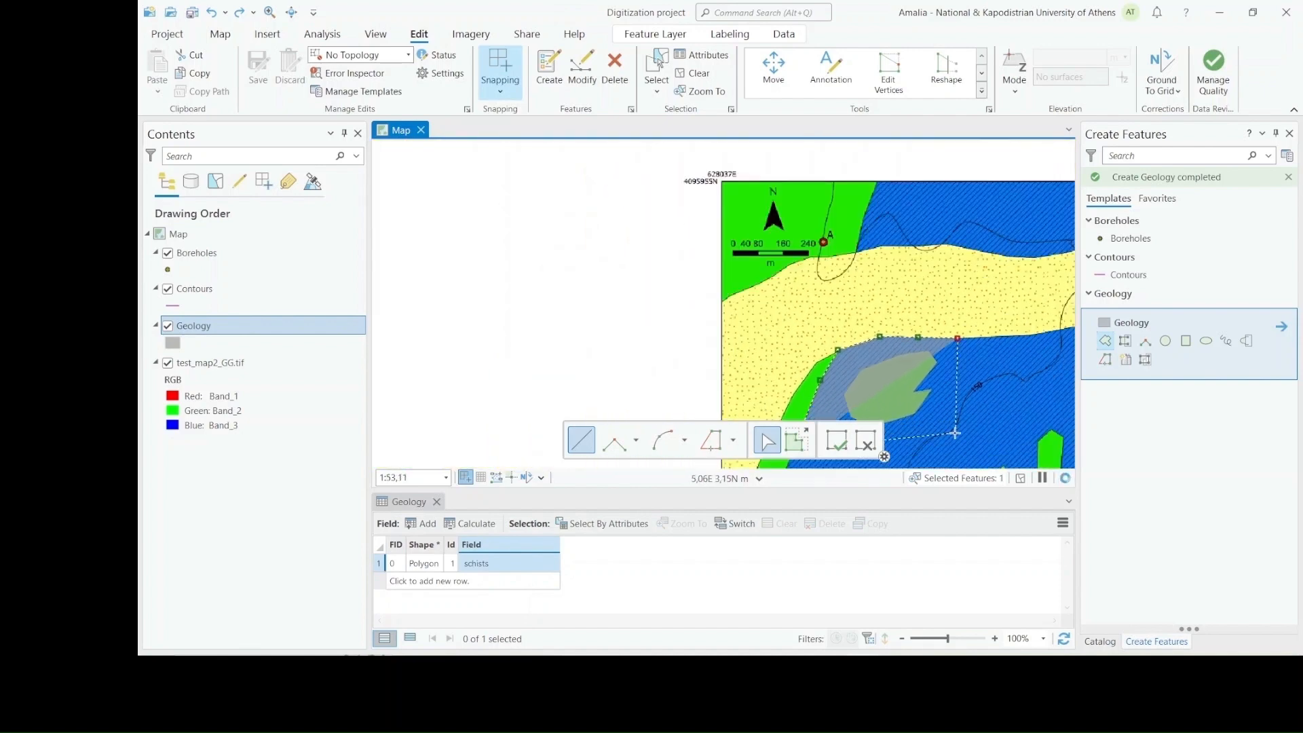
double_click(952, 441)
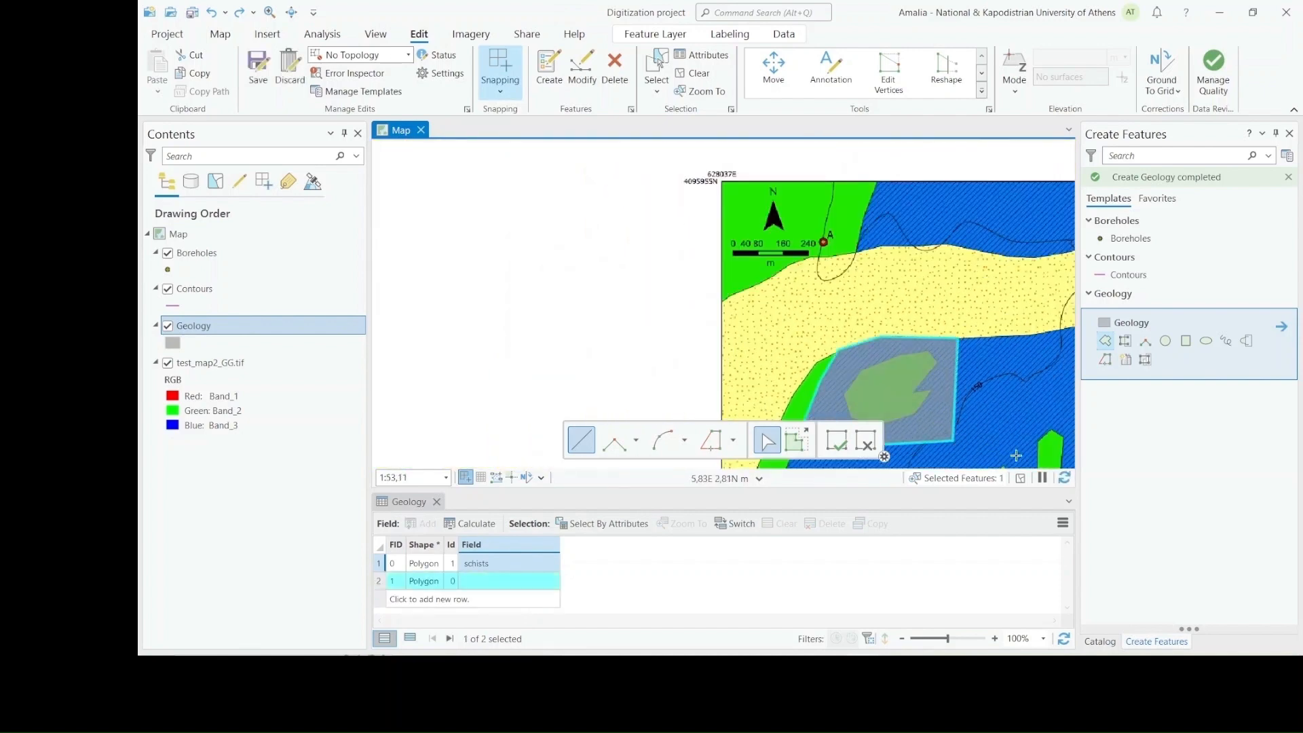
Set the new polygon's Id to 2 and its text field to marbles in the Geology attribute table, and save the edits
scroll(987, 427, up, 4)
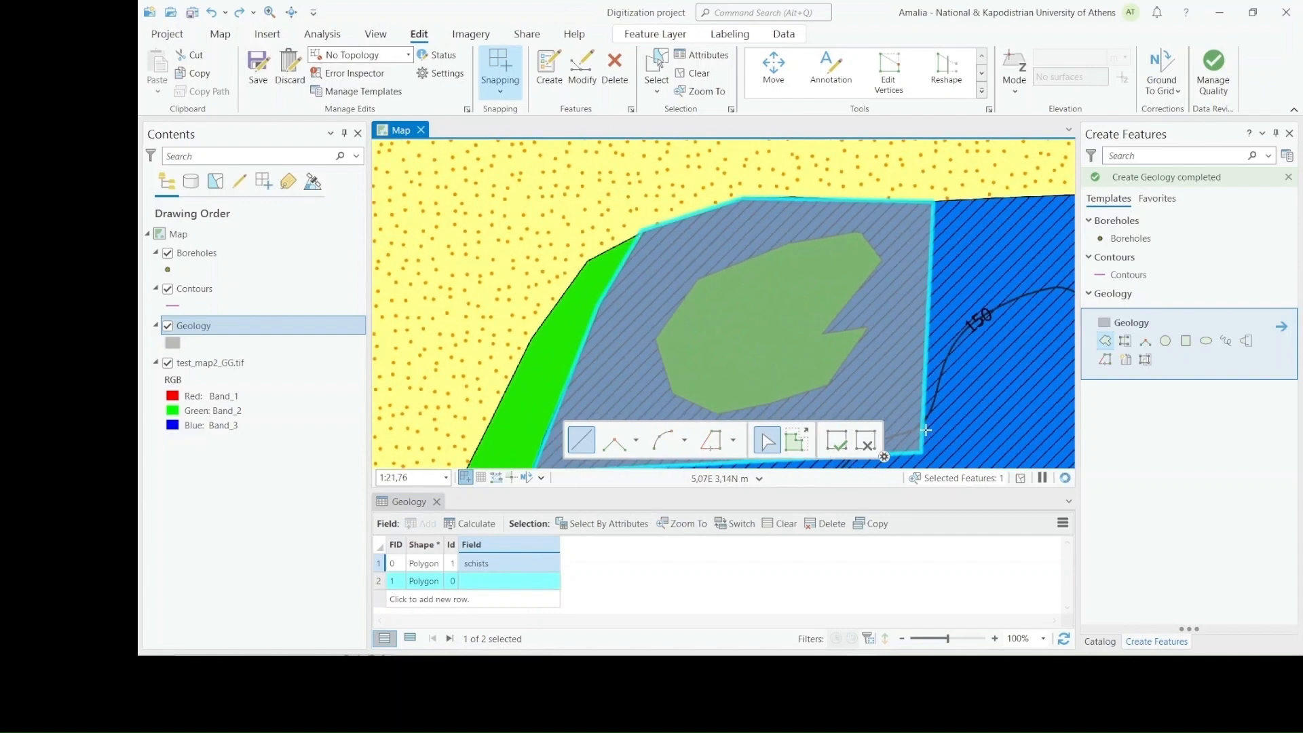
double_click(453, 582)
text(2)
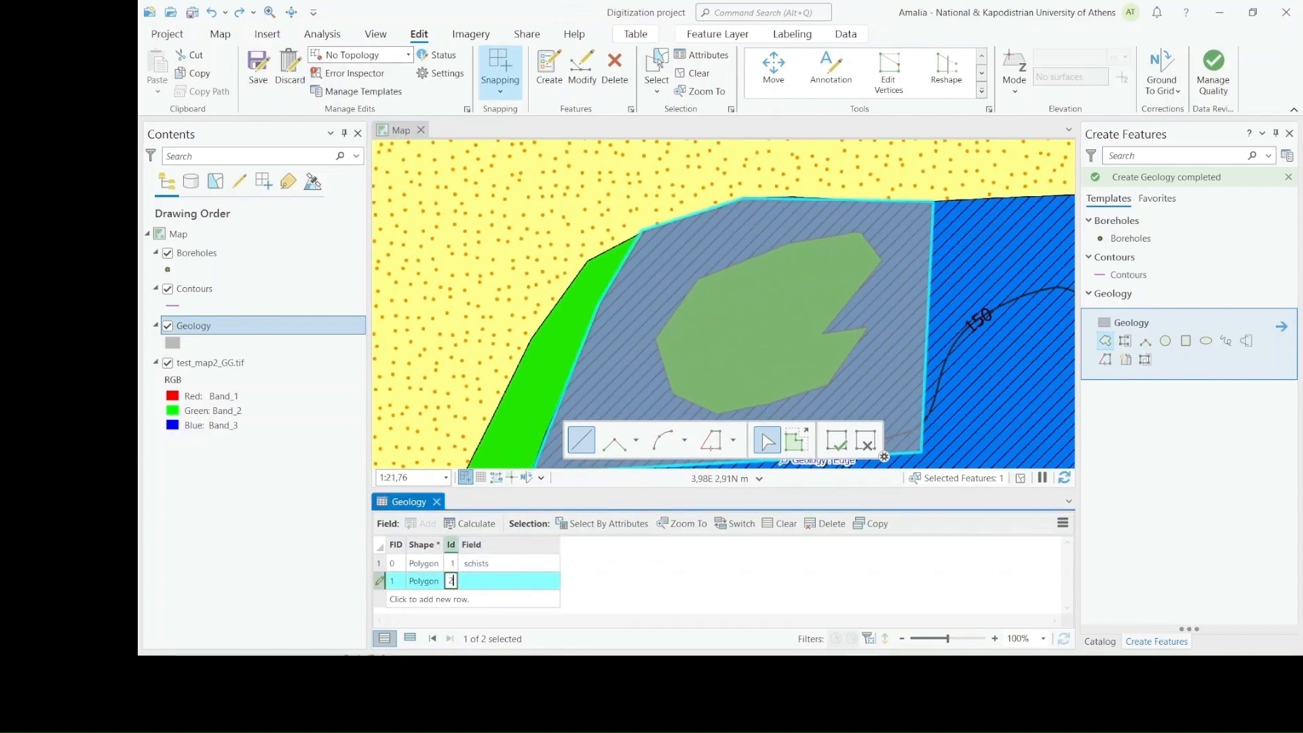
click(491, 582)
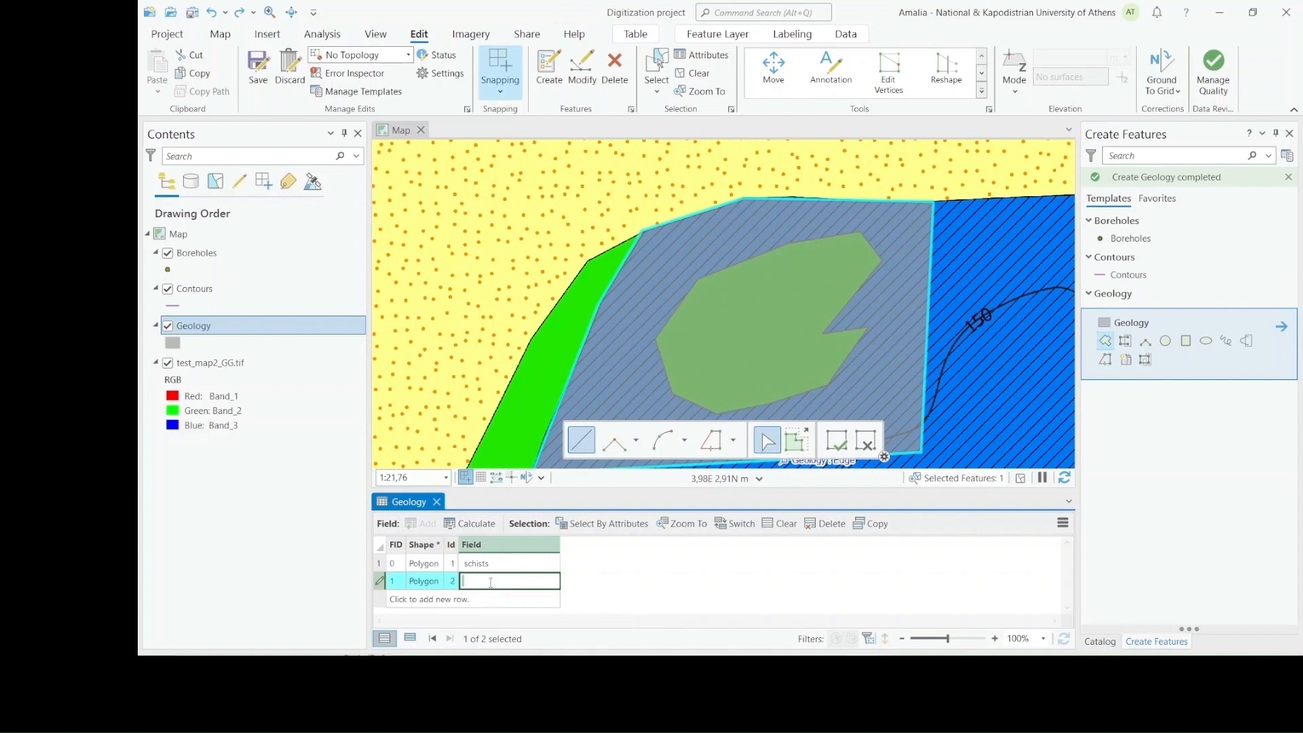
text(marbles)
click(259, 73)
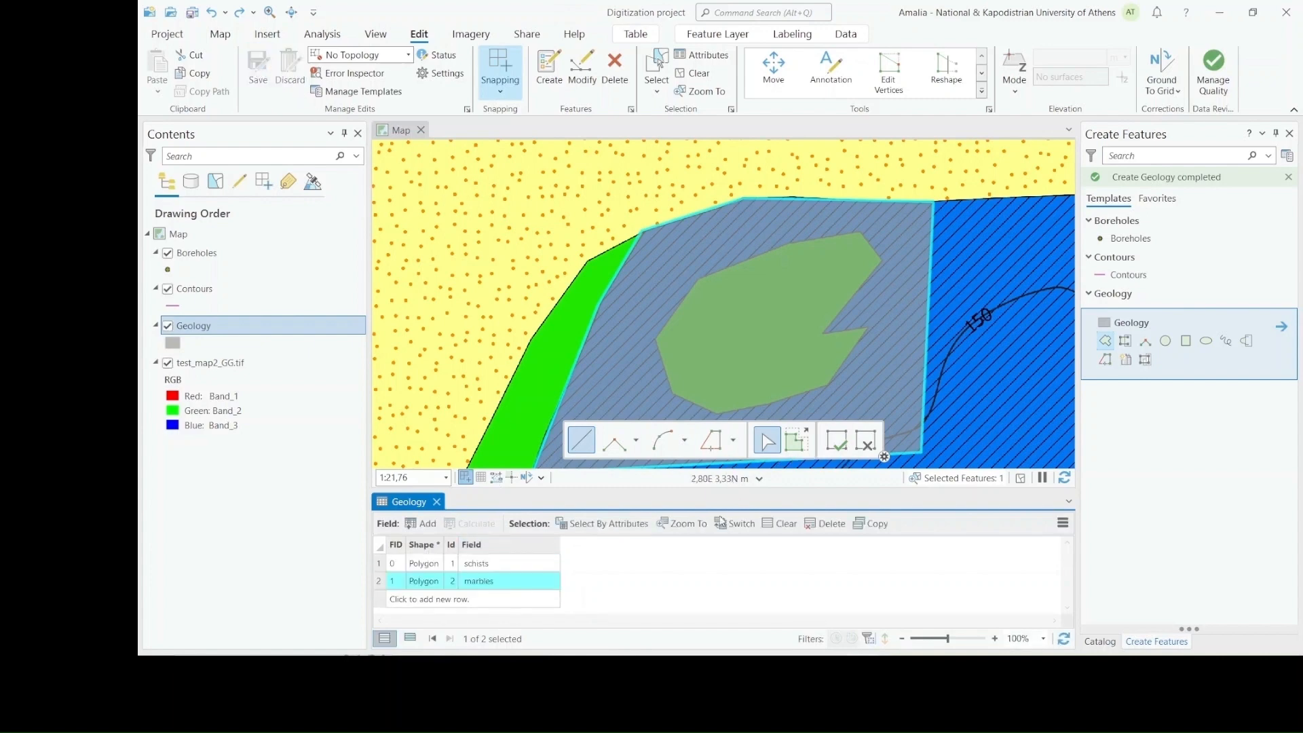
click(740, 549)
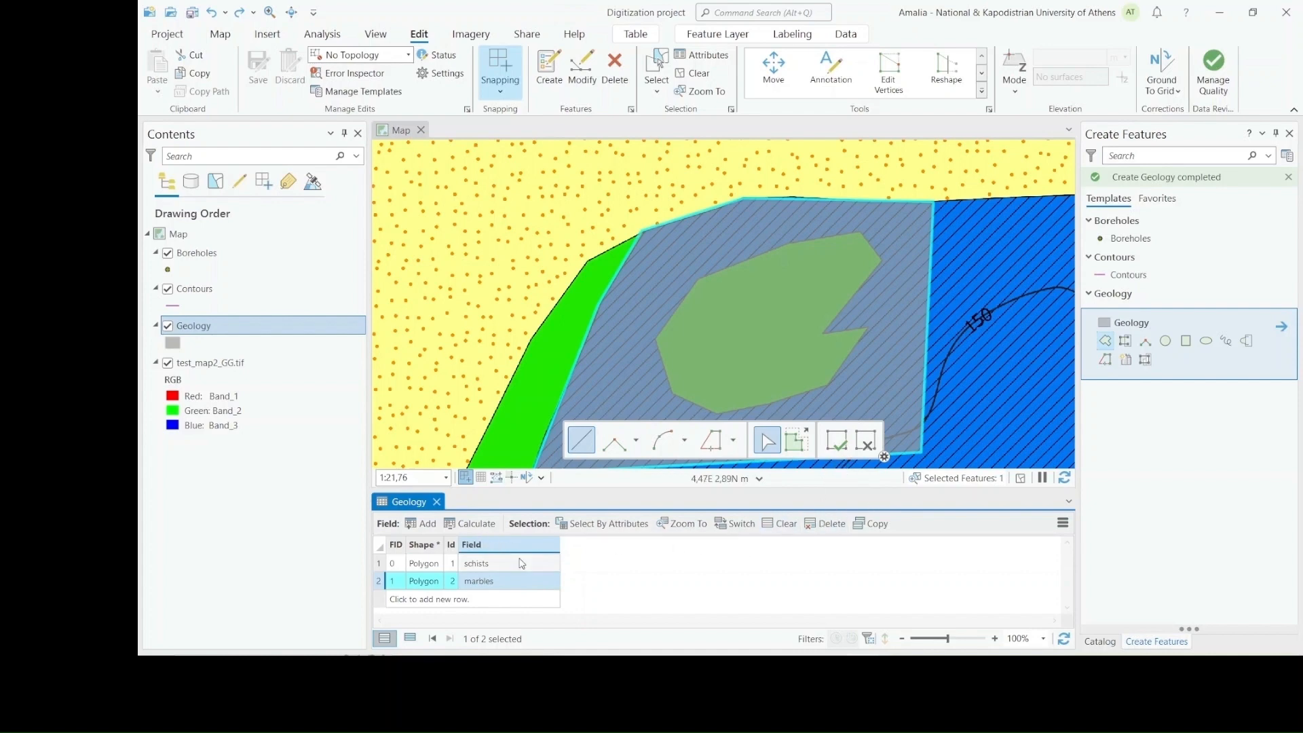
Inspect the attributes of the overlapping Geology polygons by exploring the inner patch and the surrounding area on the map
click(291, 12)
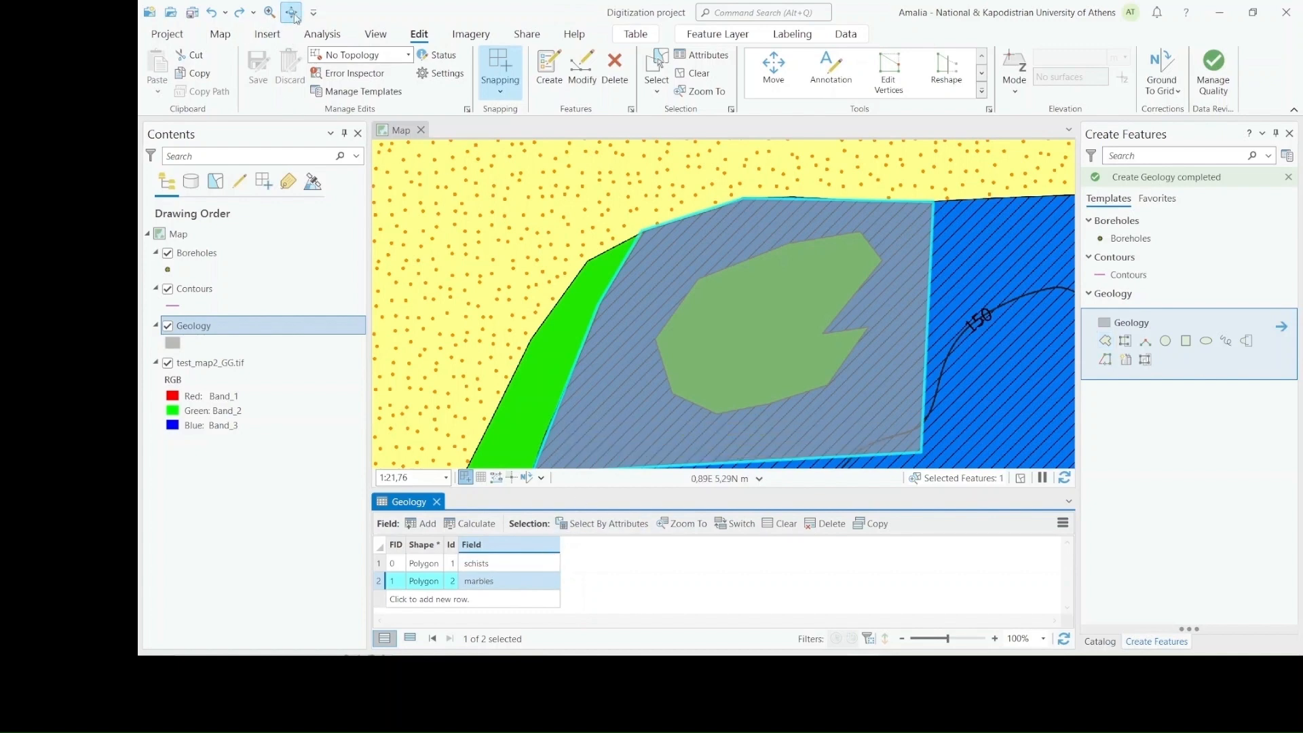
click(796, 335)
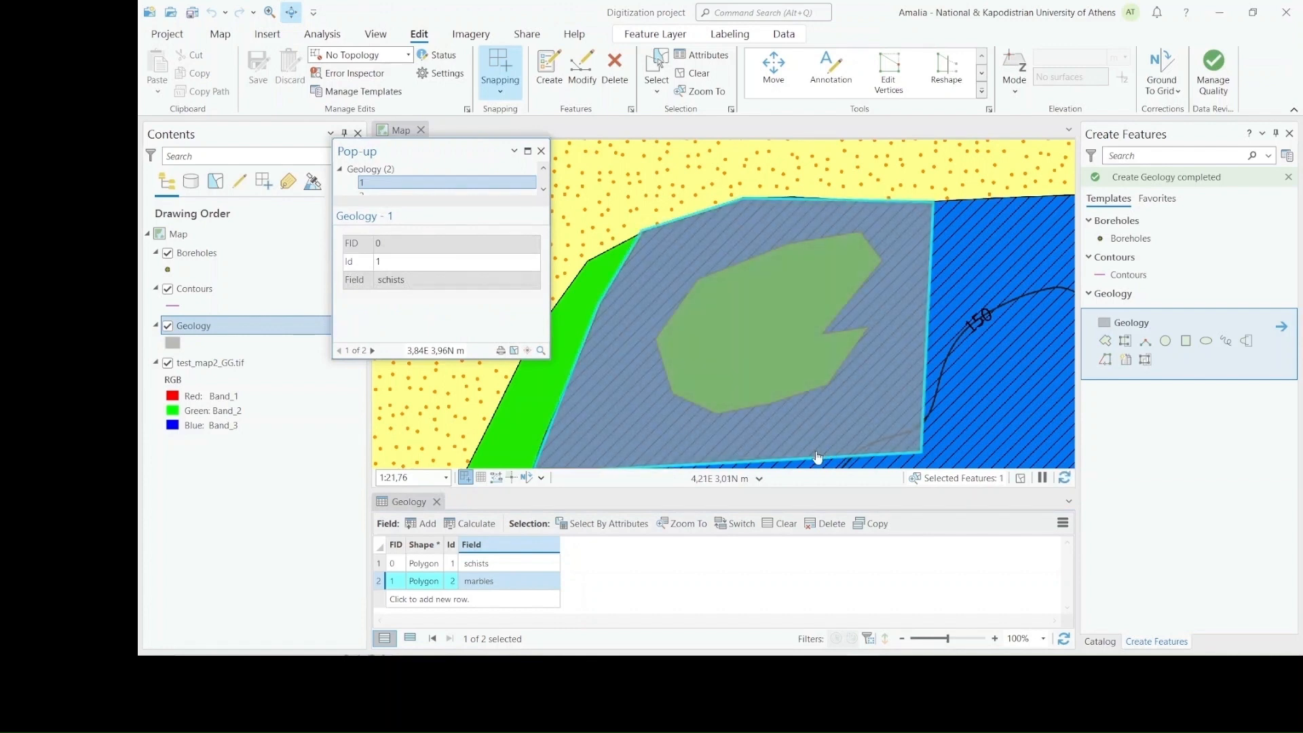
click(771, 339)
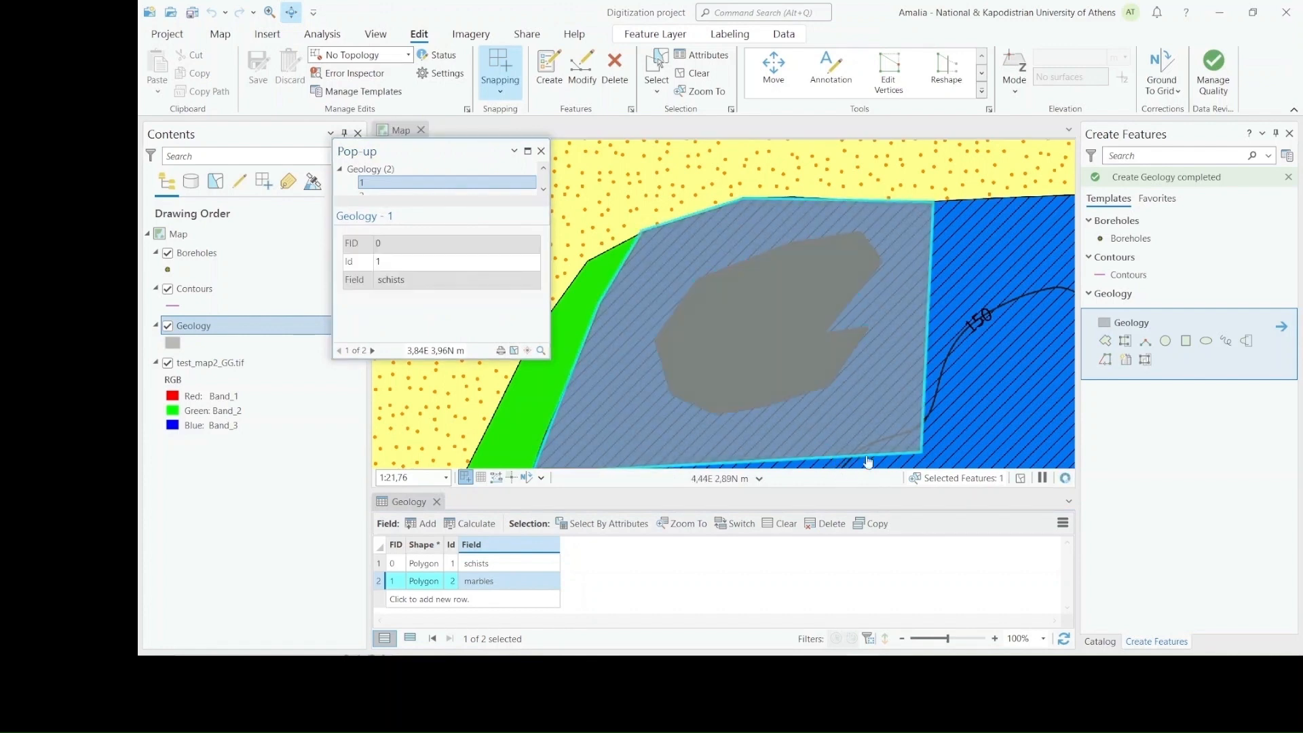
click(897, 436)
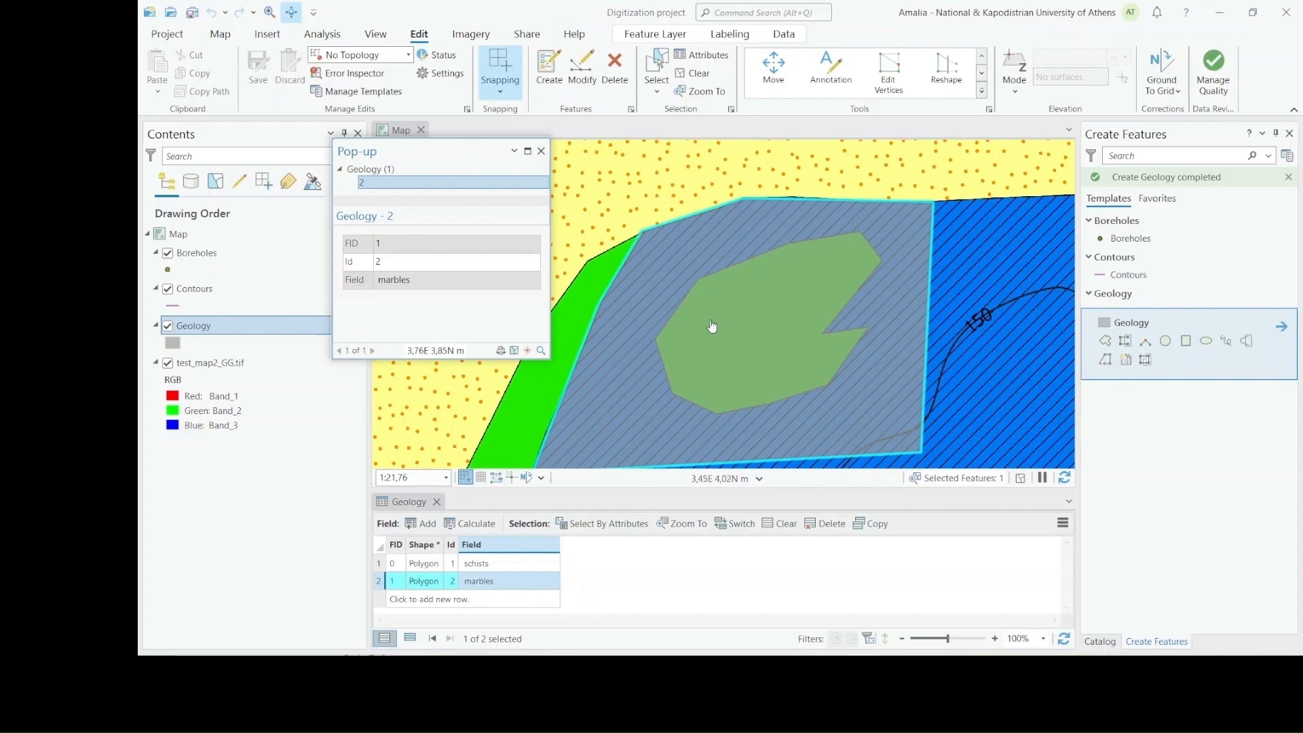
Start the Clip tool and replace its input feature with the inner schists polygon
click(575, 78)
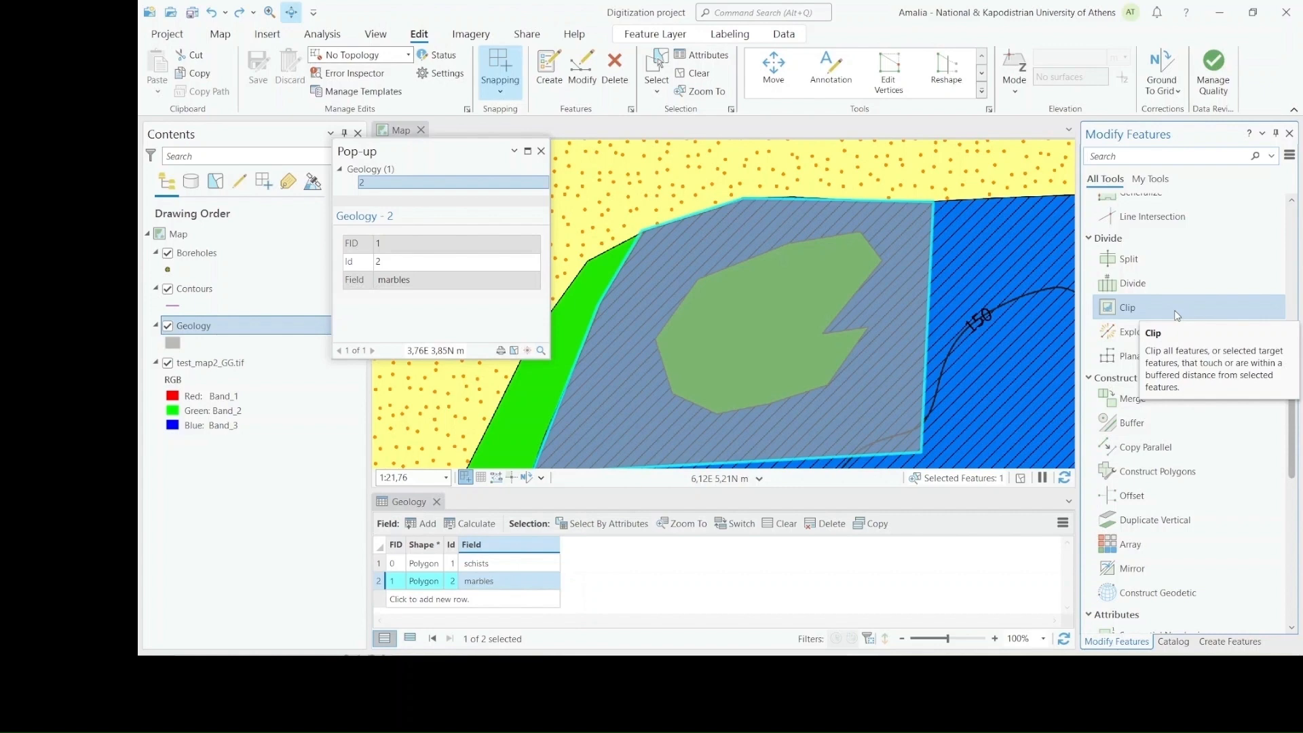
click(1127, 307)
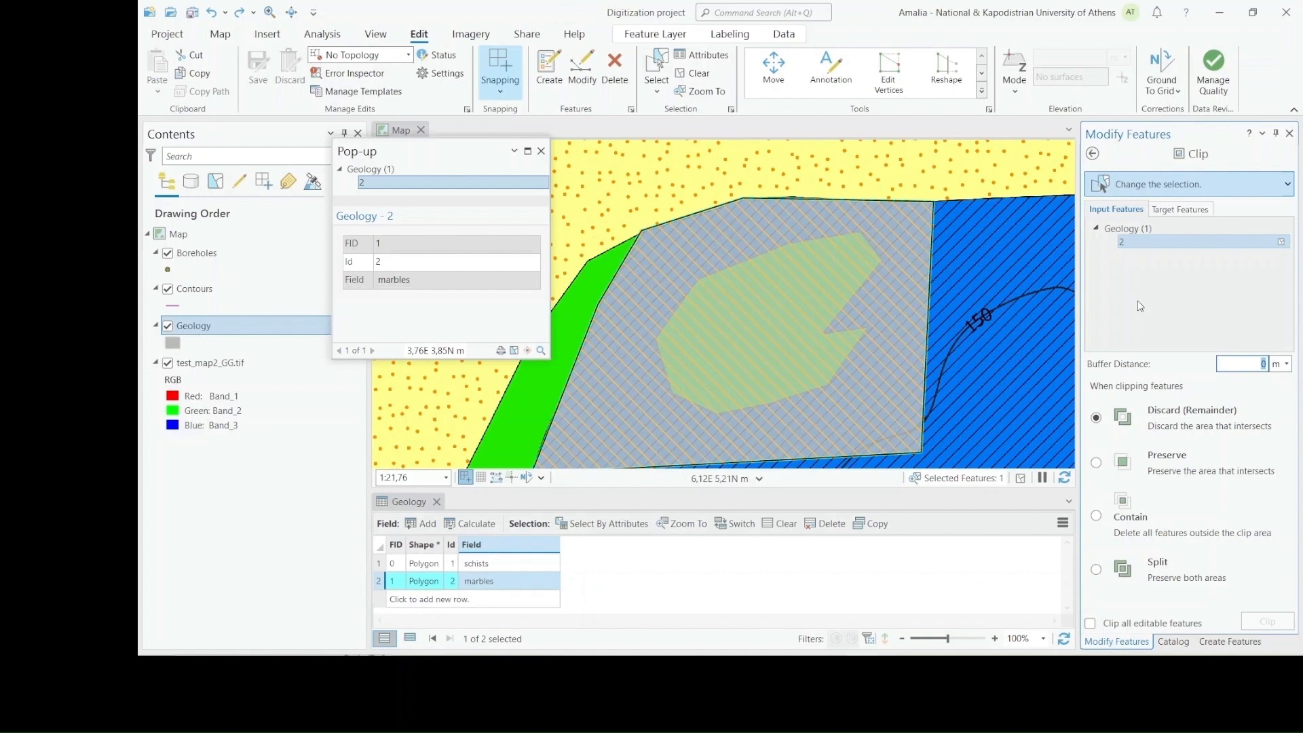
click(1172, 242)
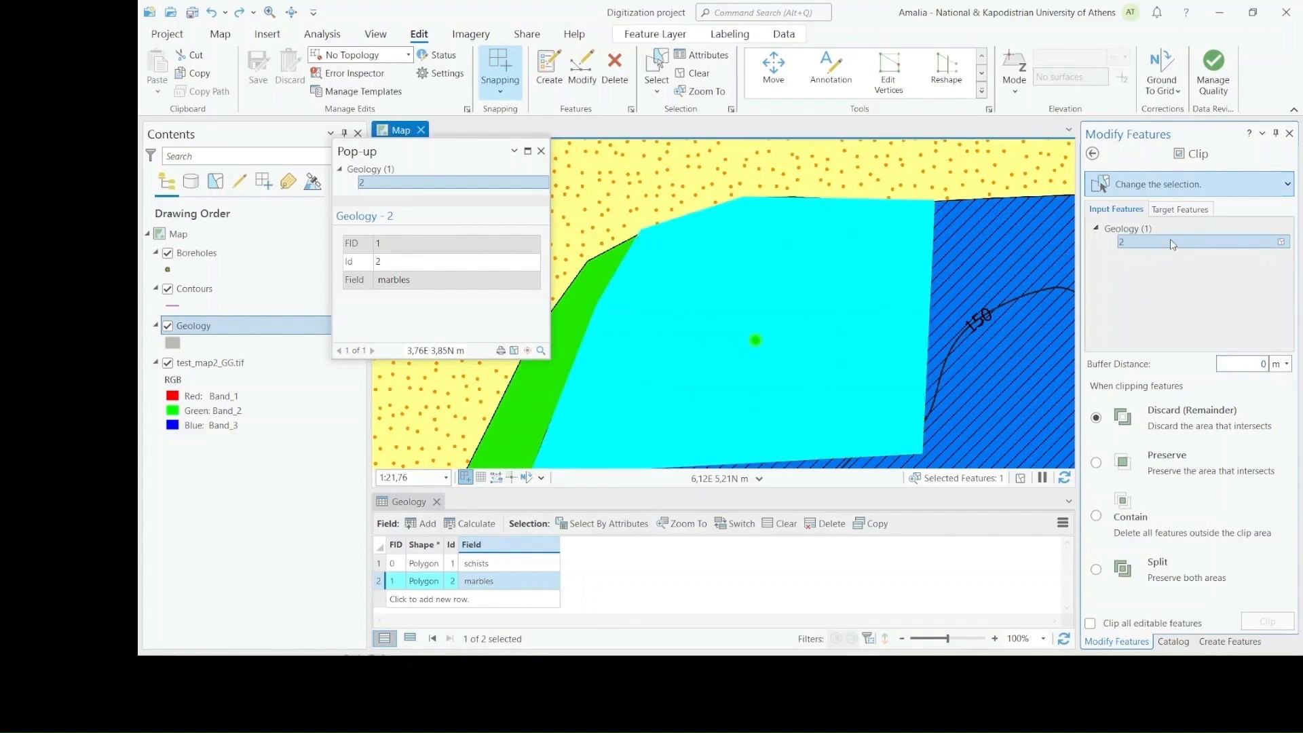
click(1281, 242)
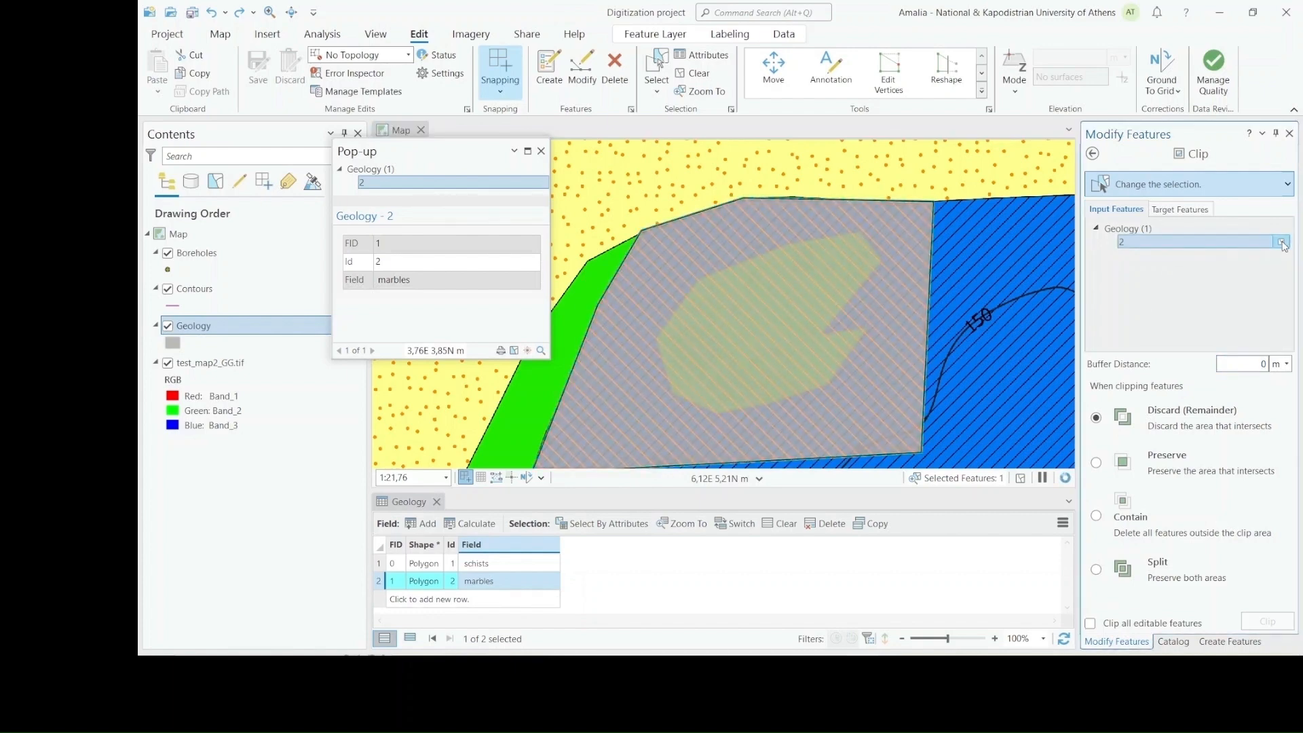
click(790, 331)
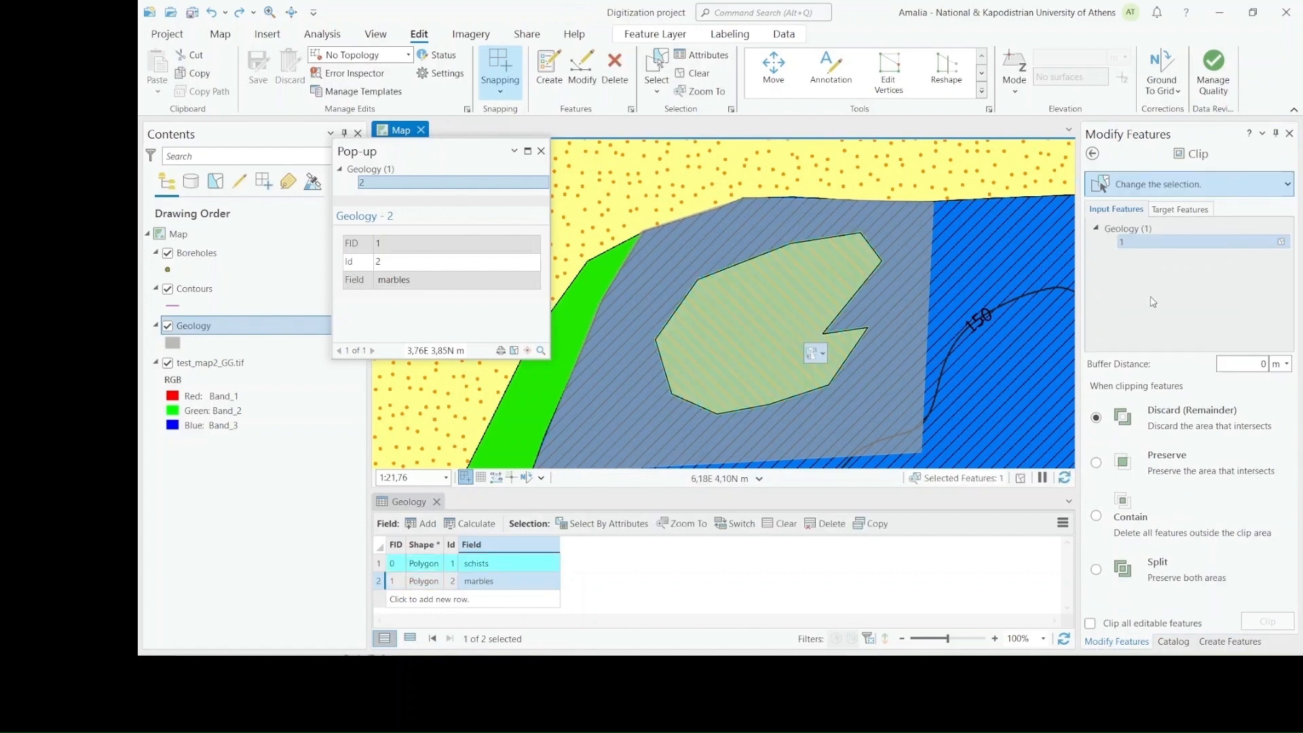
Clip the surrounding marbles polygon as target feature with Discard (Remainder), and check the attributes of both polygons on the map
click(1186, 211)
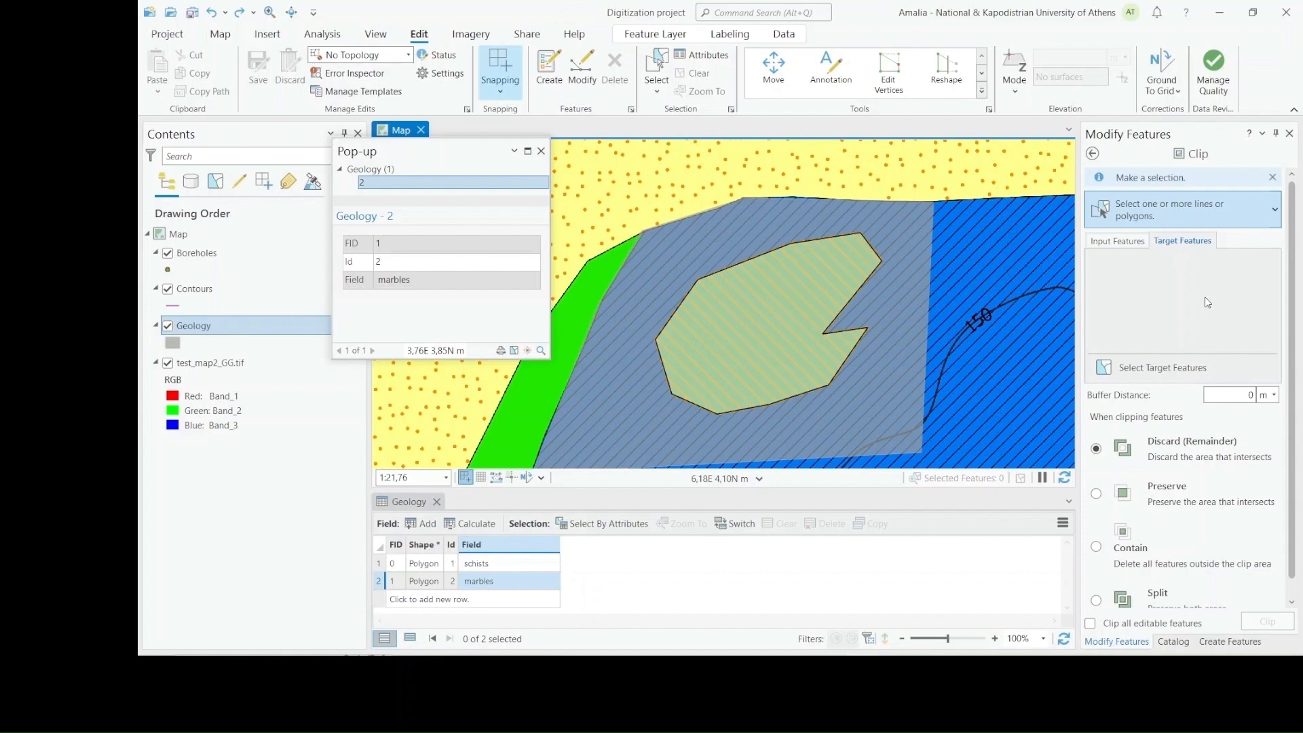
click(899, 318)
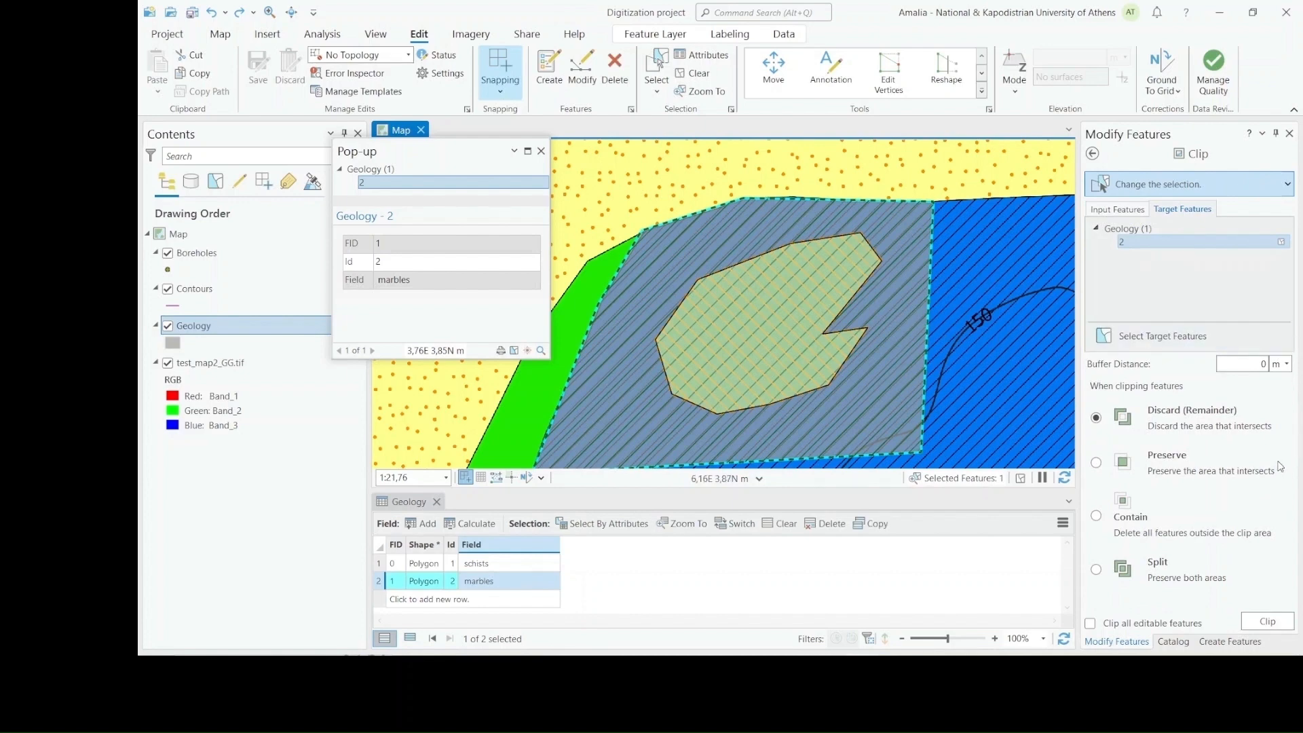
click(1269, 623)
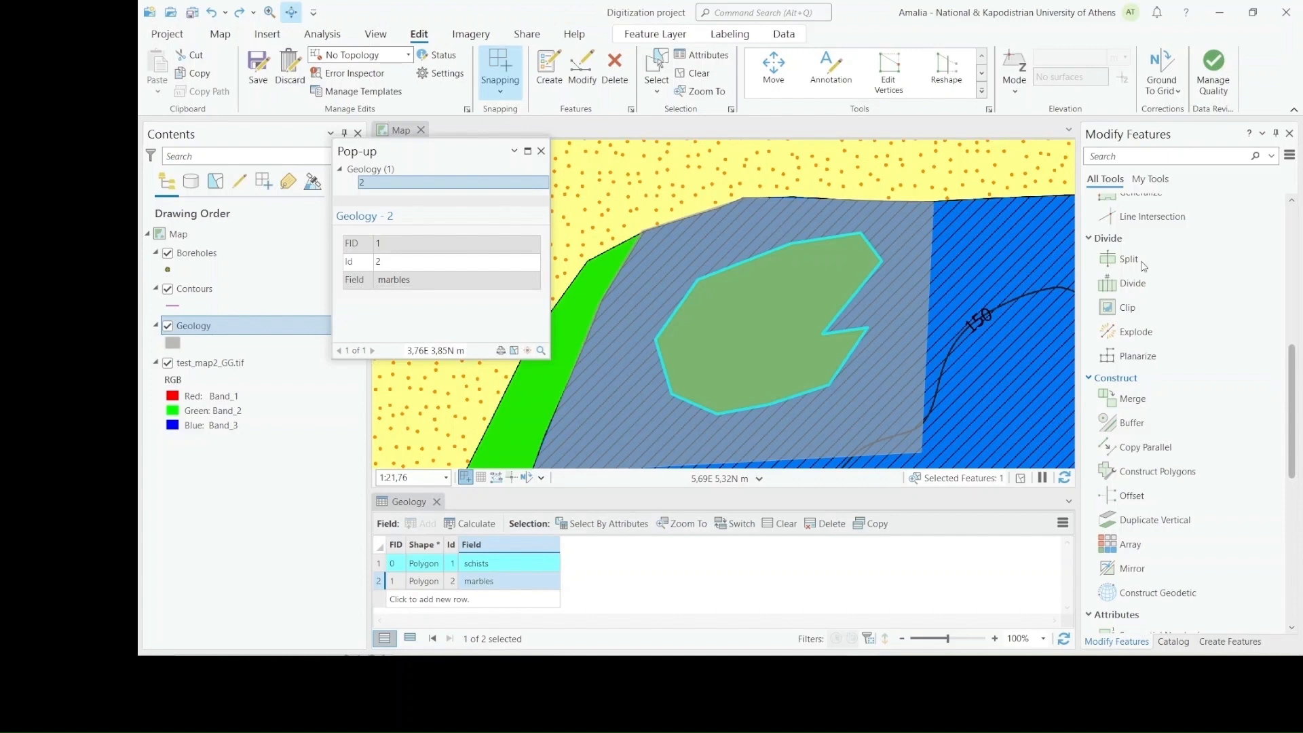
click(761, 334)
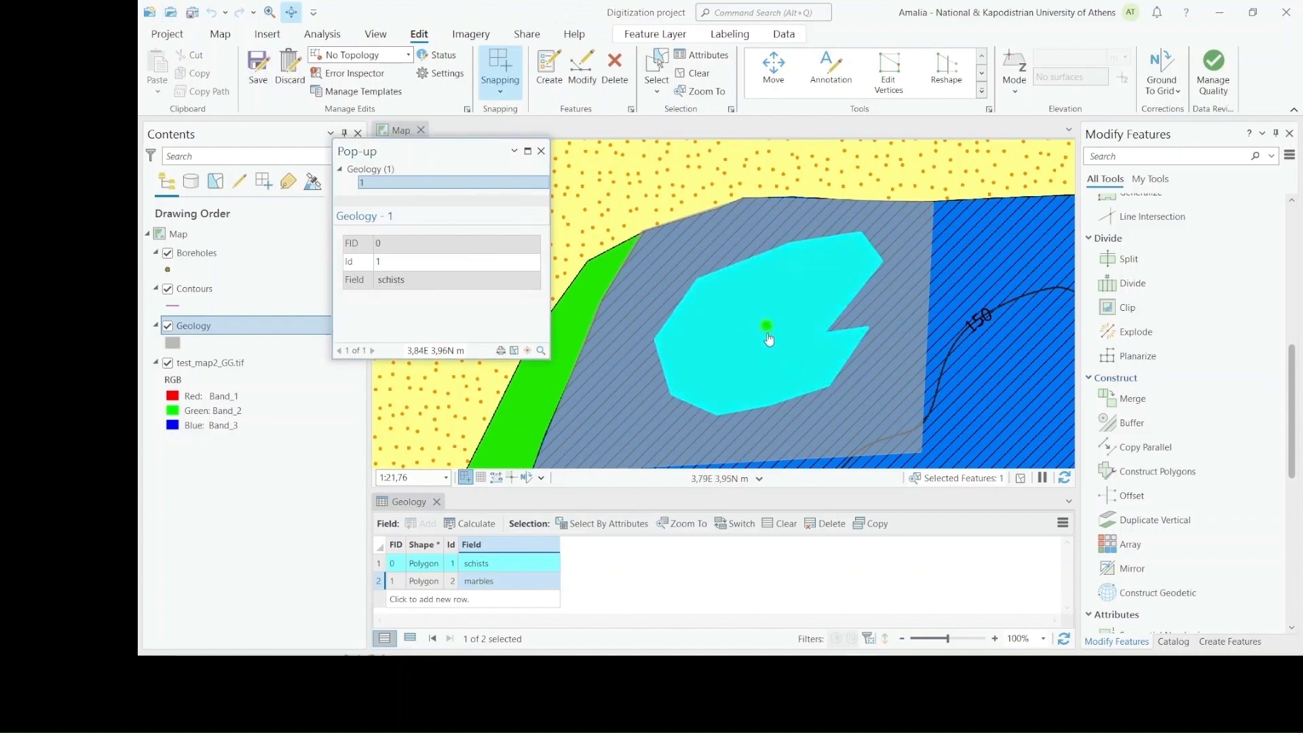
click(897, 435)
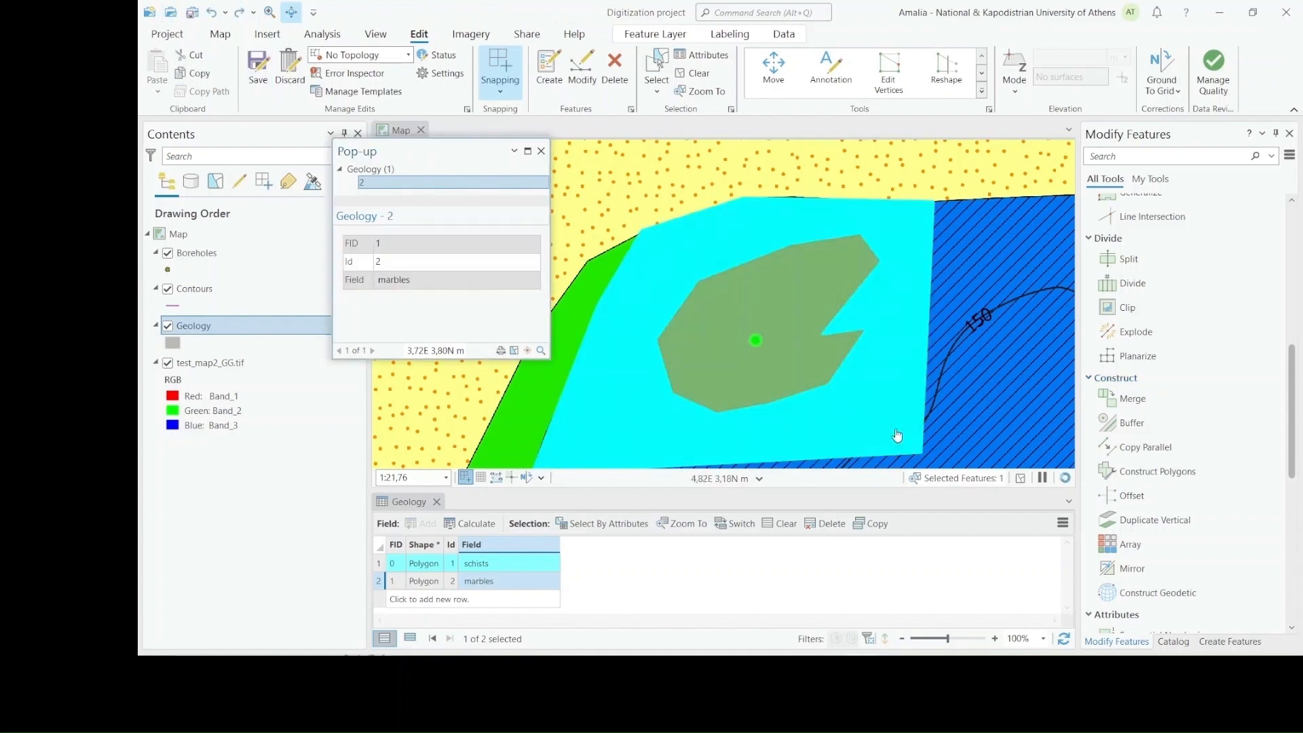